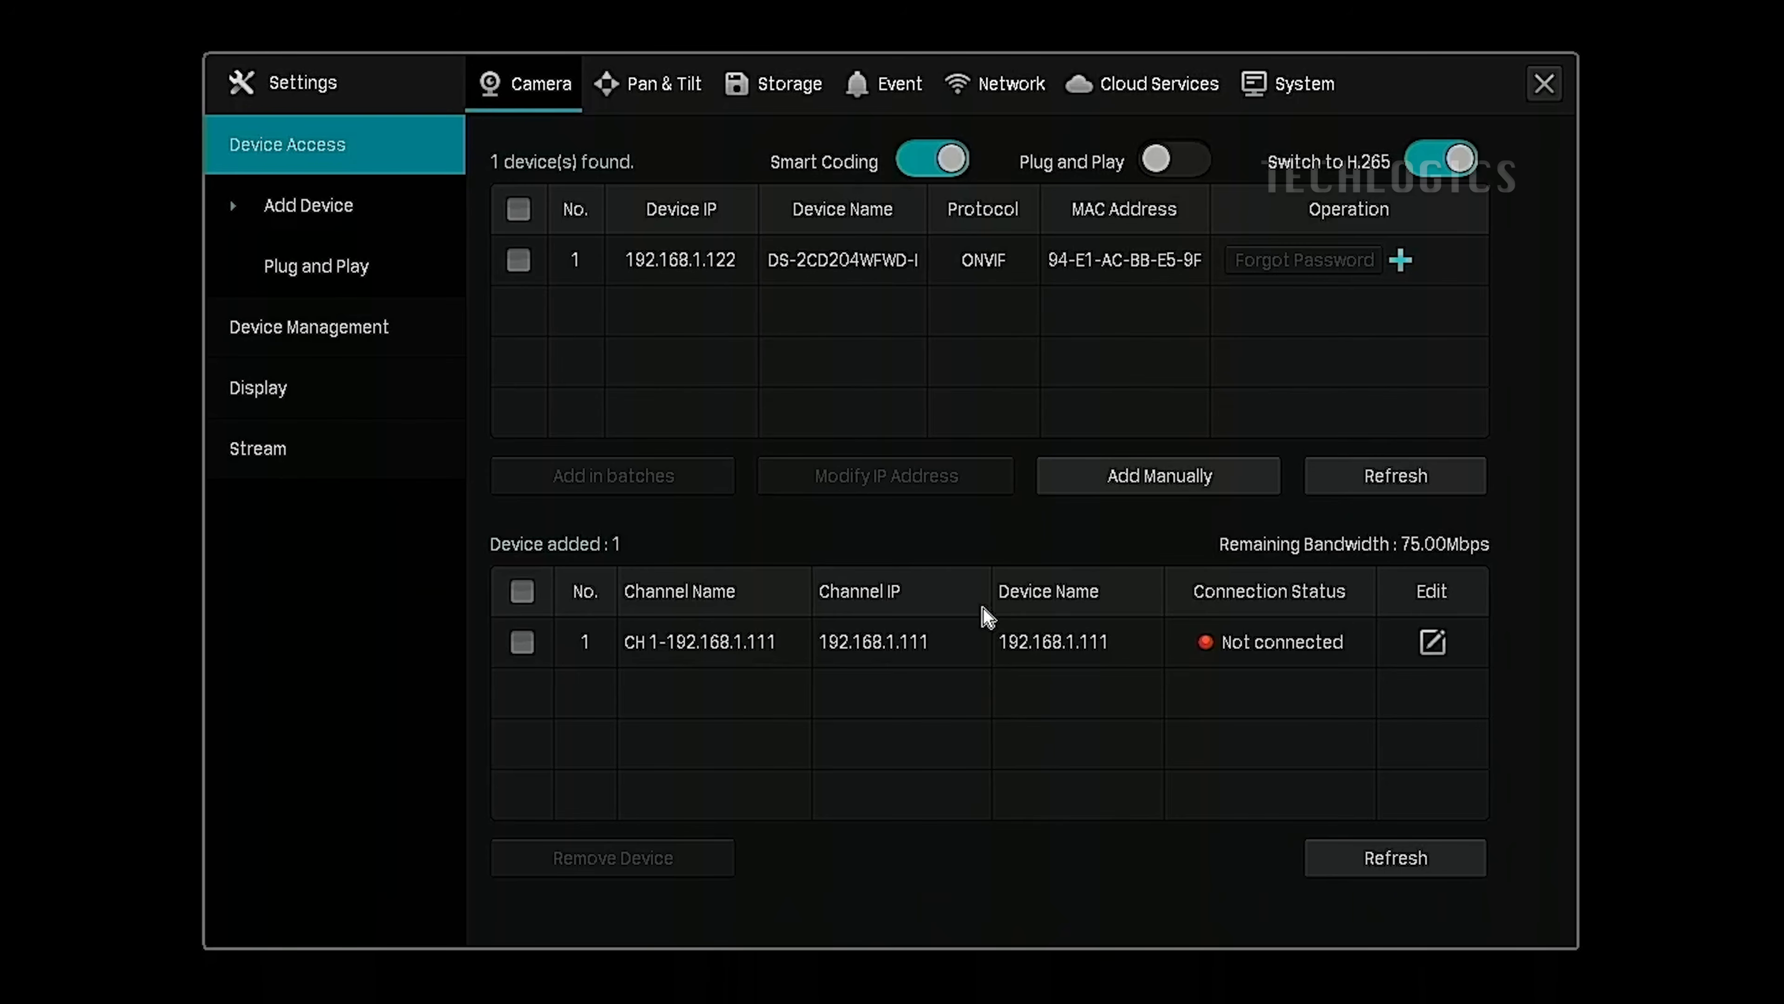
Switch to the System section to show Basic Settings with device name, language and login timeout.
click(1282, 88)
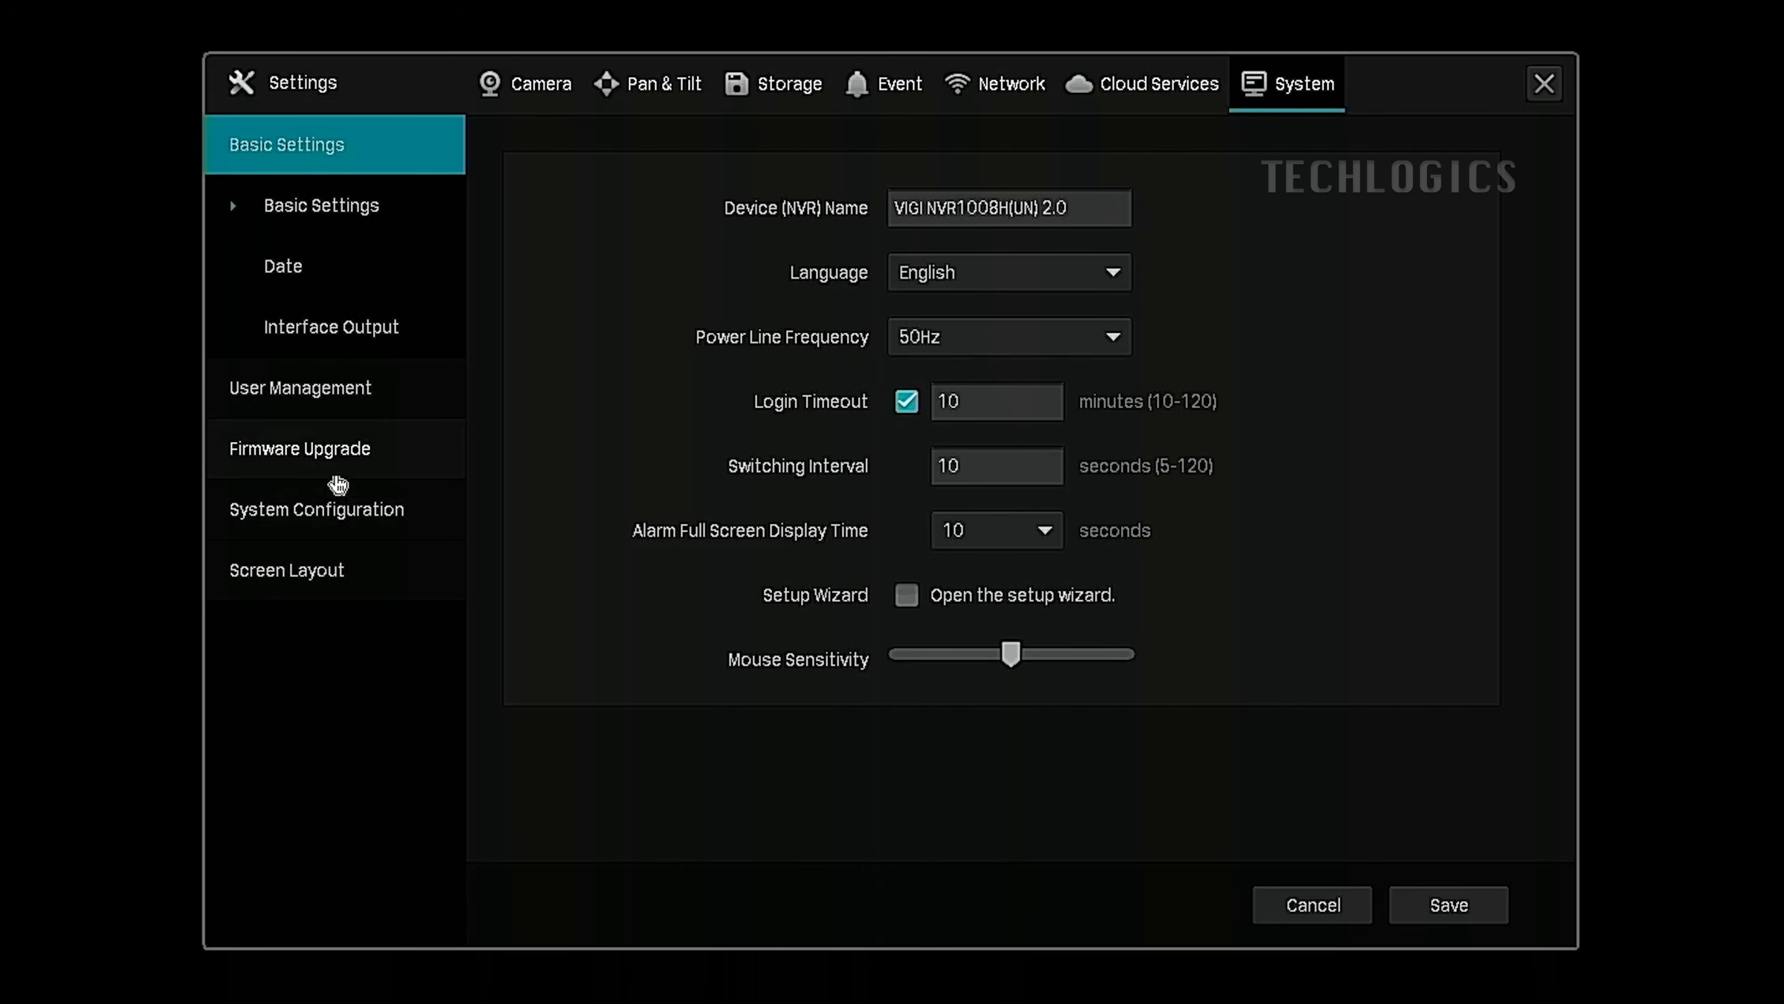
Check Firmware Upgrade online, finding version 1.1.0 Build 240507 Rel.77345n.
click(360, 443)
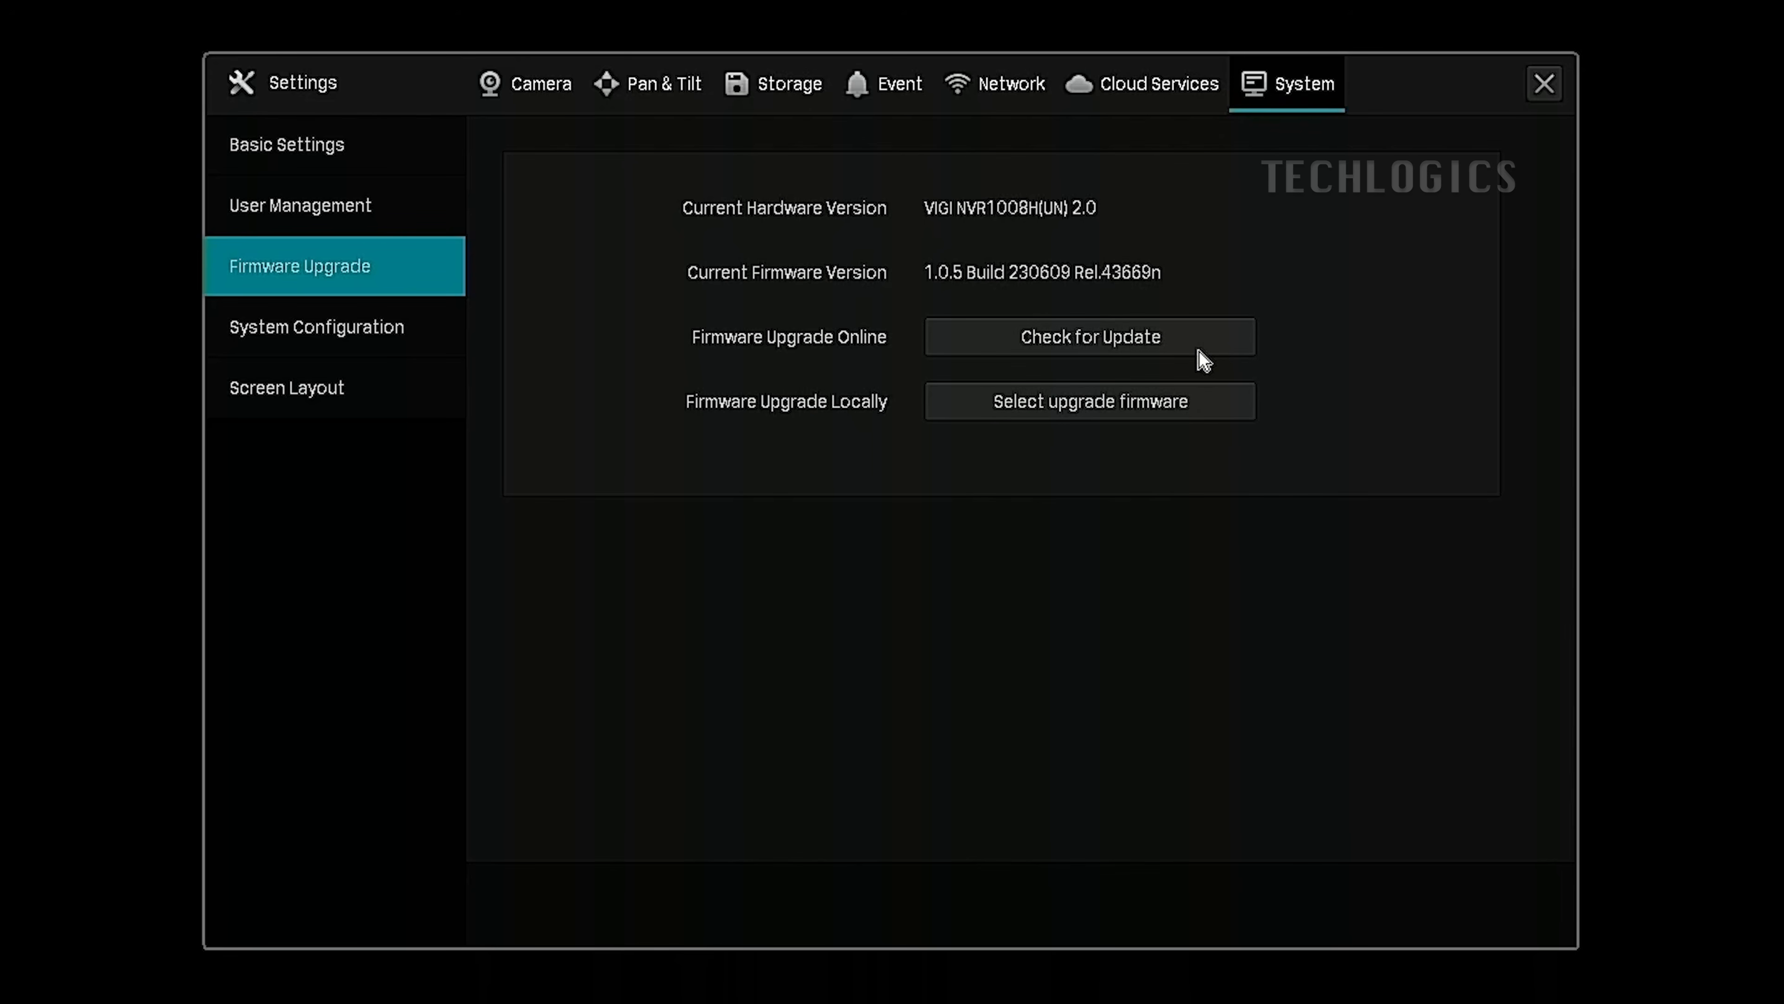
click(1156, 339)
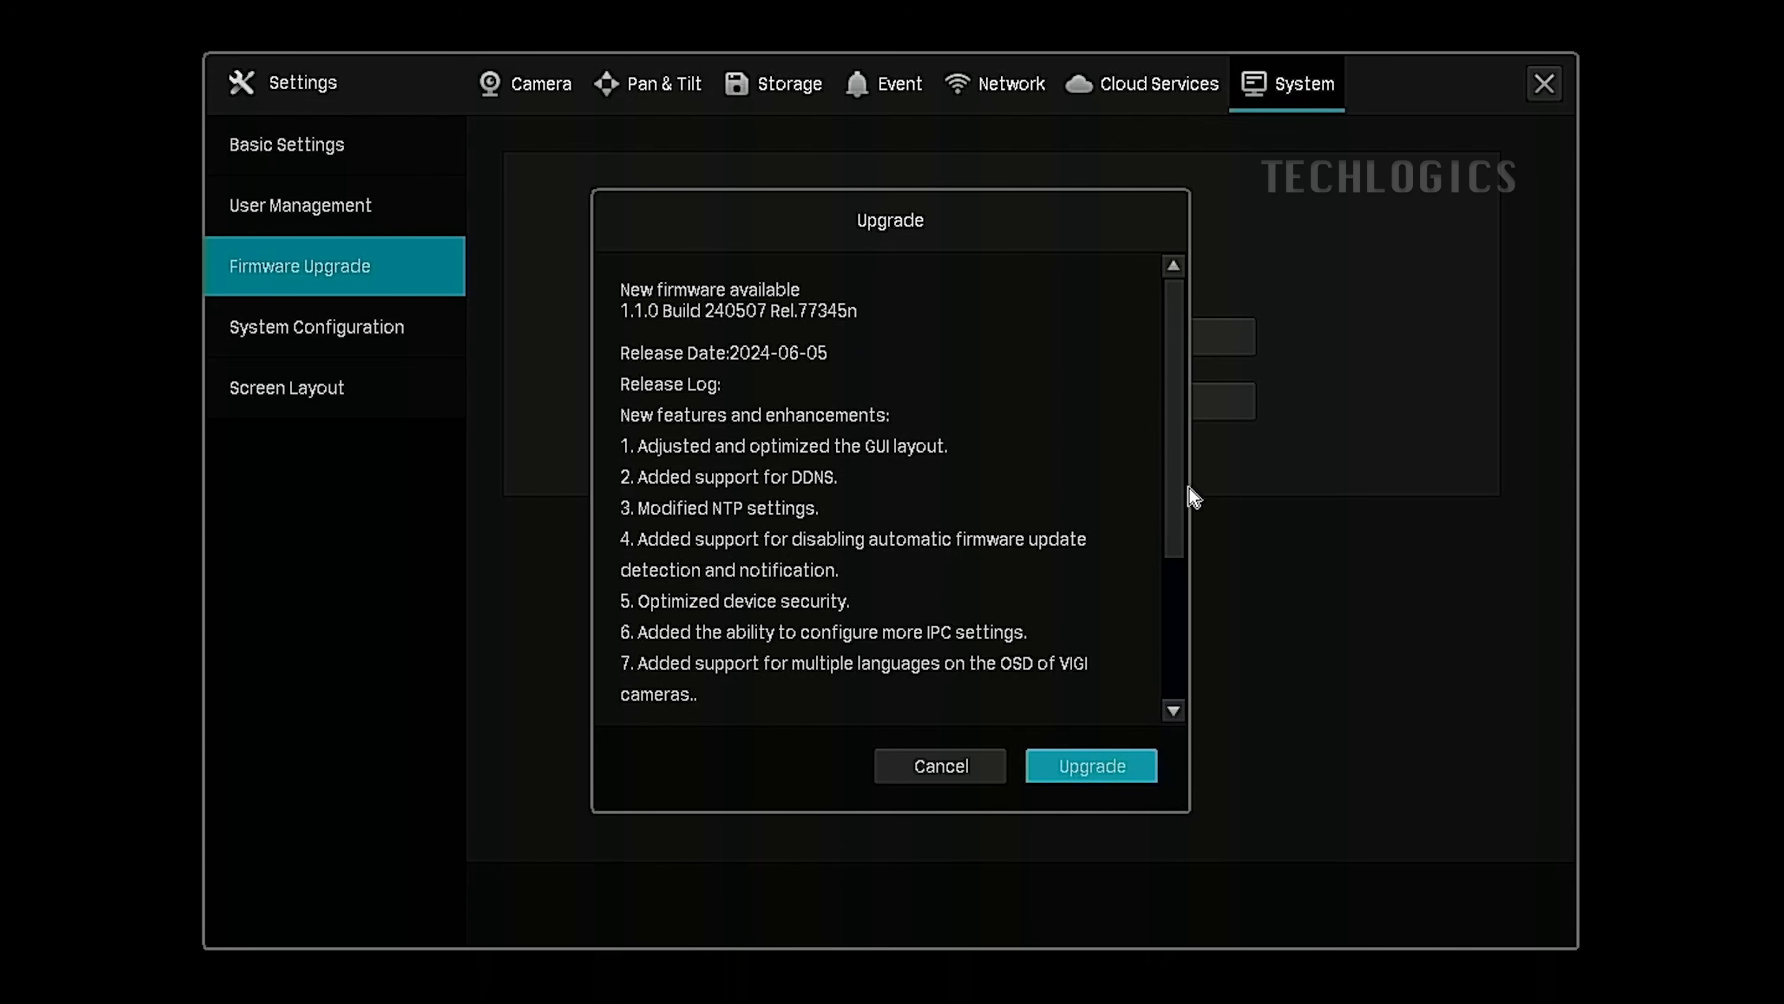
Review the release log and upgrade to 1.1.0 Build 240507, letting the NVR reboot.
scroll(1188, 492, down, 3)
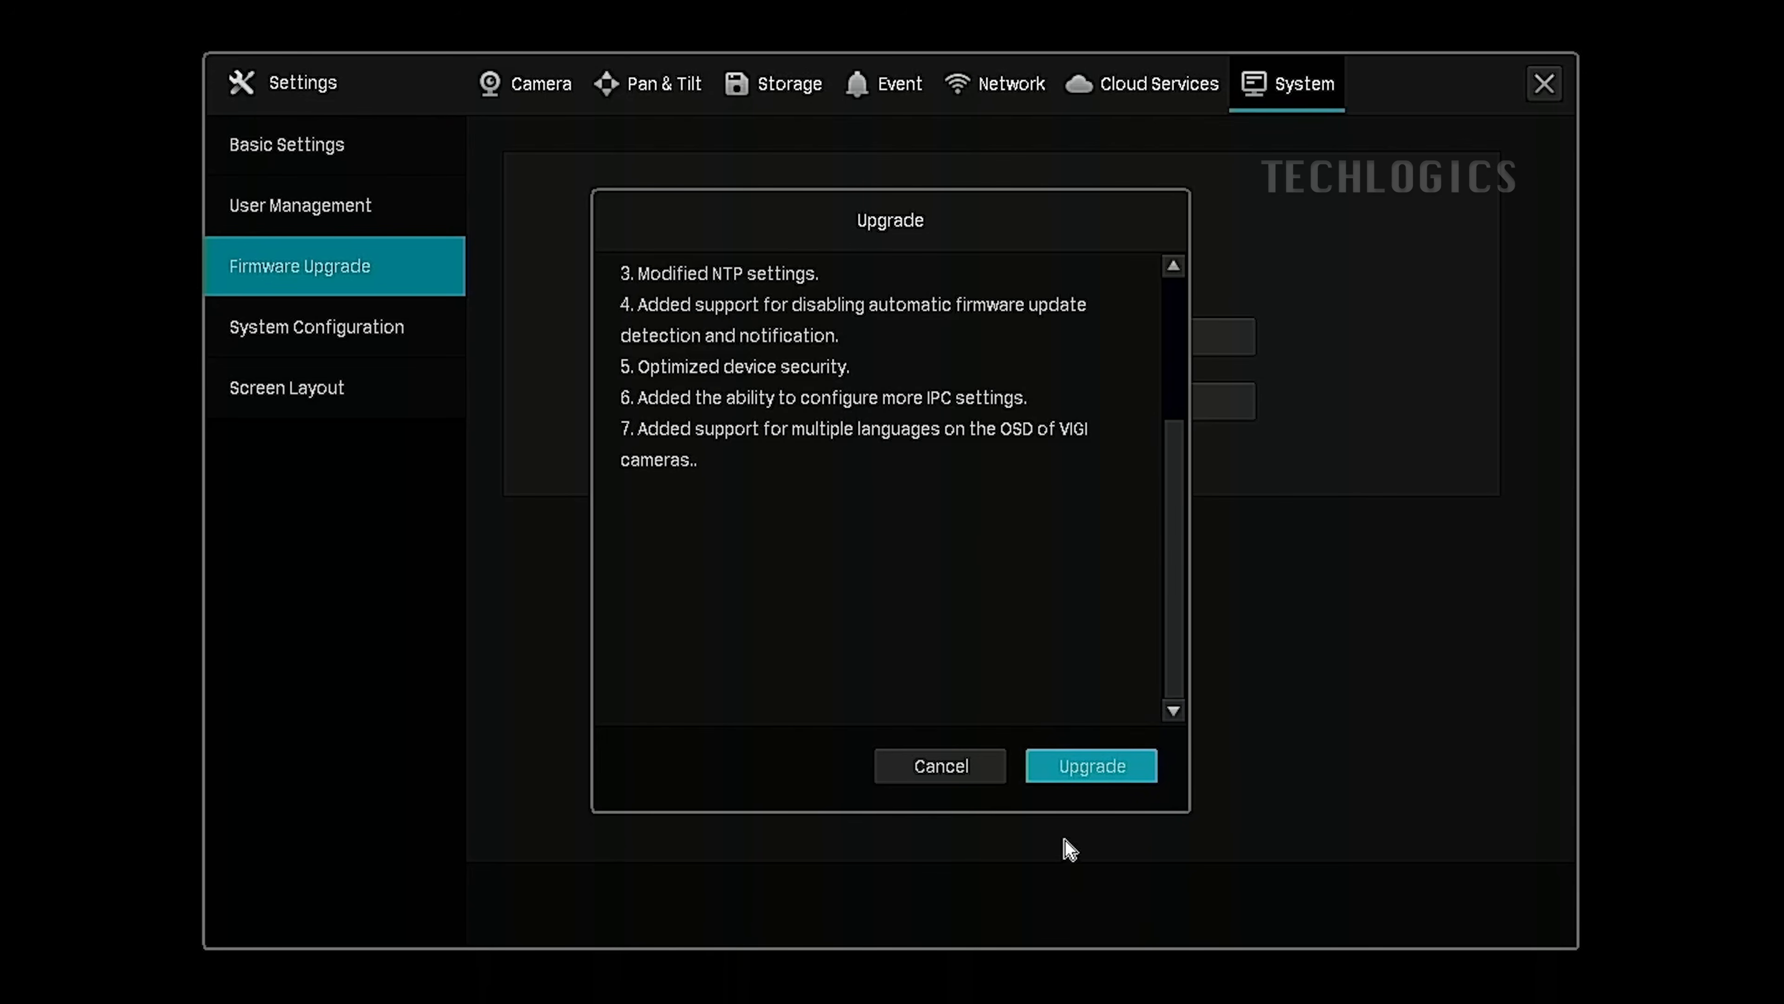
click(1135, 773)
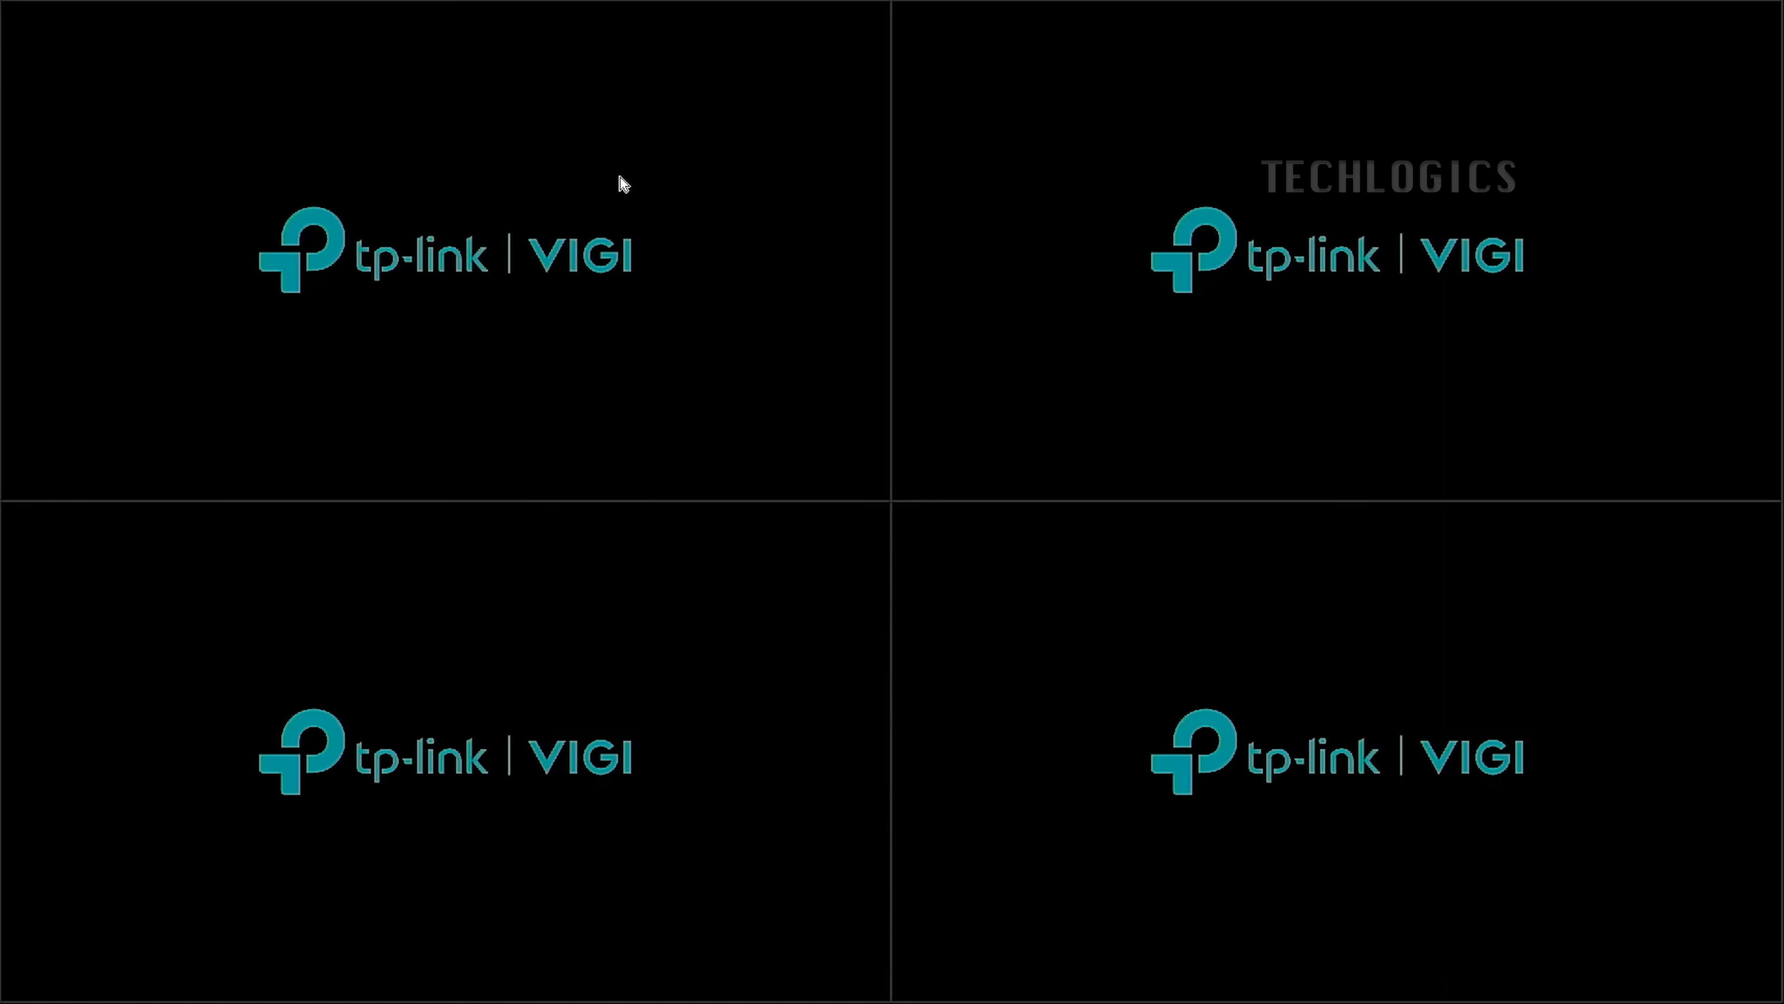
Select each of the four empty live-view camera panes in turn.
click(634, 255)
click(1207, 352)
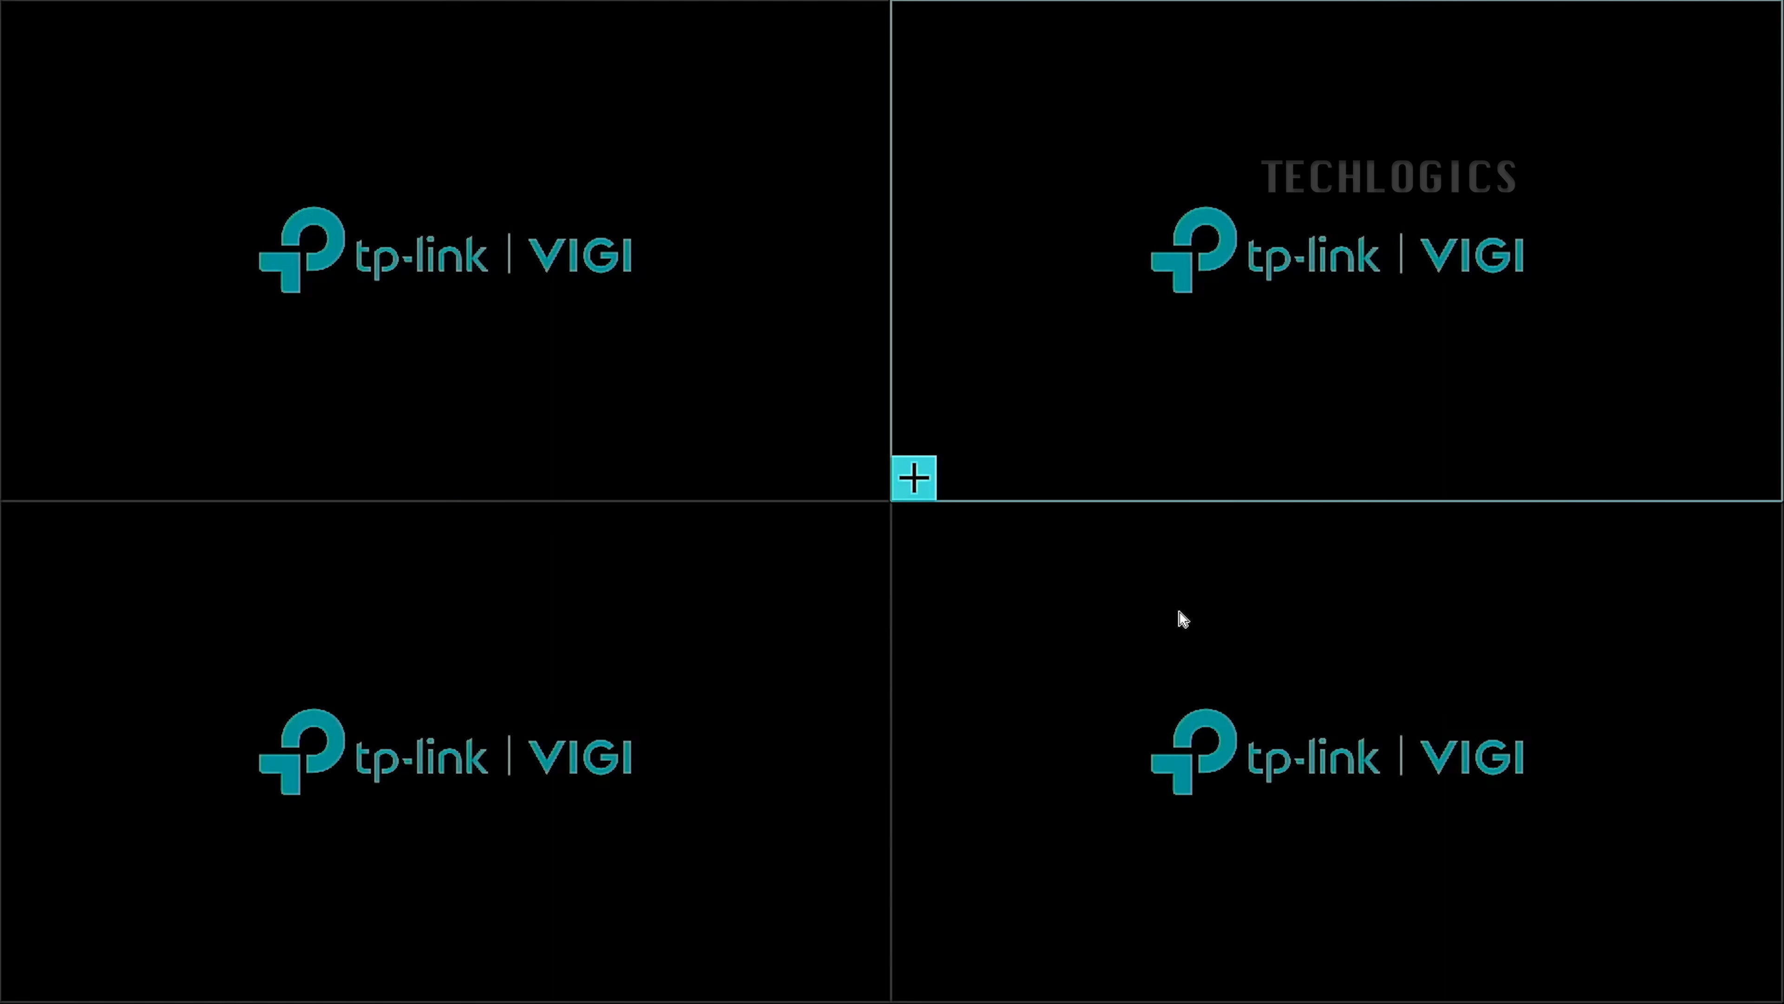
click(1179, 610)
click(673, 620)
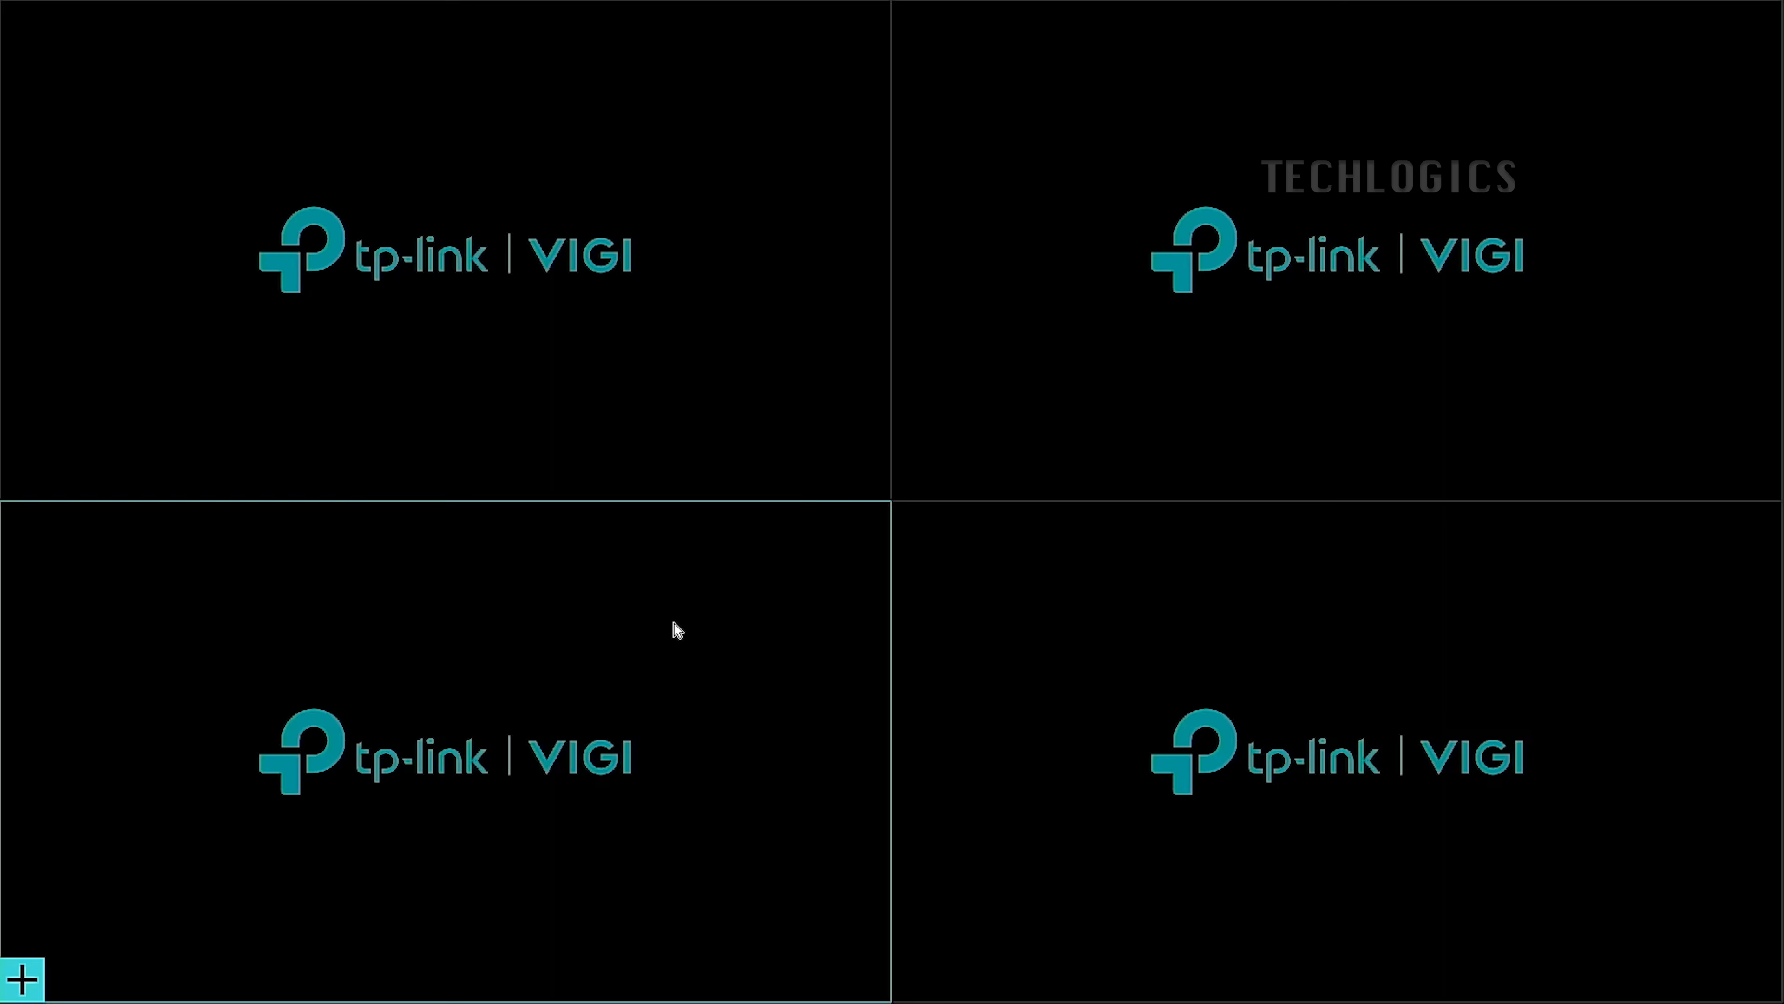
Go through Main Menu Settings, check Network, and return to the Camera Add Device page.
right_click(673, 132)
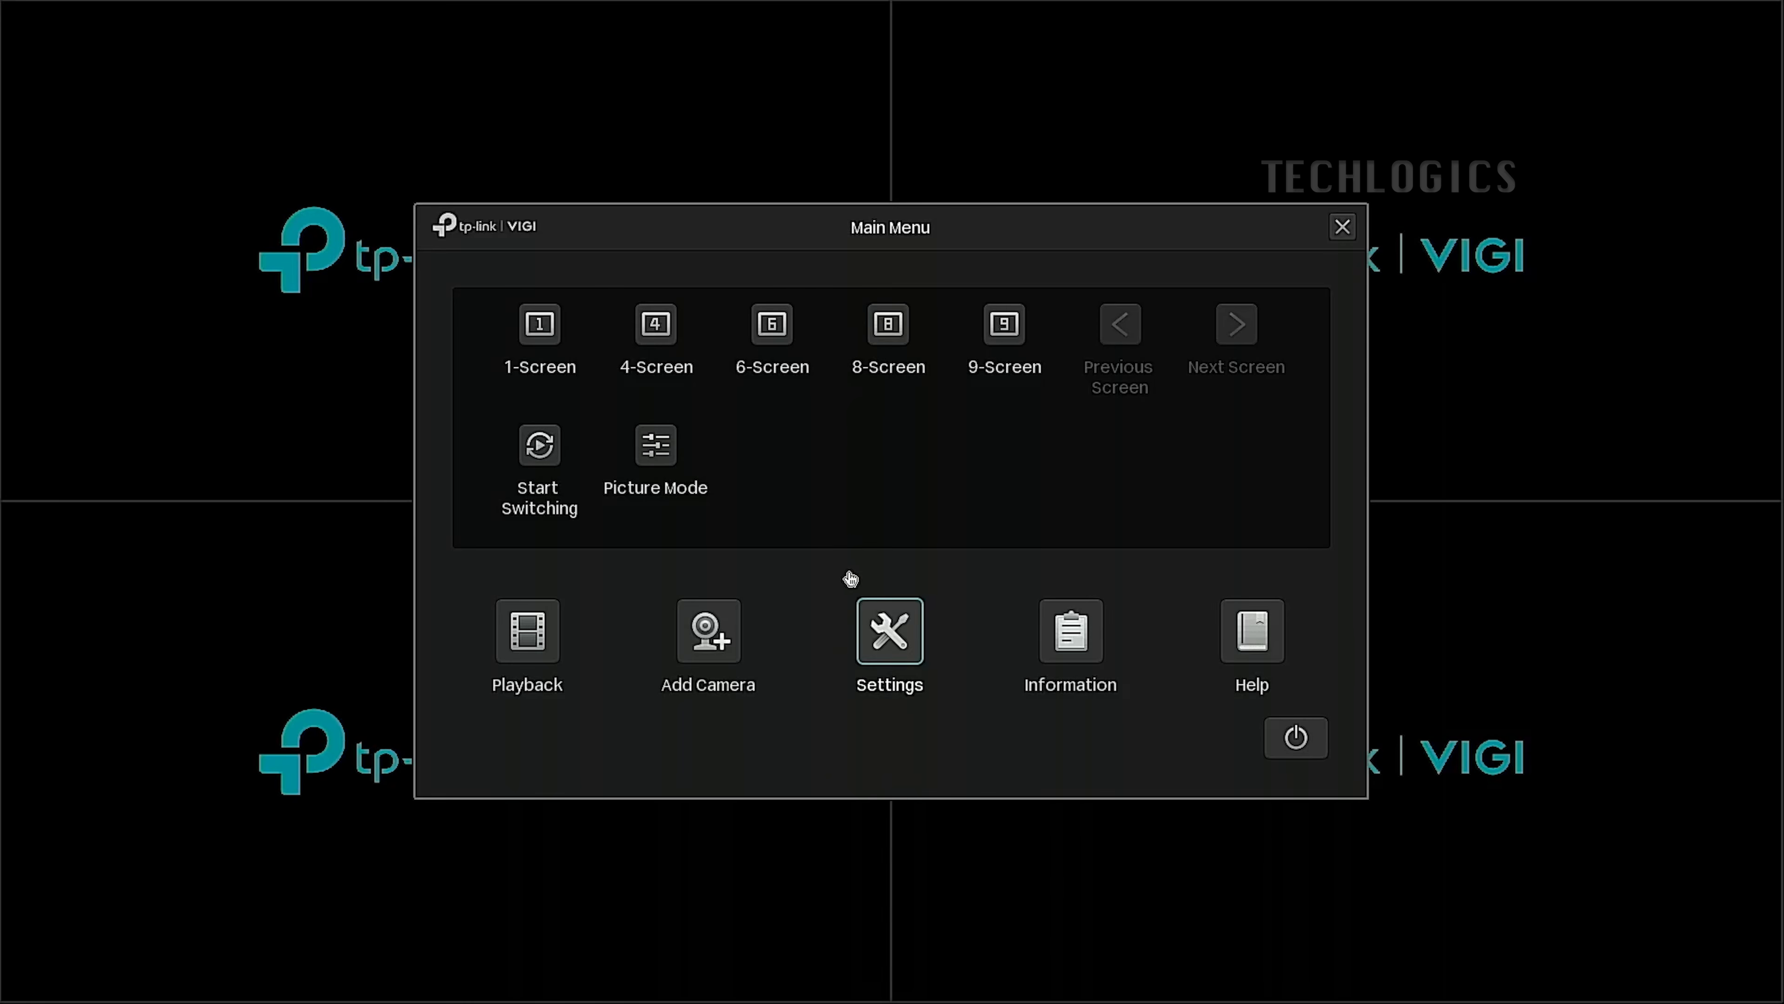
click(918, 671)
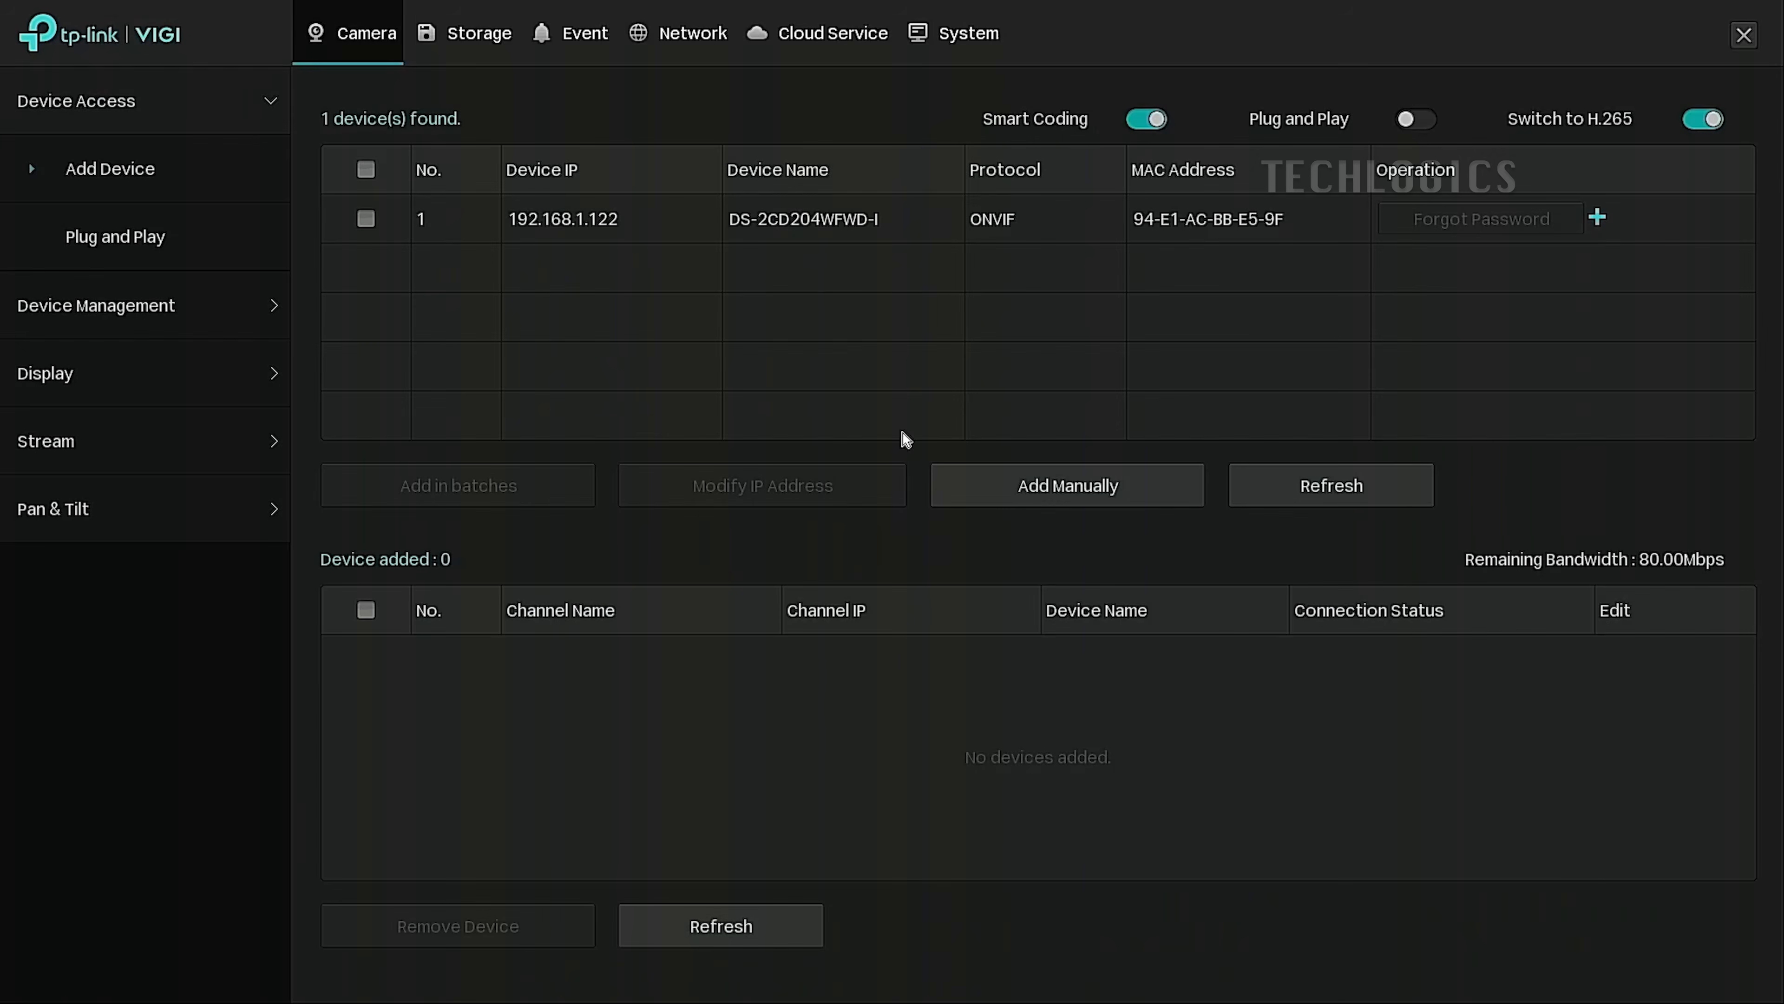
click(703, 45)
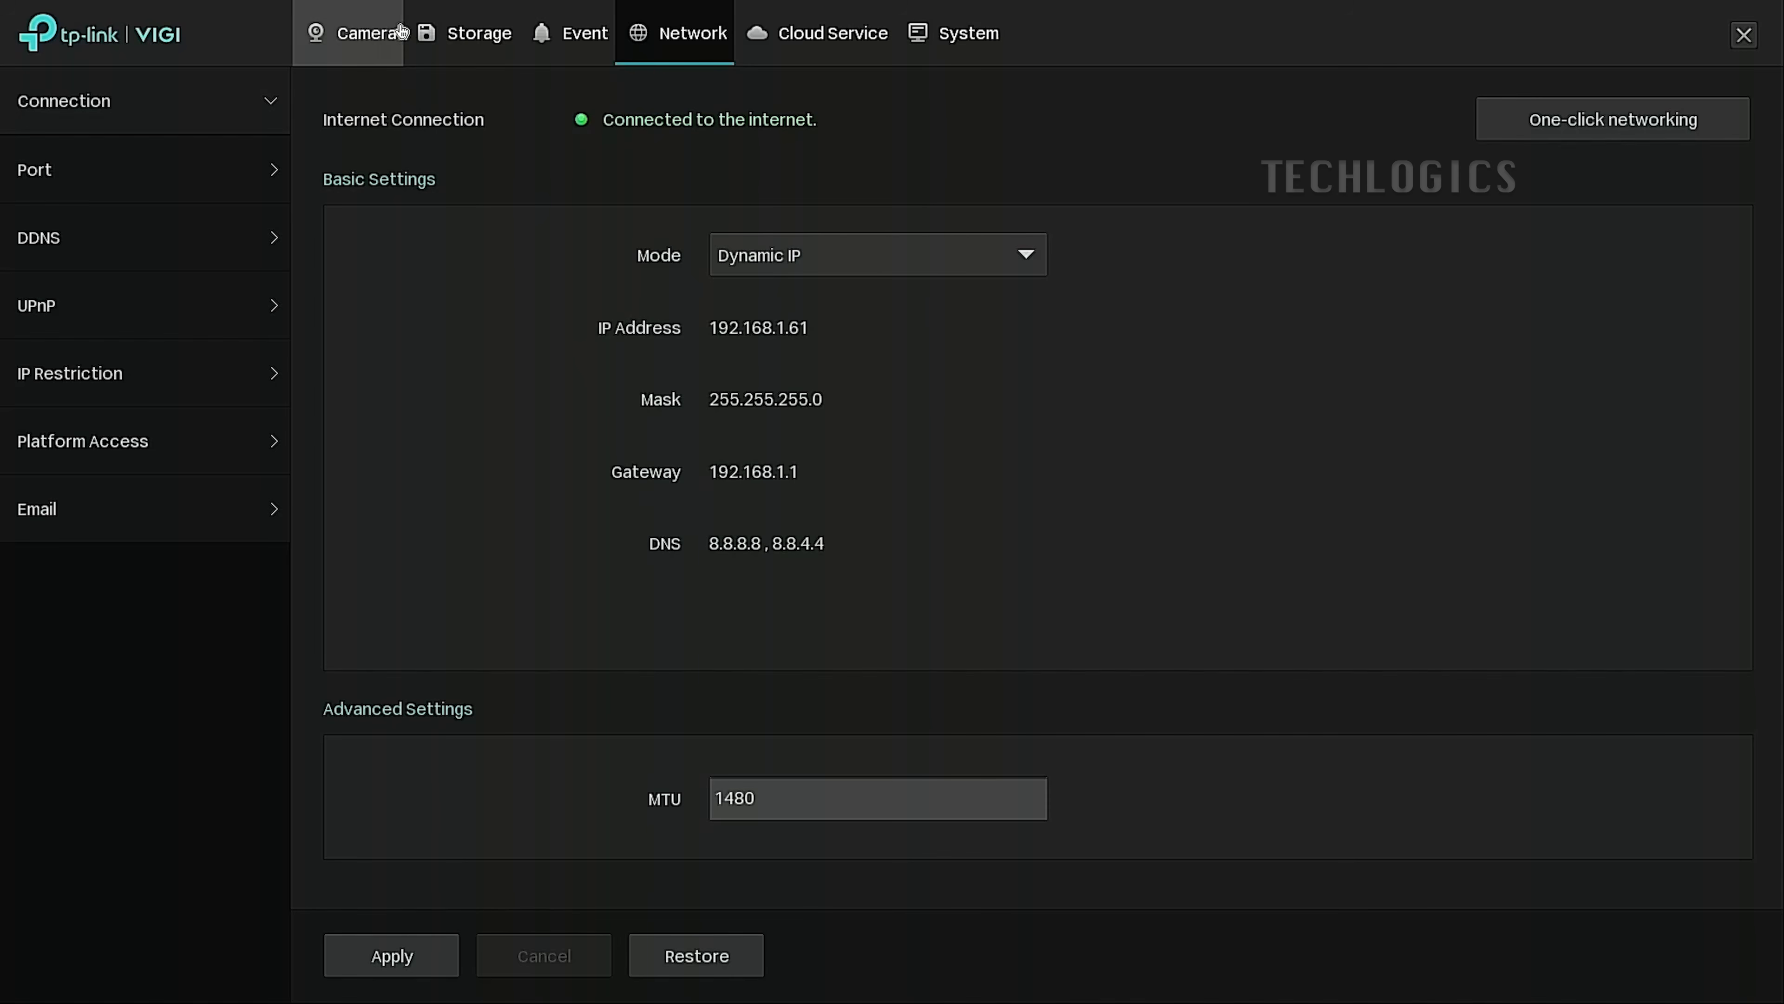
click(364, 50)
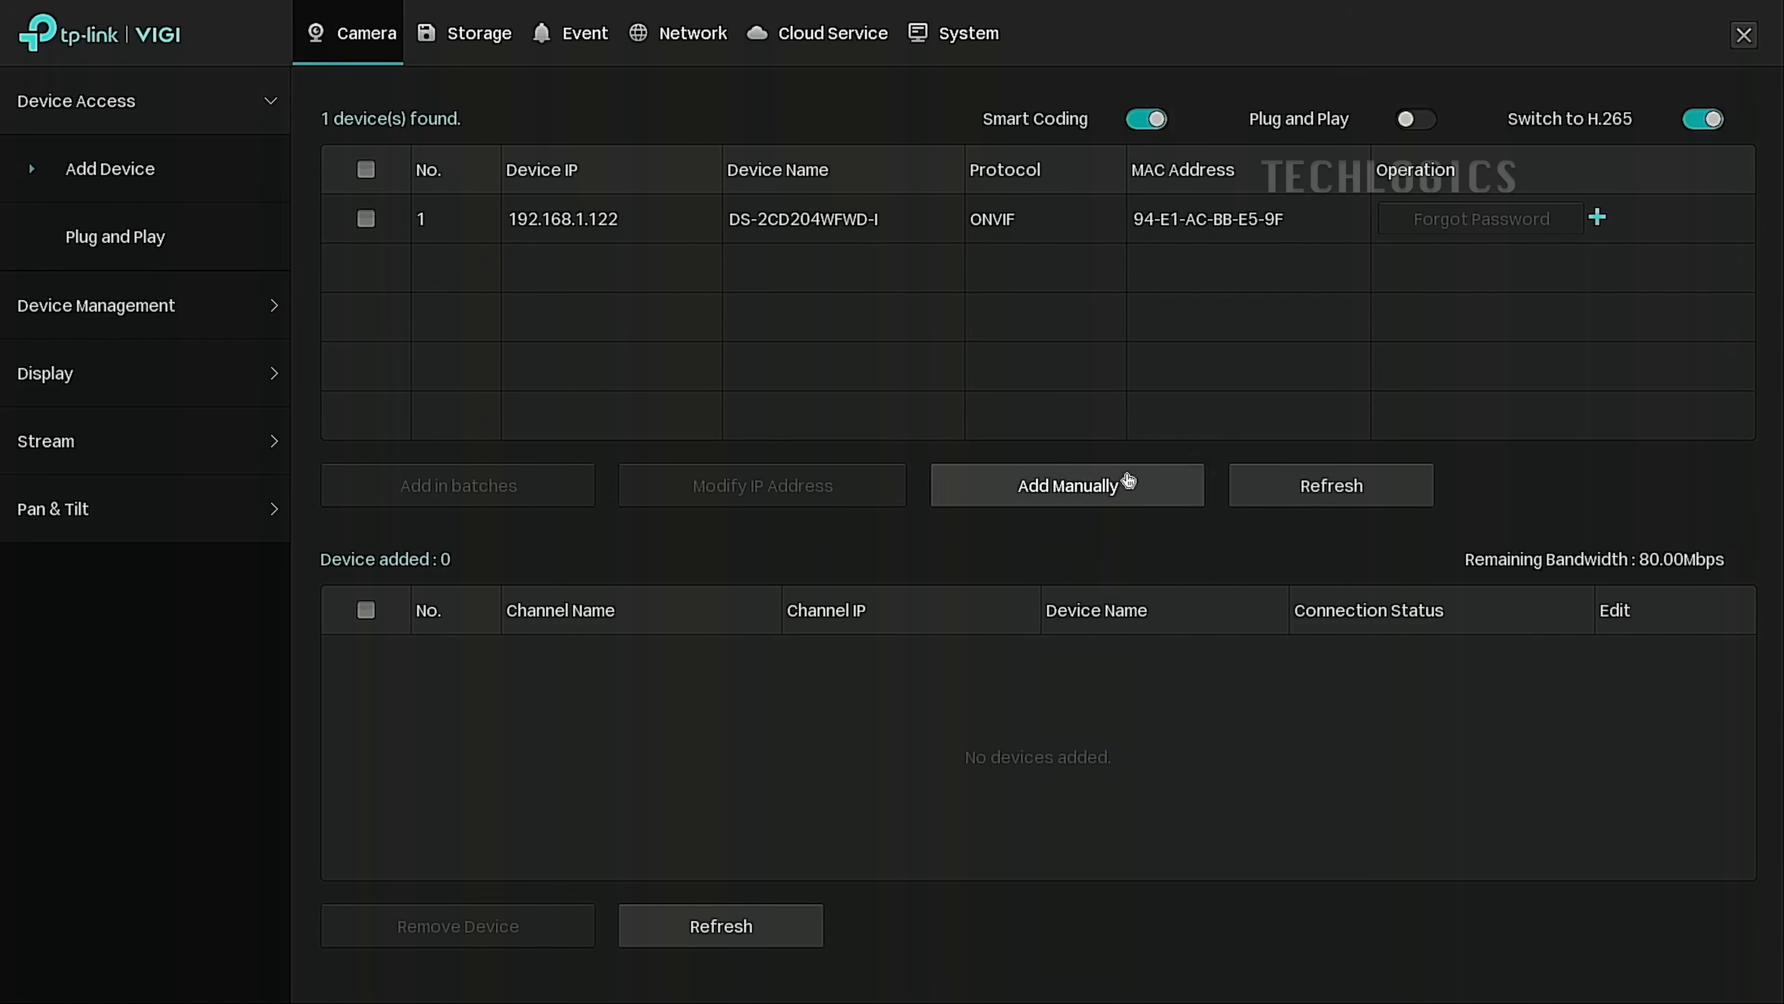
Manually enter camera IP 192.168.1.111 with RTSP as control protocol and bring up Manage RTSP.
click(1161, 507)
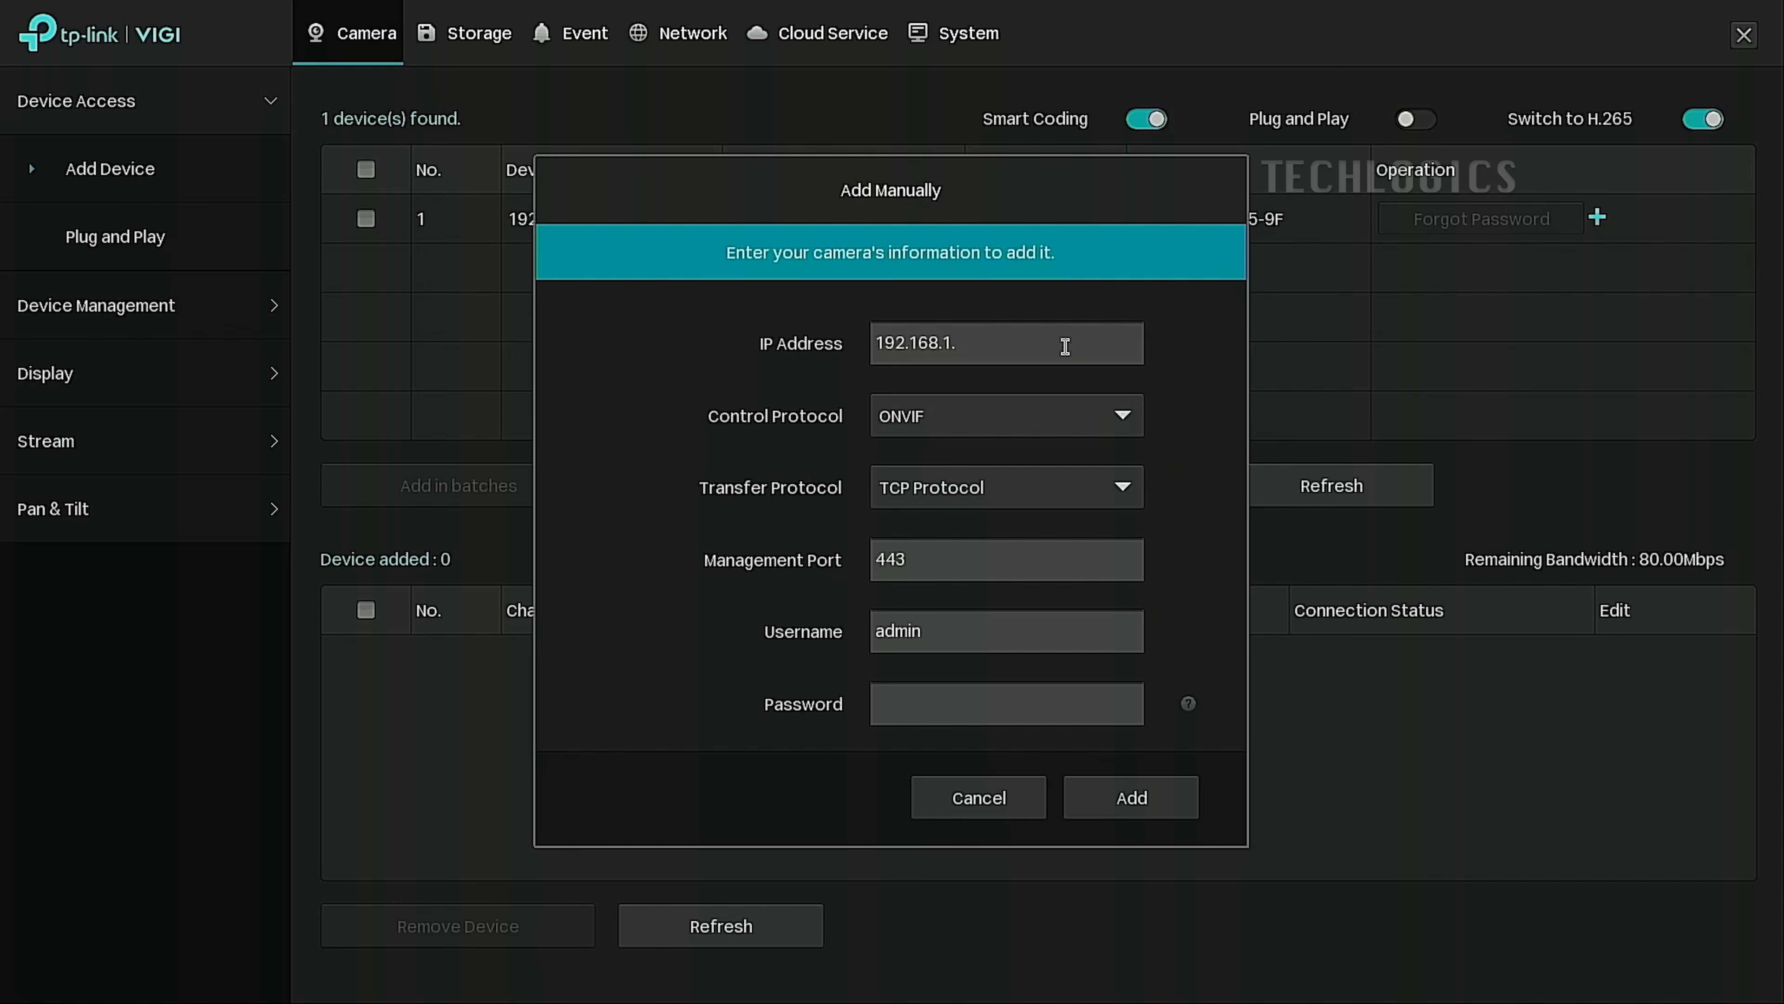
click(1078, 341)
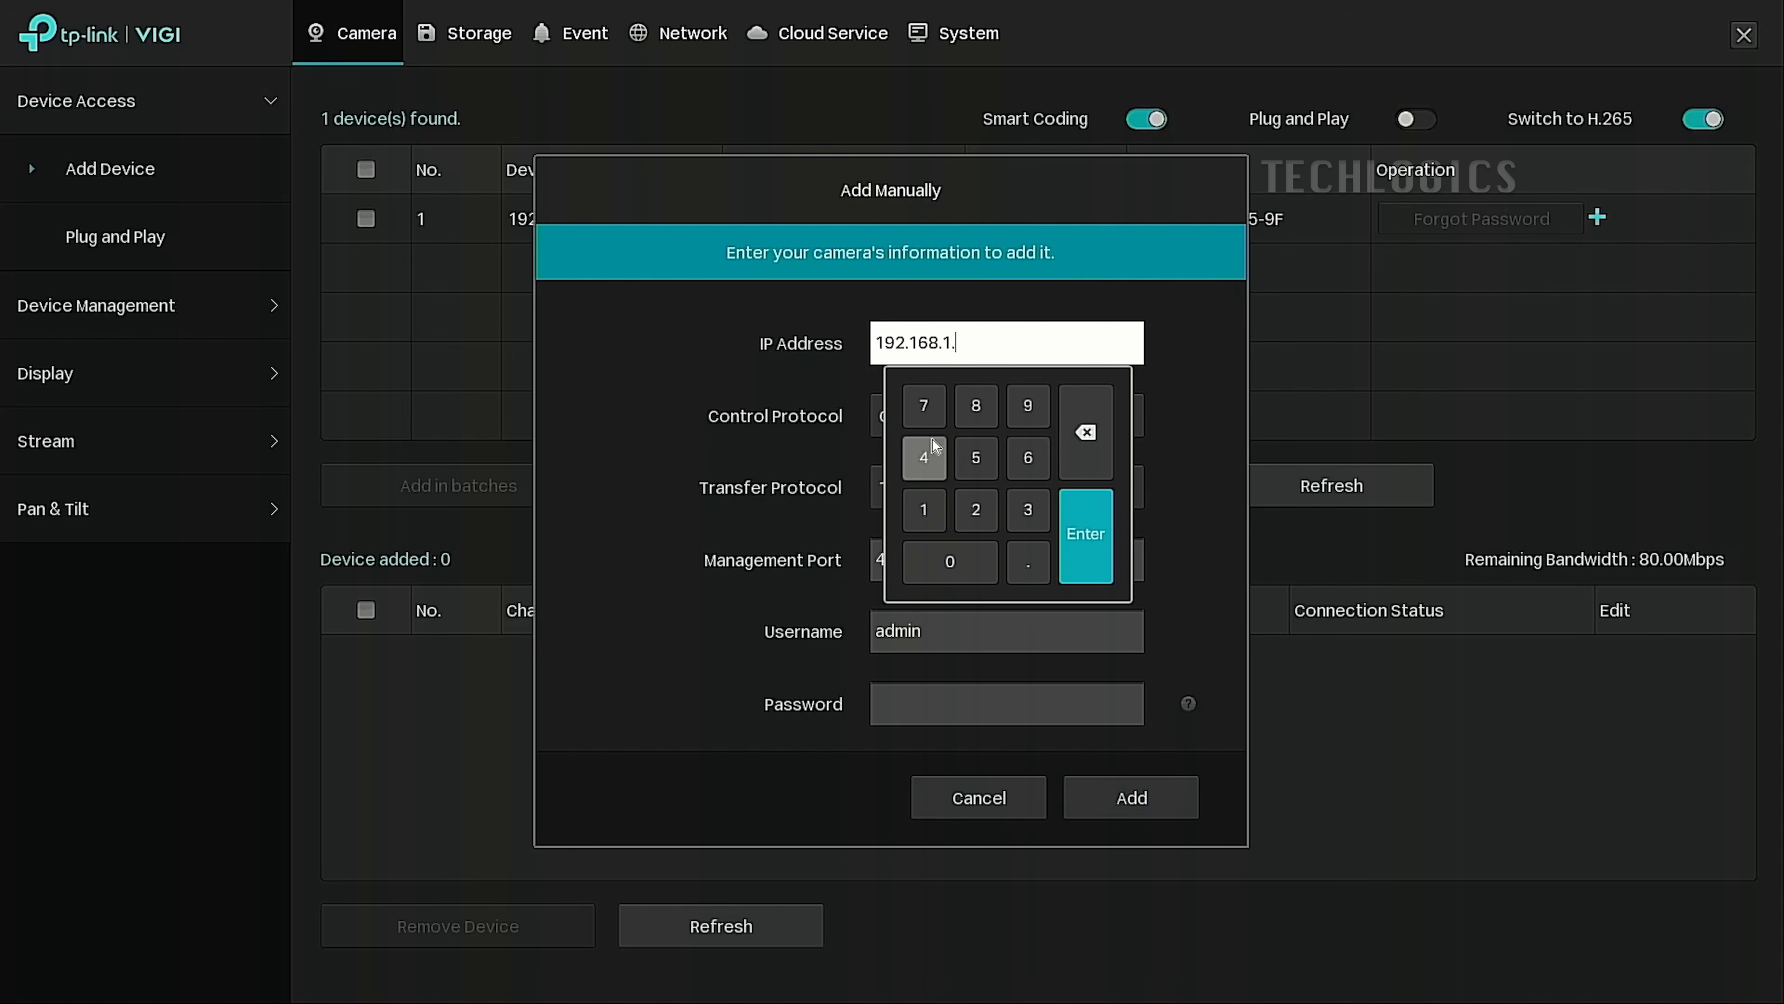
click(1086, 522)
click(1044, 425)
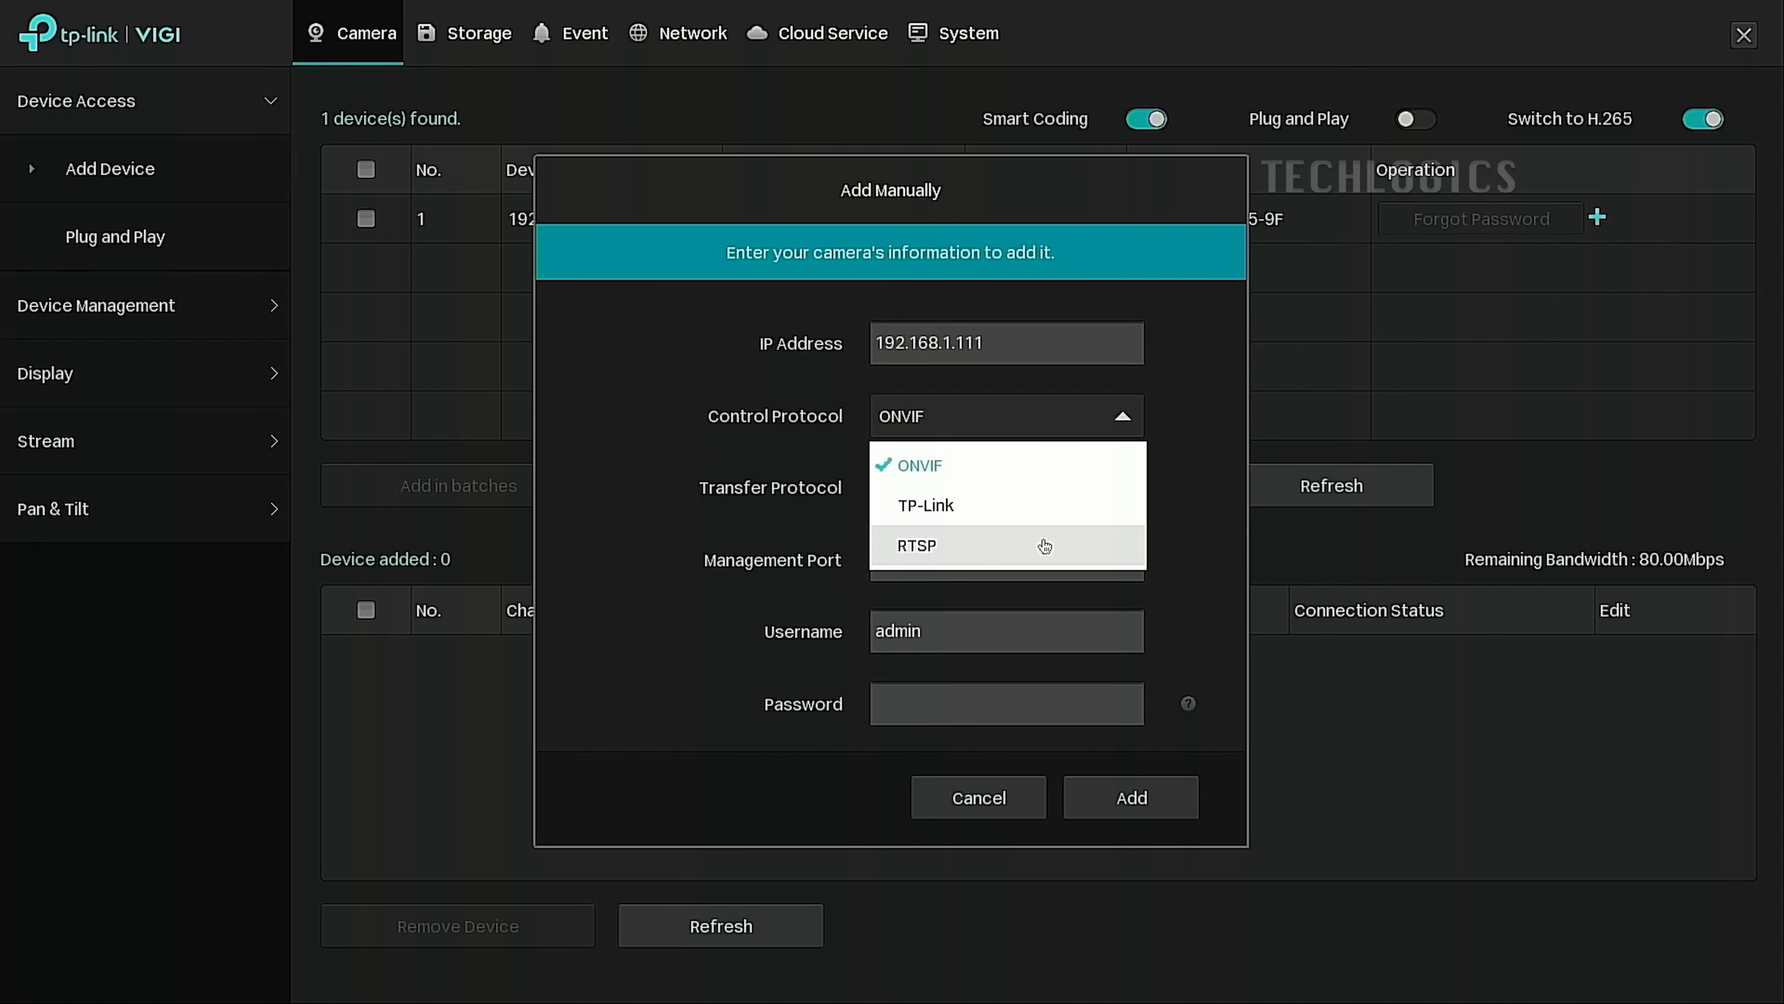
click(1022, 545)
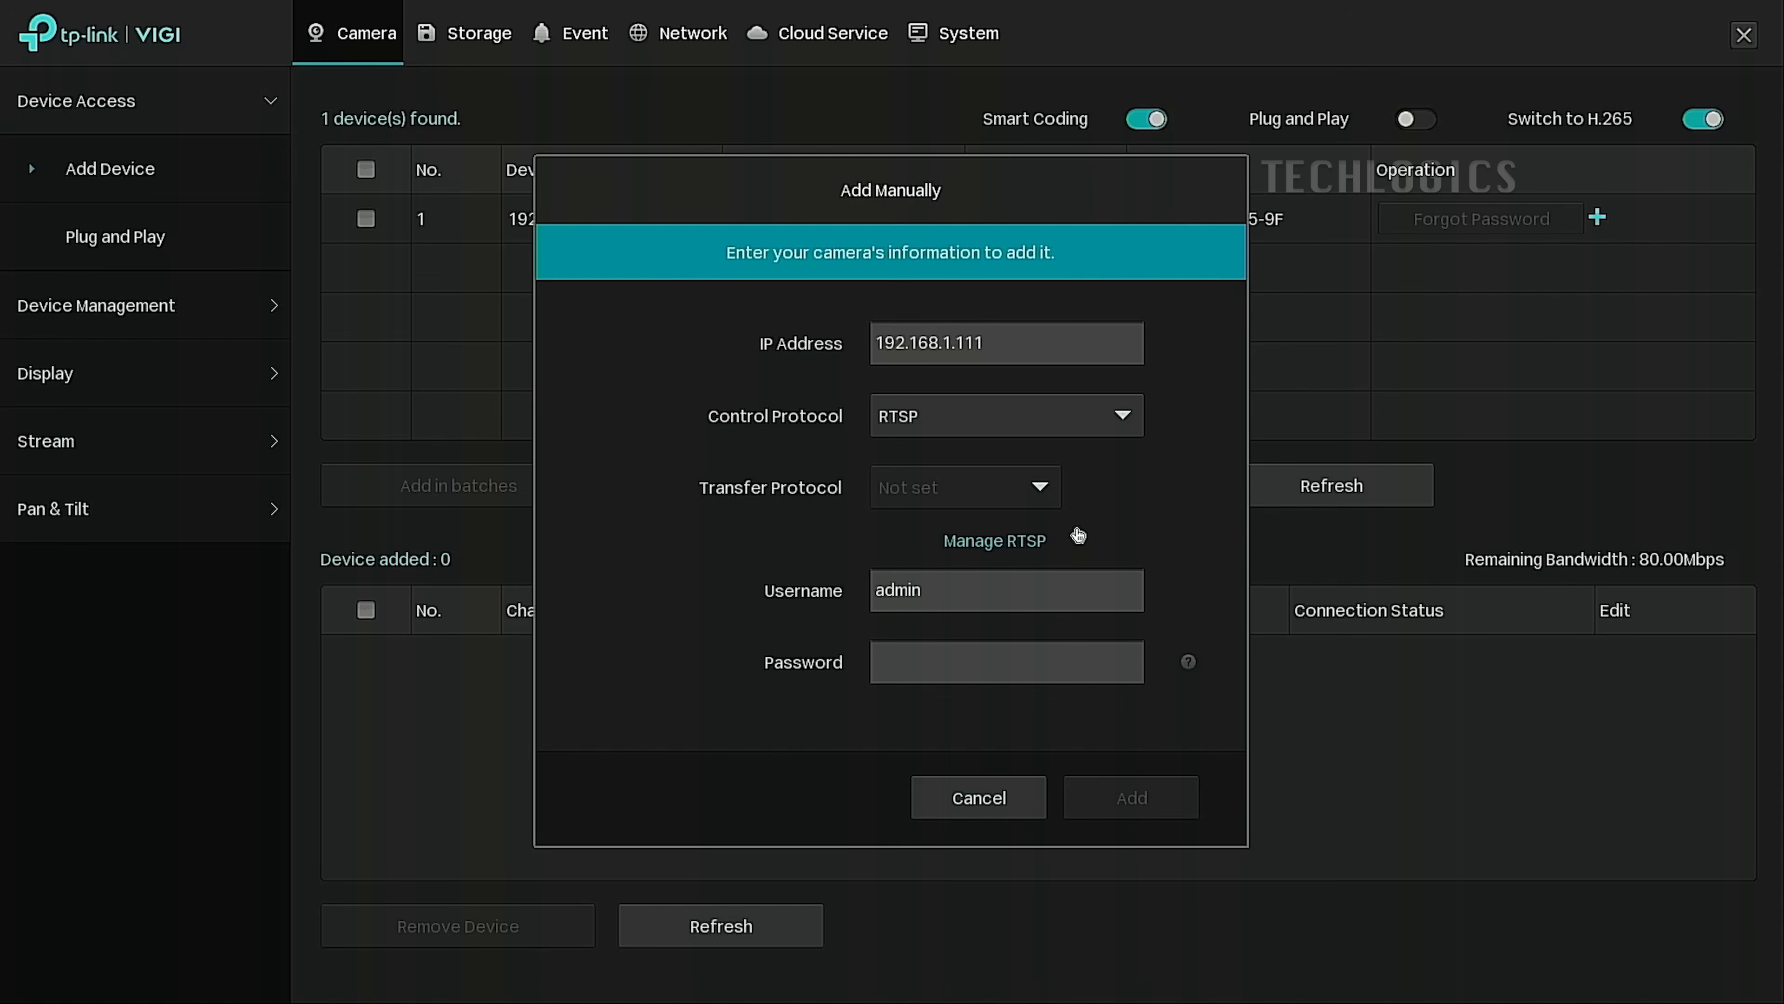
click(1034, 549)
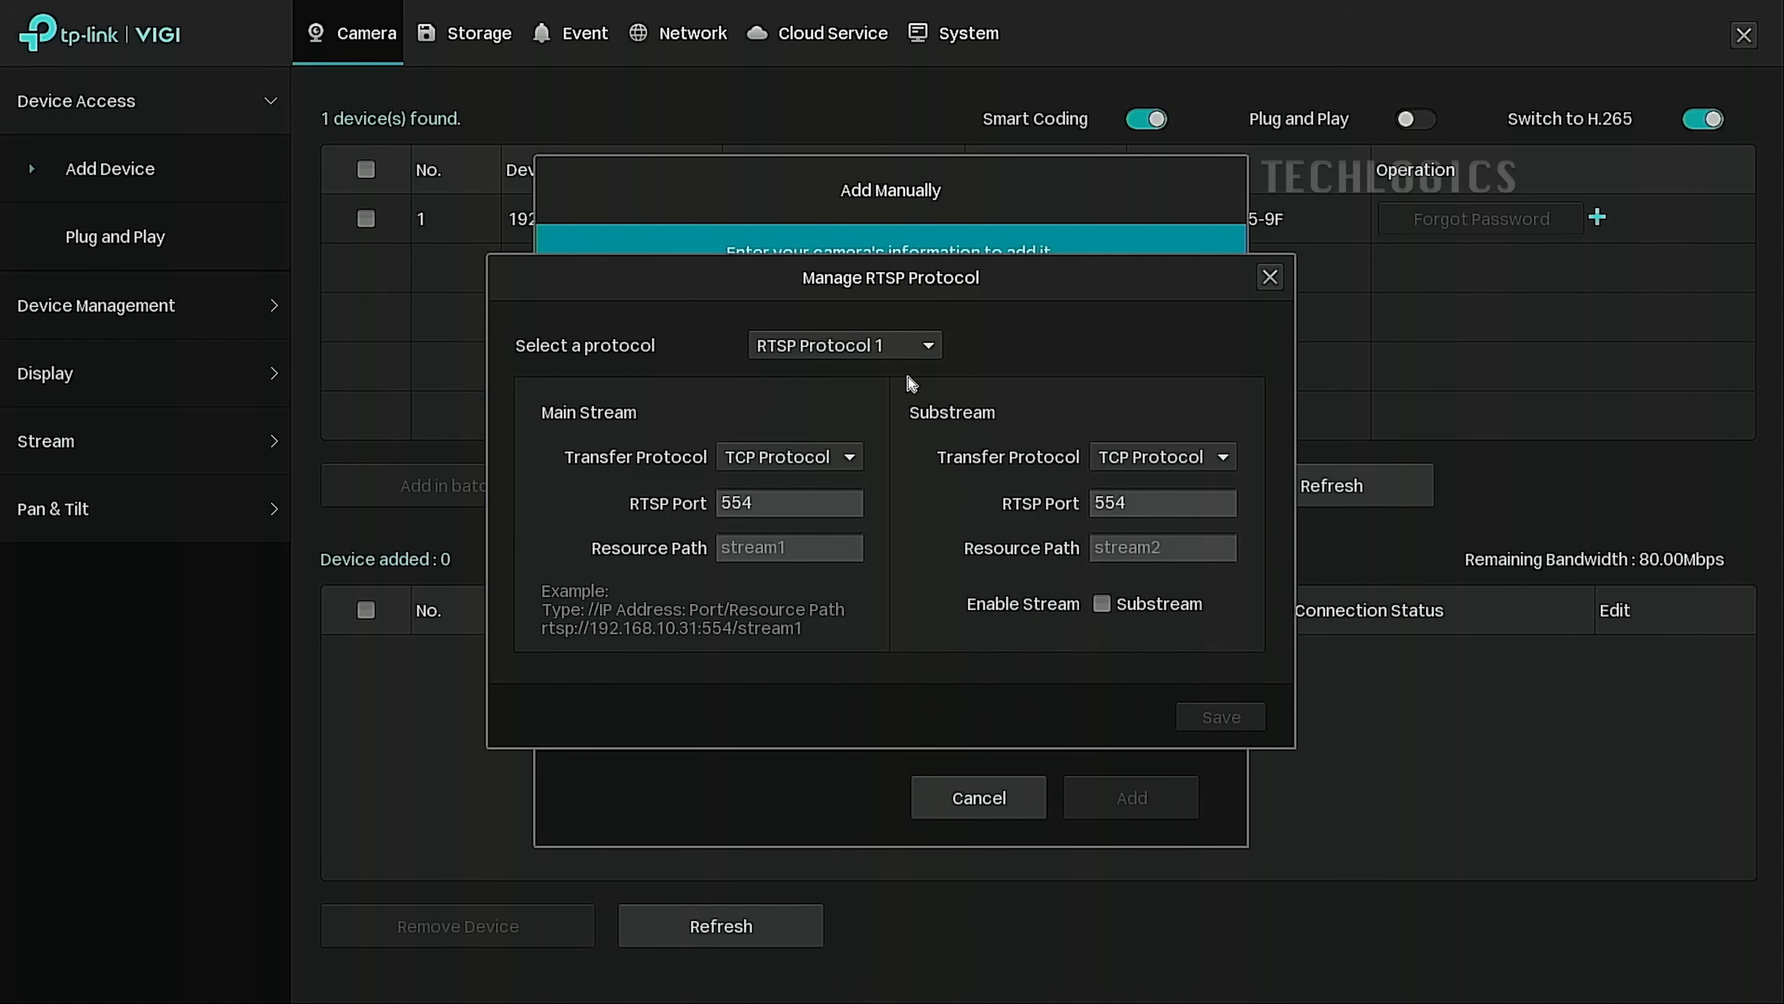
Keep RTSP Protocol 1 and TCP main stream transfer, then start editing the main stream path.
click(903, 344)
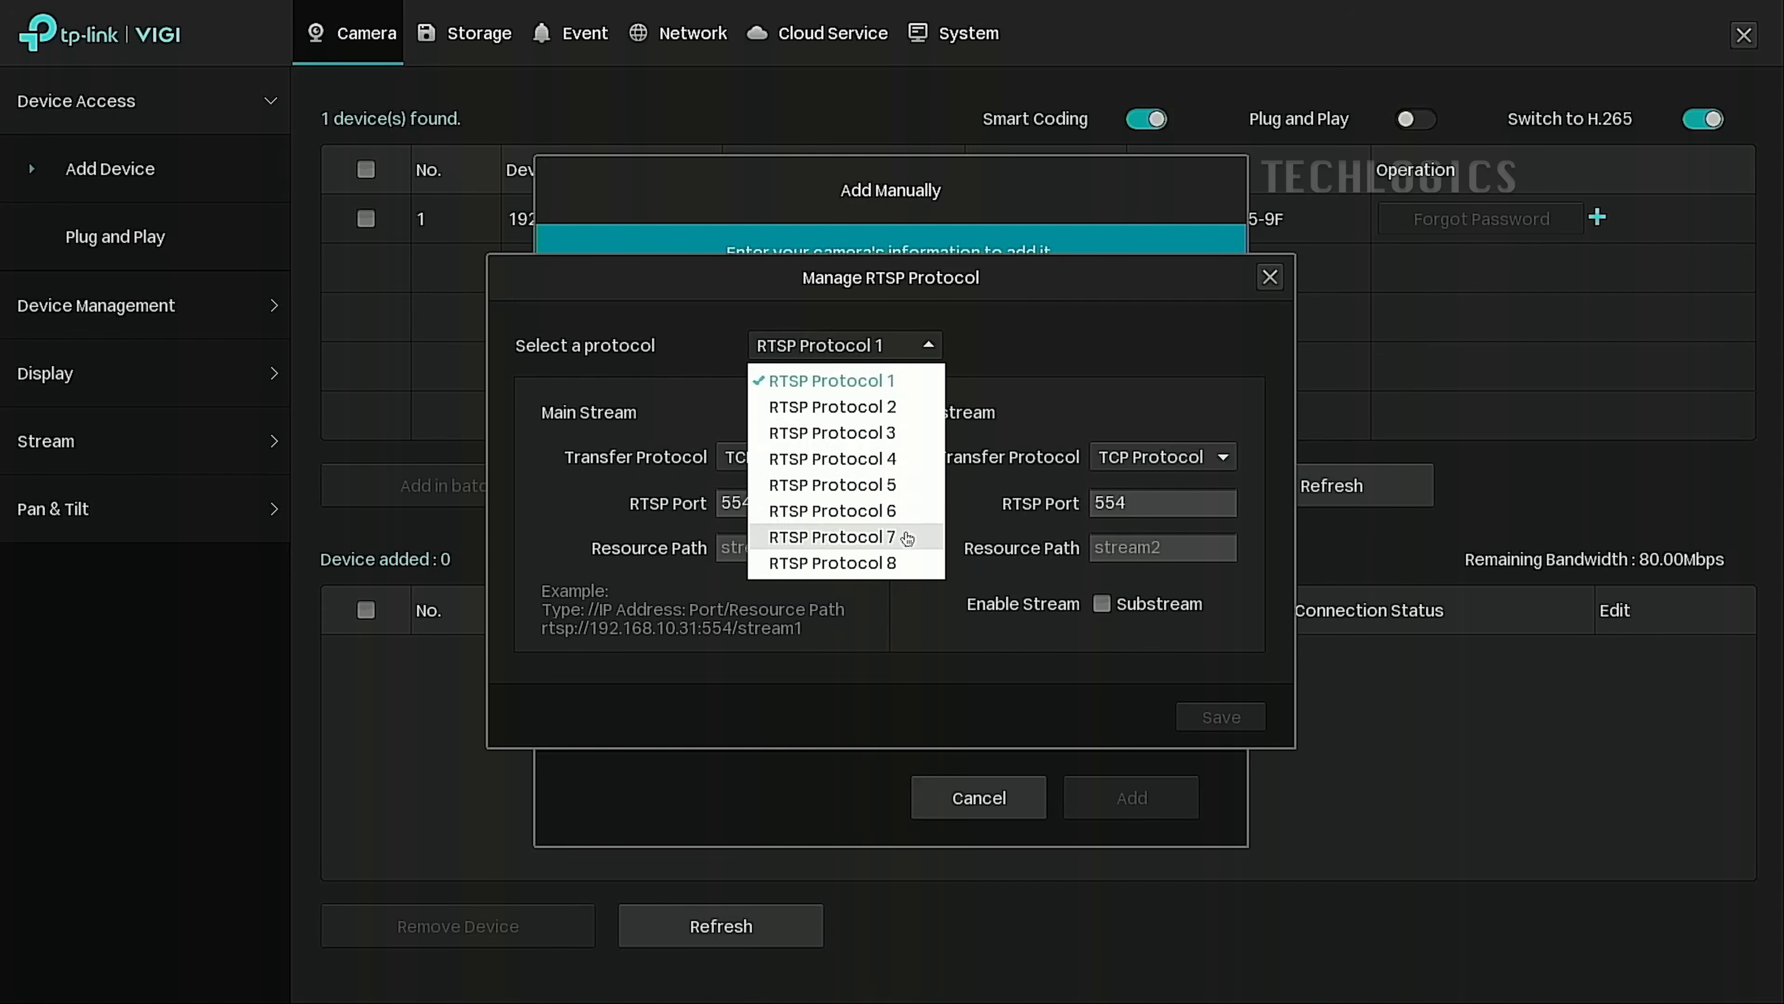
click(923, 396)
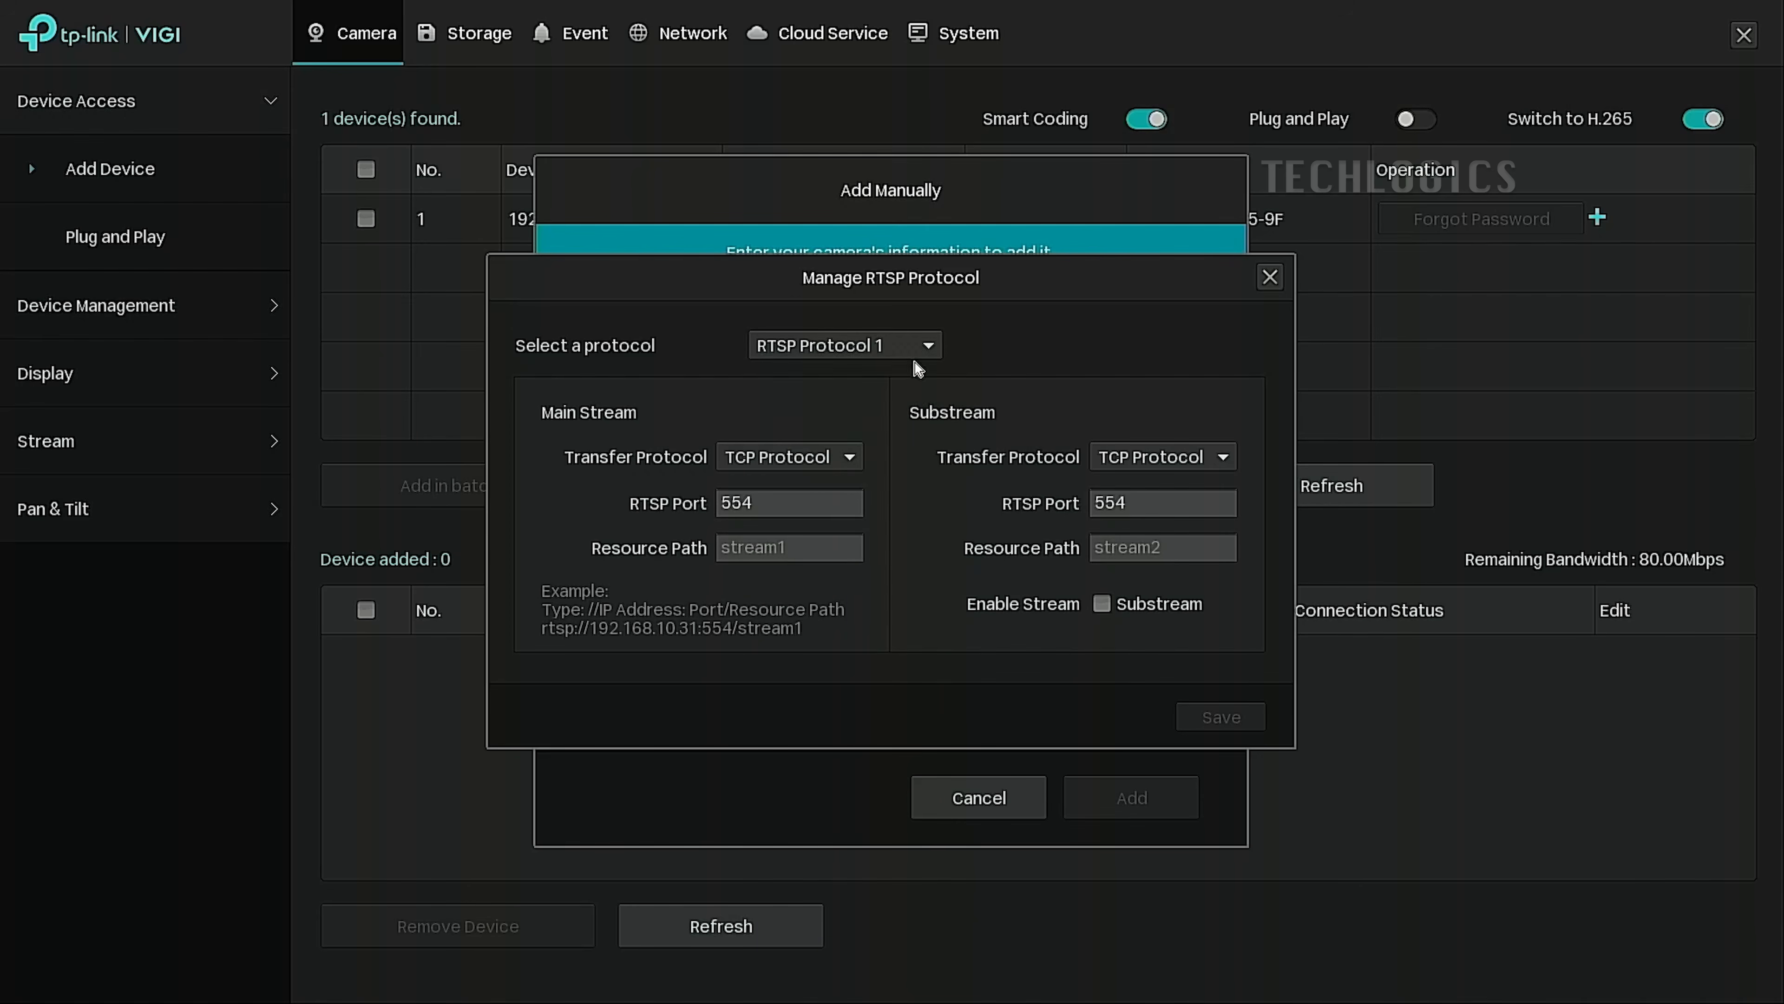
click(848, 458)
click(828, 500)
click(807, 553)
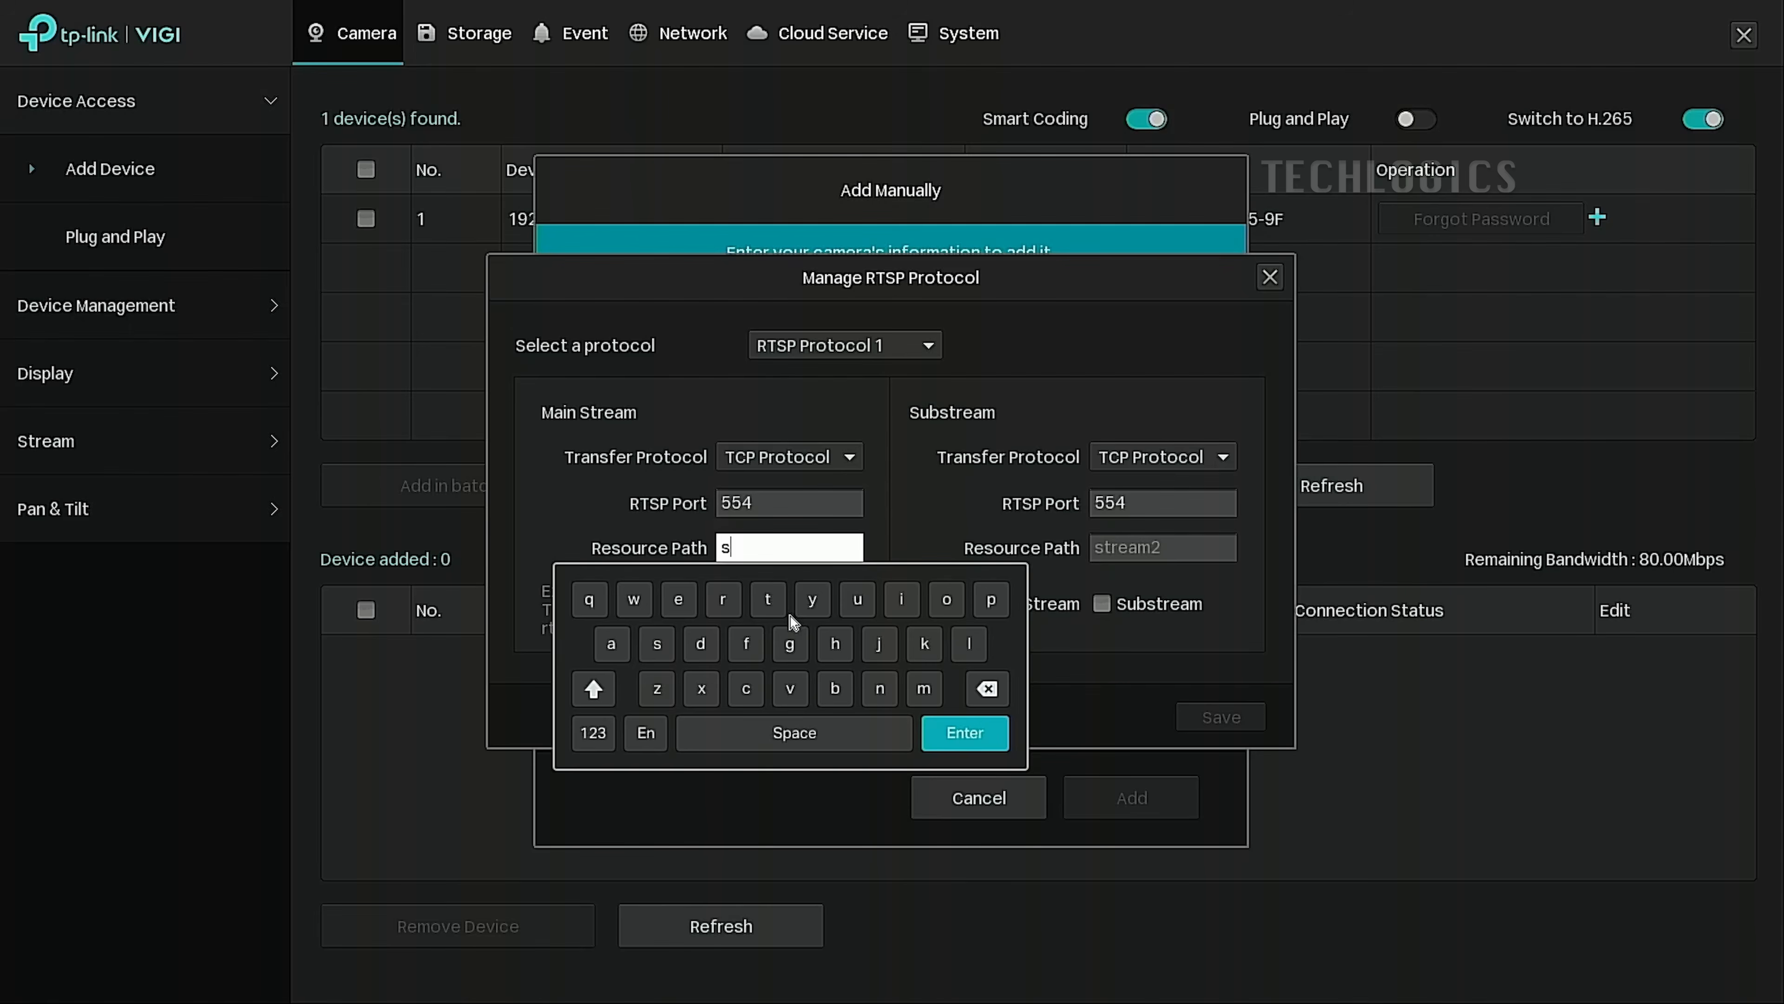
Enter streaming/channels/101/ as the main stream resource path on the on-screen keyboard.
click(768, 598)
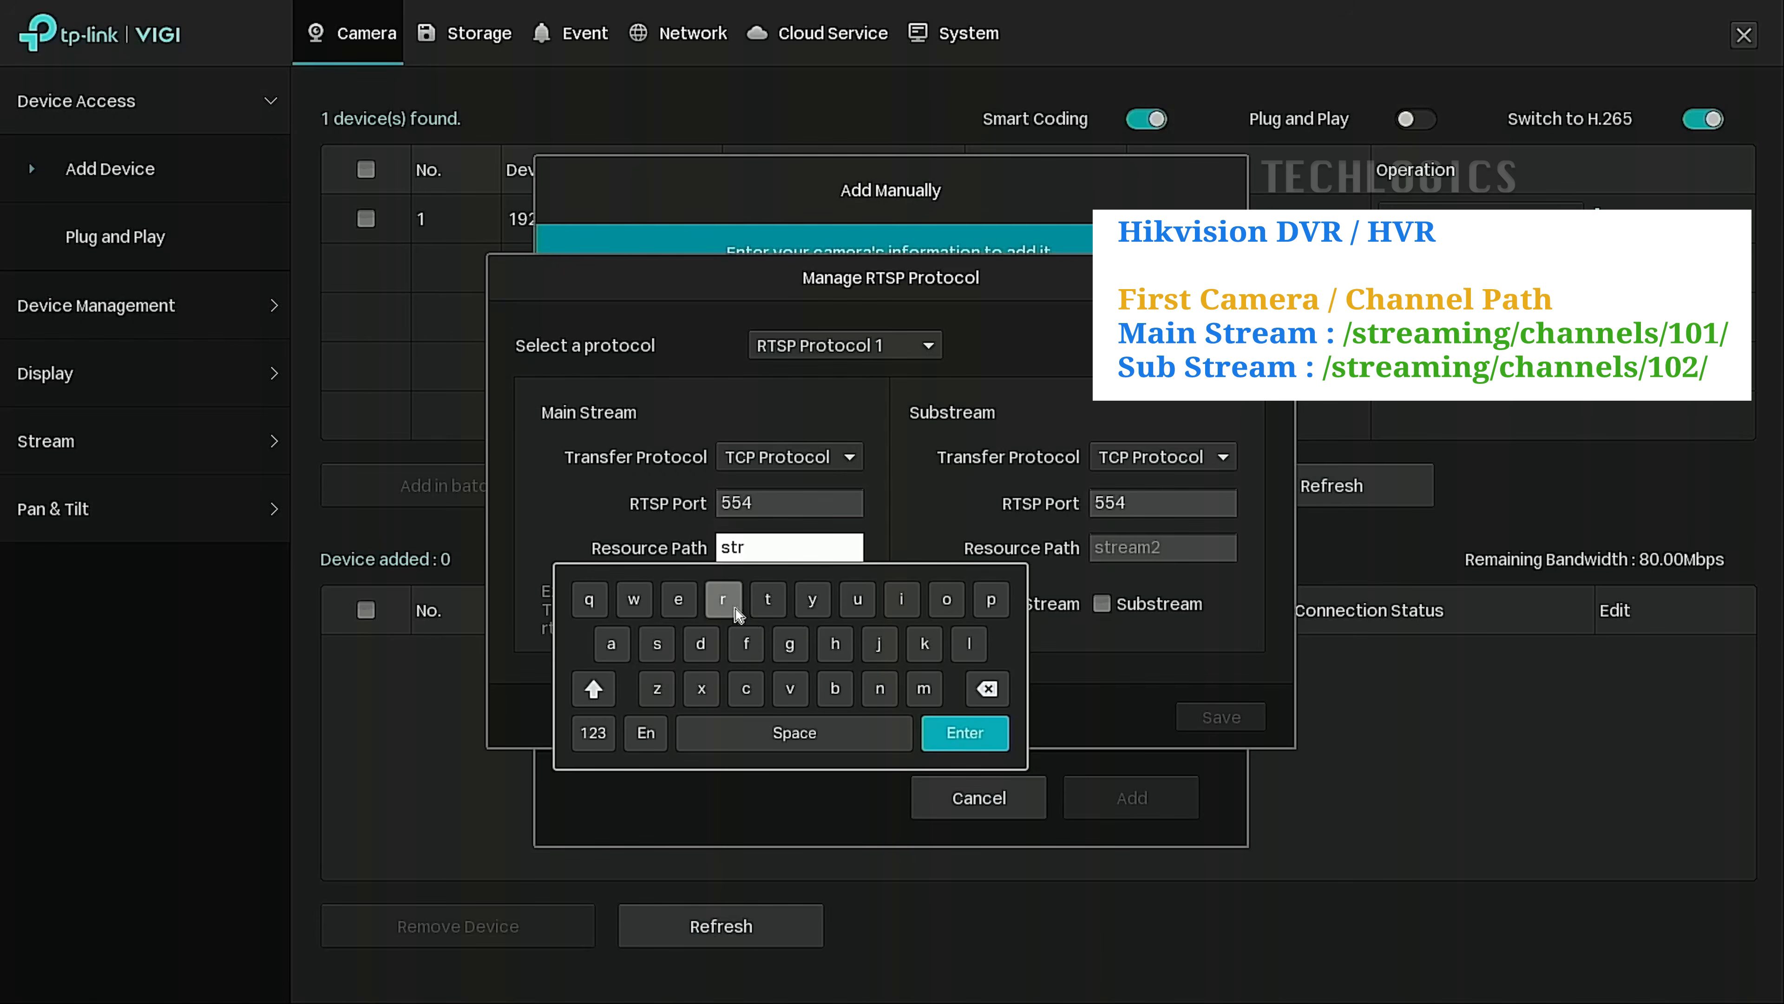
click(611, 643)
click(910, 688)
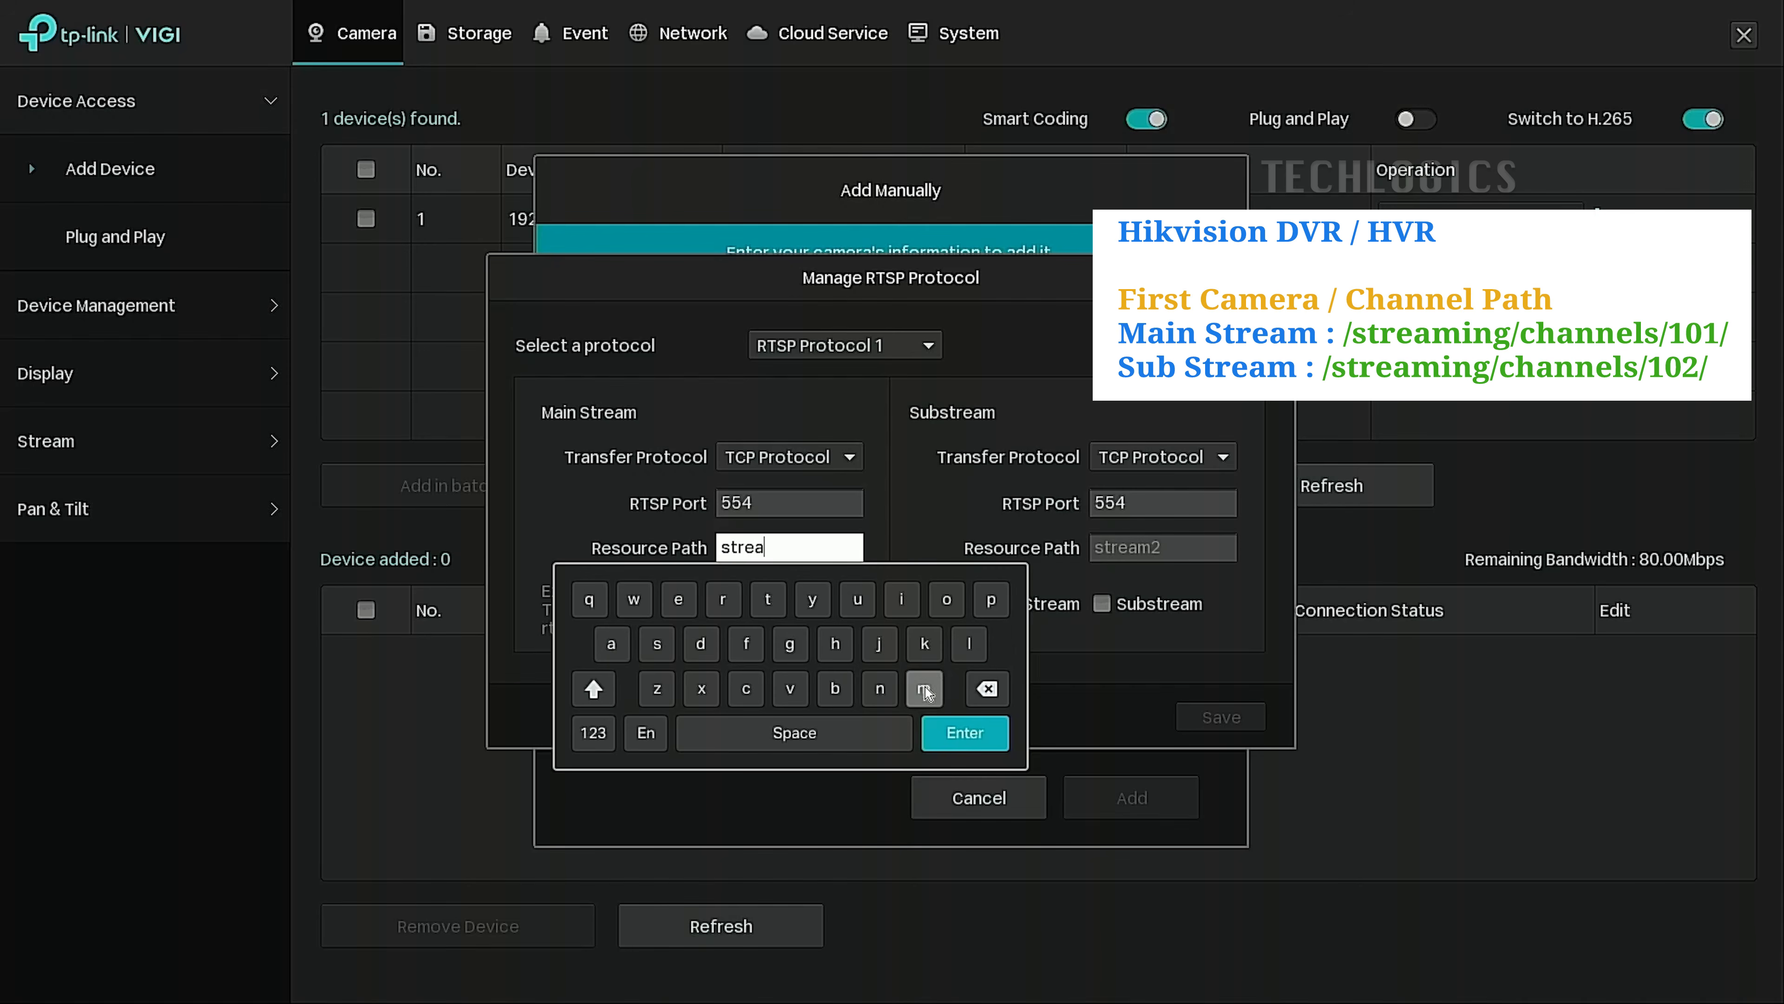
click(879, 688)
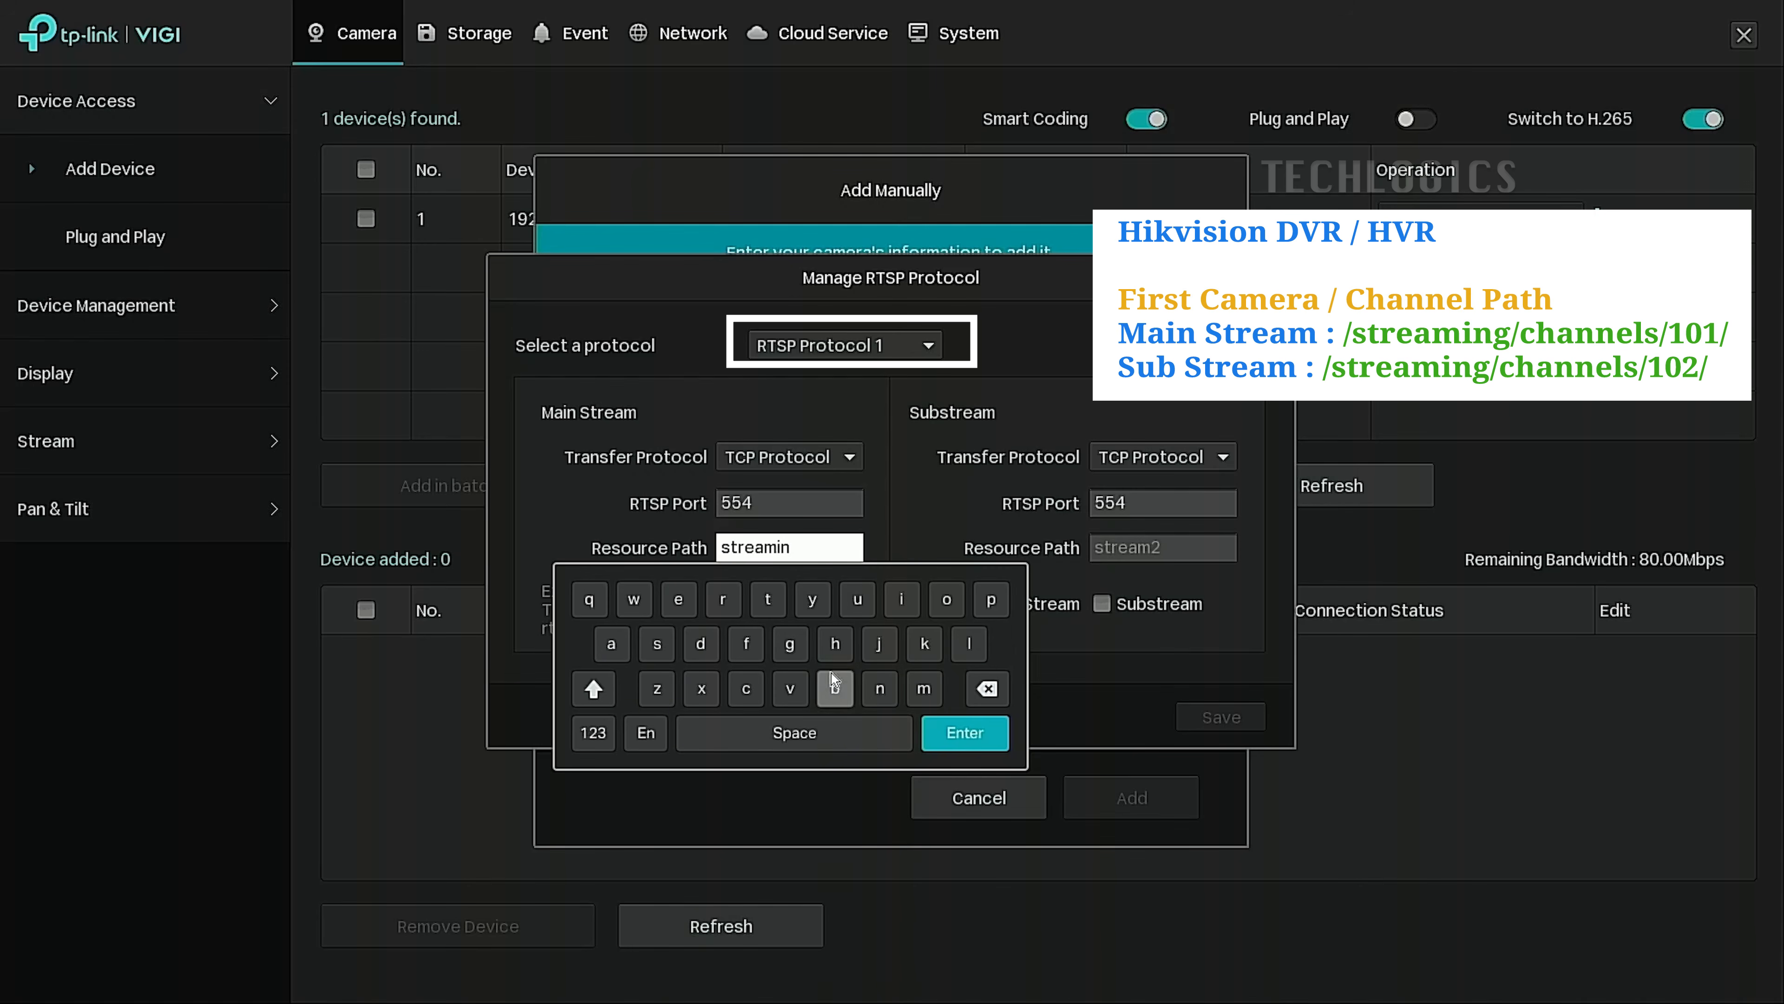
click(789, 643)
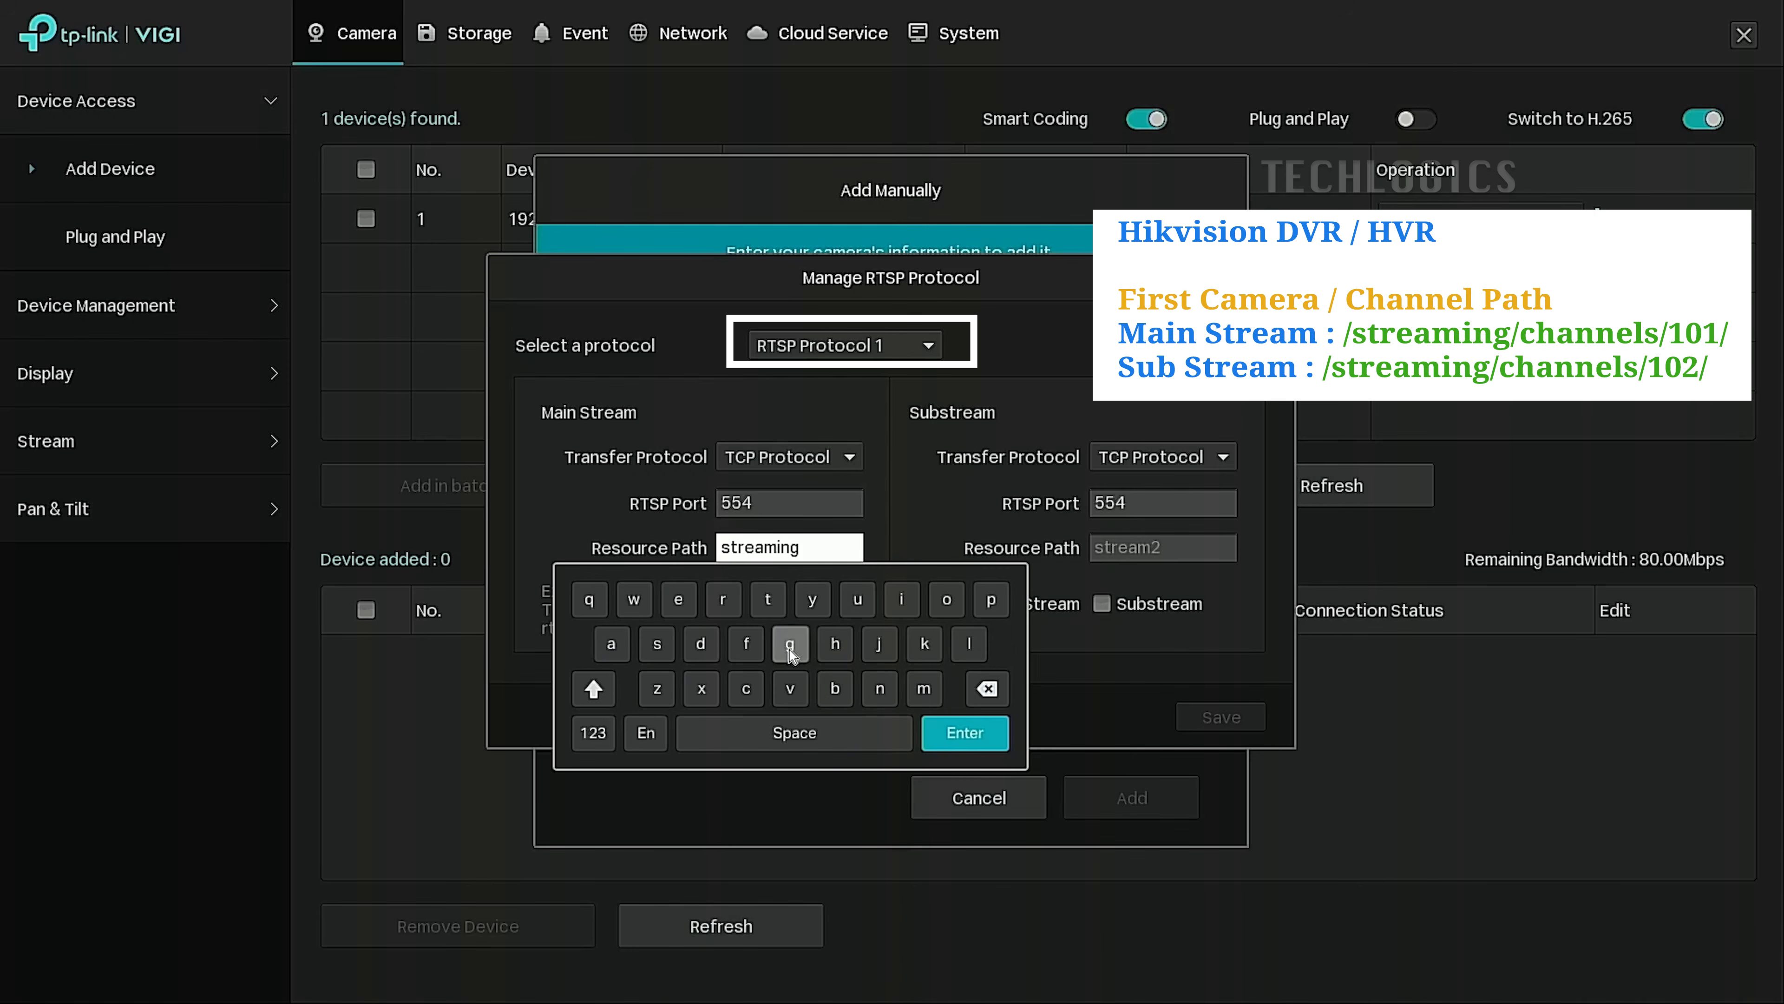
click(576, 732)
click(634, 643)
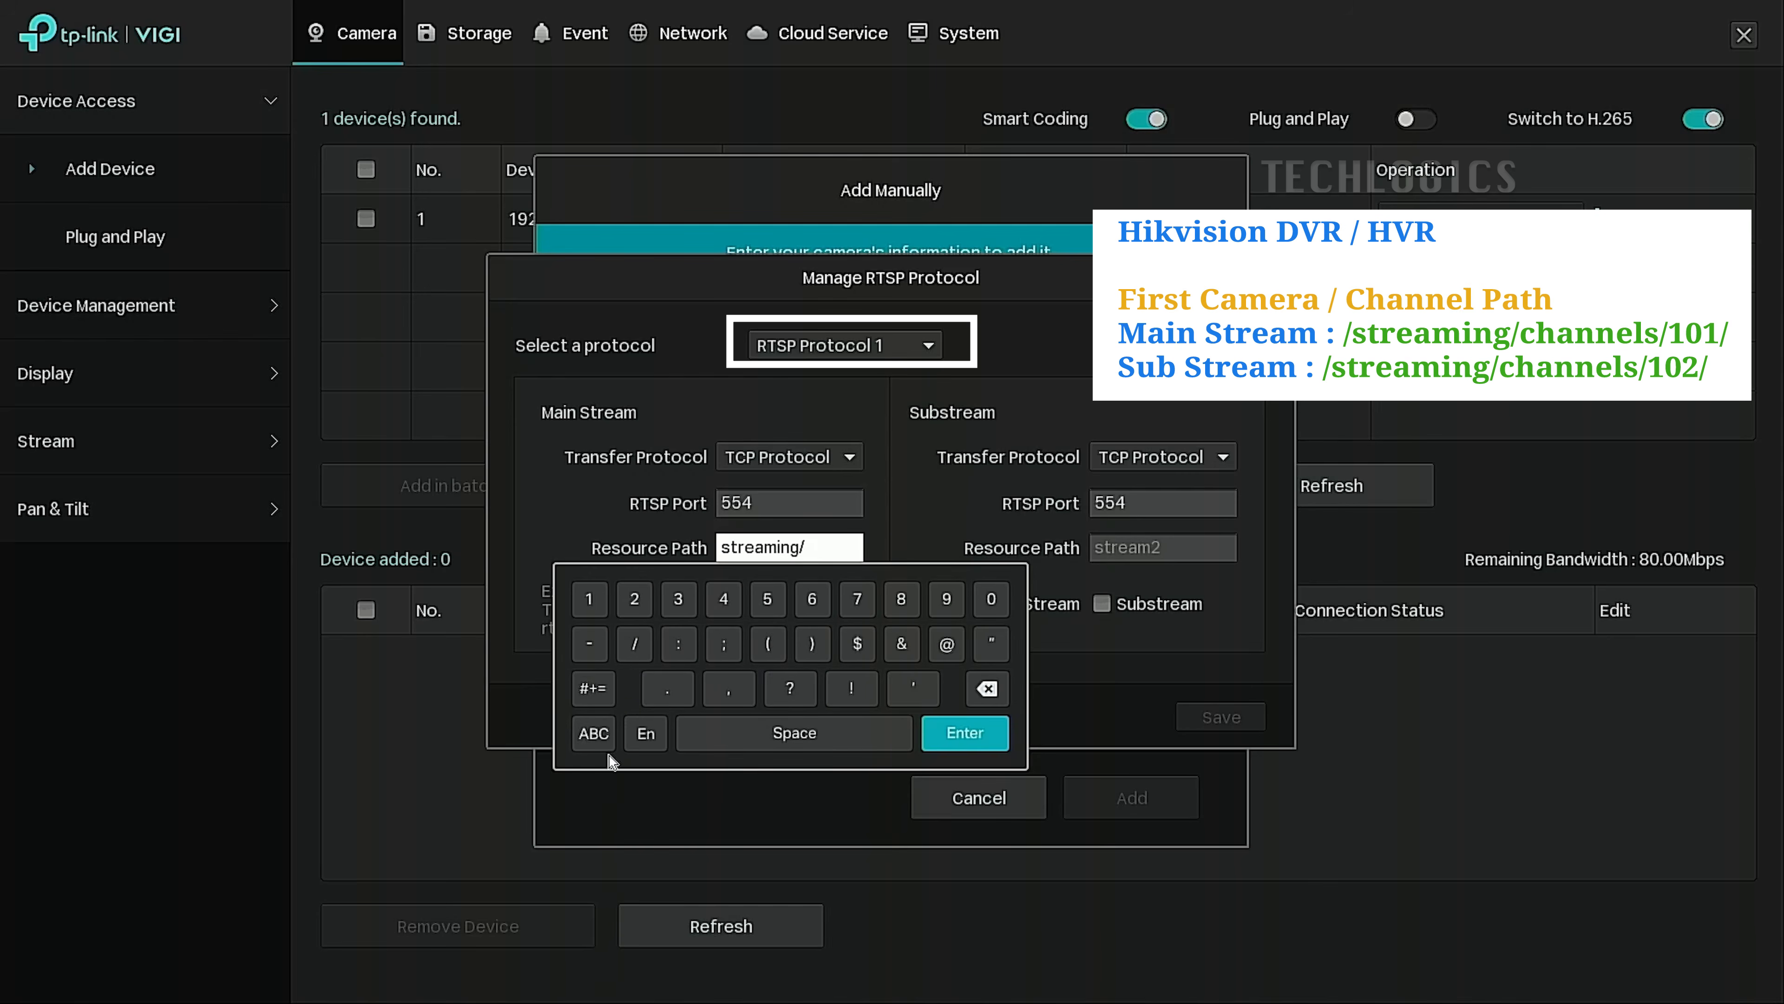
click(593, 734)
click(745, 692)
click(839, 649)
click(611, 644)
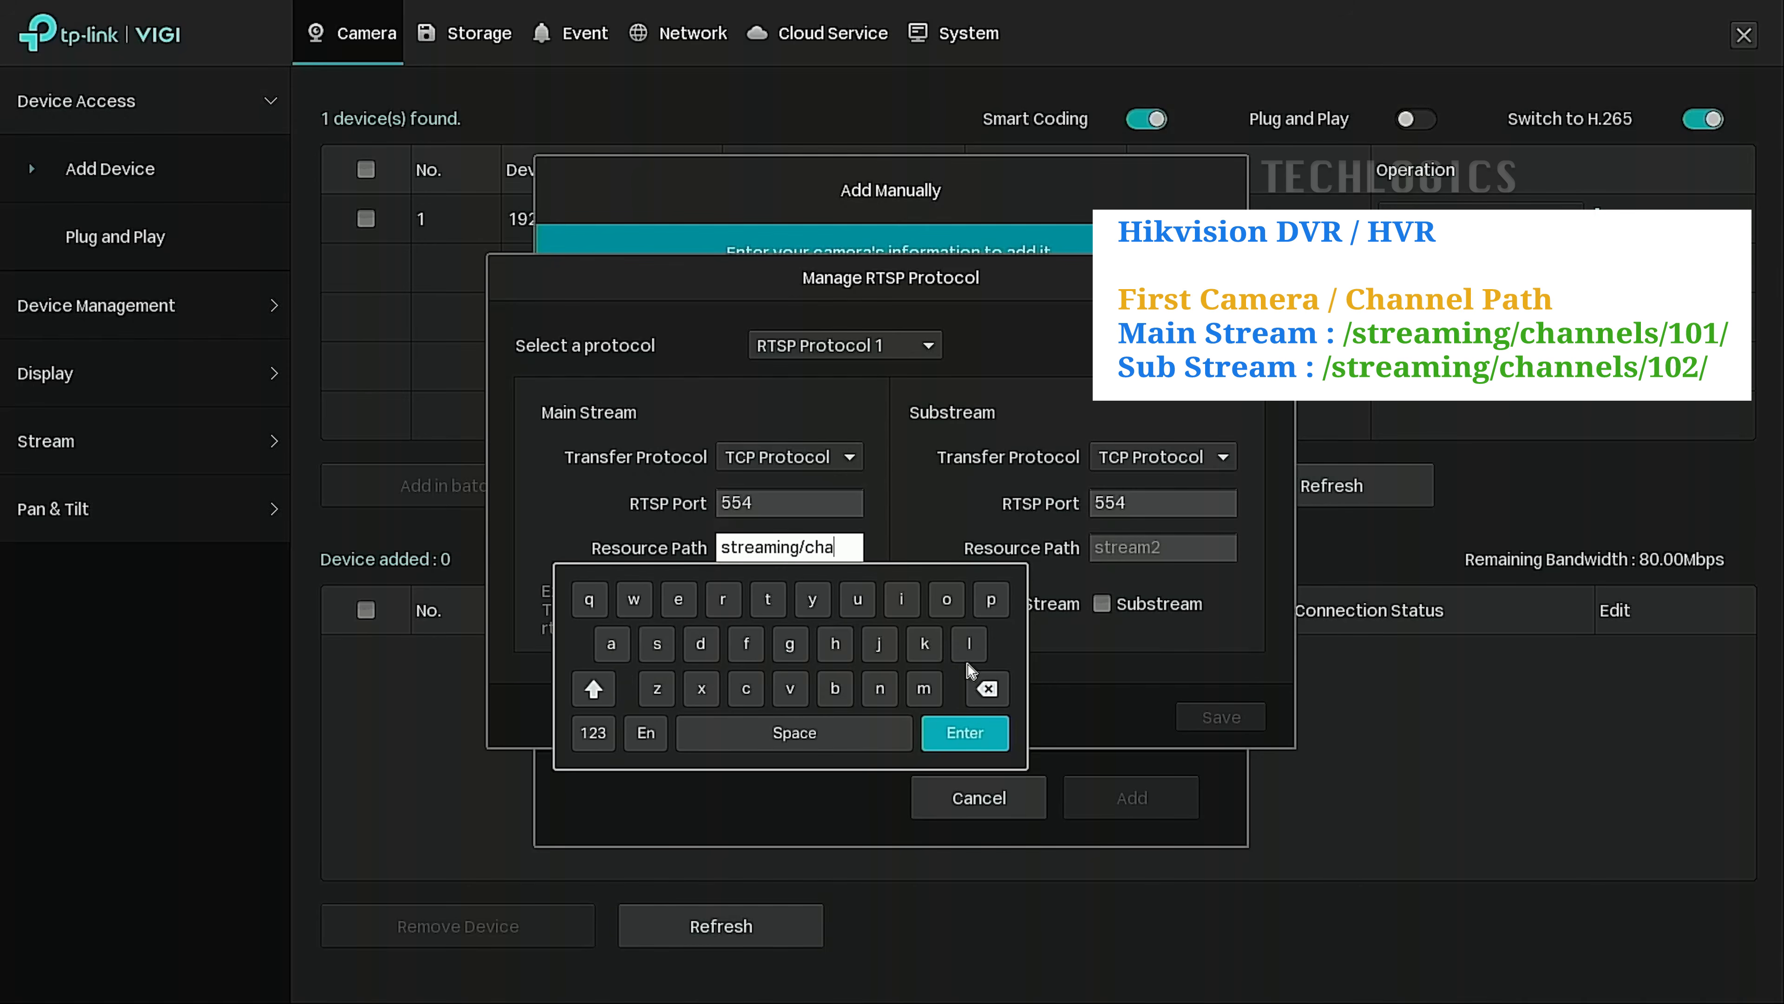
click(889, 688)
click(678, 599)
click(969, 644)
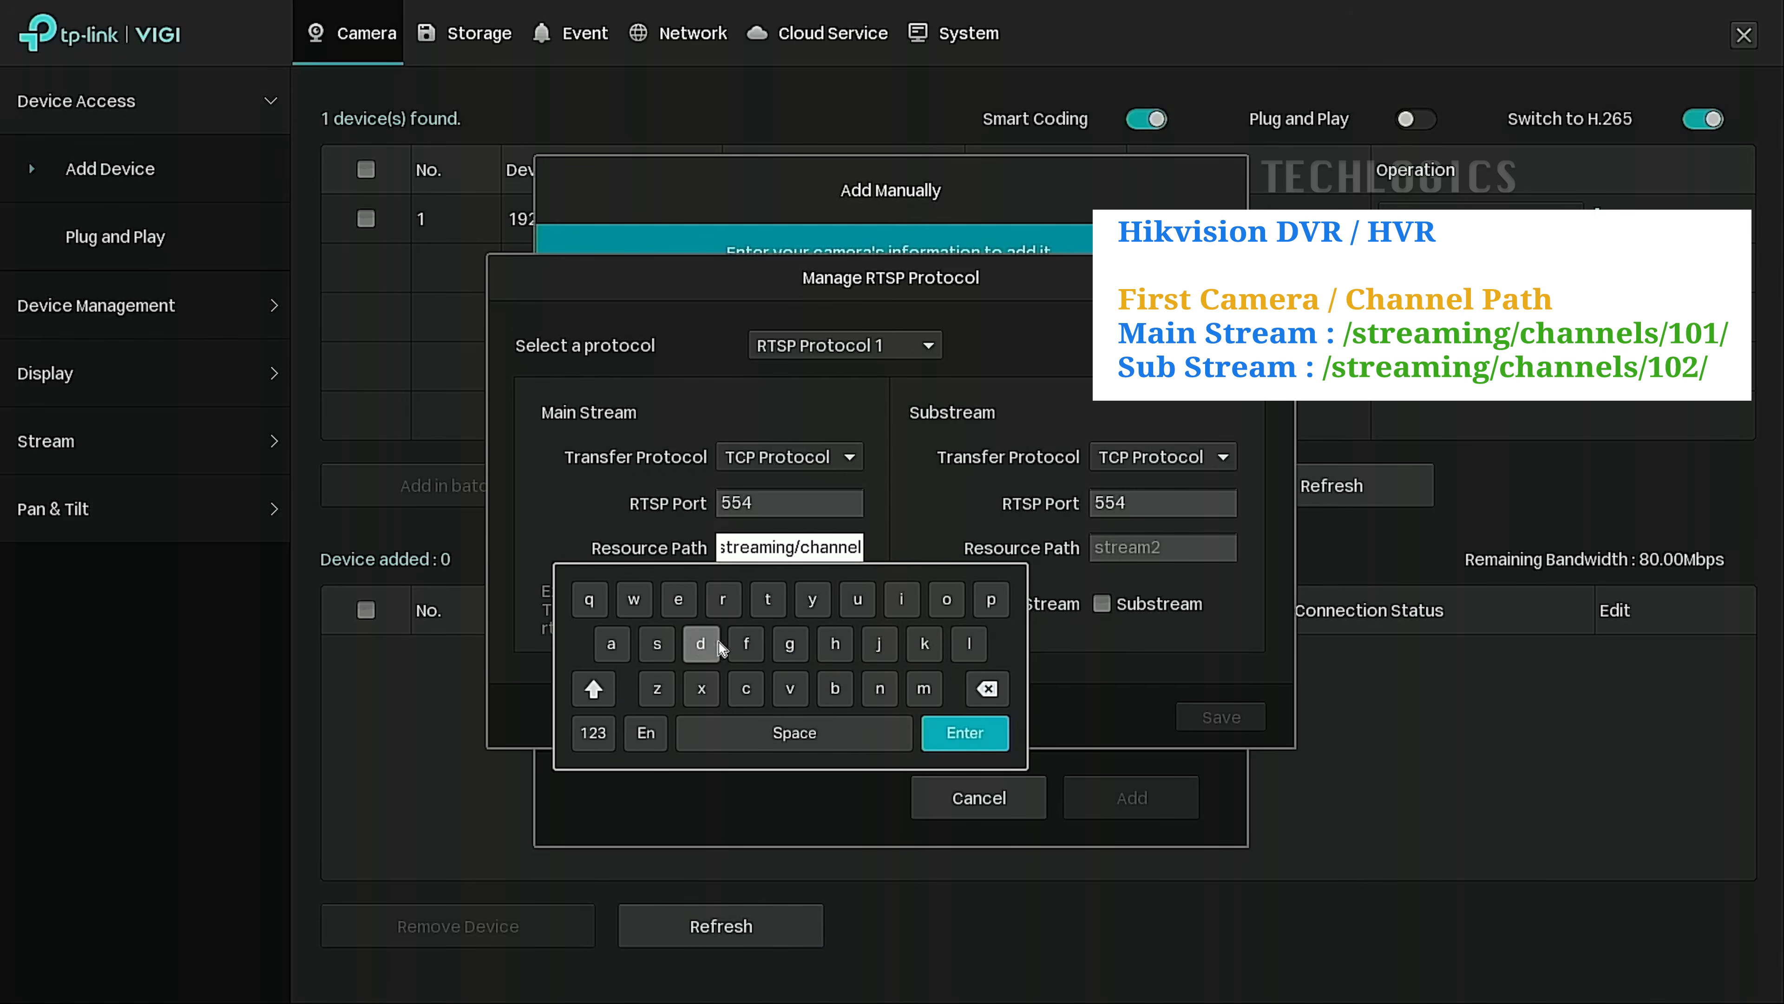
click(666, 644)
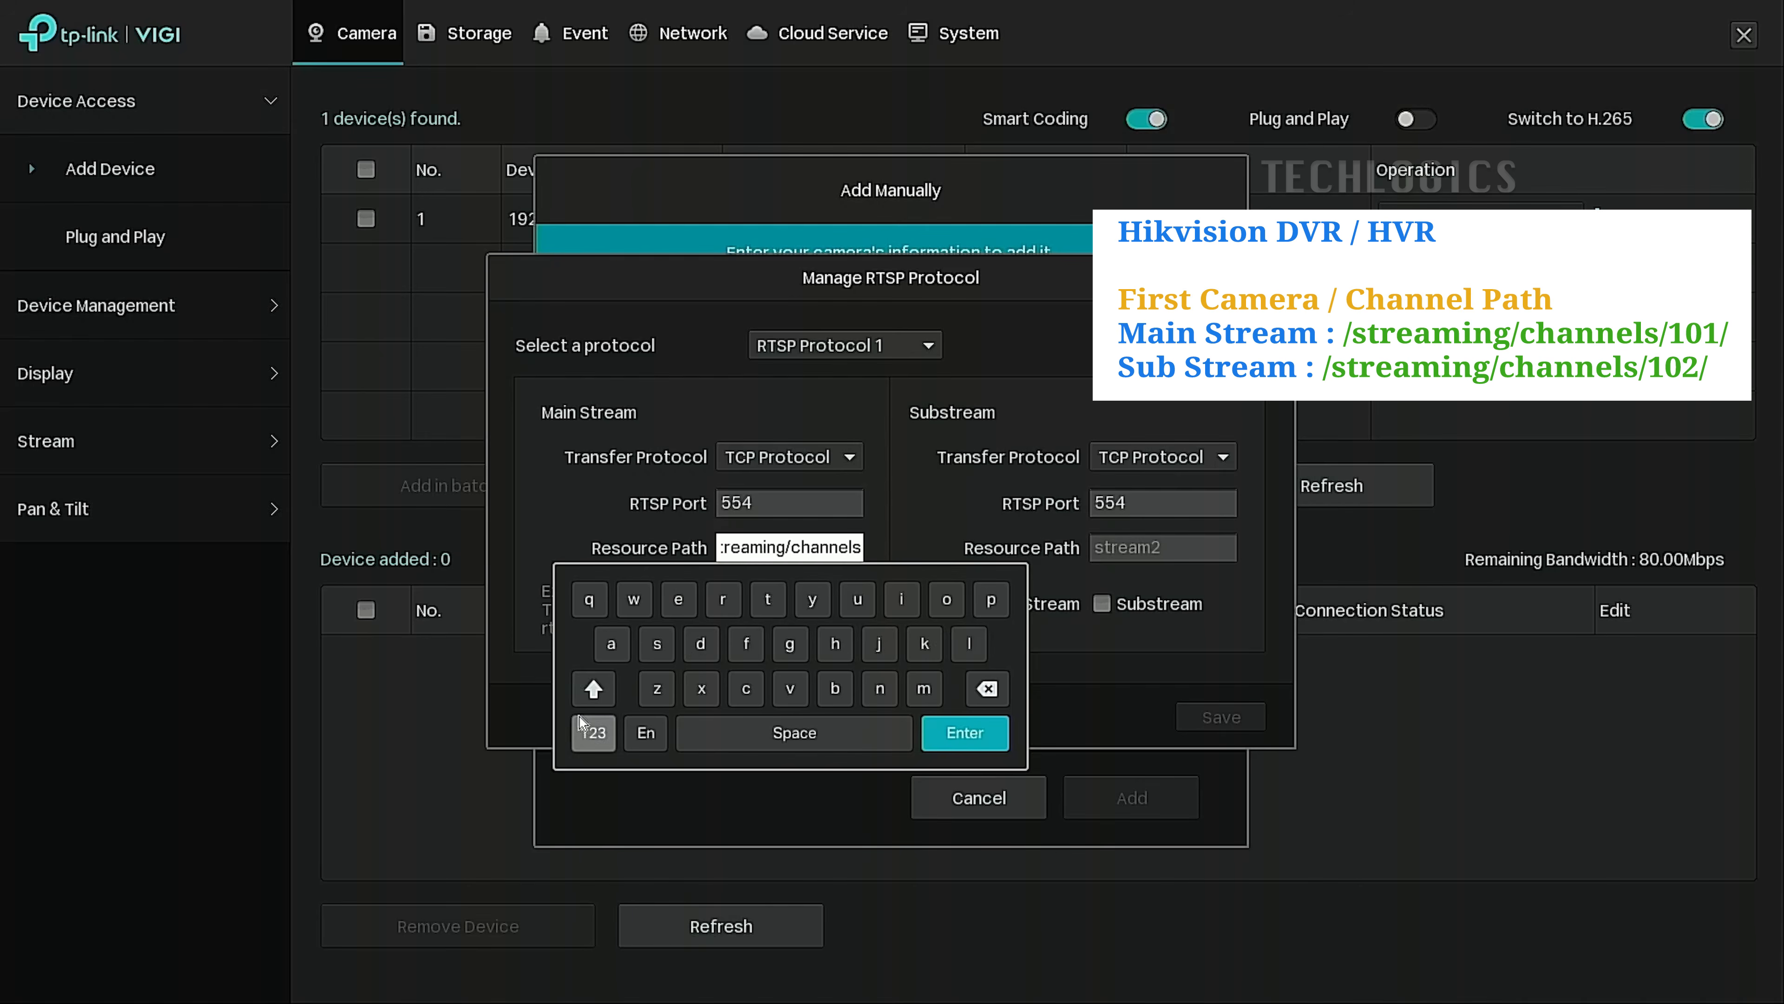
click(582, 729)
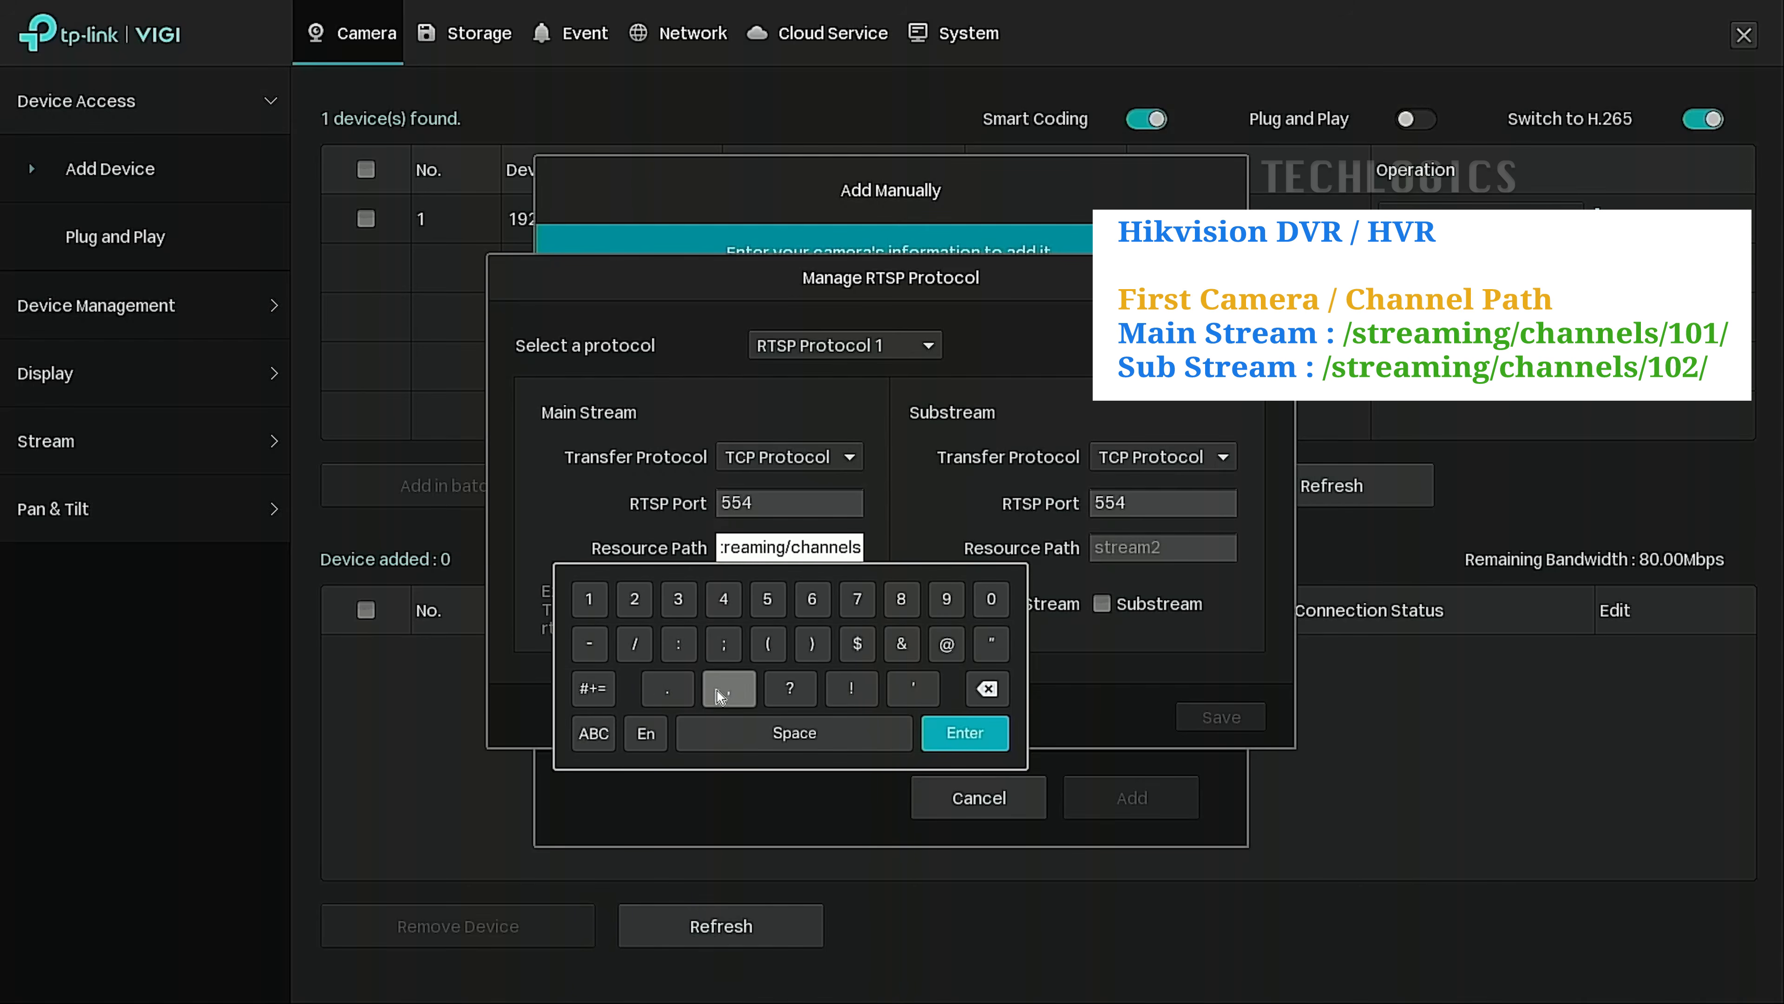
click(644, 655)
click(590, 600)
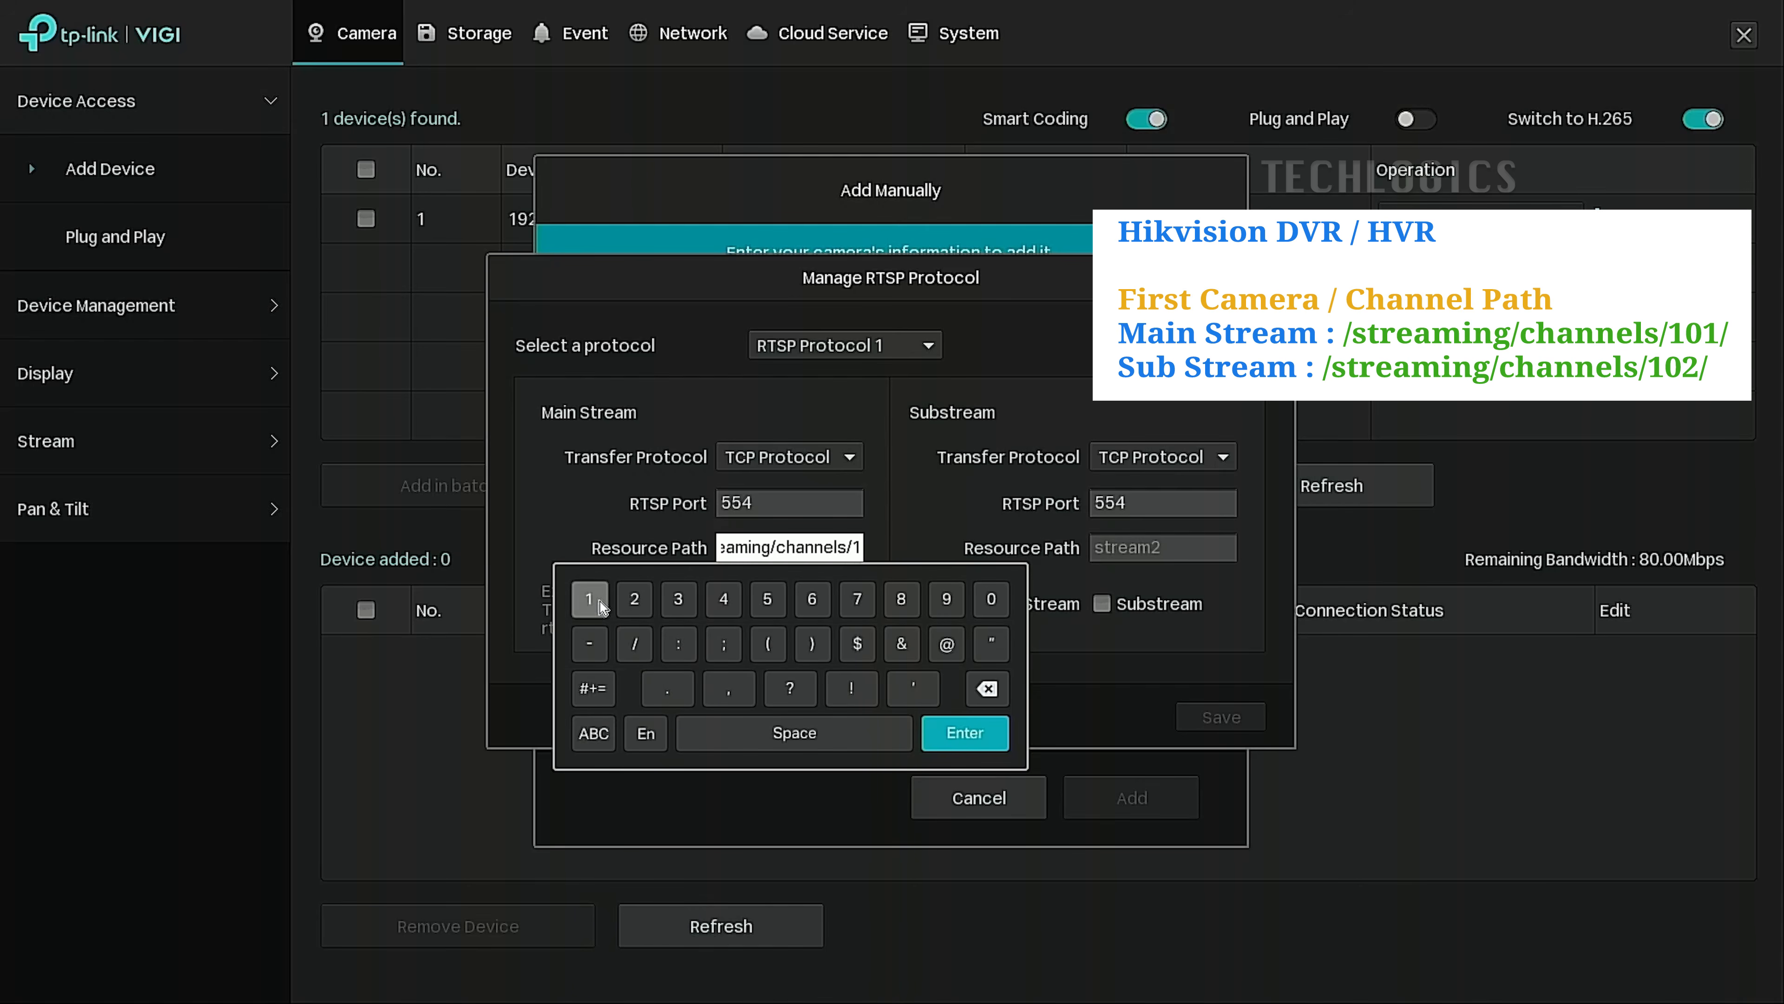
click(1008, 601)
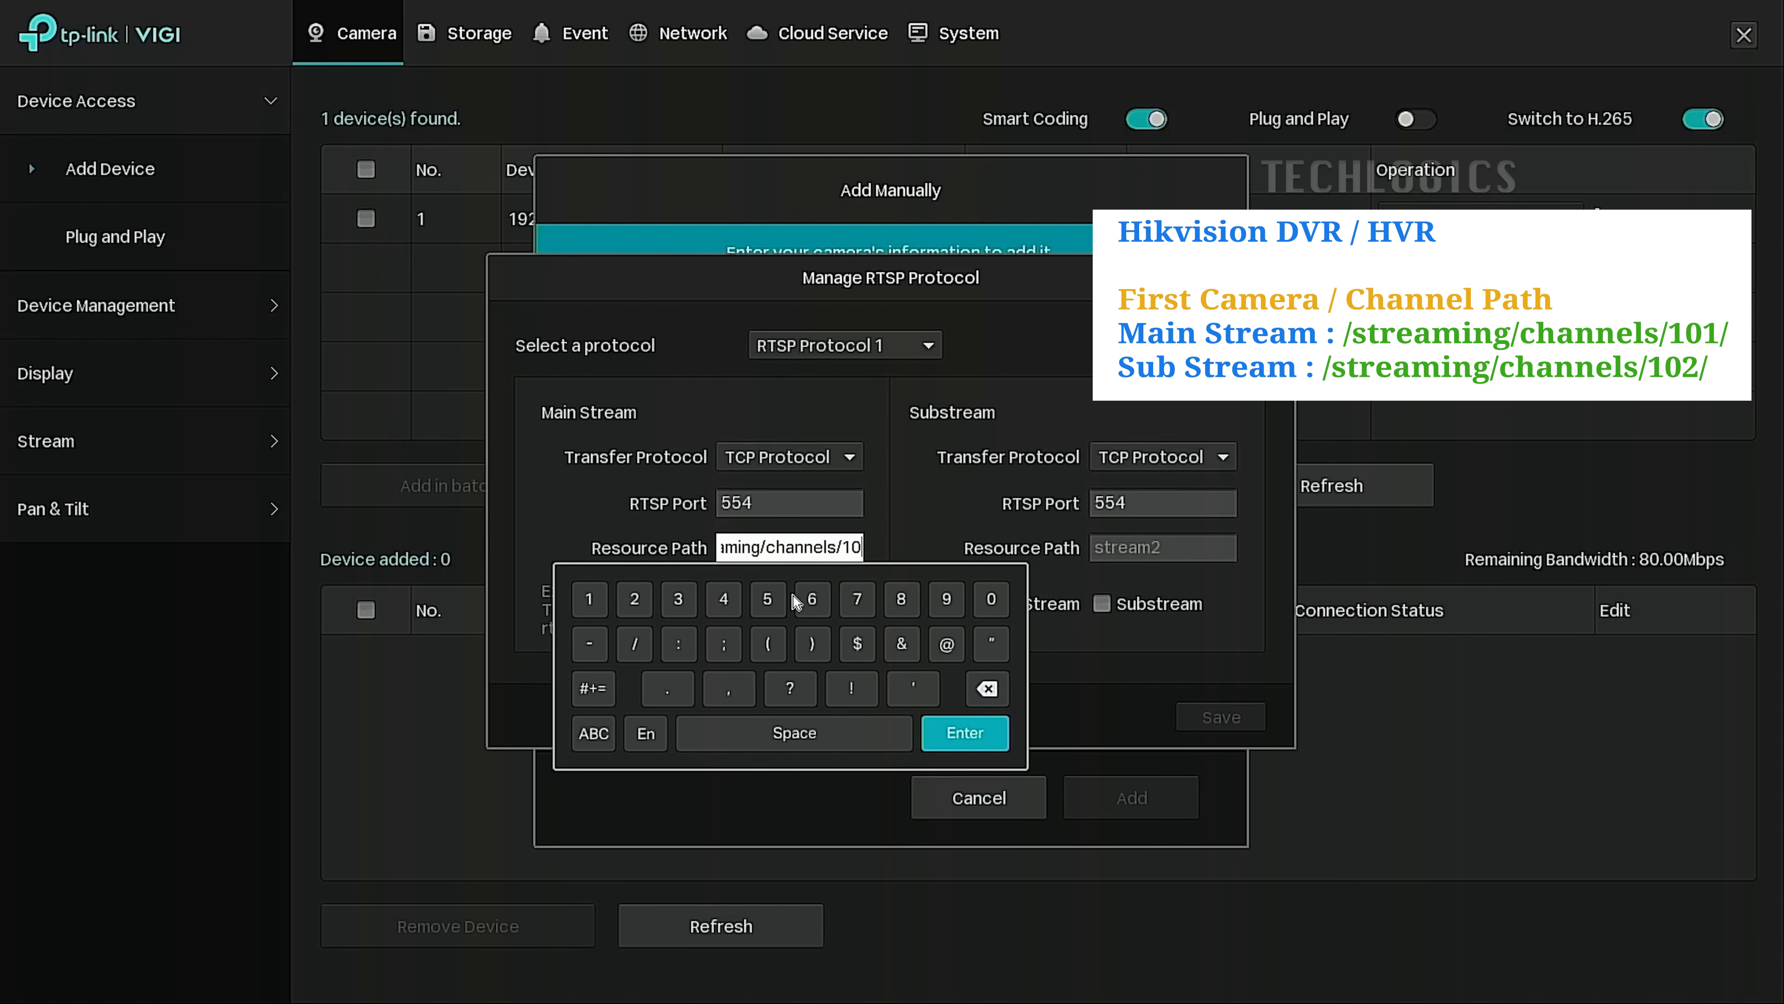
click(599, 596)
click(641, 647)
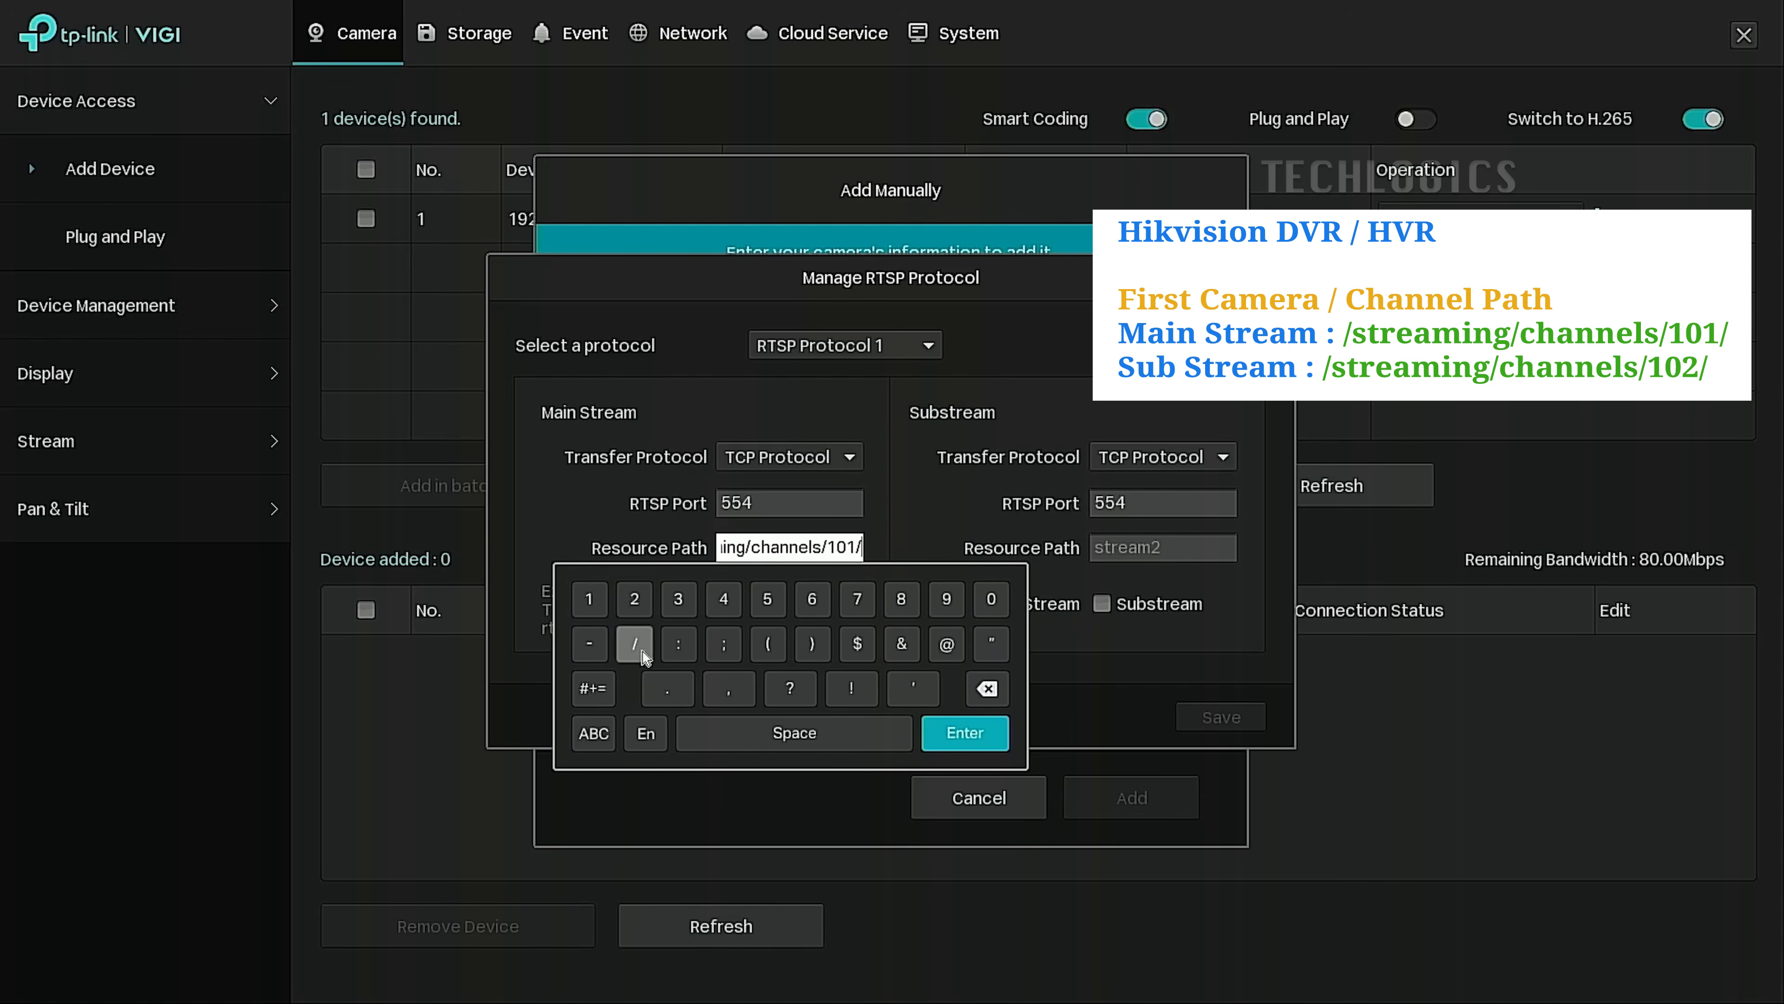
click(999, 733)
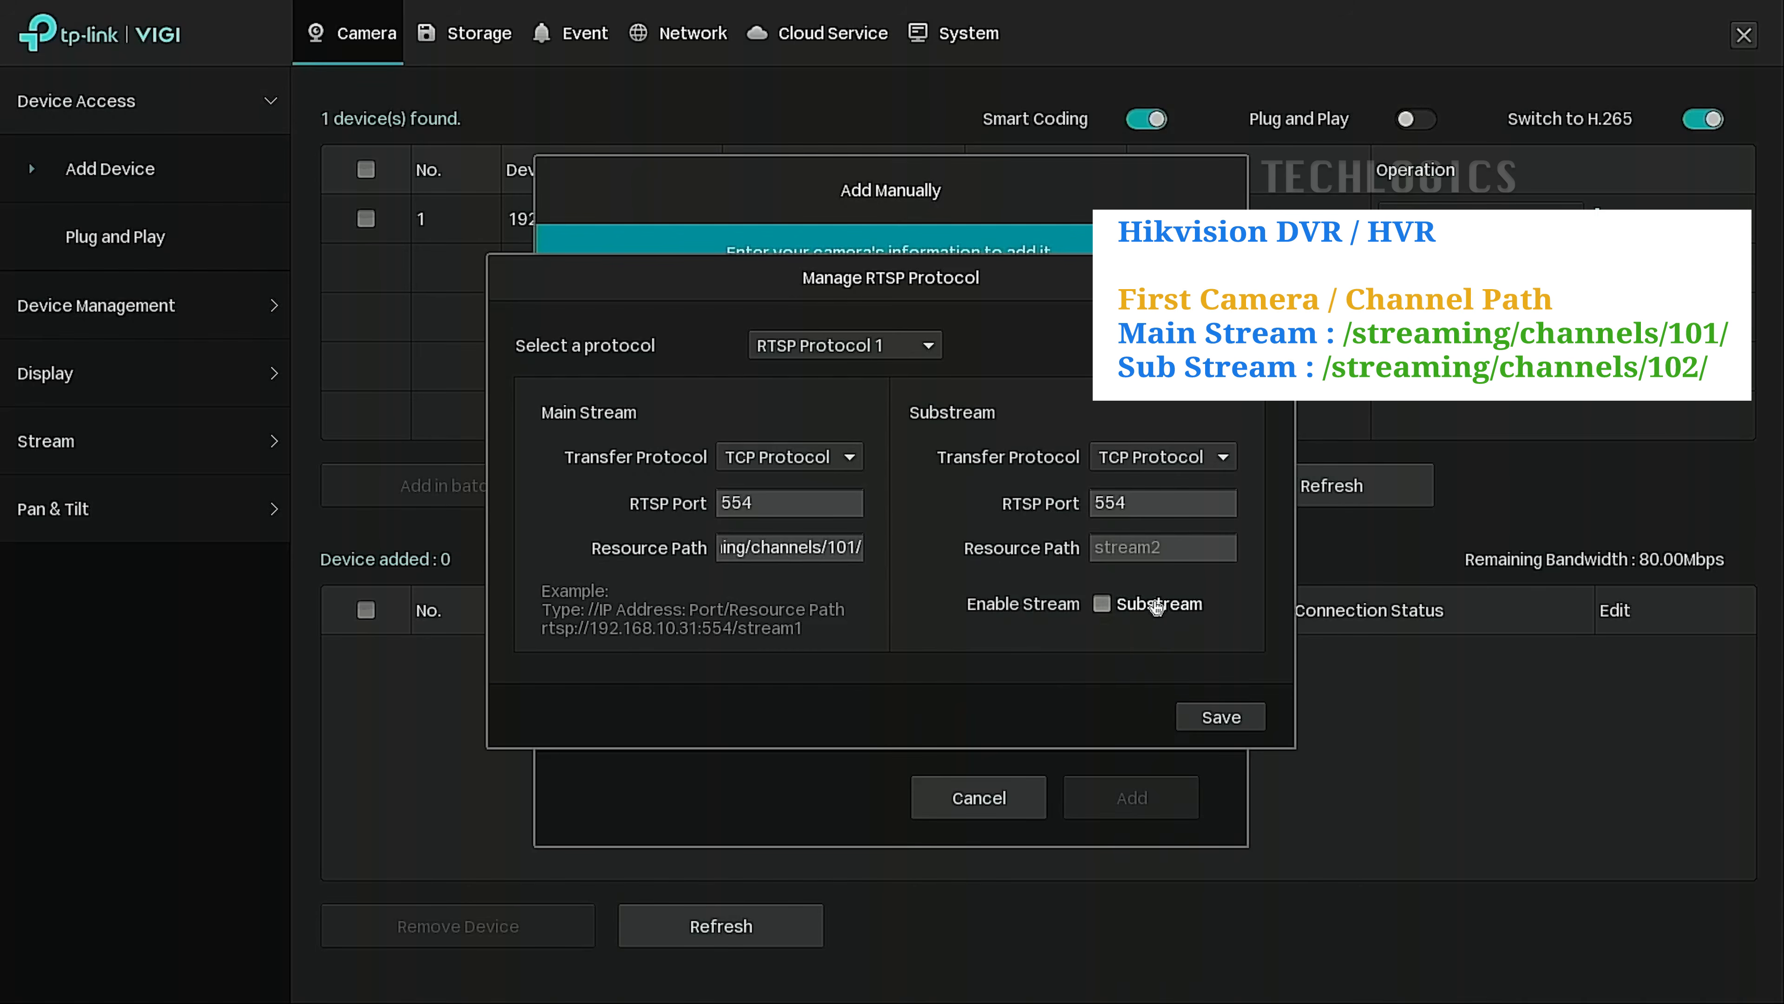
Enter streaming/channels/102/ as the substream resource path.
click(1203, 553)
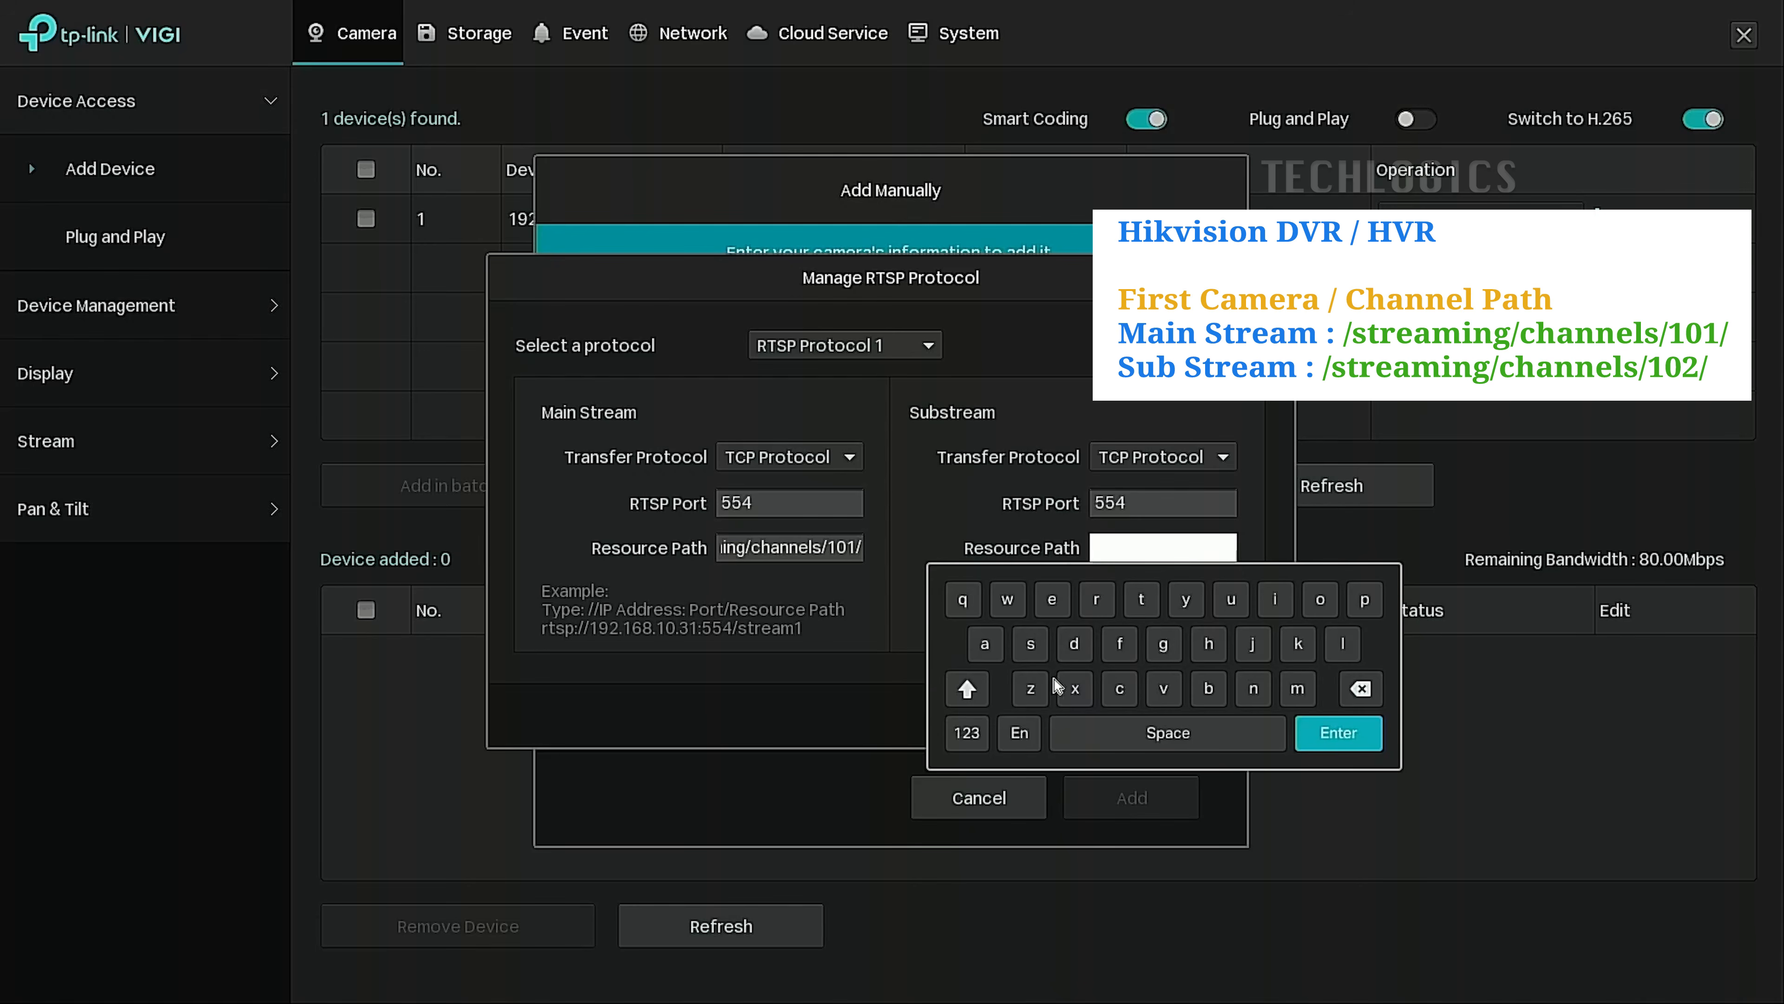
click(1031, 643)
click(1095, 605)
click(1054, 604)
click(984, 643)
click(1275, 599)
click(1253, 688)
click(1163, 643)
click(944, 732)
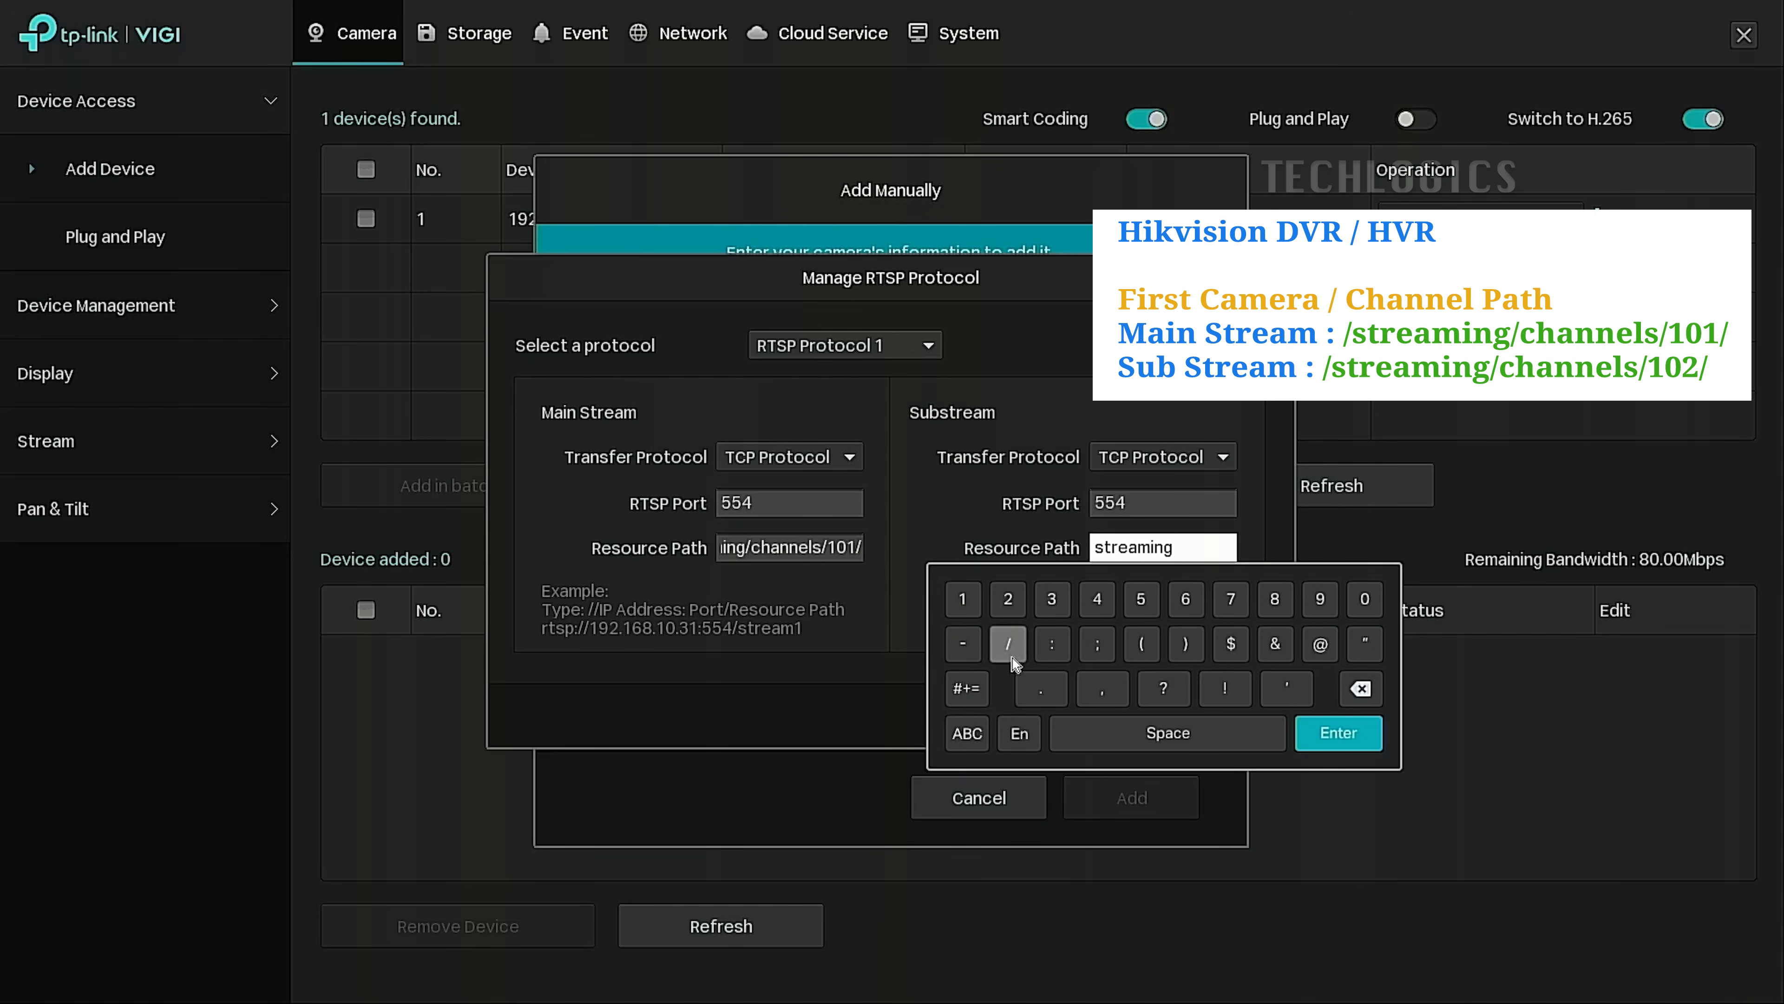
click(967, 732)
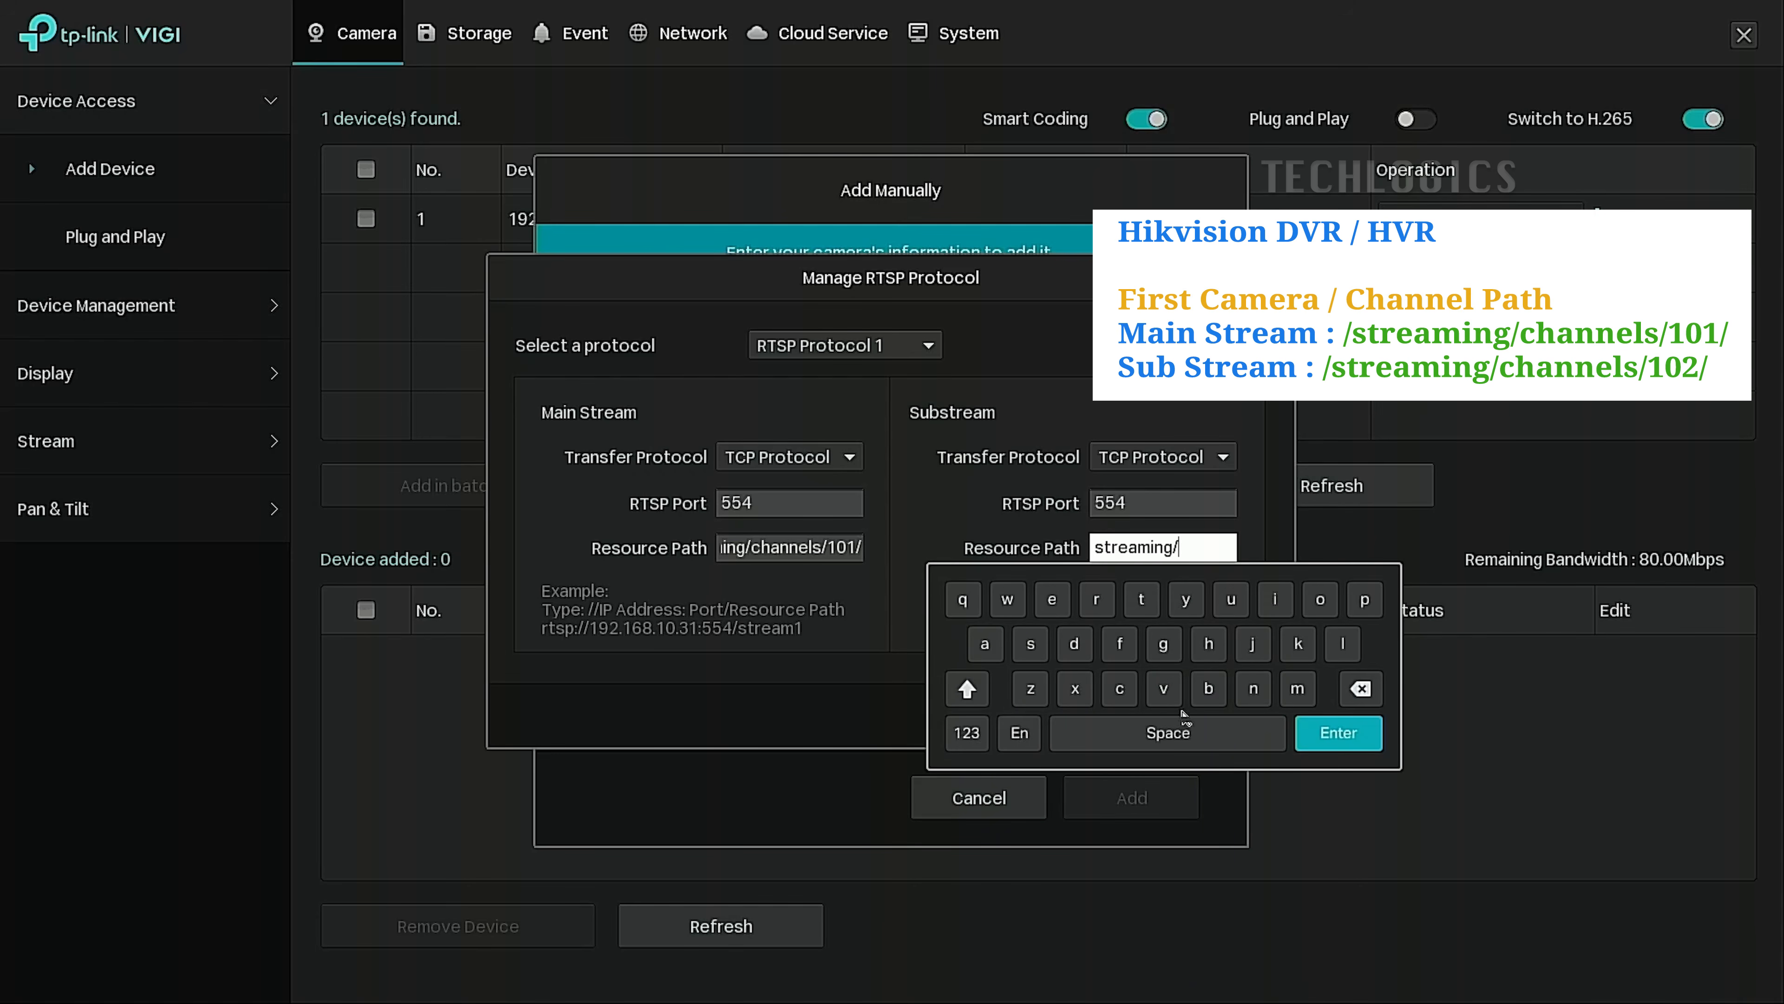
click(1120, 688)
click(1208, 643)
click(984, 643)
click(1254, 688)
click(1254, 688)
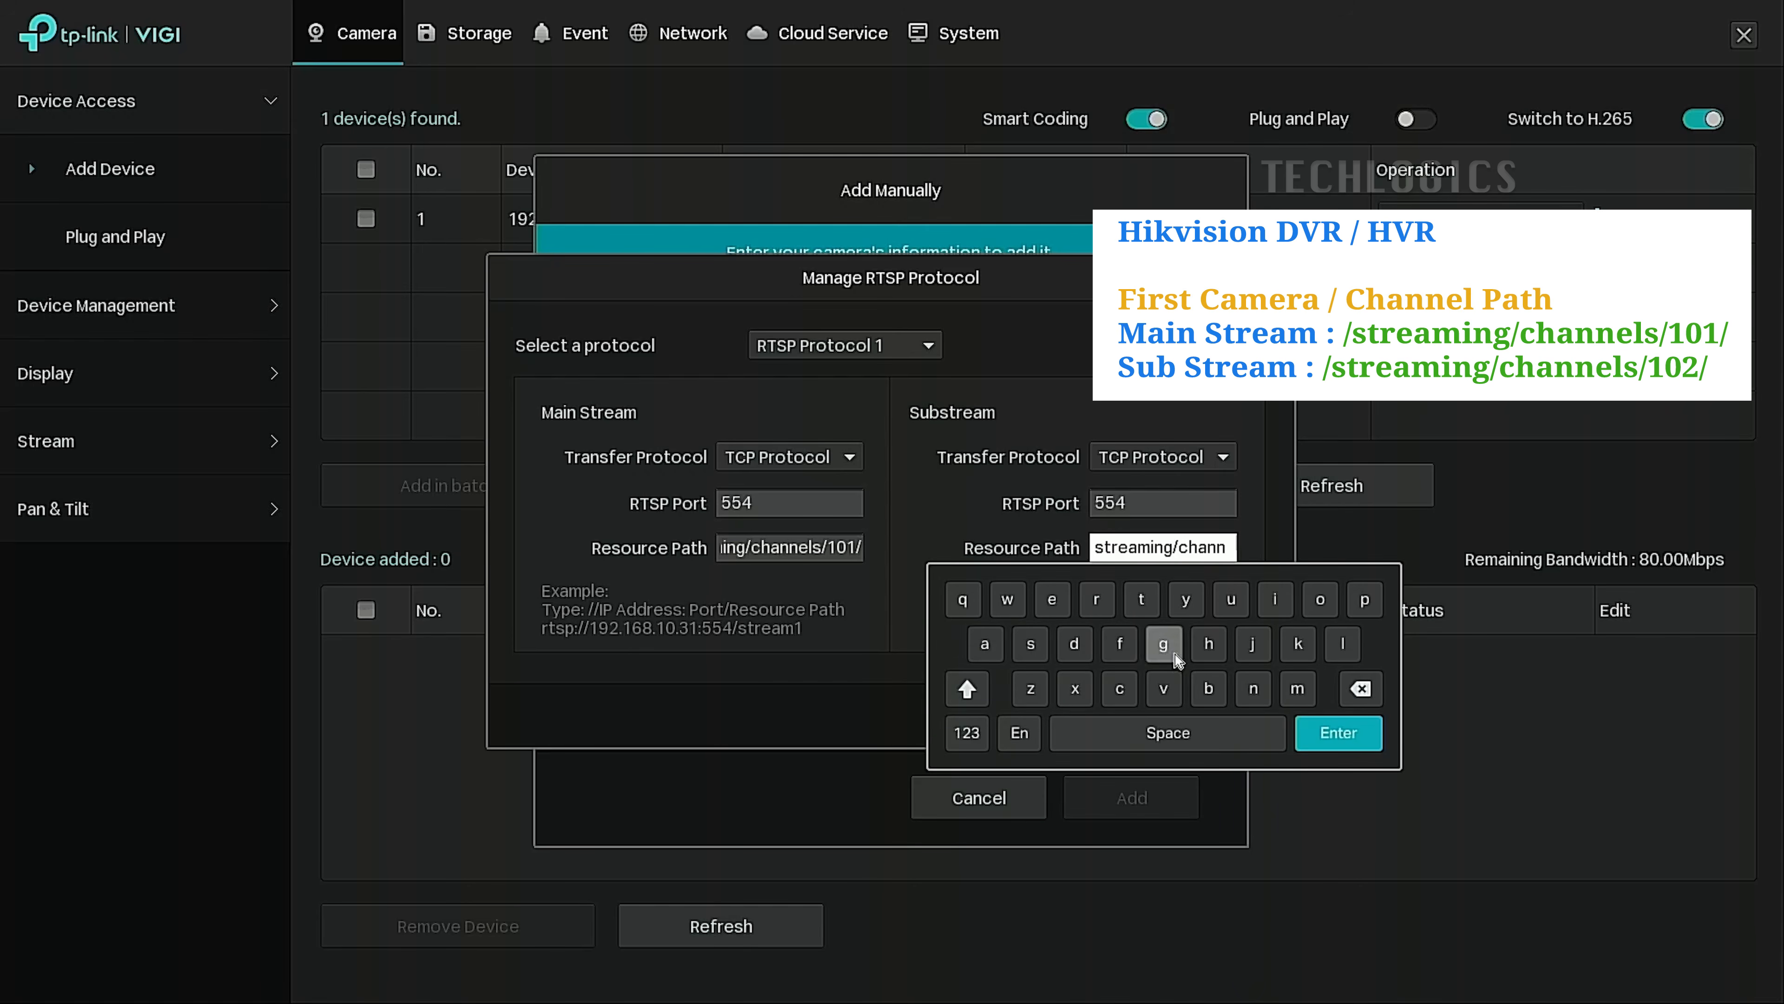
click(1052, 599)
click(1343, 643)
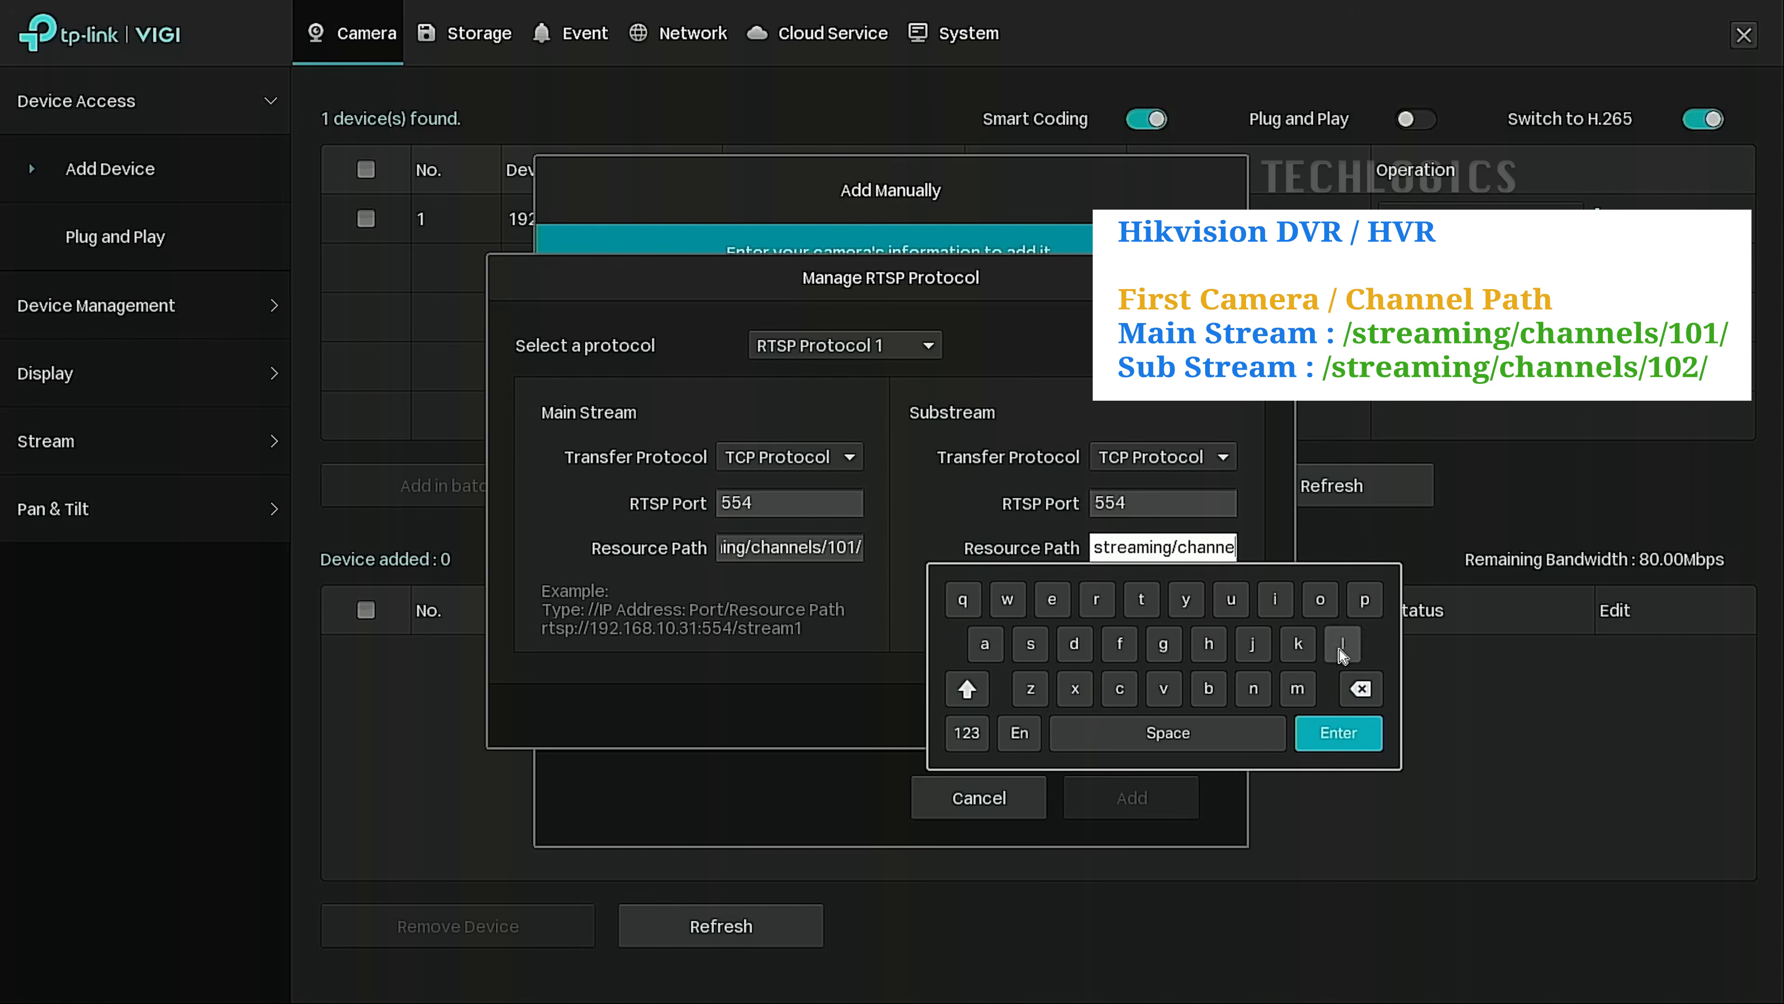
click(1031, 643)
click(967, 733)
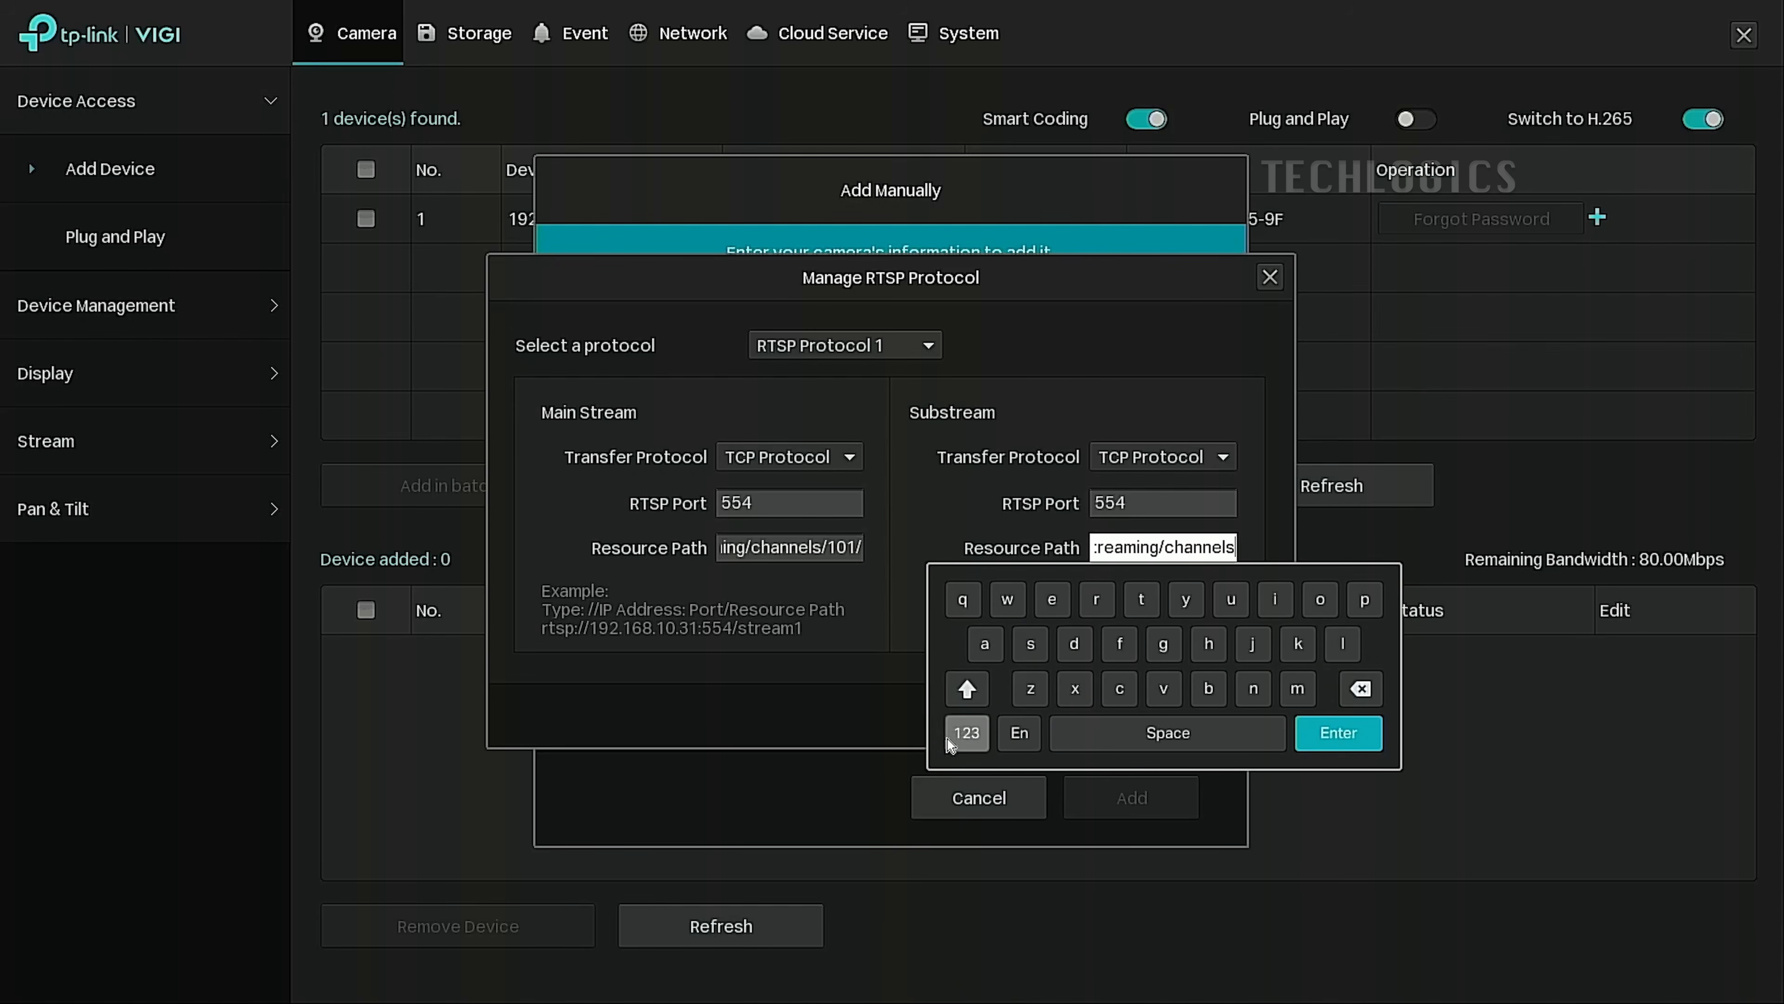
click(1008, 643)
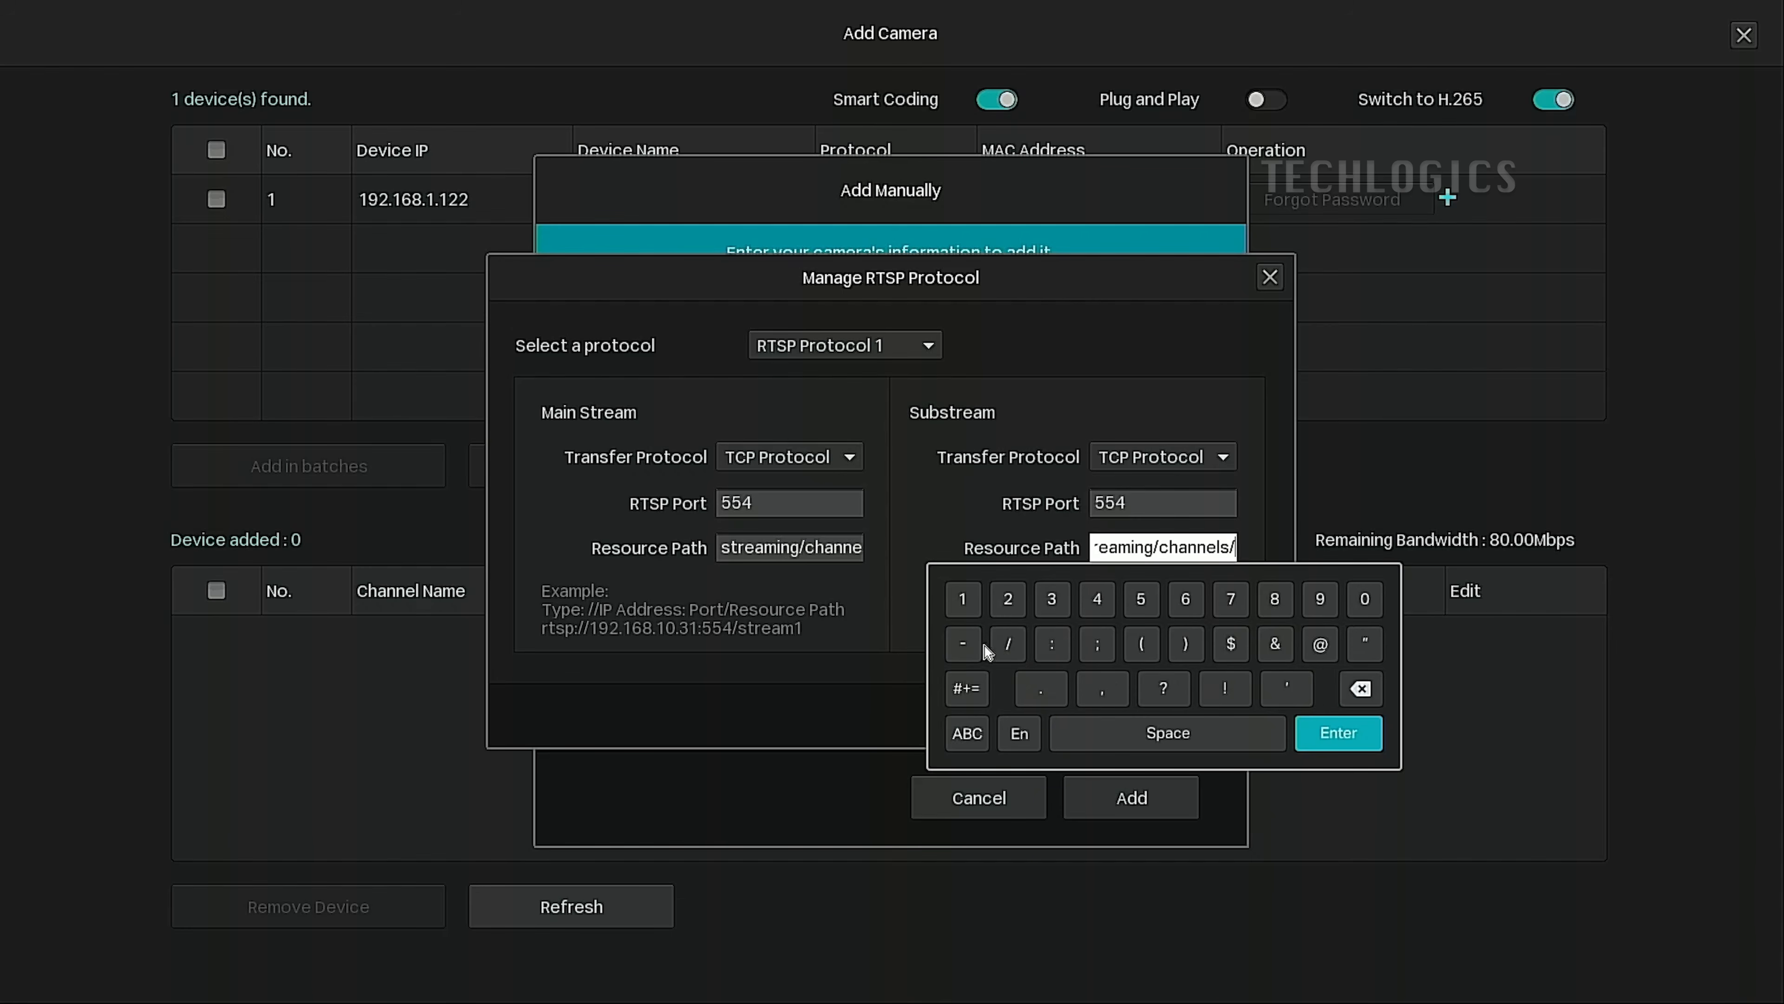
click(962, 598)
click(1365, 598)
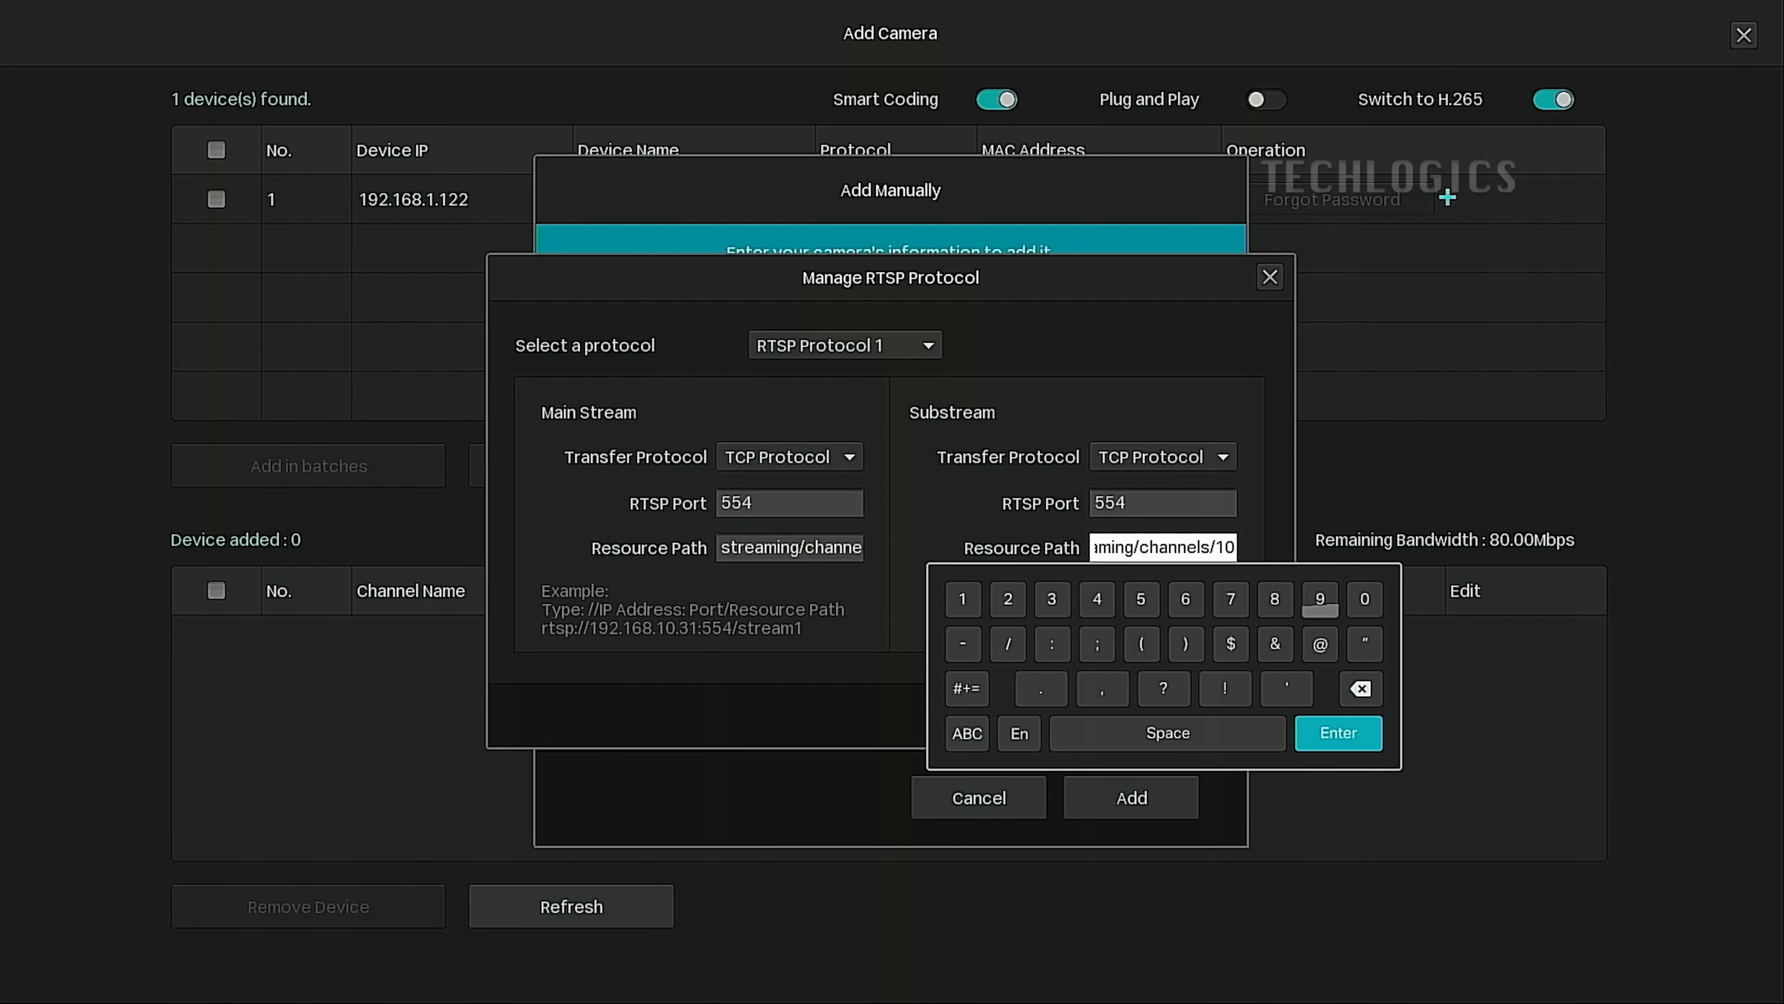
click(1008, 598)
click(1012, 637)
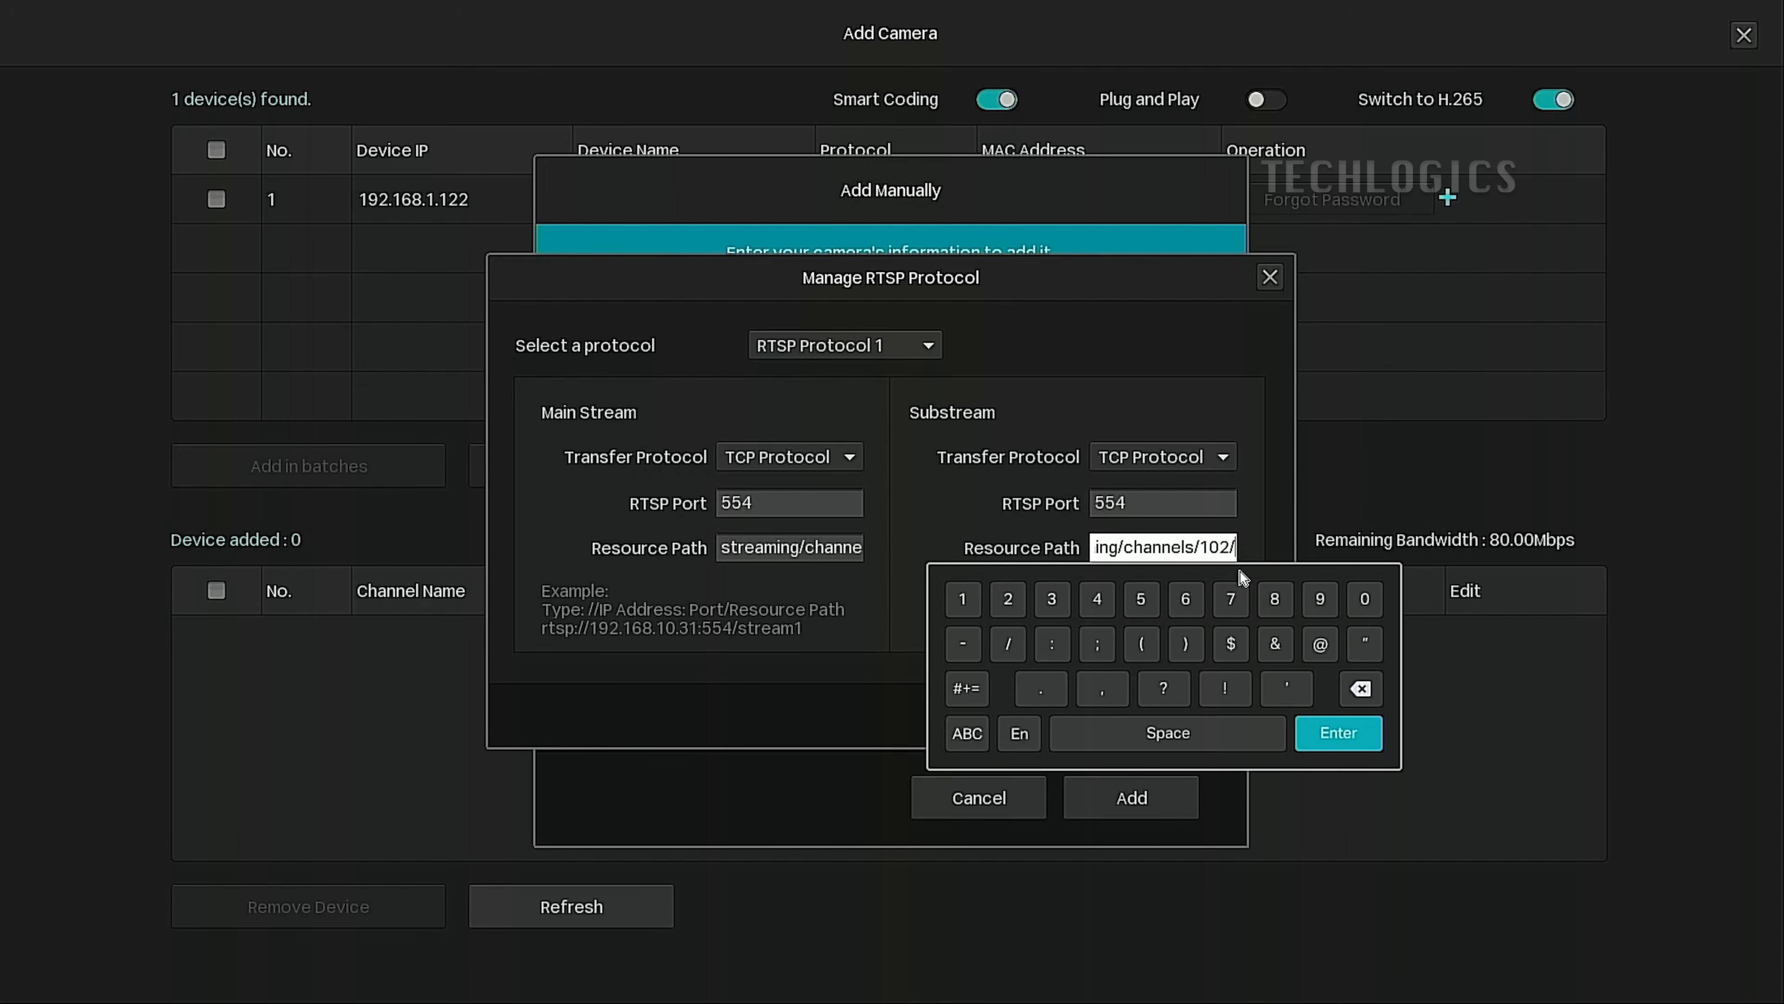
click(1177, 551)
Enable the substream, verify both resource paths, and save the custom RTSP protocol.
click(1102, 605)
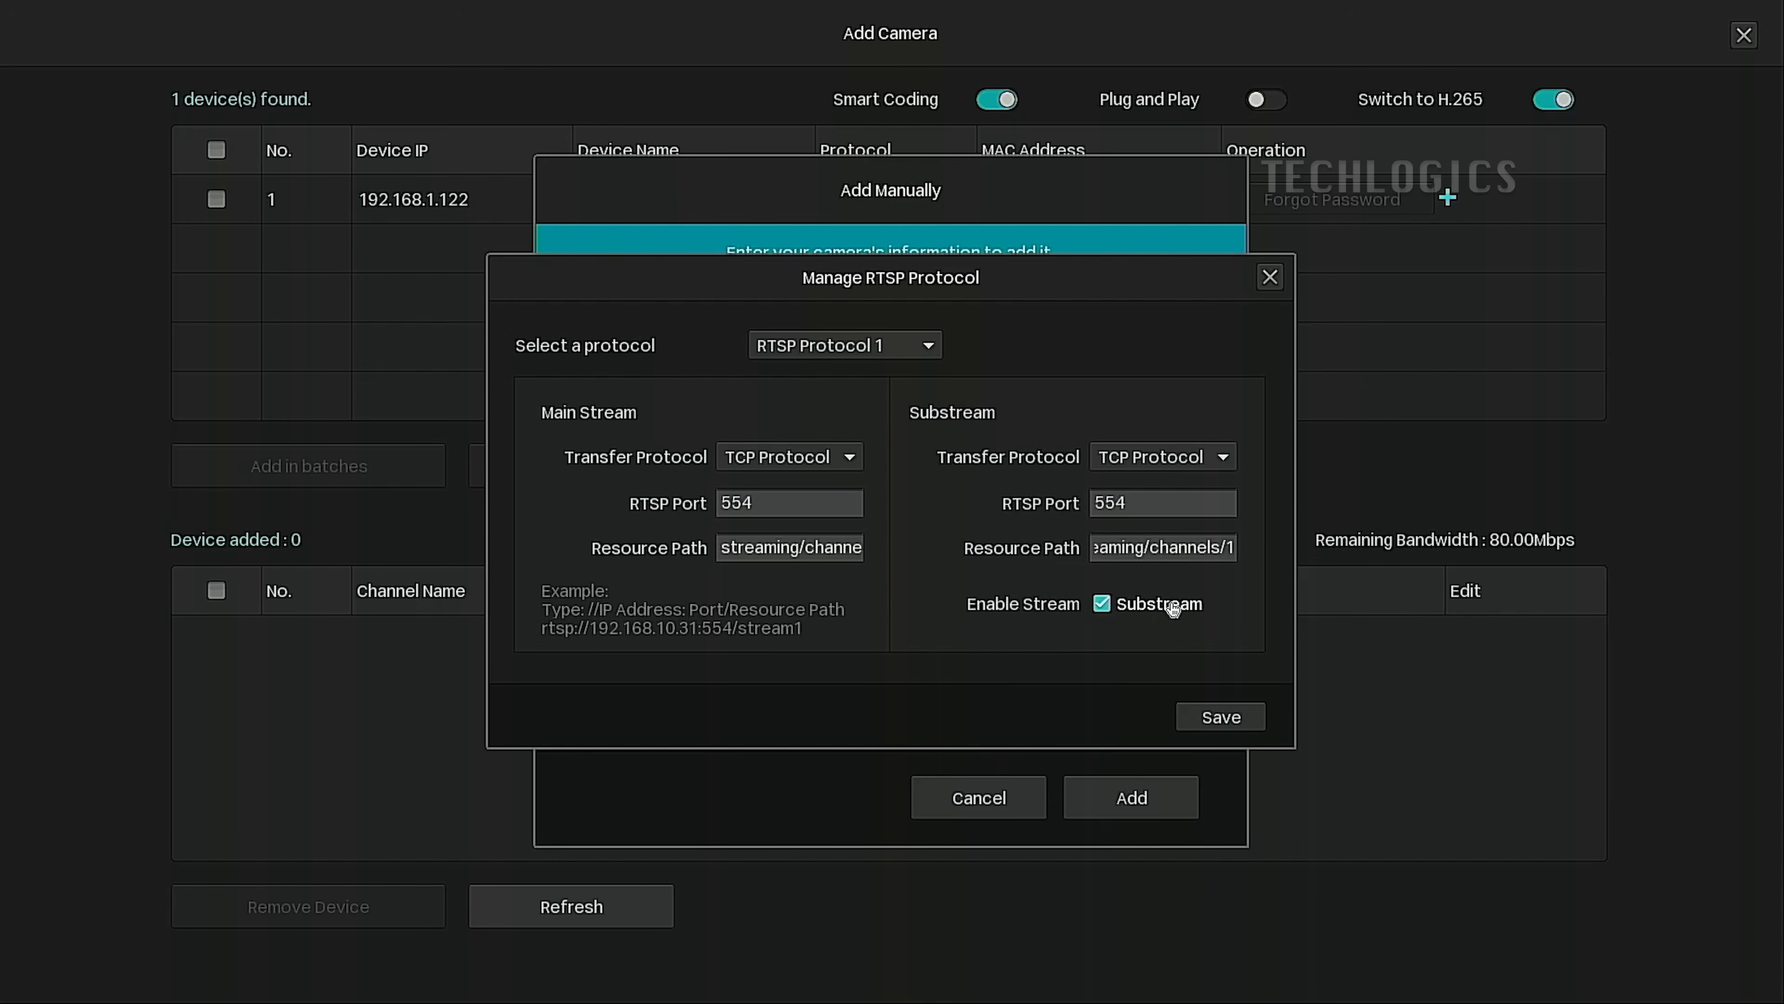
drag(848, 547, 995, 547)
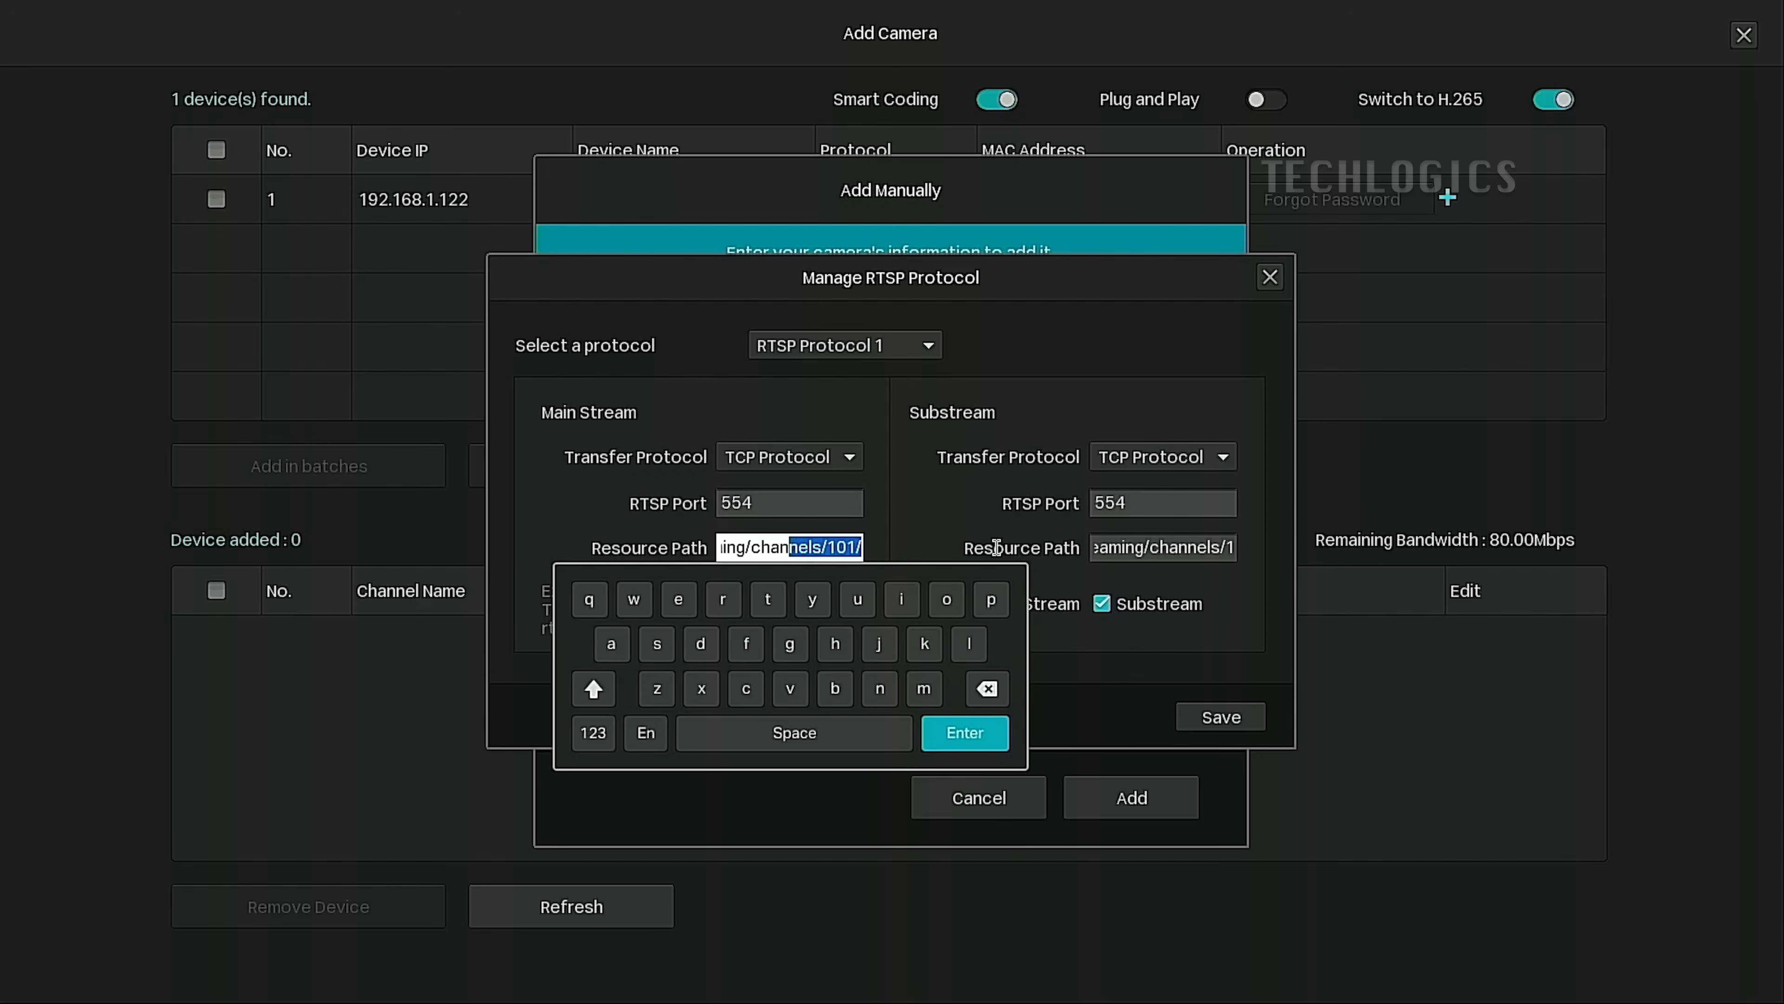
drag(1217, 549, 1363, 547)
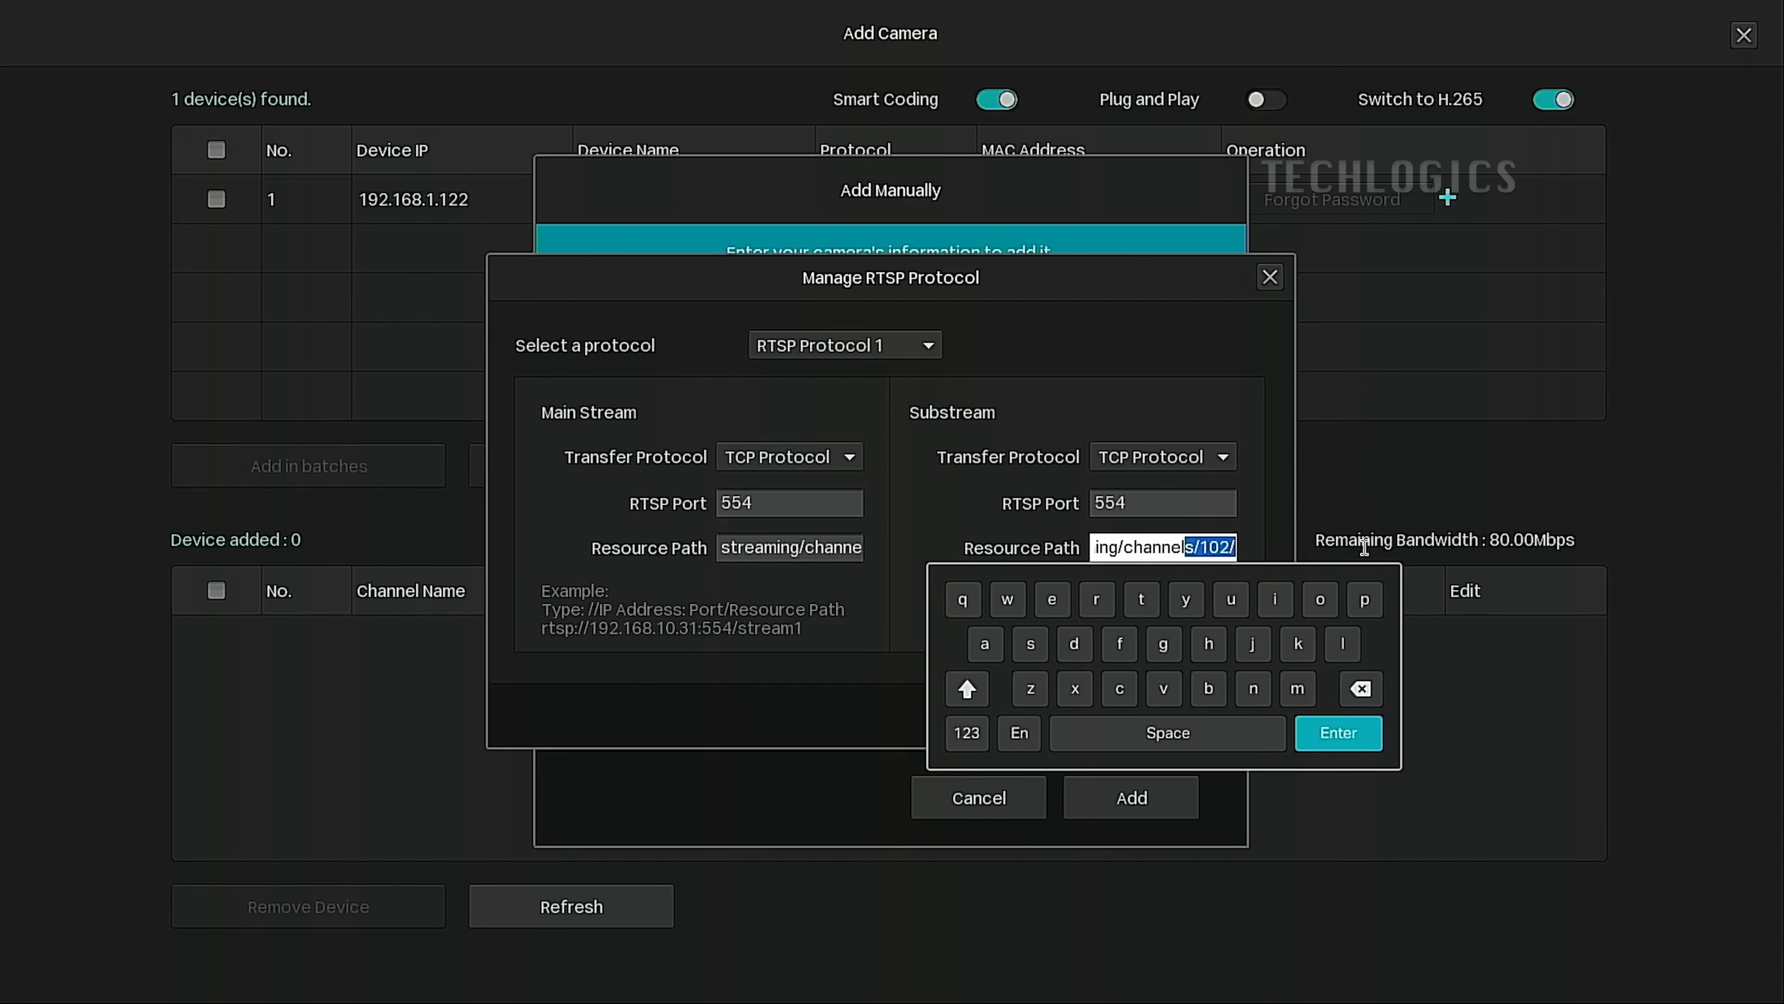
click(1338, 732)
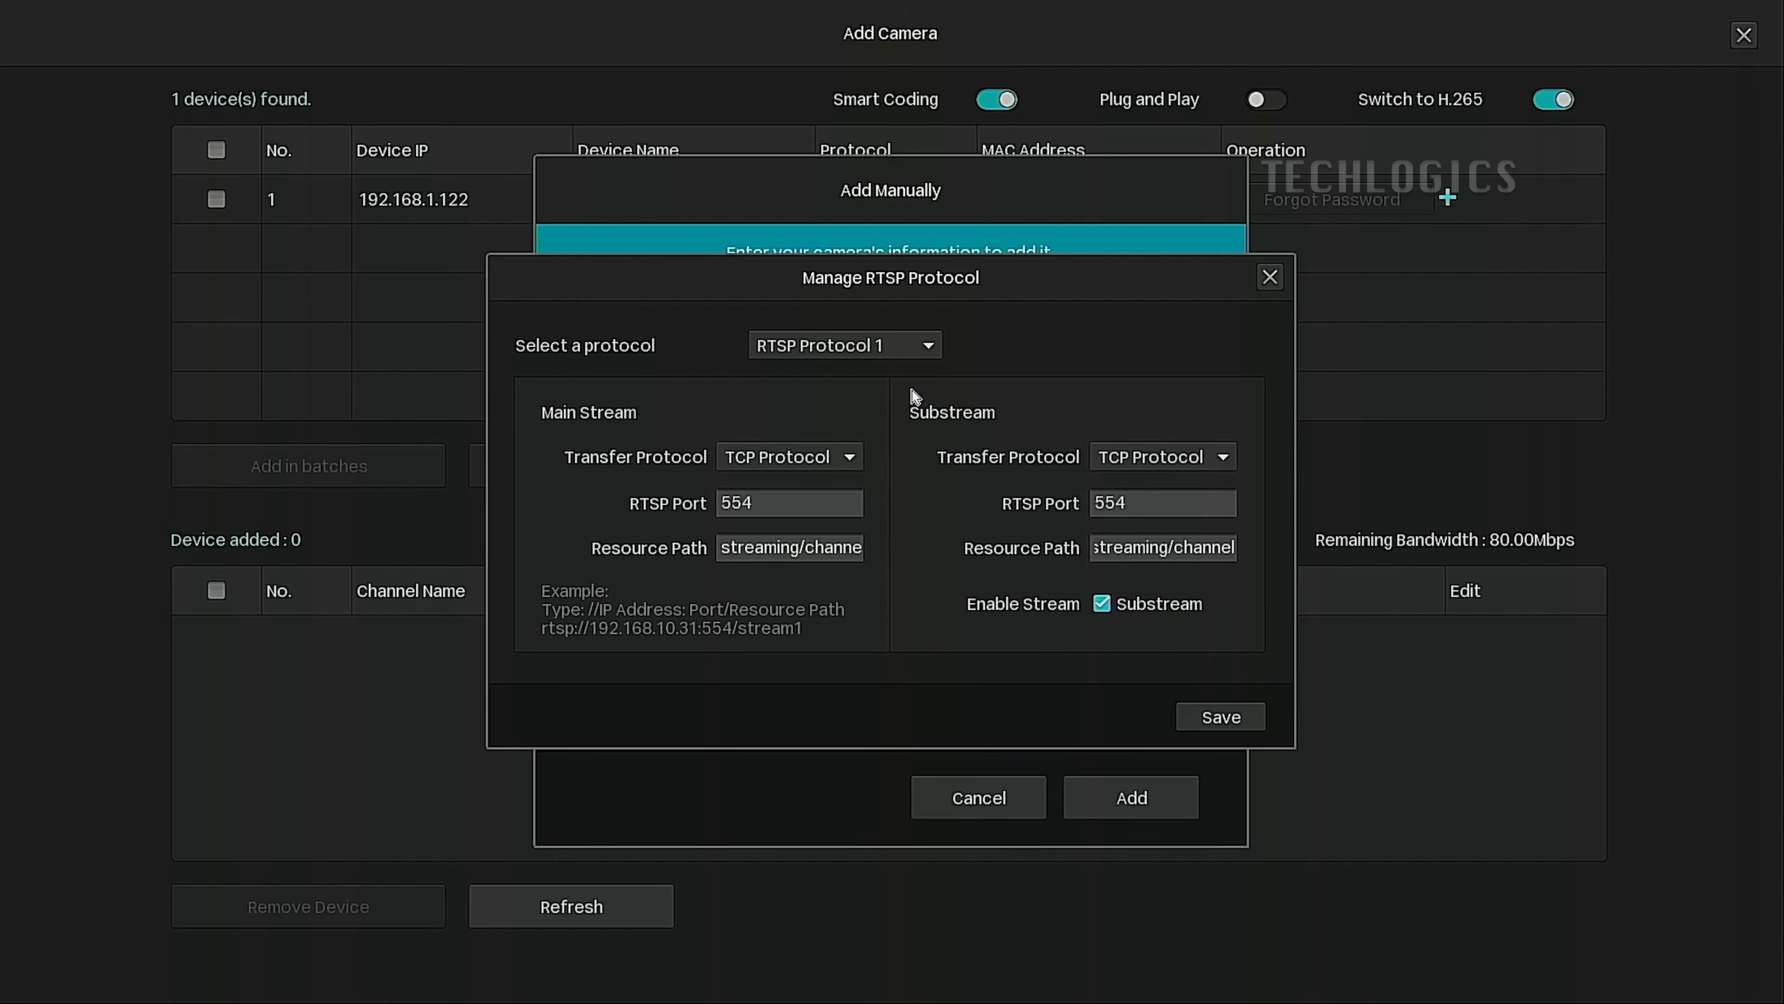
click(1247, 718)
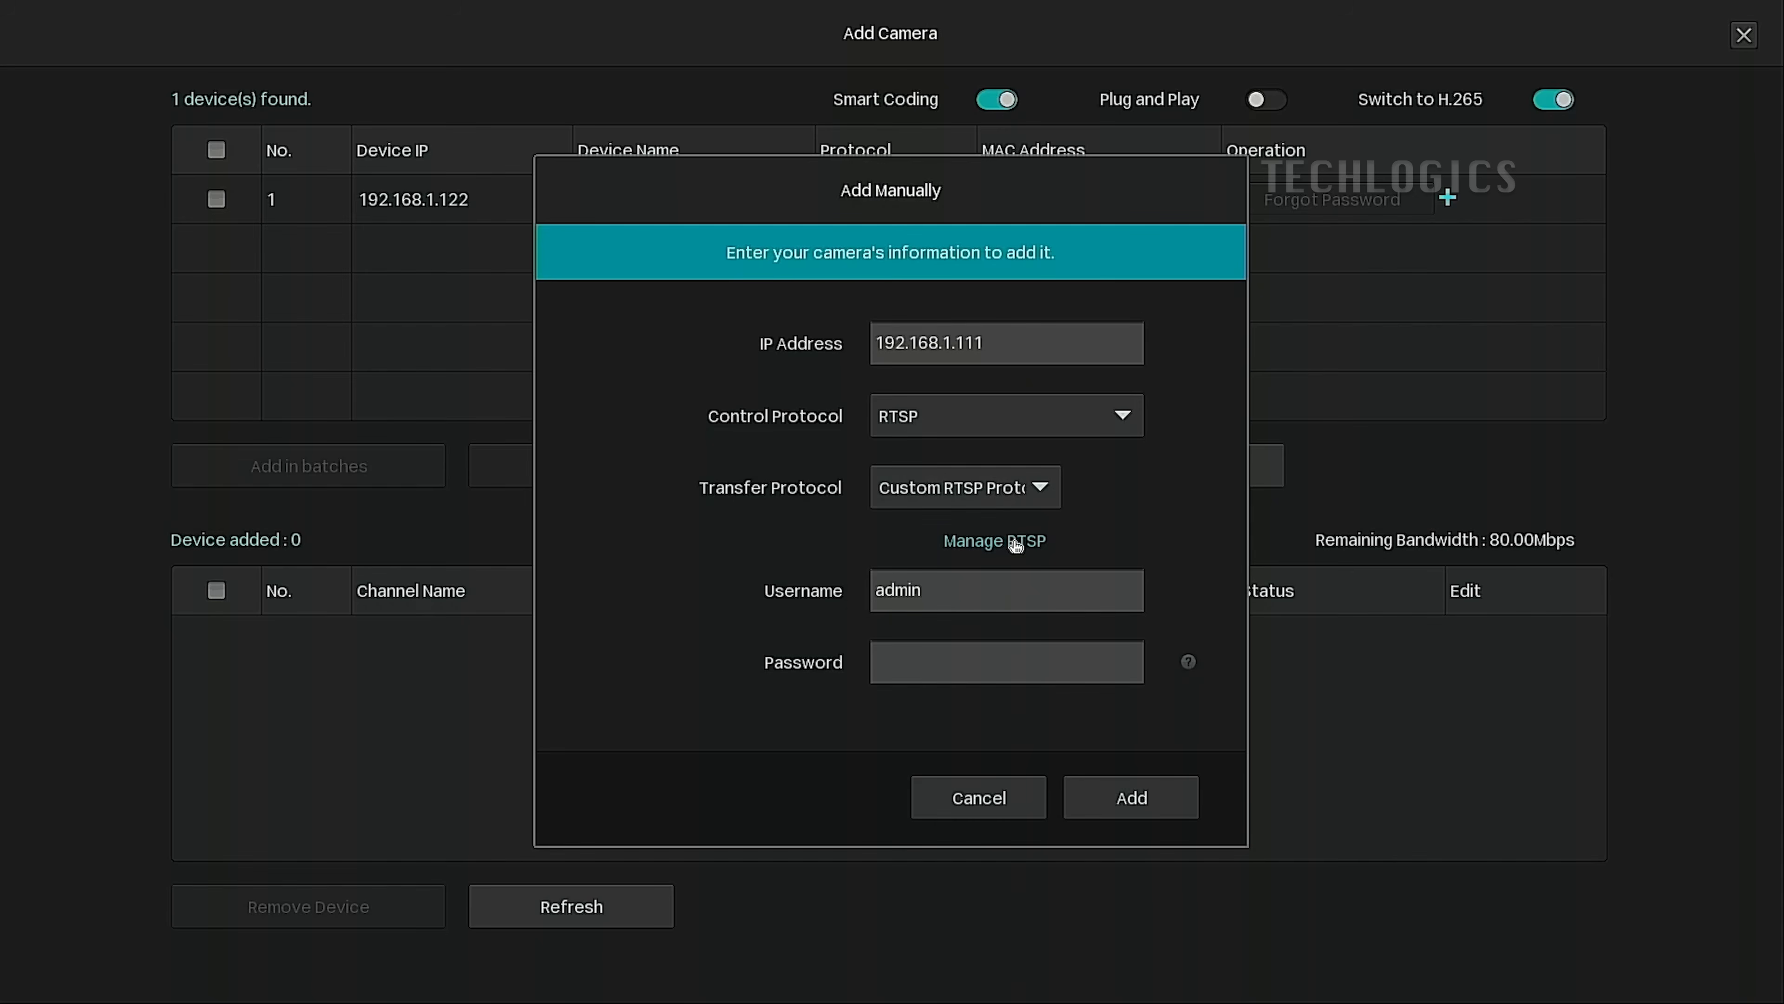
Enter the DVR password on the on-screen keyboard, revealing it to verify.
click(959, 662)
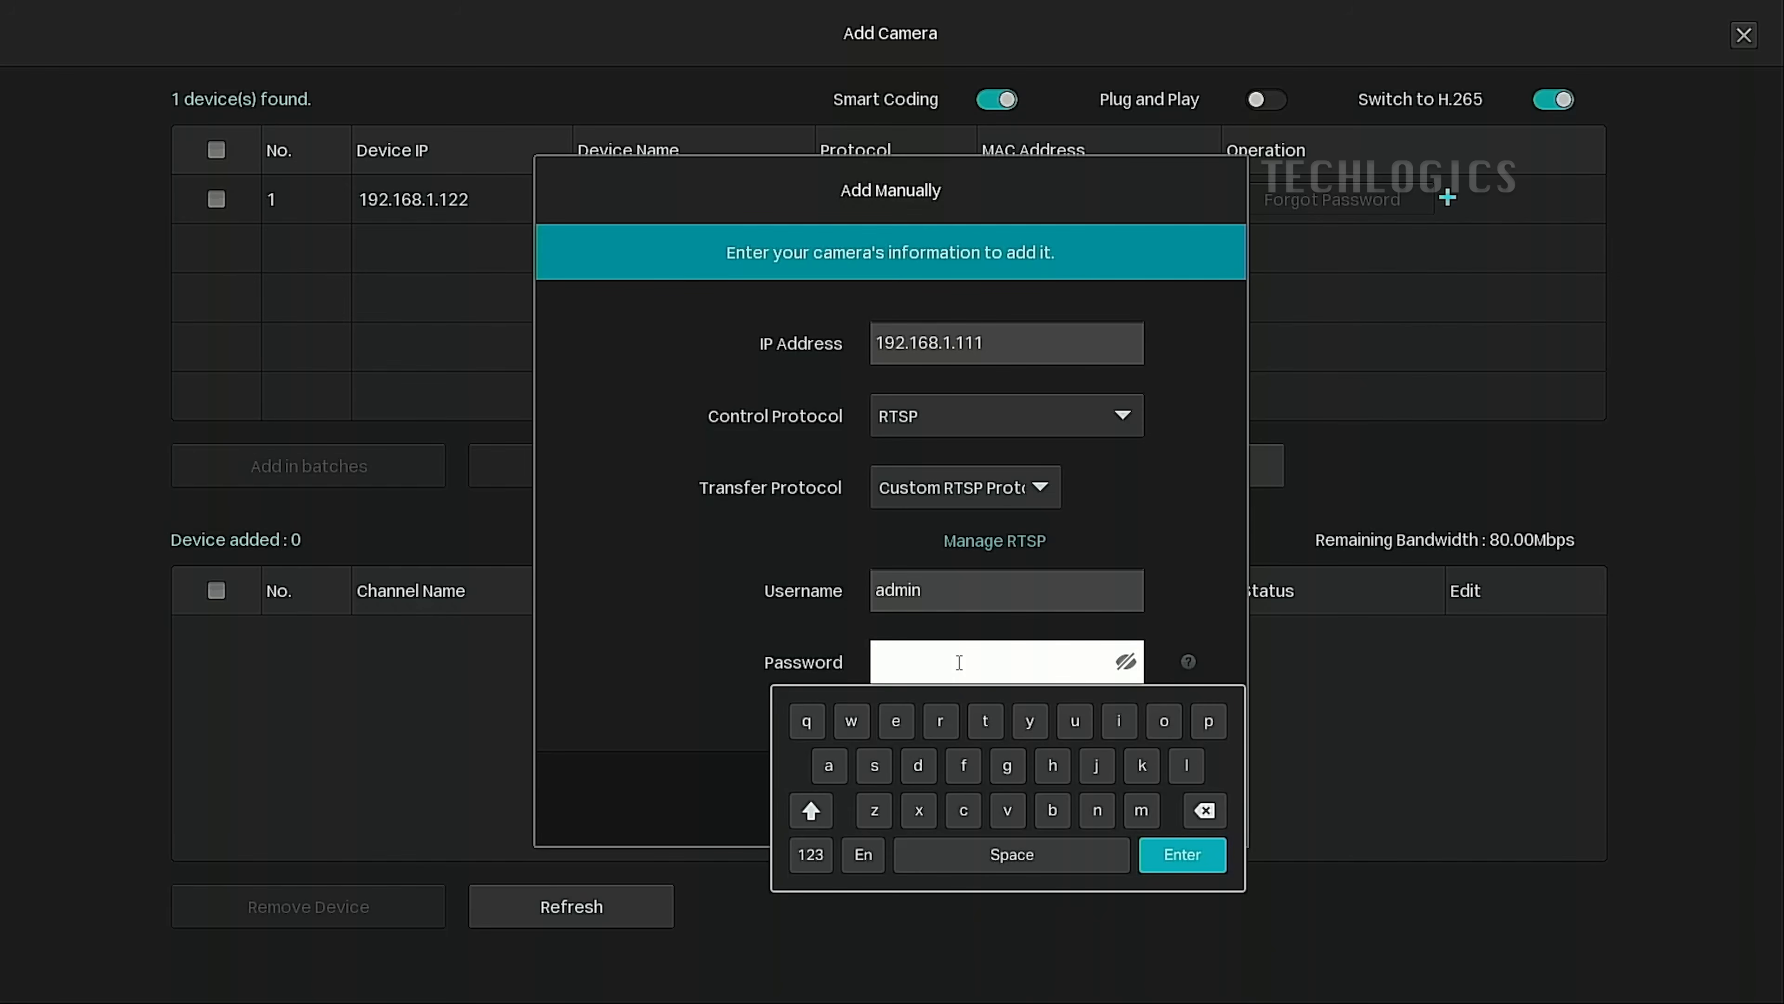
click(984, 724)
click(896, 722)
click(963, 810)
click(1052, 766)
click(808, 856)
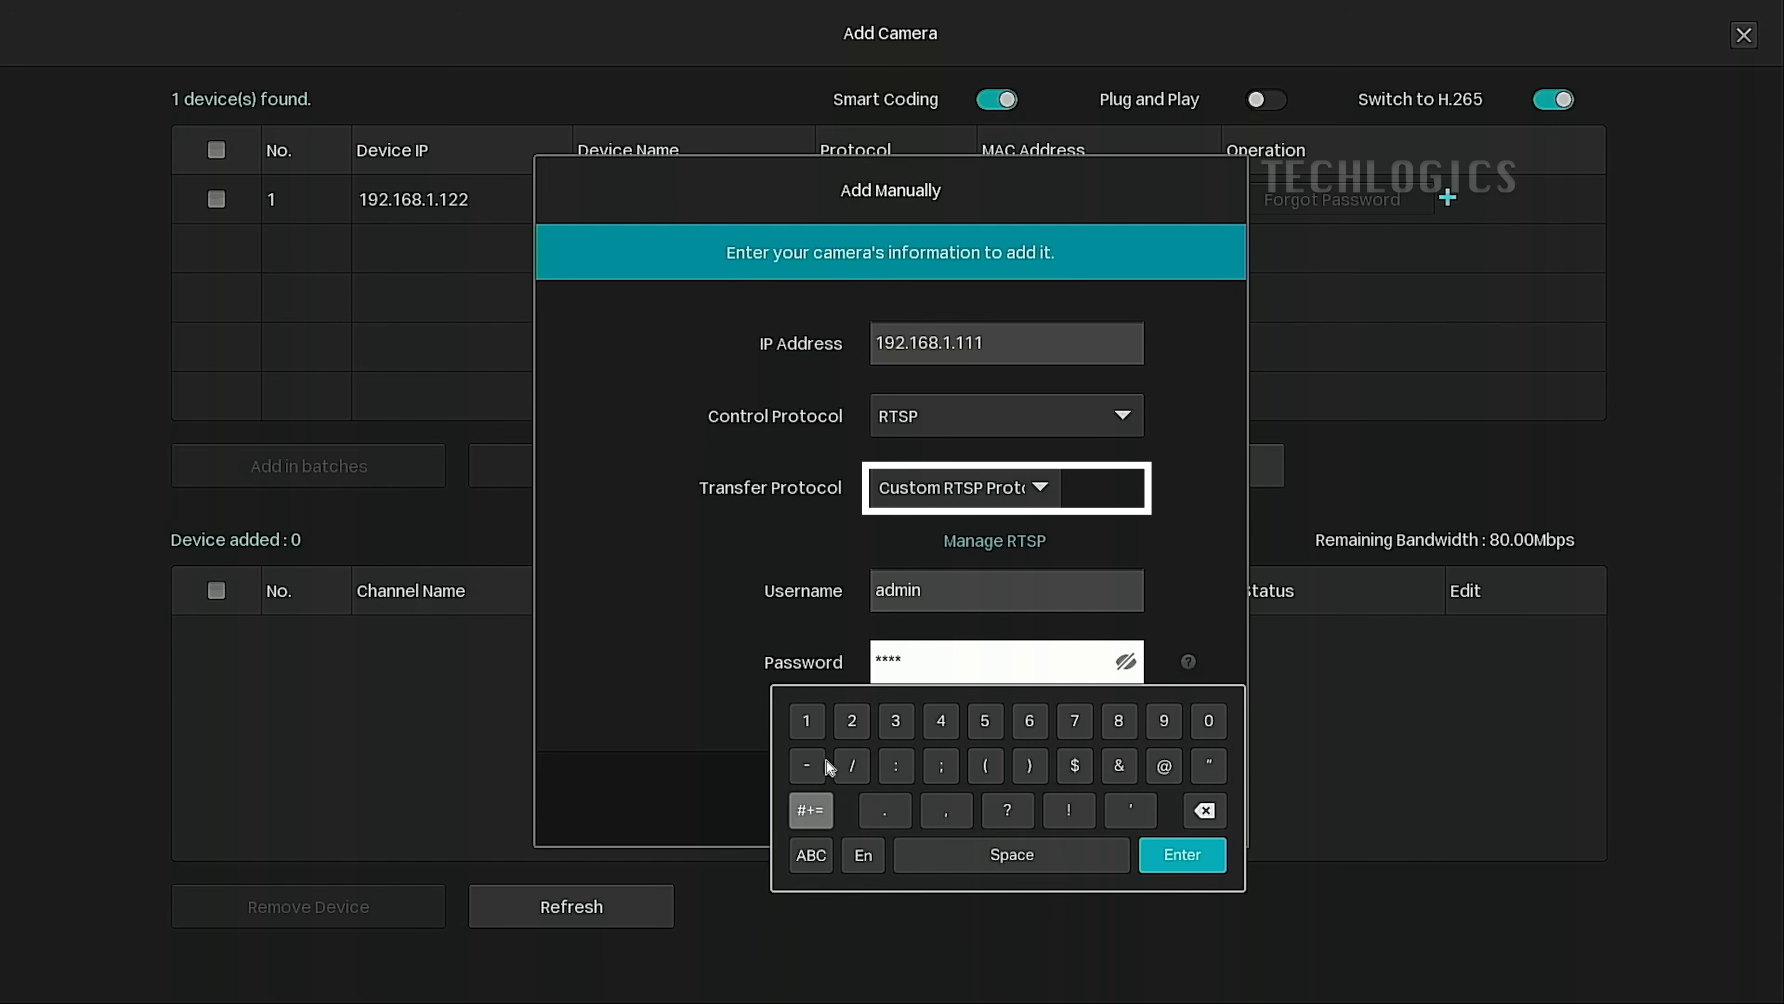
click(806, 720)
click(852, 720)
click(896, 721)
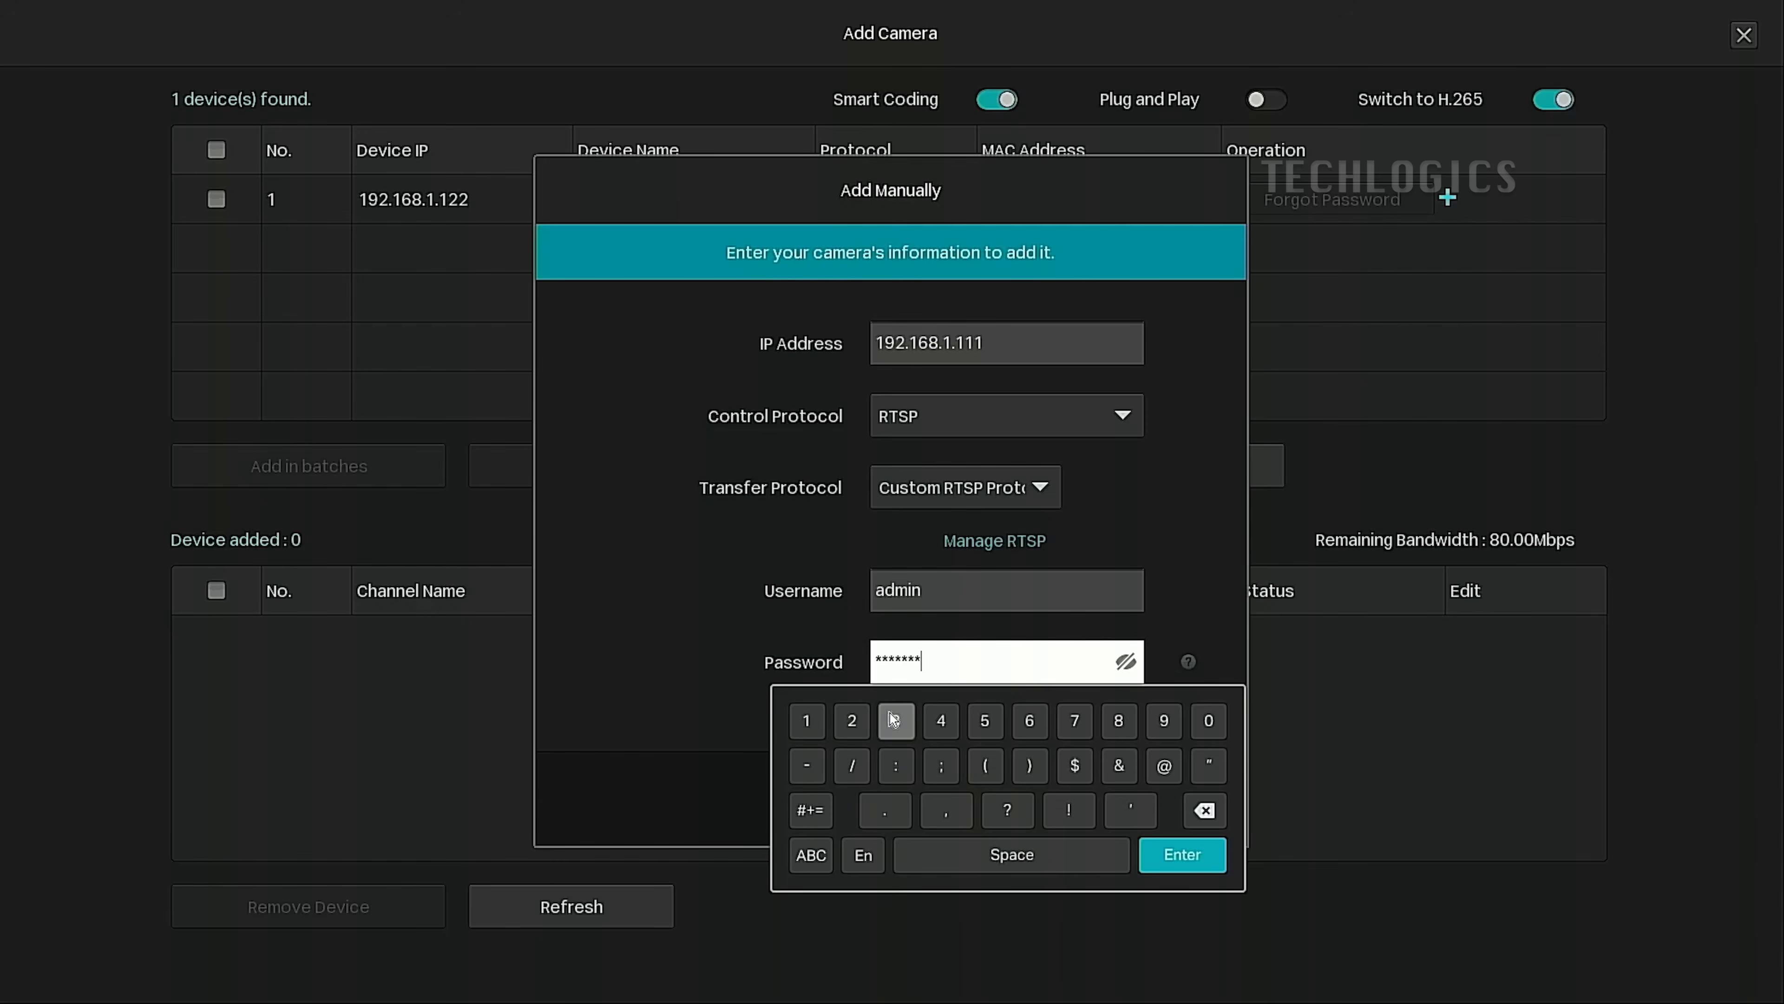
click(1124, 662)
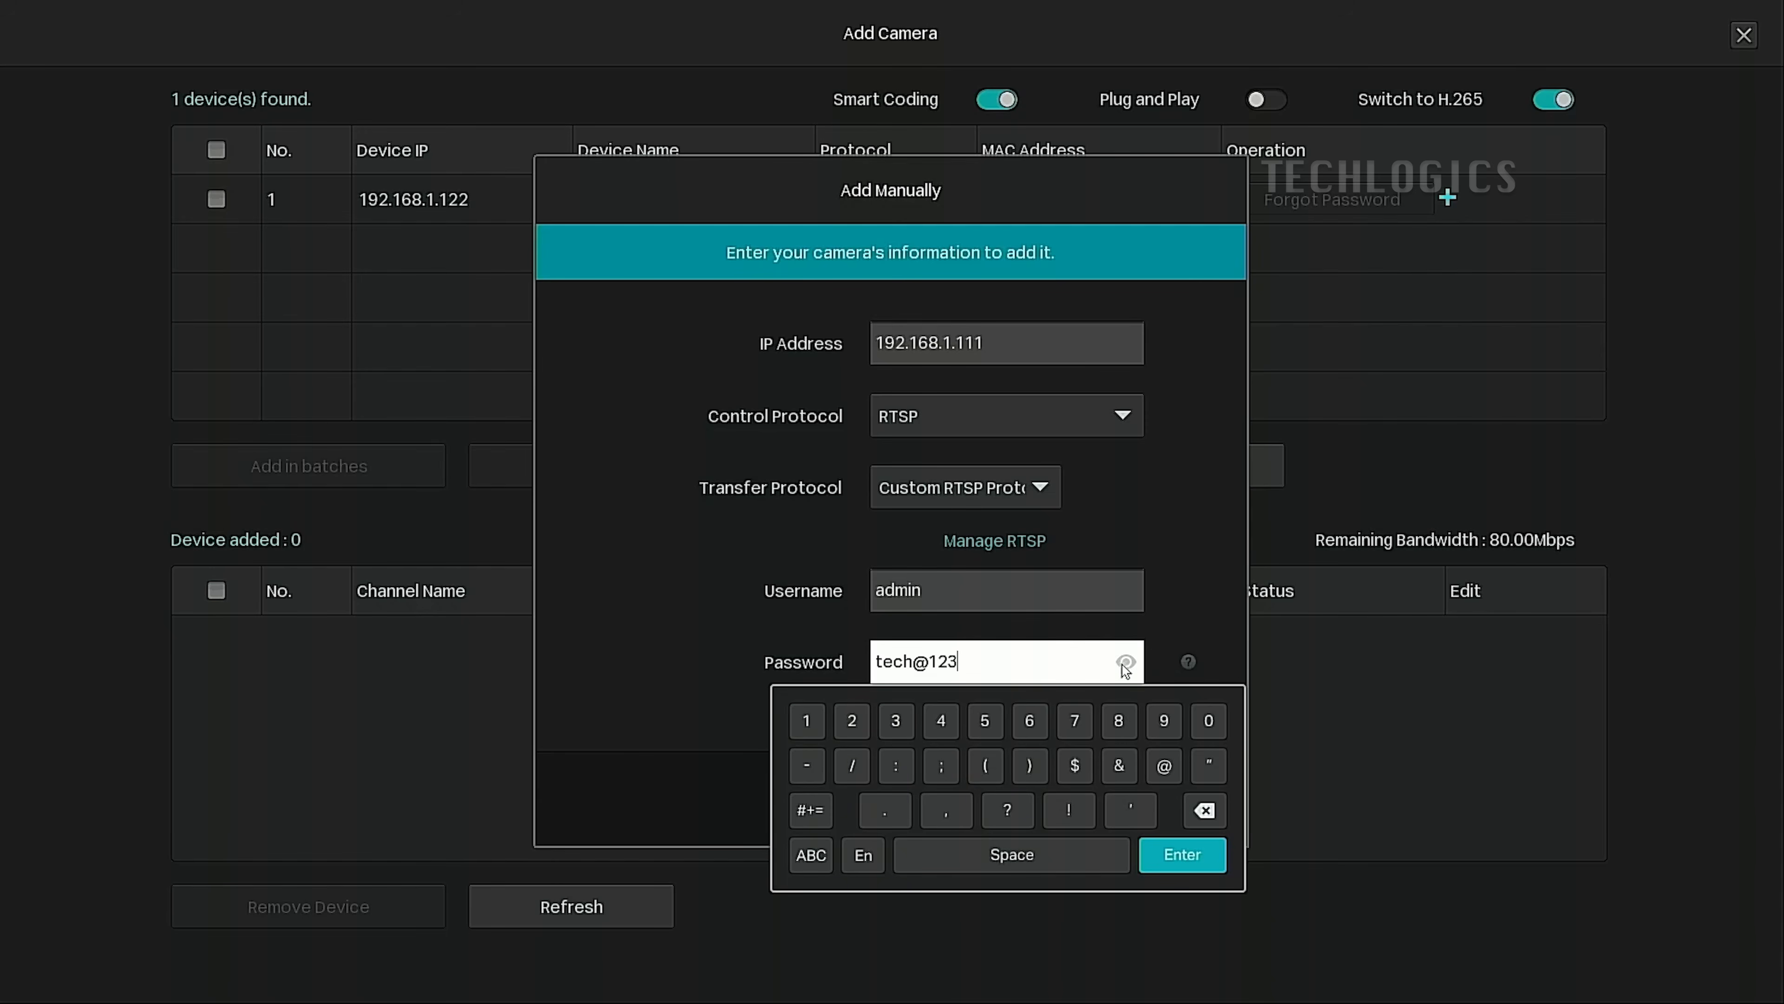
click(1182, 854)
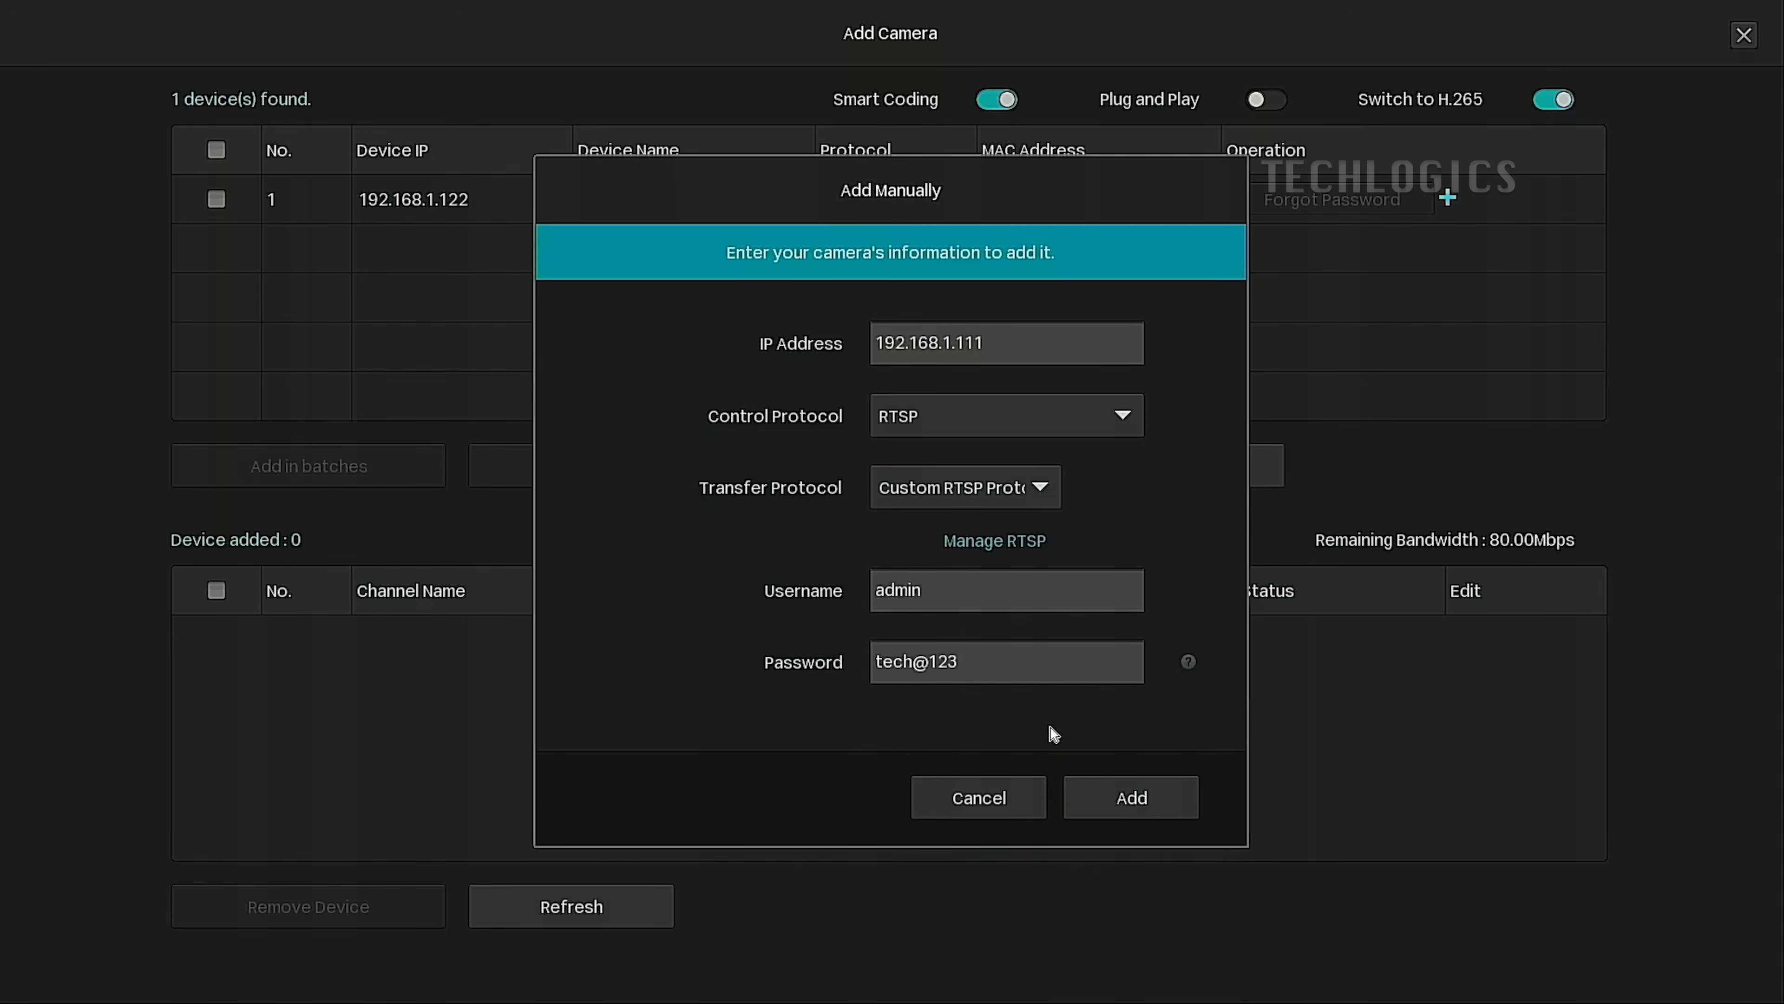
Hide the password again and add camera 192.168.1.111 as CH 1.
click(1087, 673)
click(1126, 663)
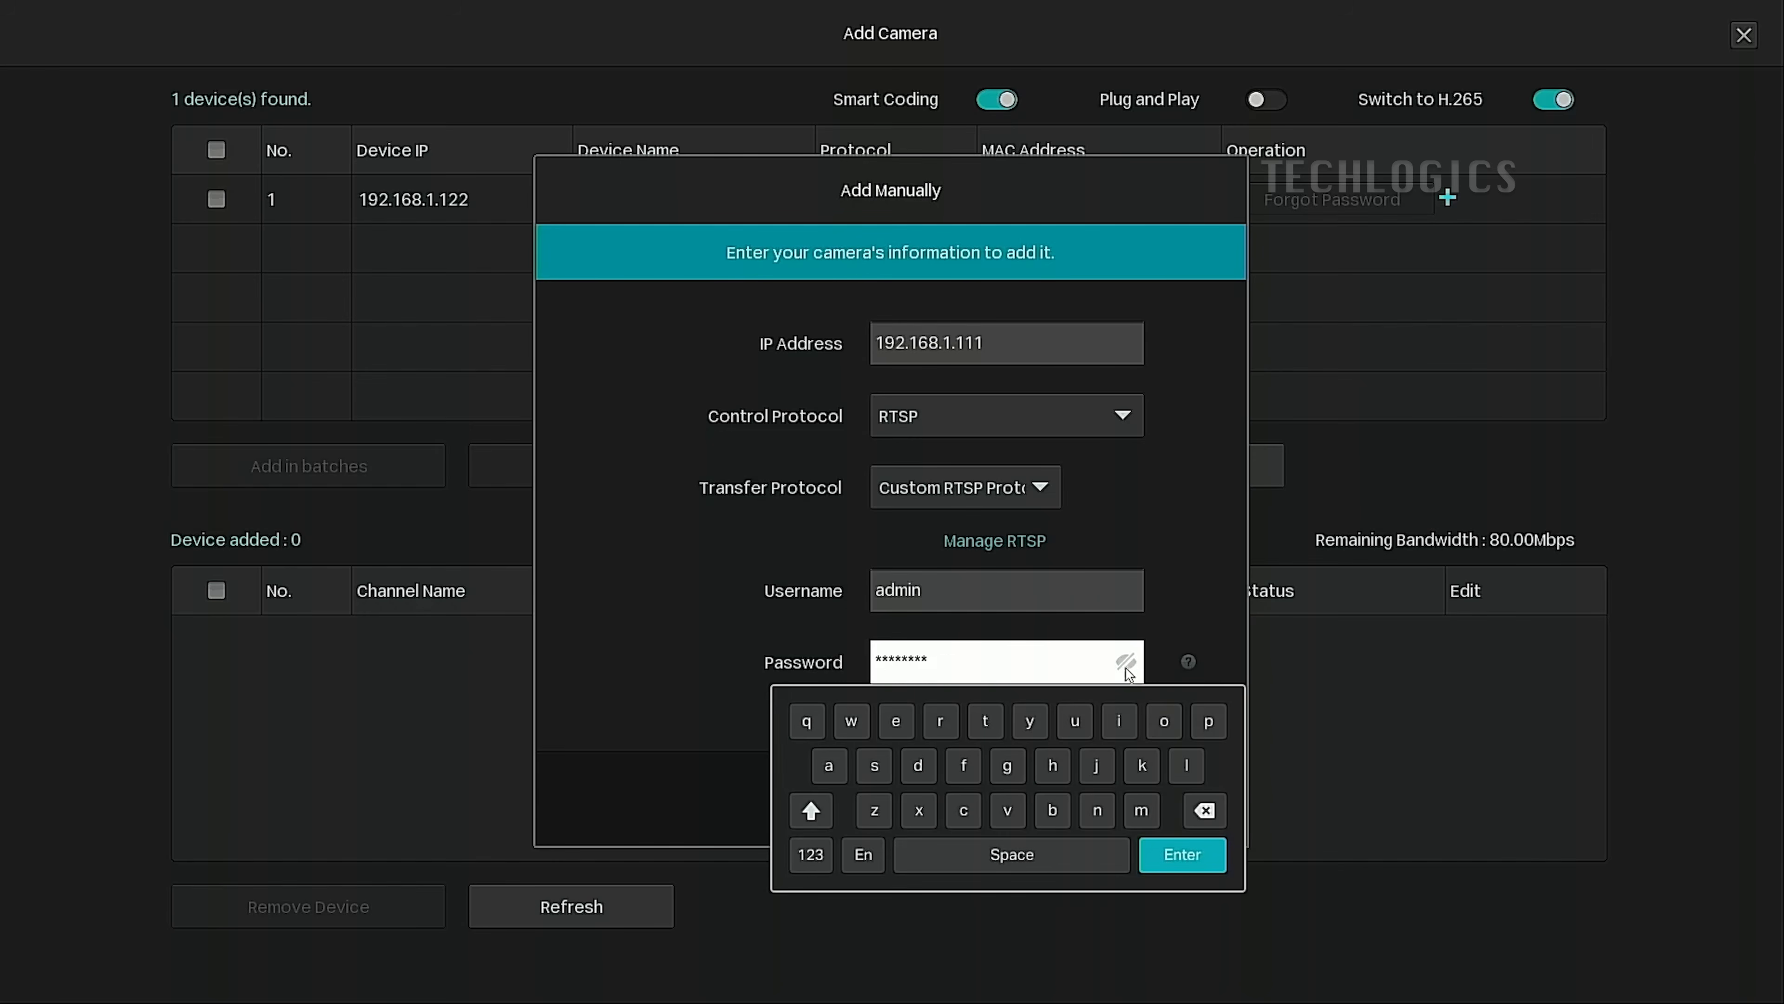
click(1180, 855)
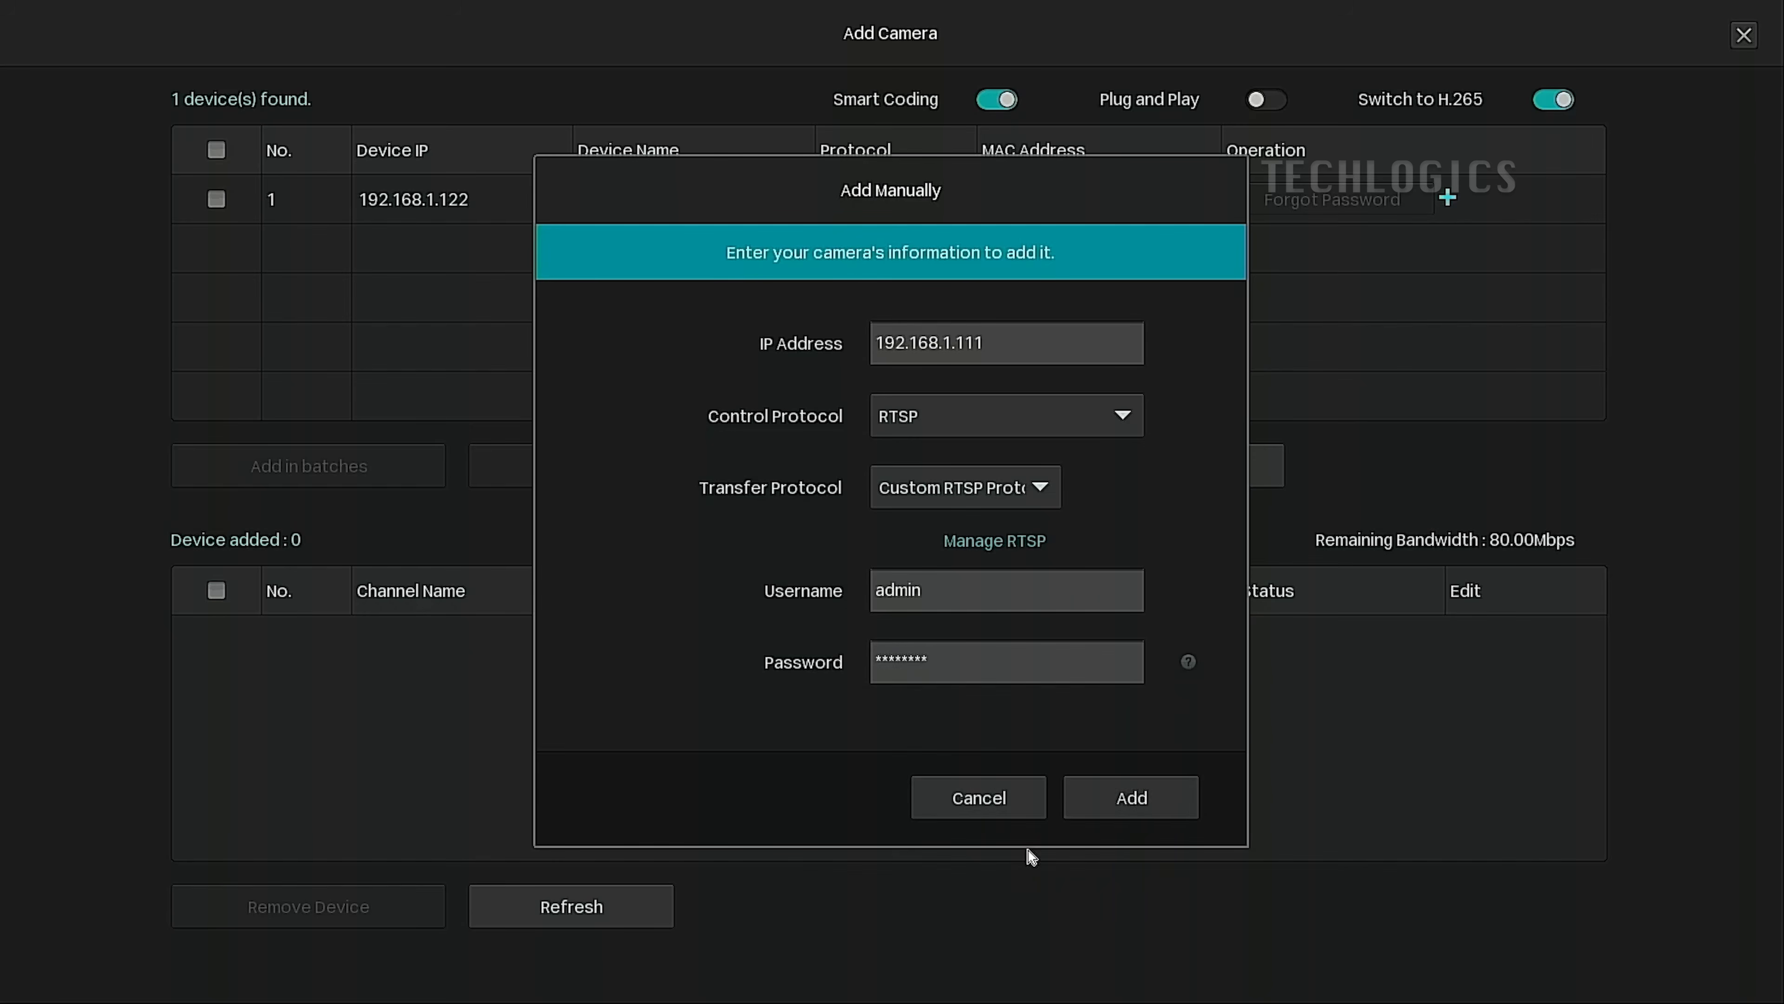
click(1163, 805)
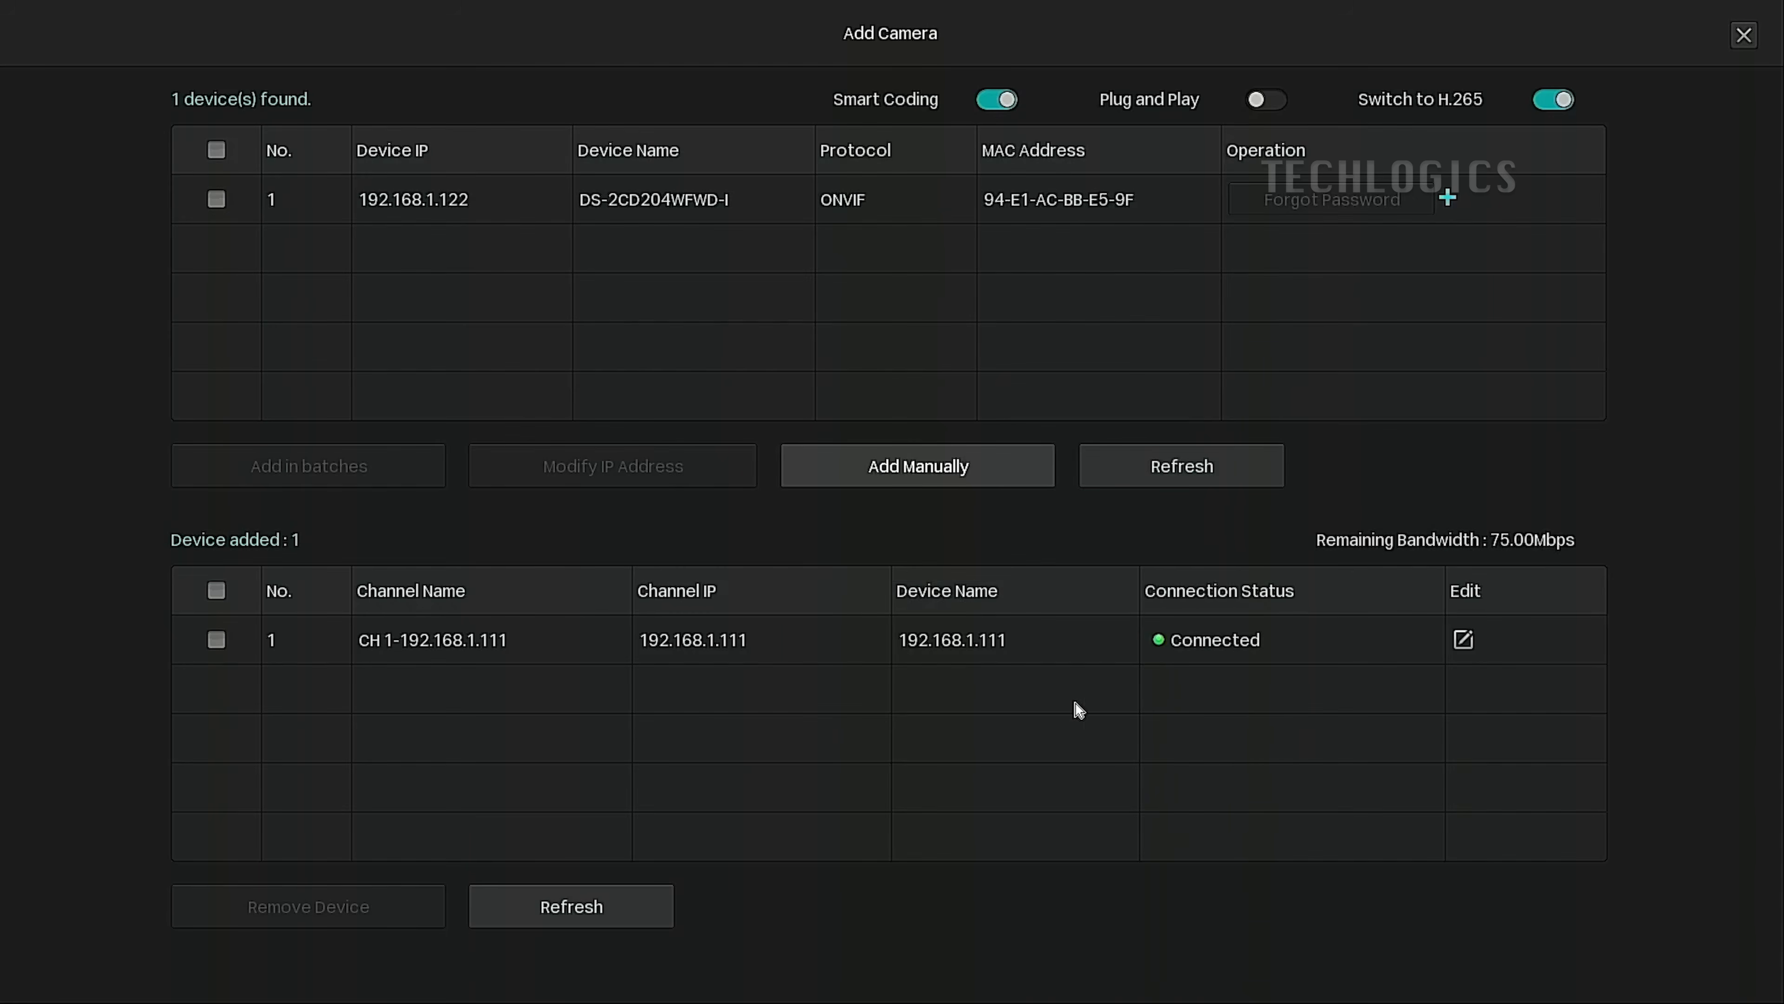
Check CH 1 live in live view, then start a new manual camera entry from Add Camera.
right_click(1072, 702)
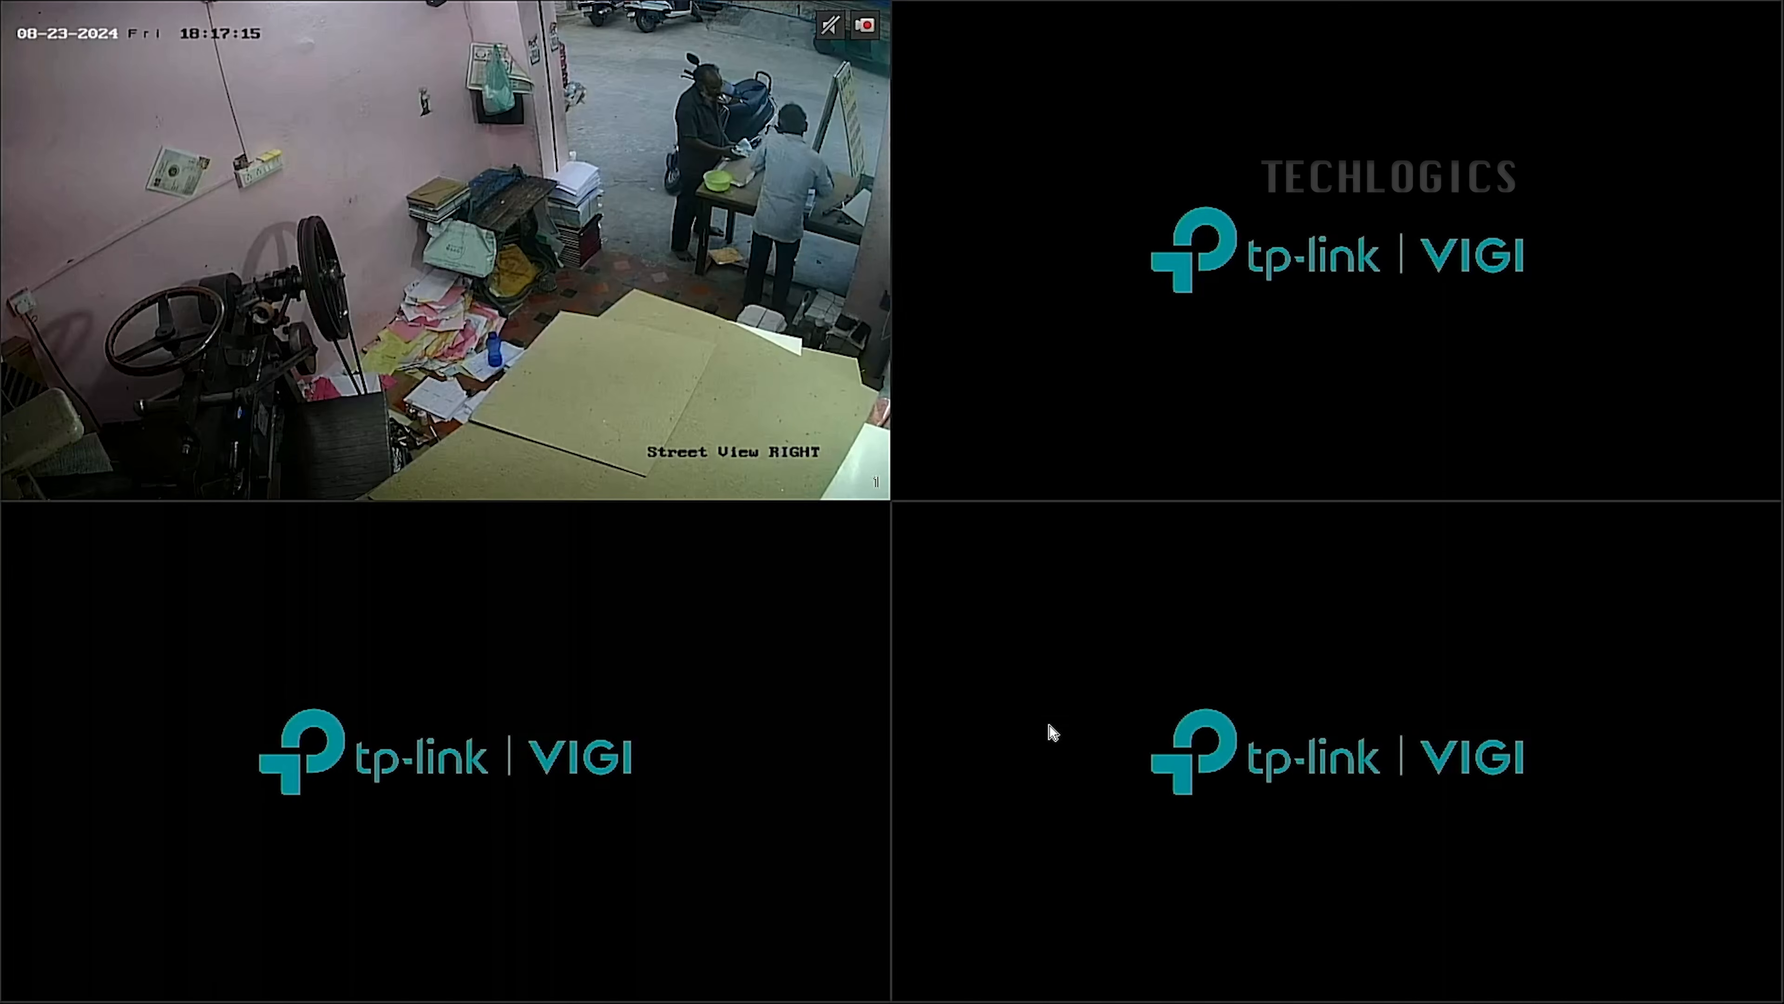
right_click(495, 397)
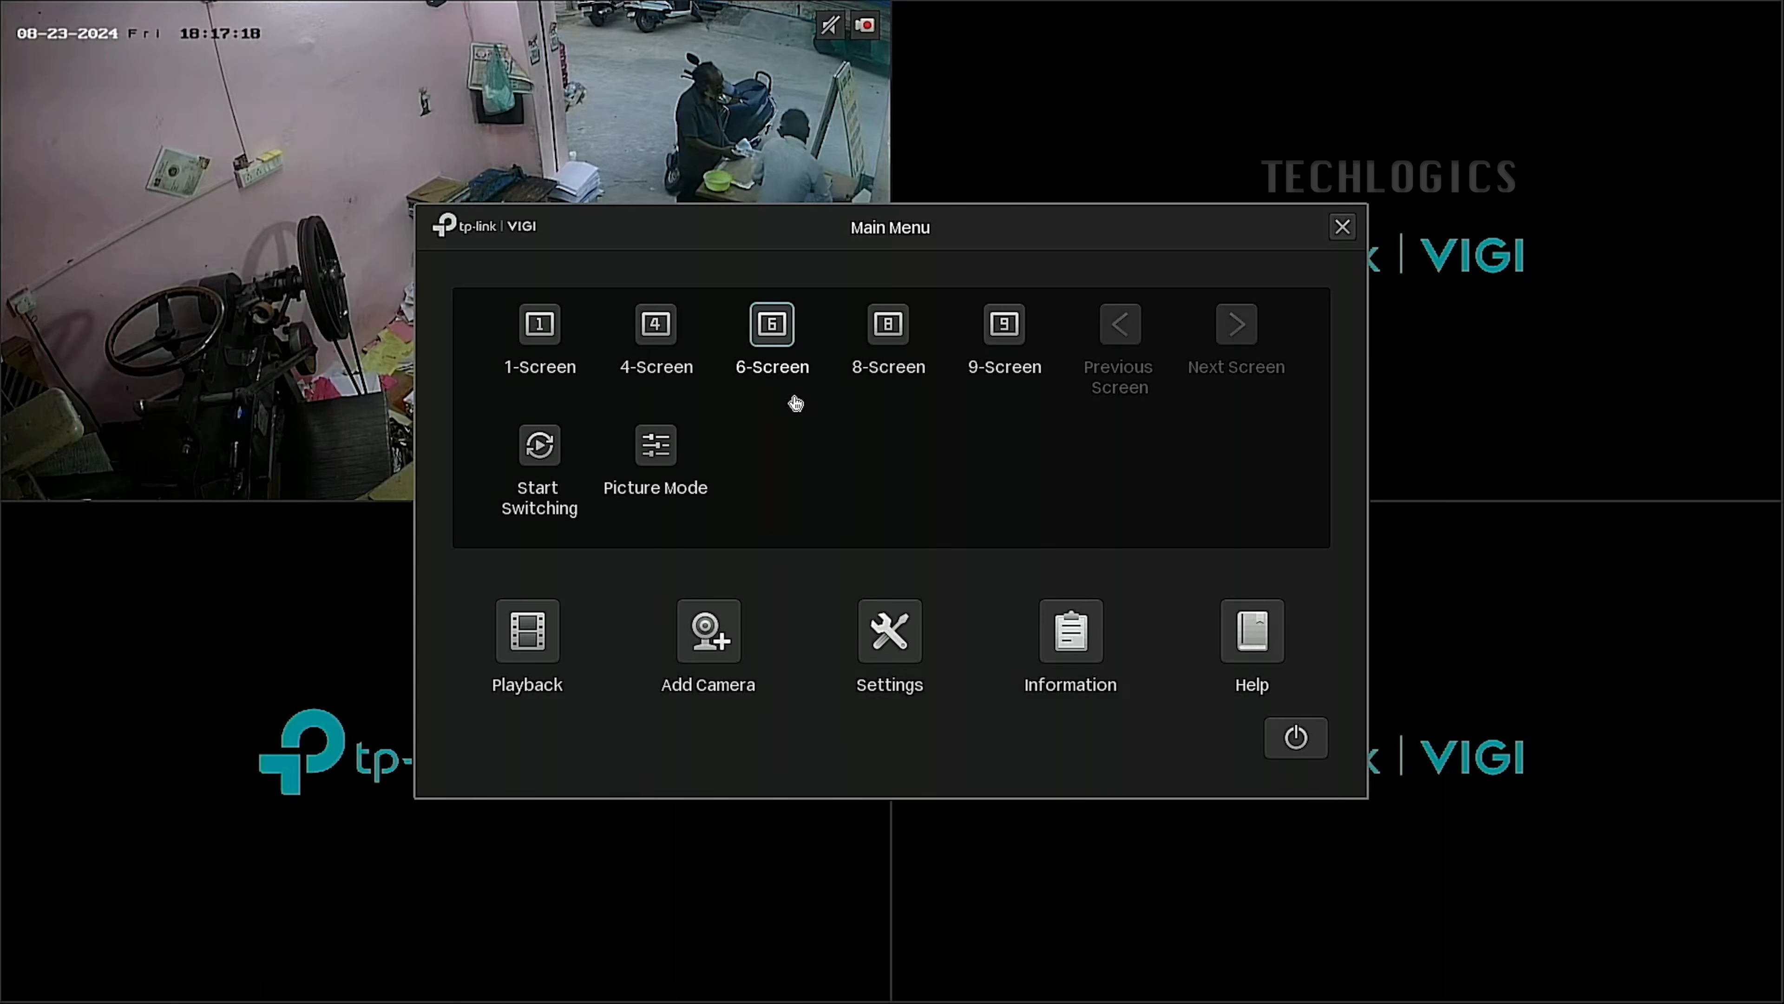
click(687, 693)
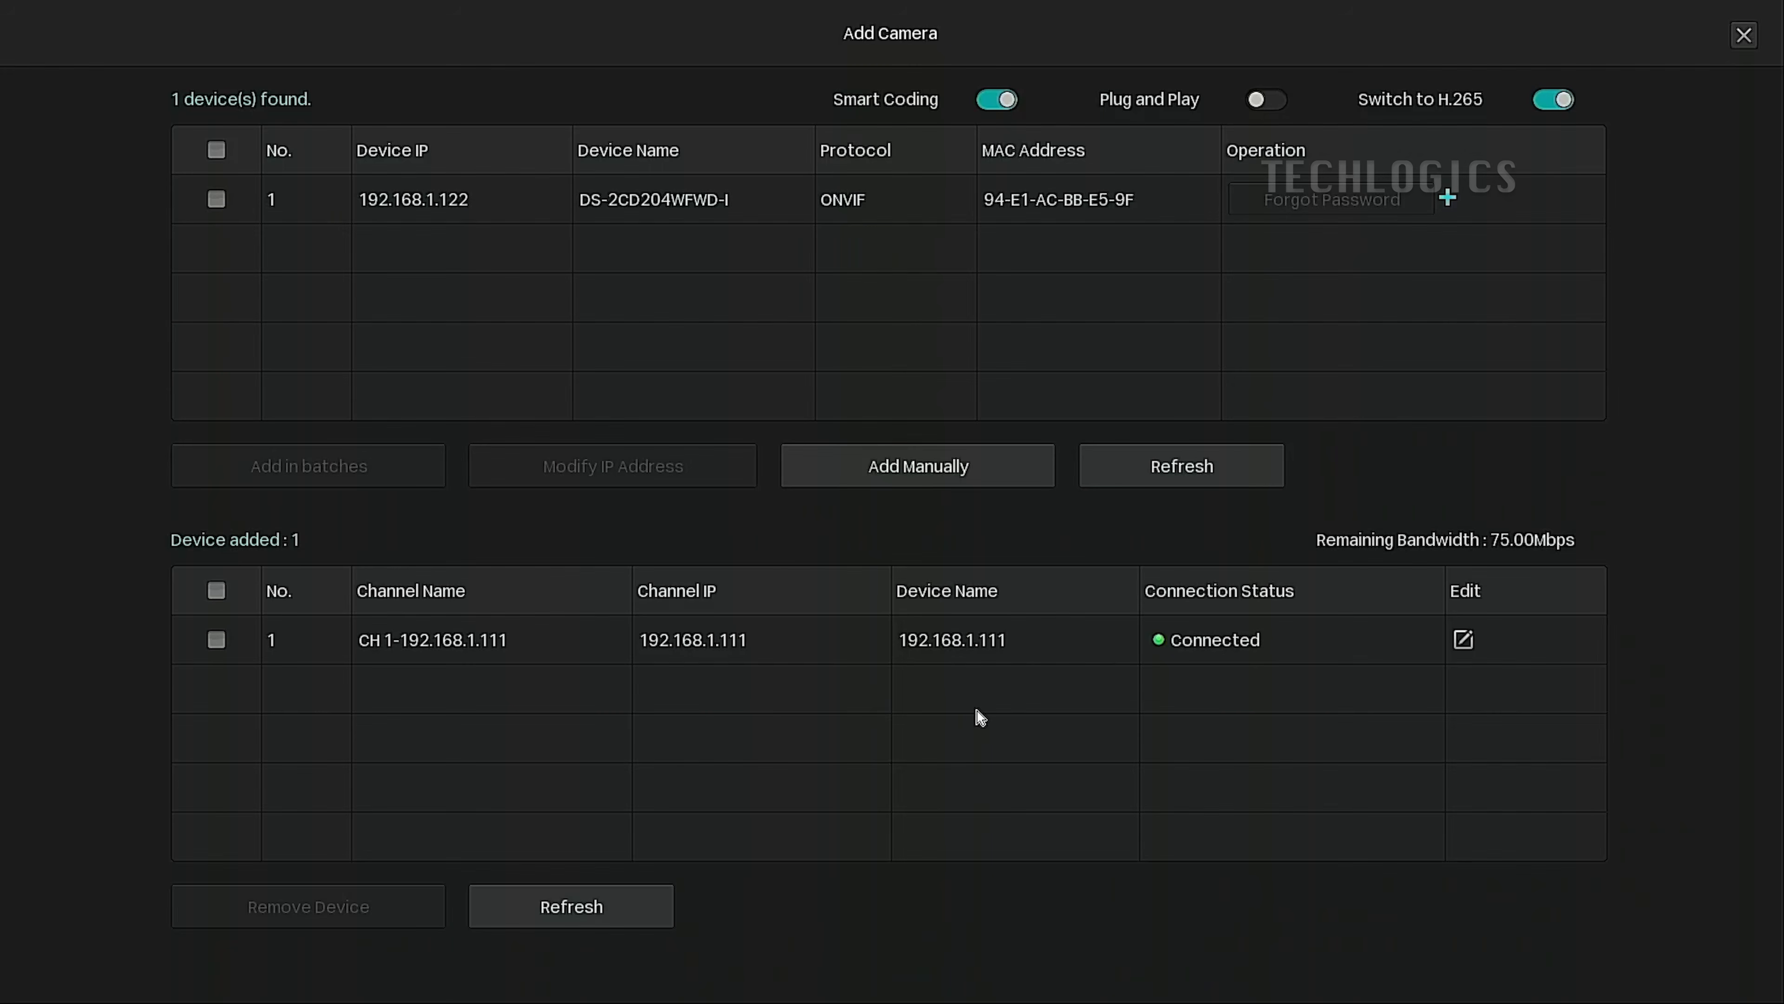
click(1013, 481)
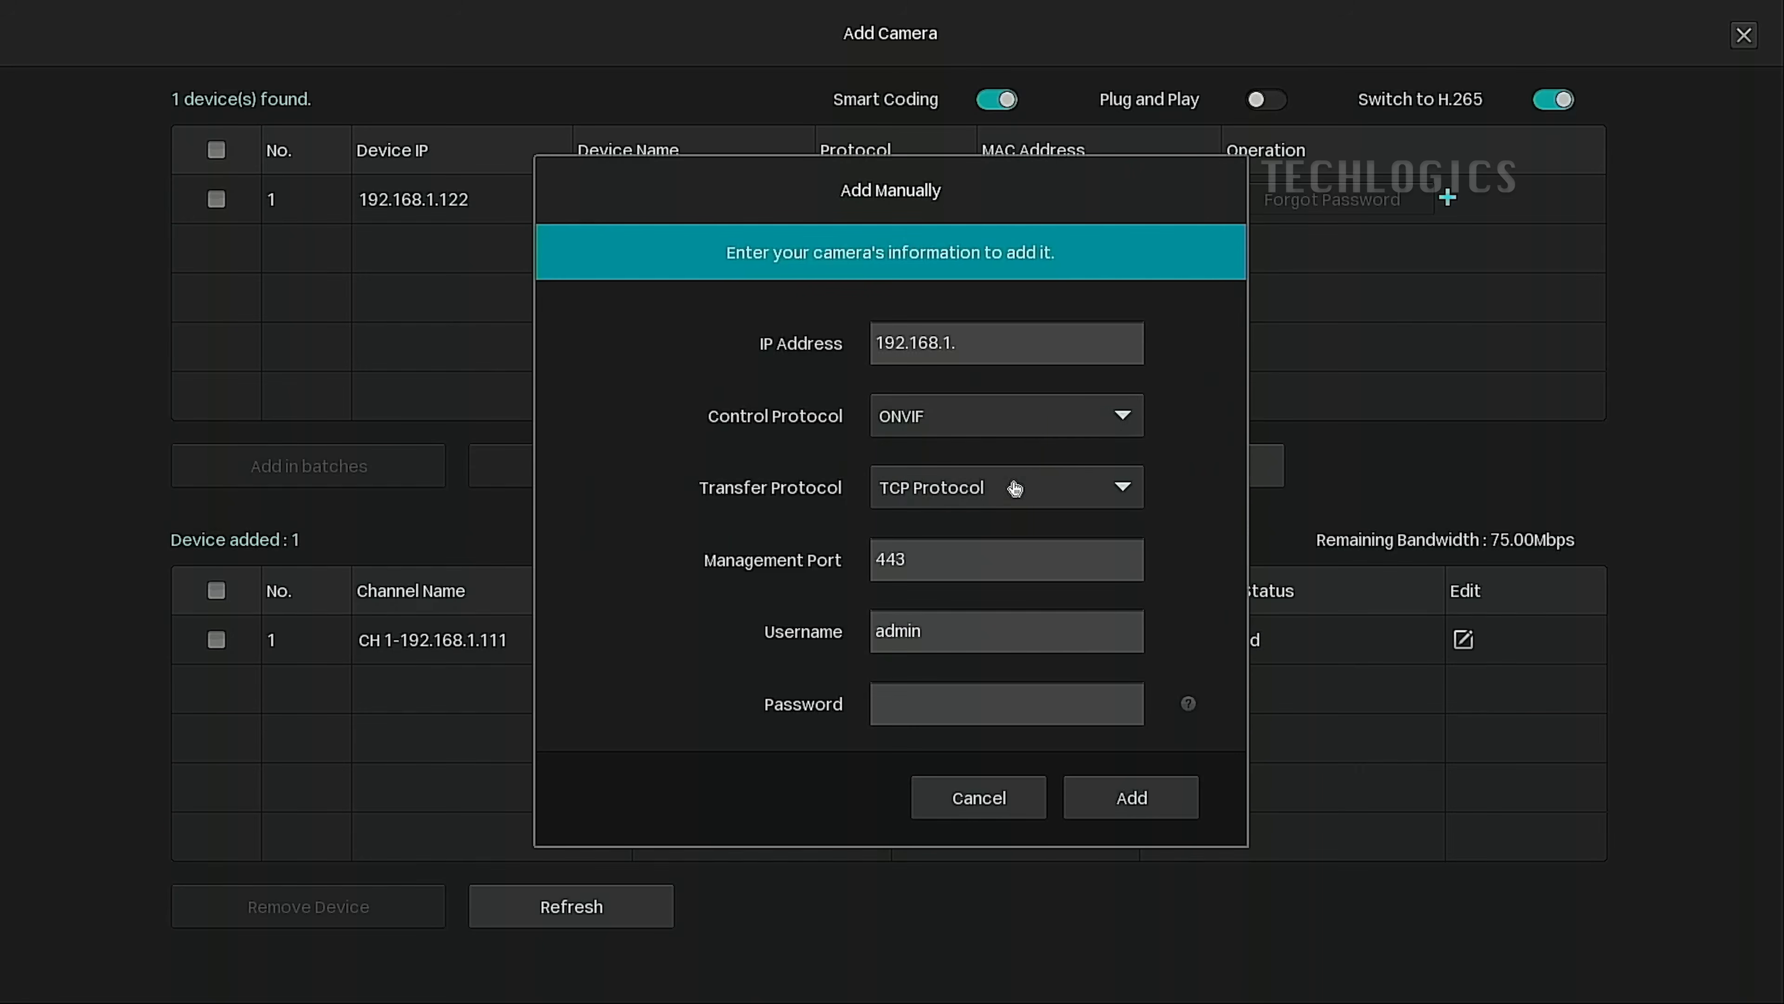
Enter camera IP 192.168.1.111, choose RTSP control and keep Custom RTSP Protocol 1 for transfer.
click(1038, 343)
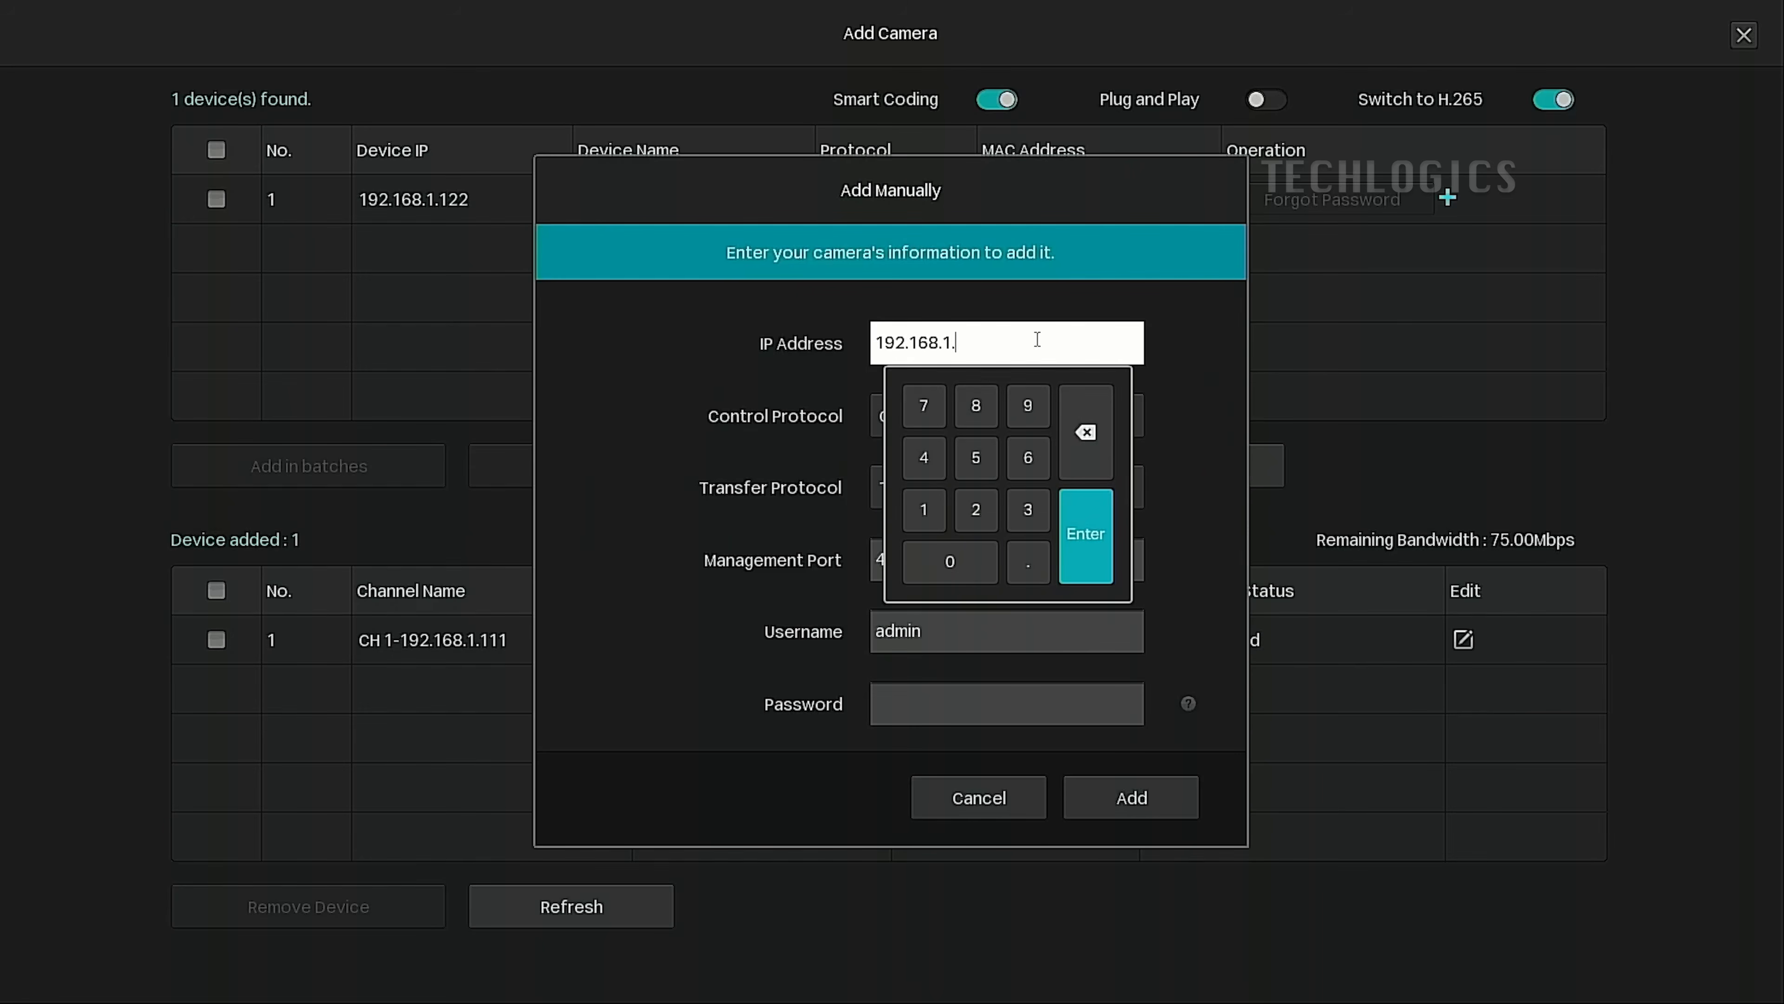
click(924, 508)
click(924, 509)
click(924, 508)
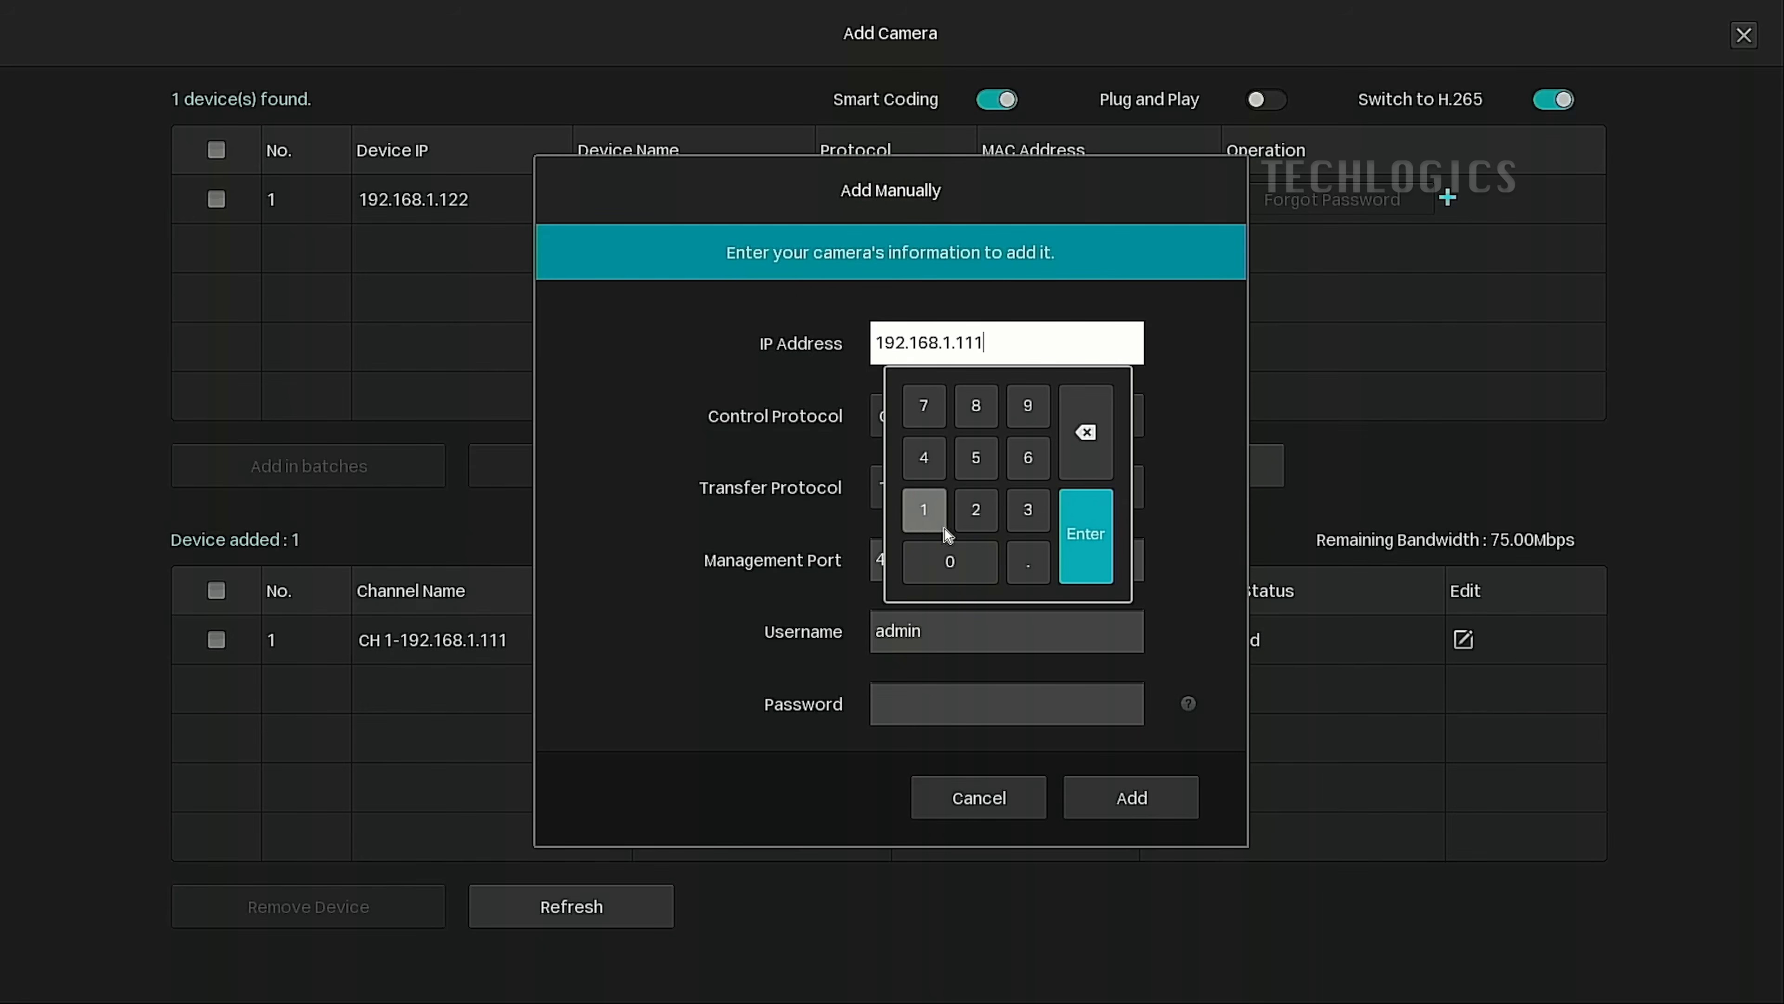
click(1091, 559)
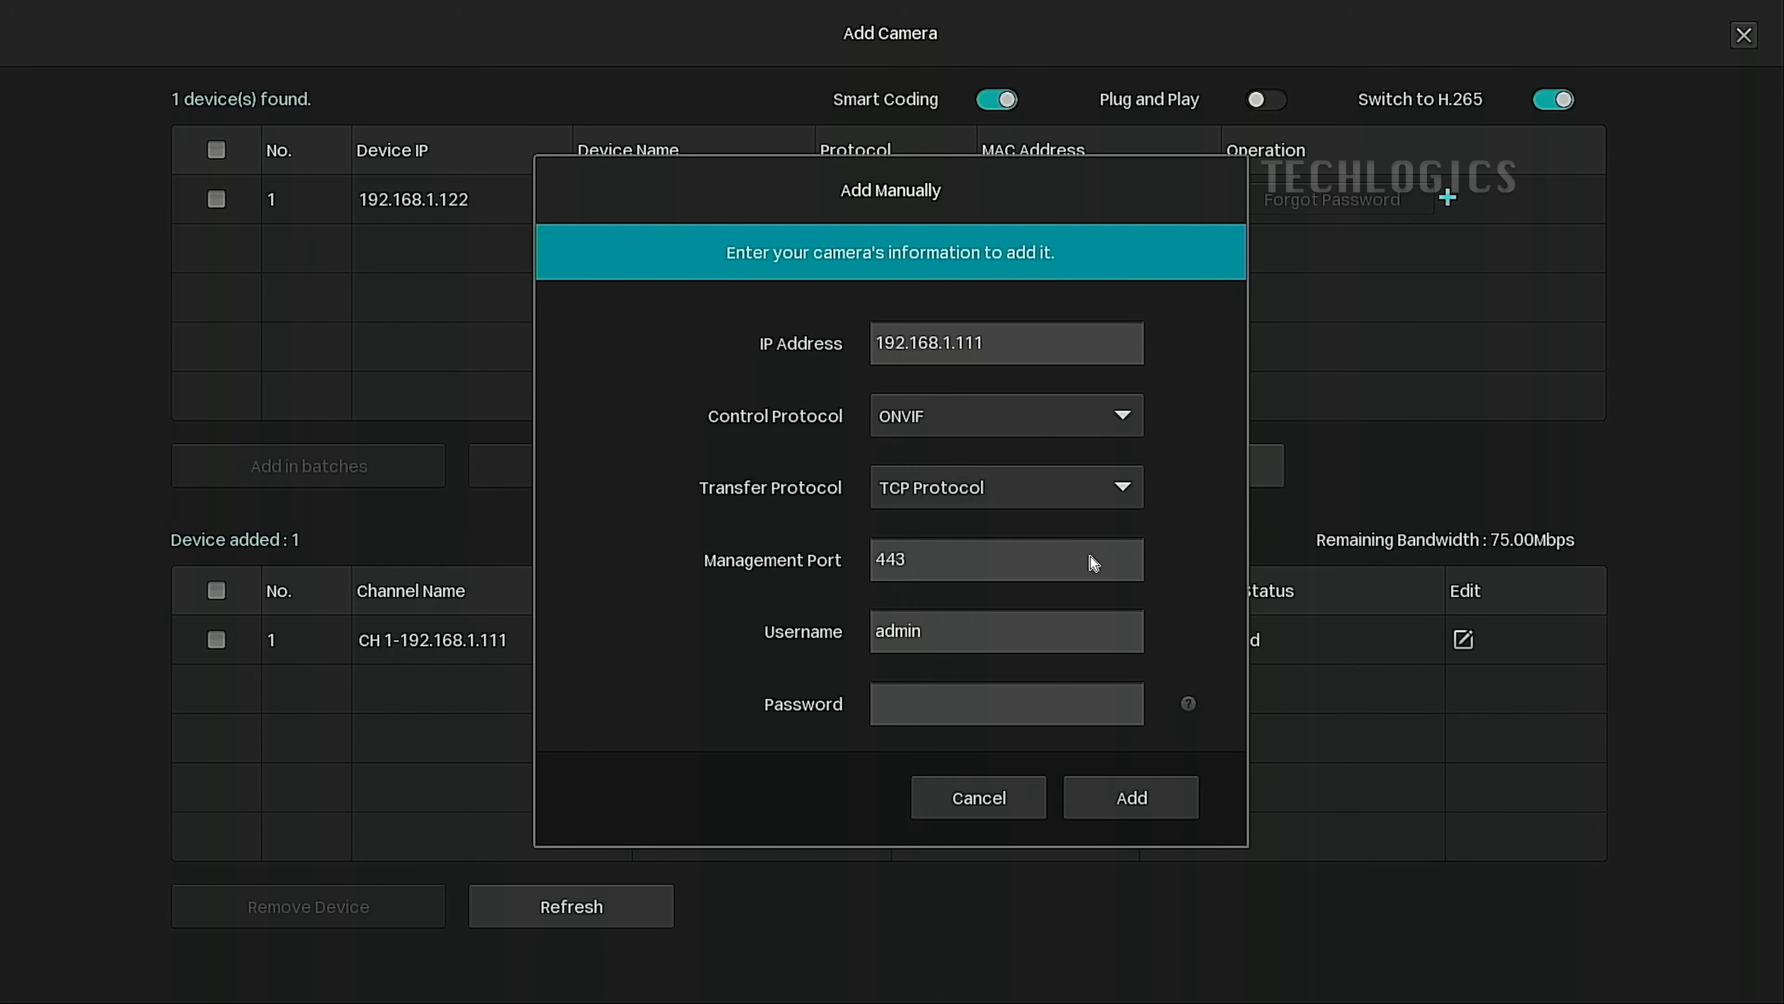
click(1086, 432)
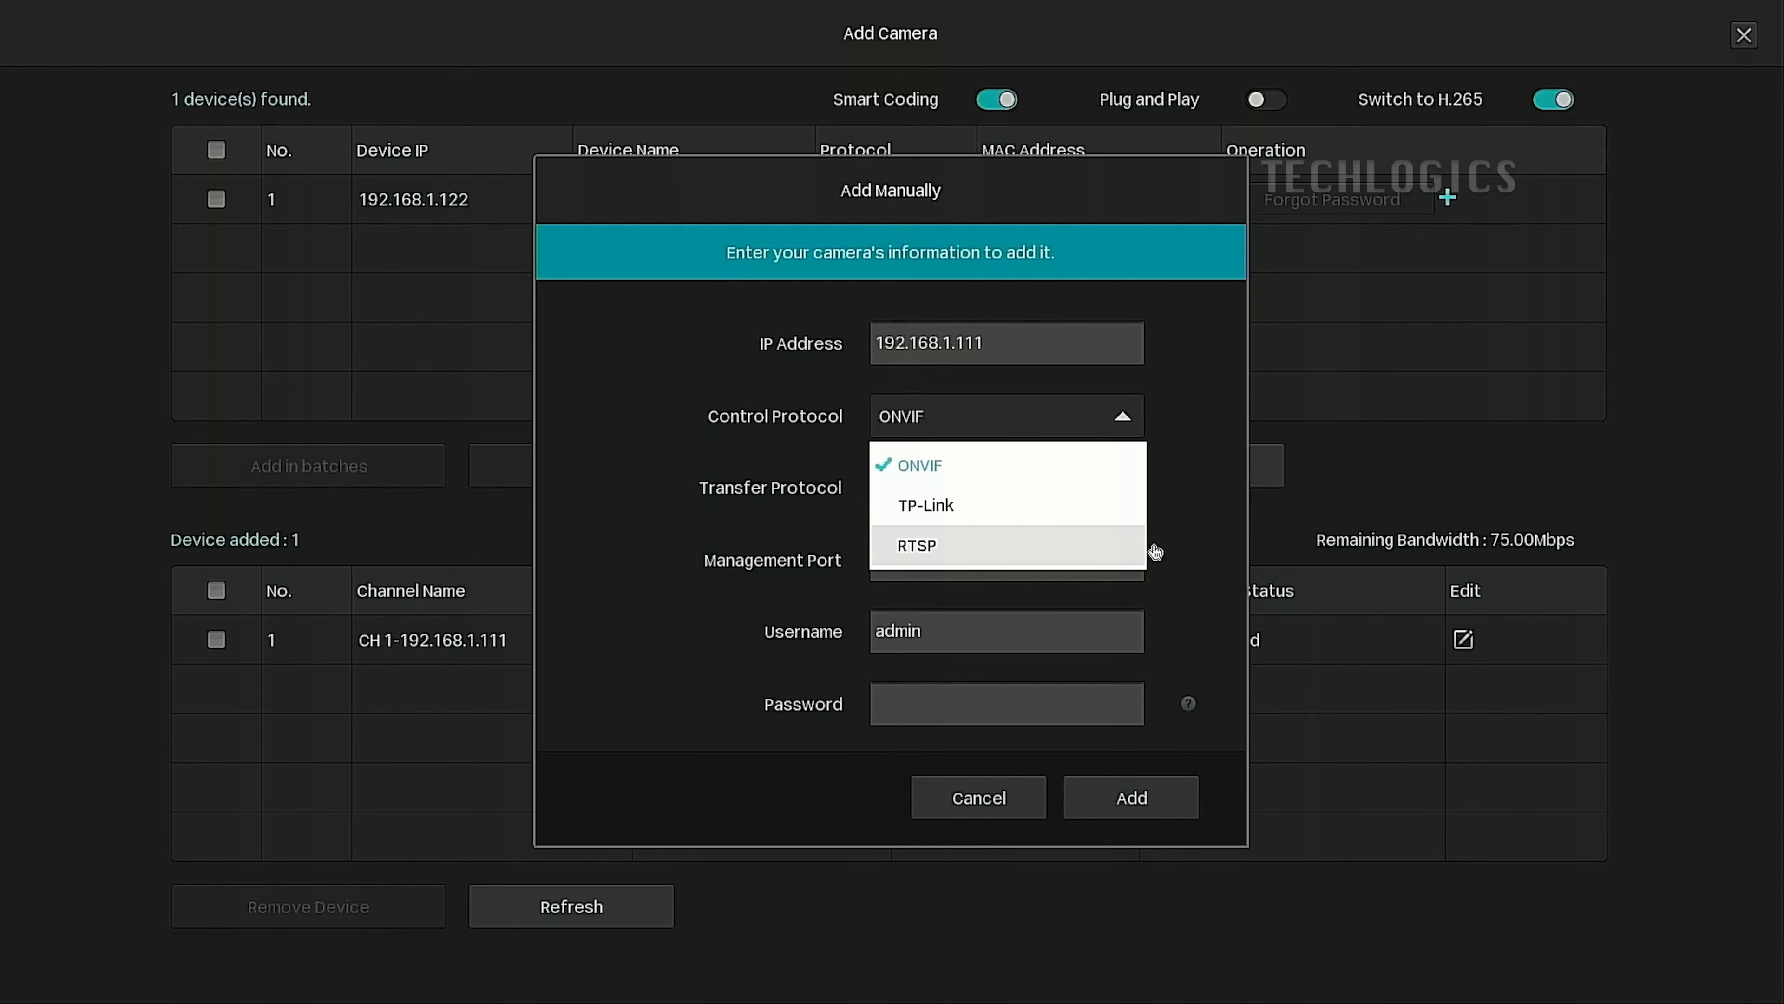
click(1078, 555)
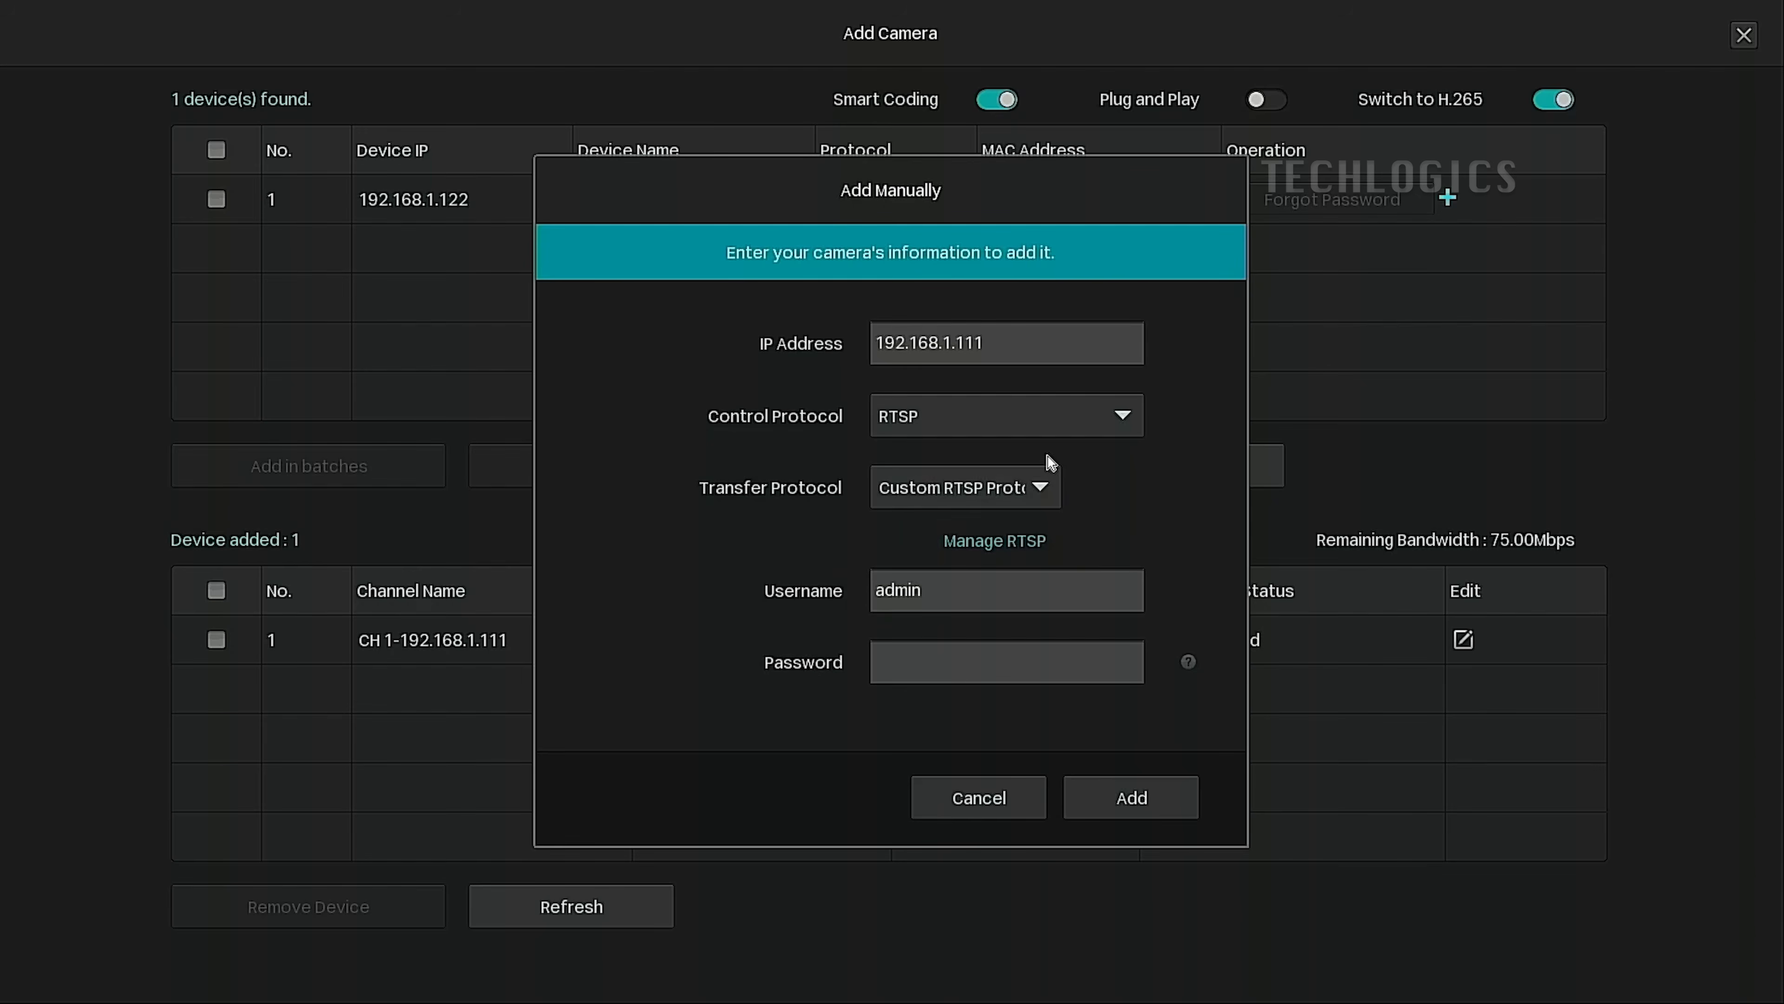
click(1047, 495)
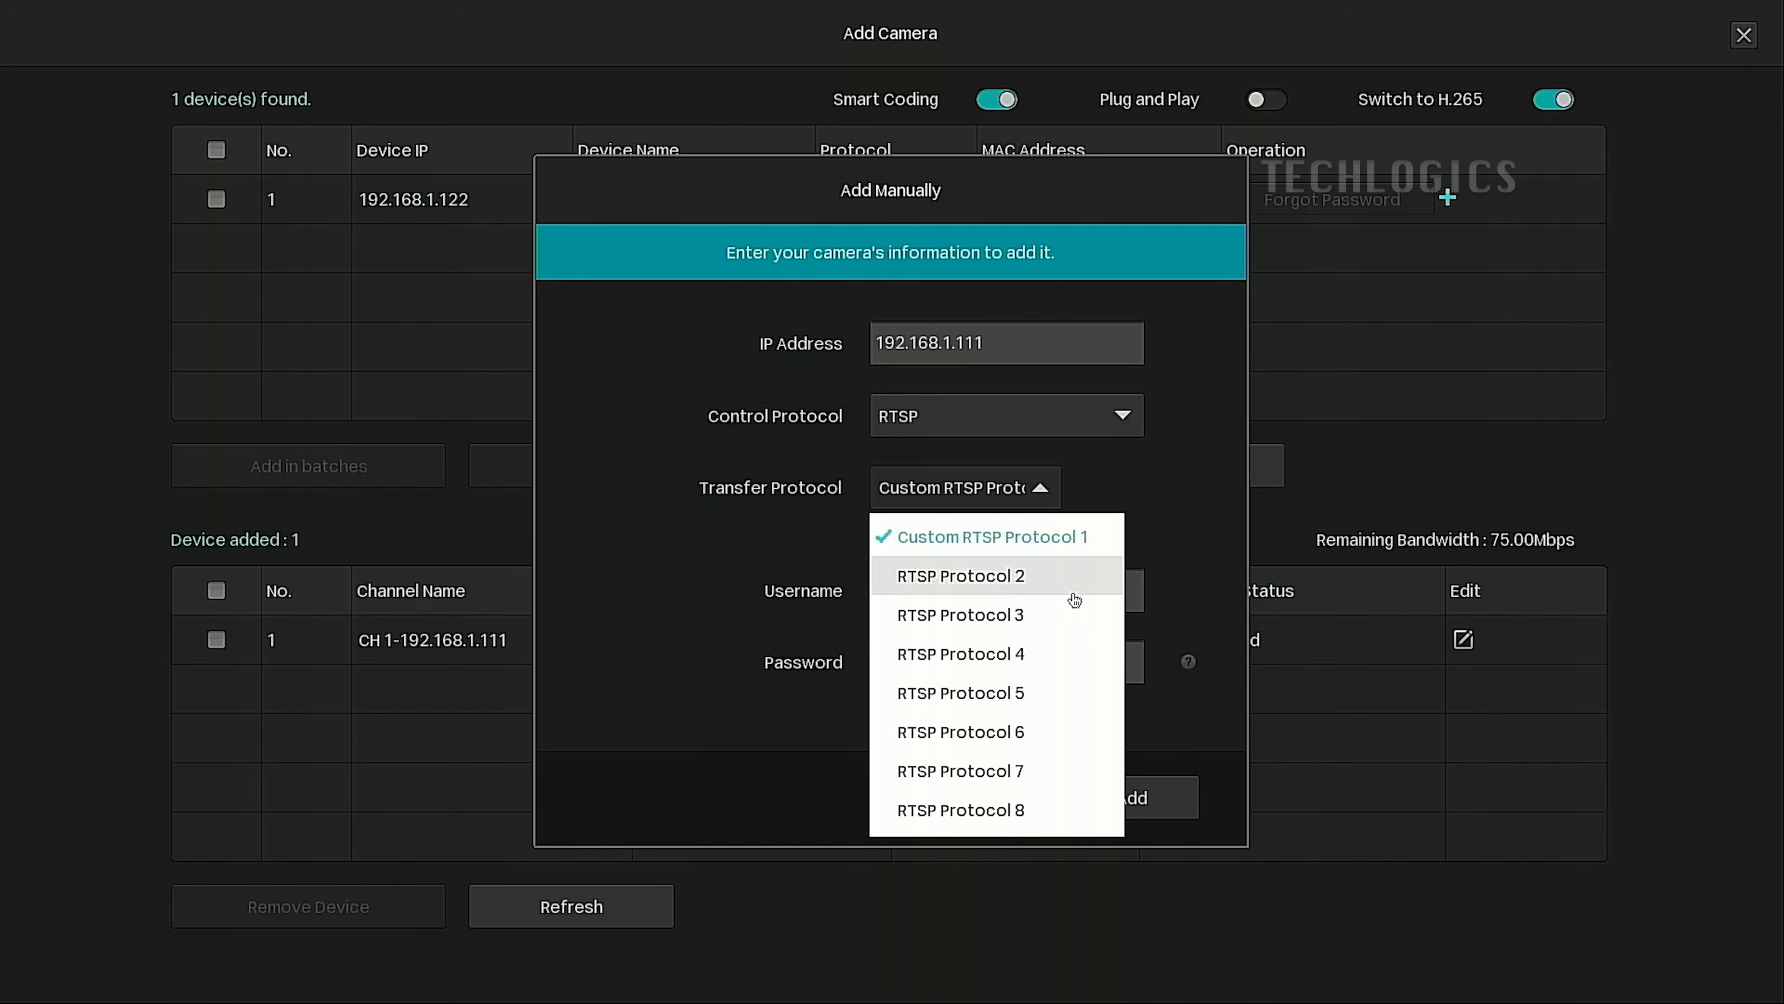
click(1165, 533)
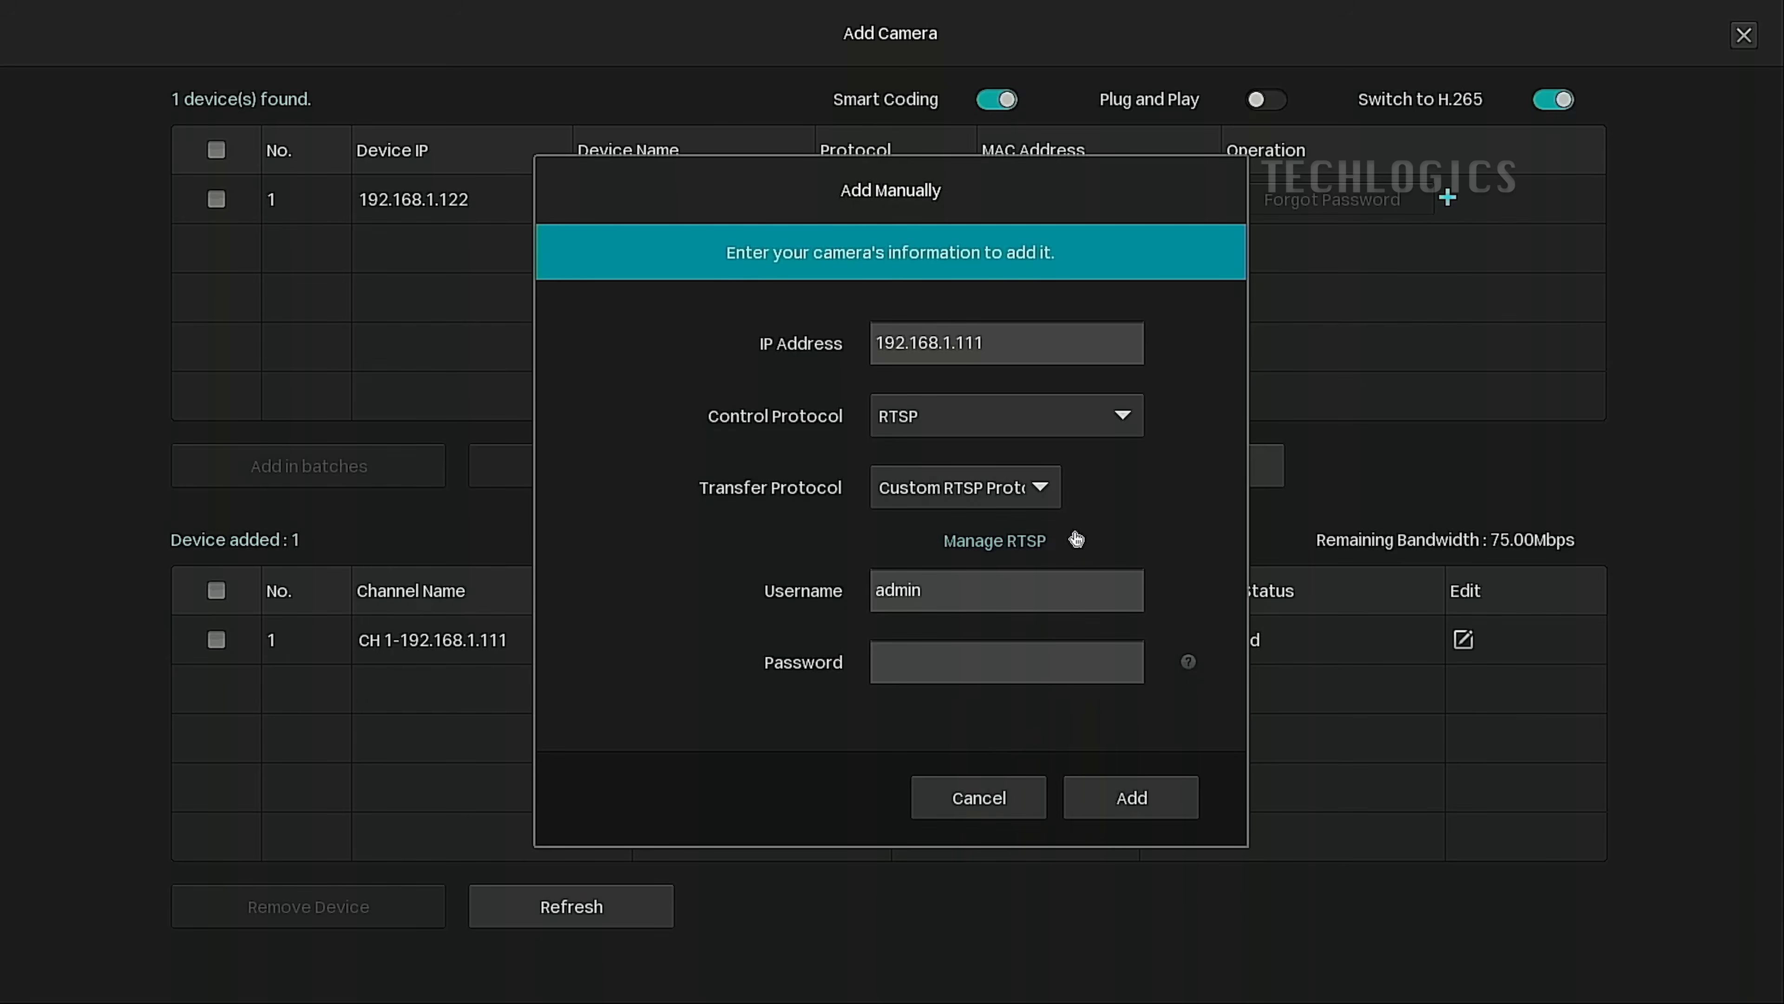
In RTSP management, select RTSP Protocol 2 and change its main stream path to streaming/channels/201/.
click(998, 543)
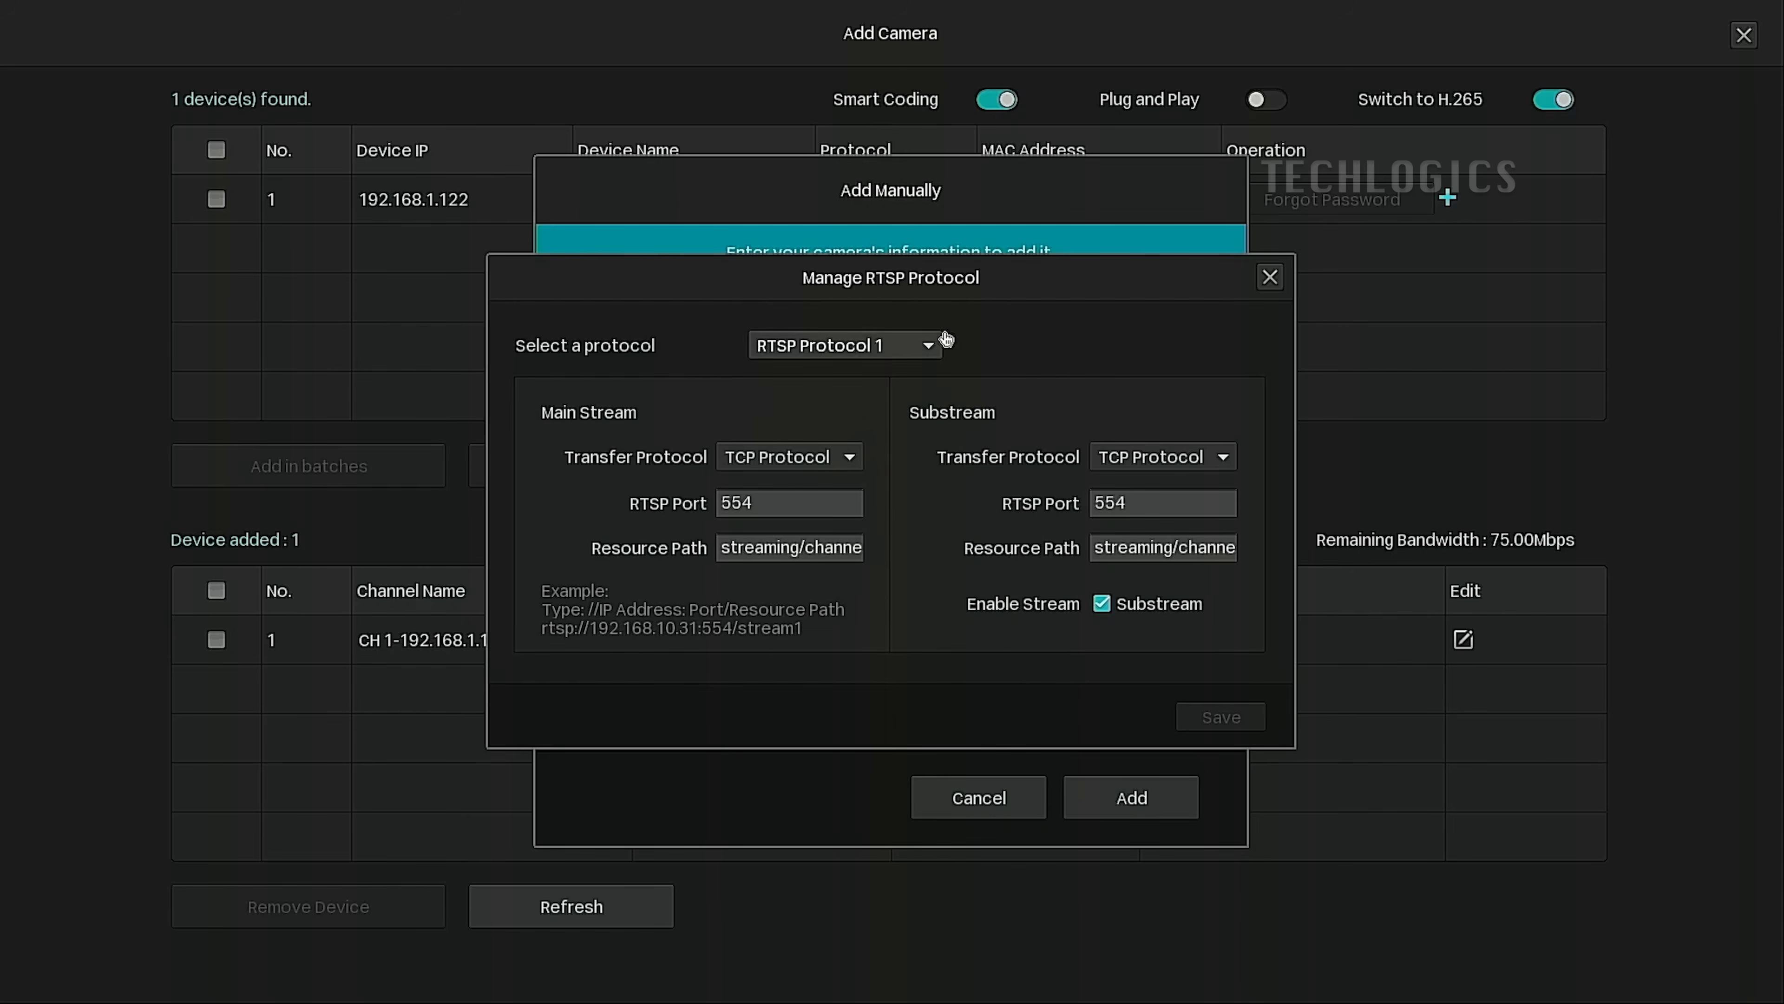
click(922, 348)
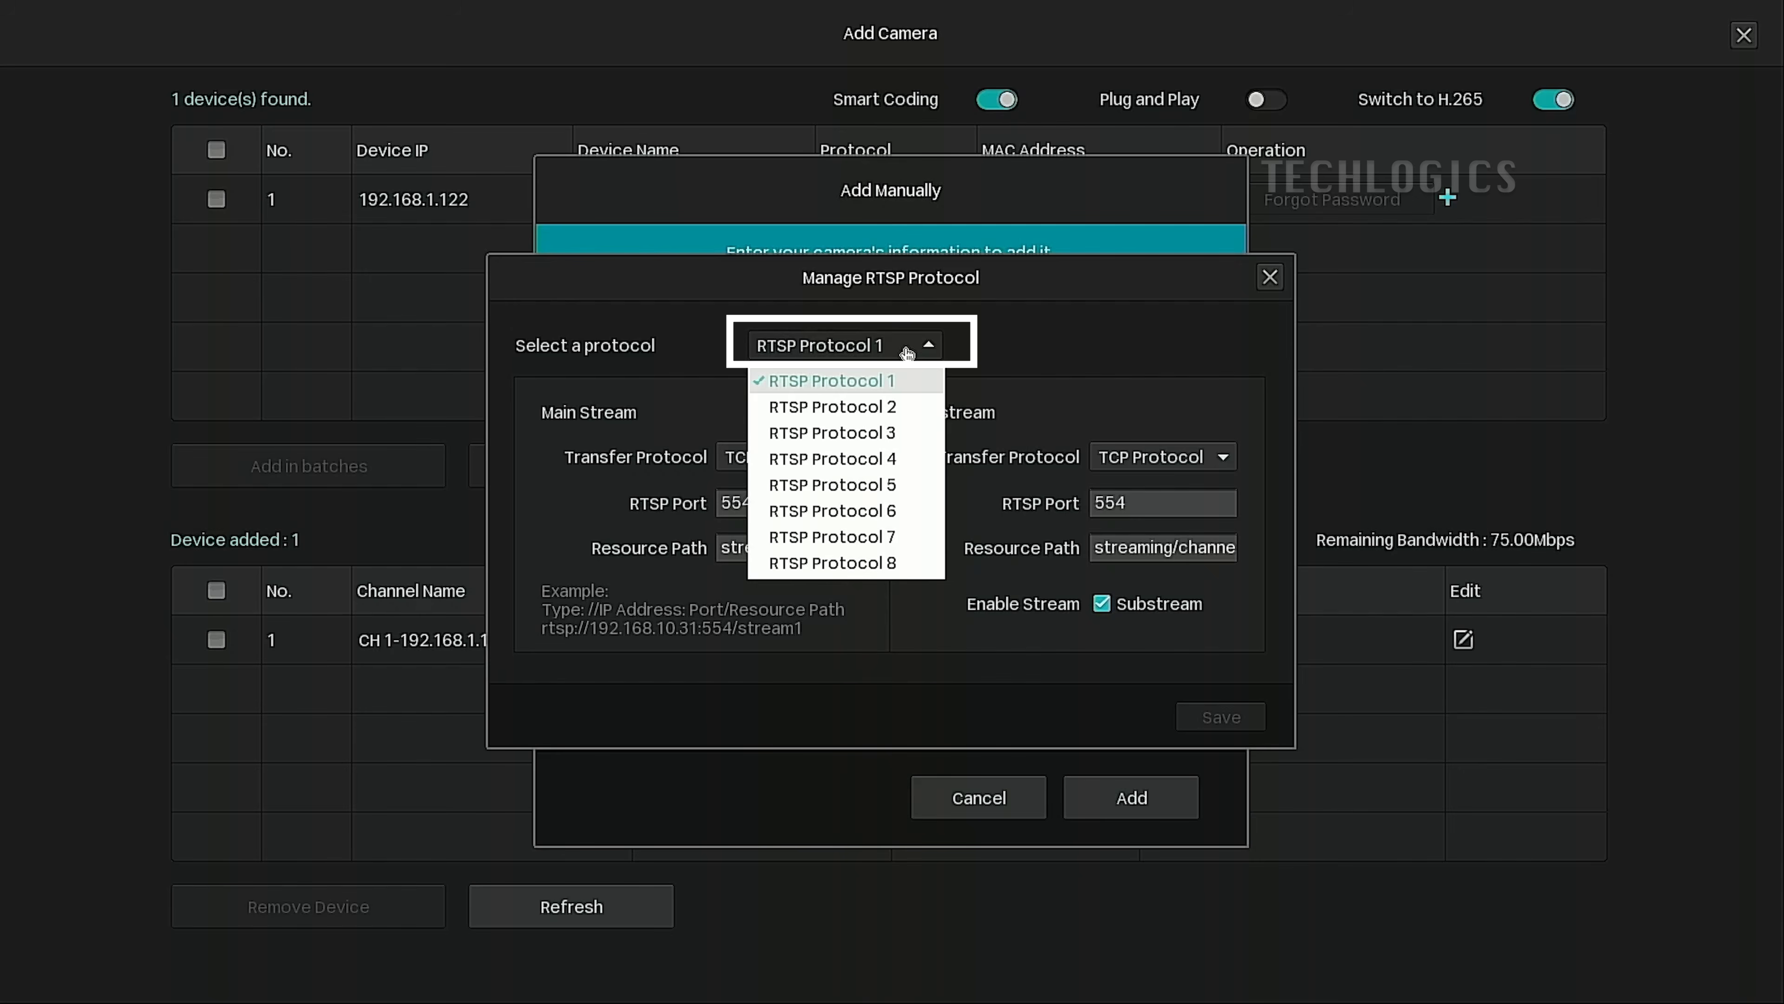
click(898, 406)
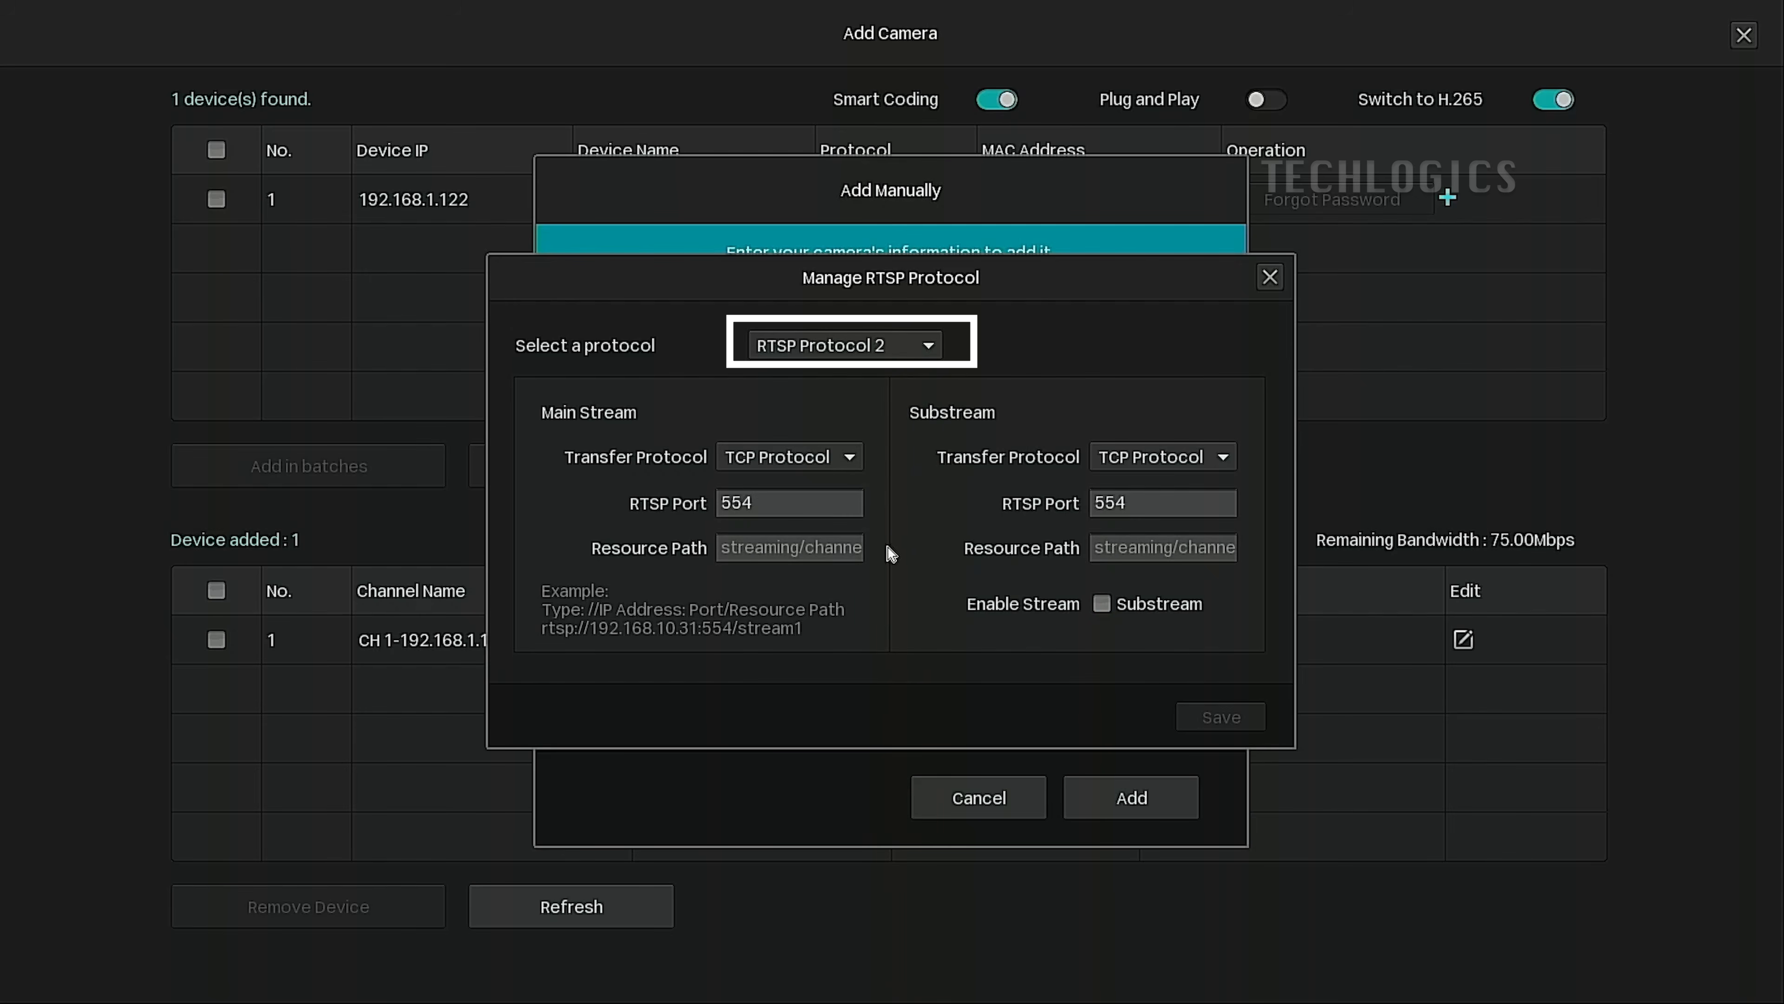
drag(843, 546, 1016, 556)
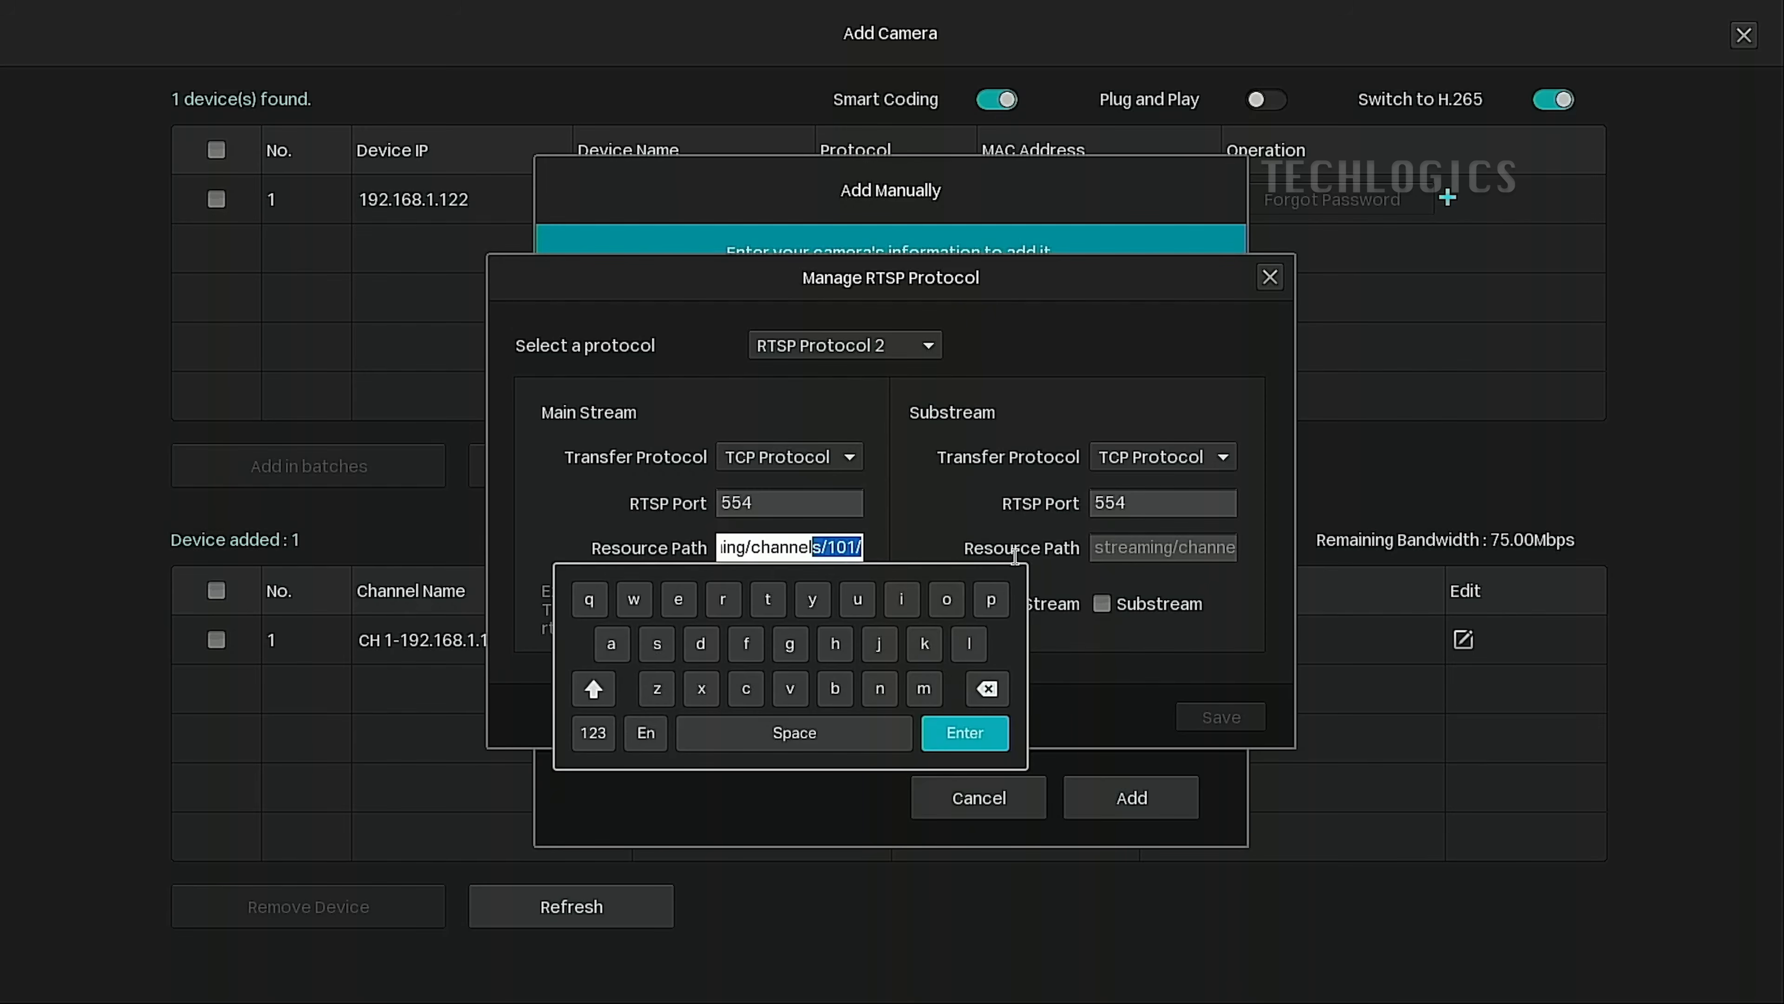
click(845, 546)
click(1003, 679)
click(593, 733)
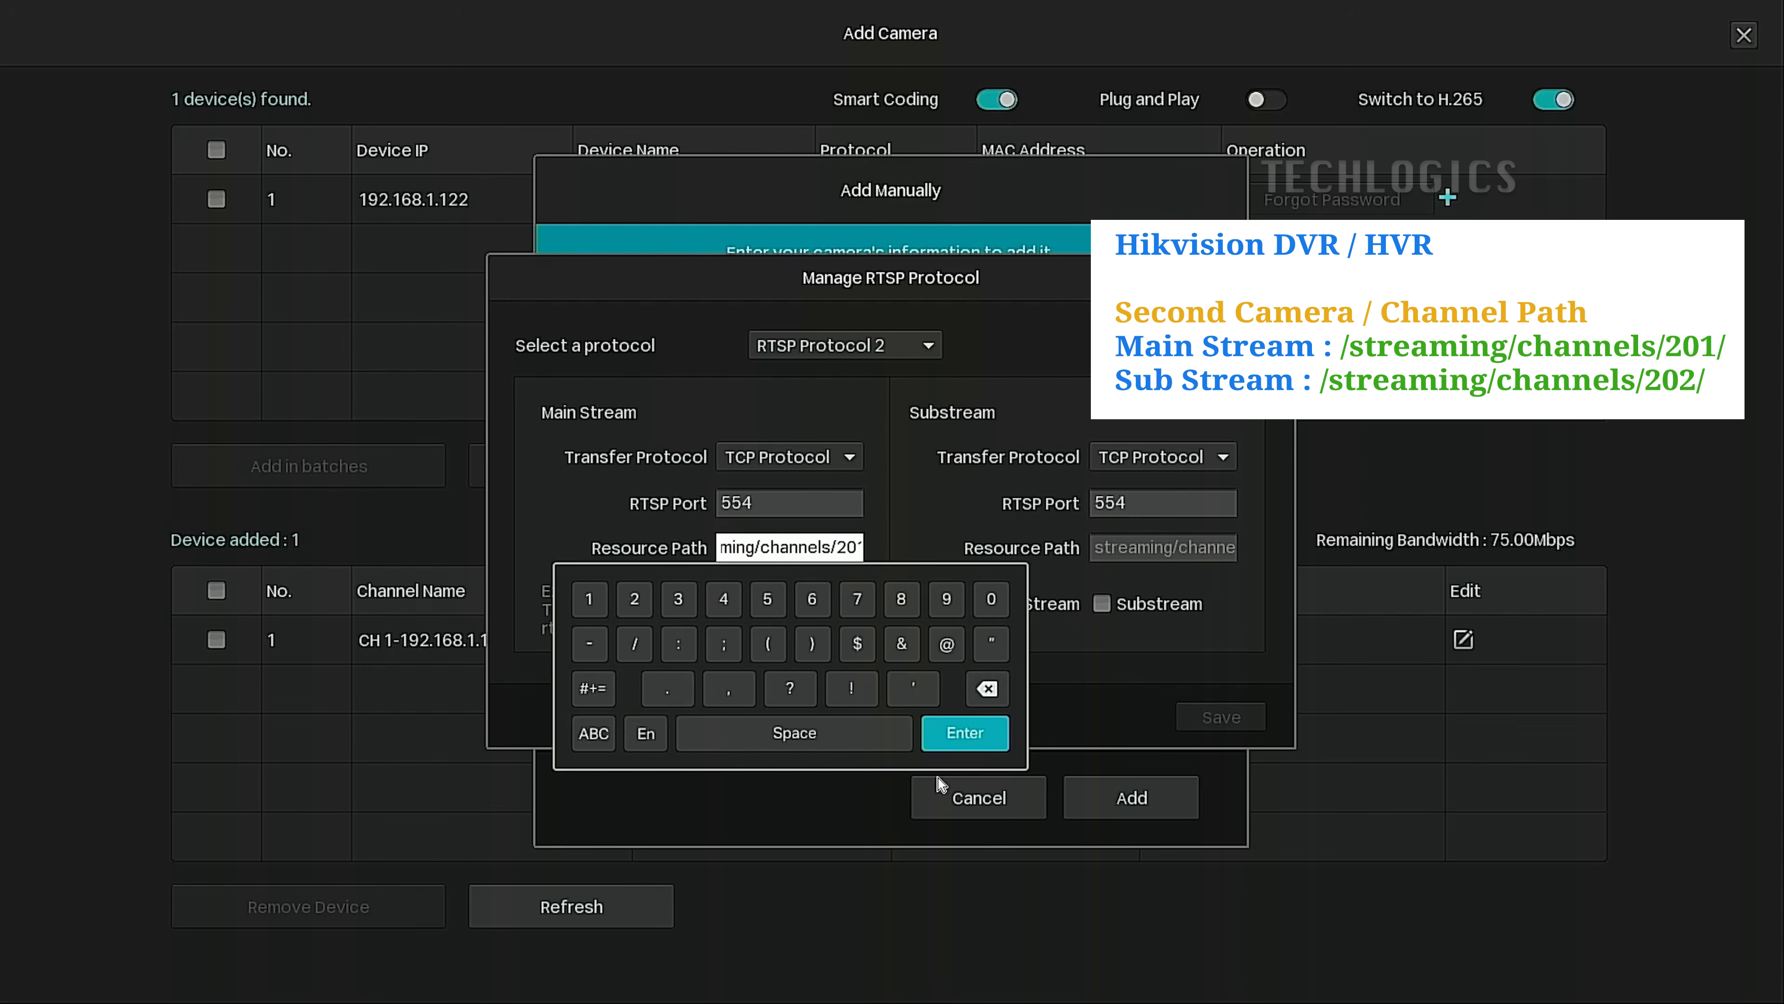
click(963, 750)
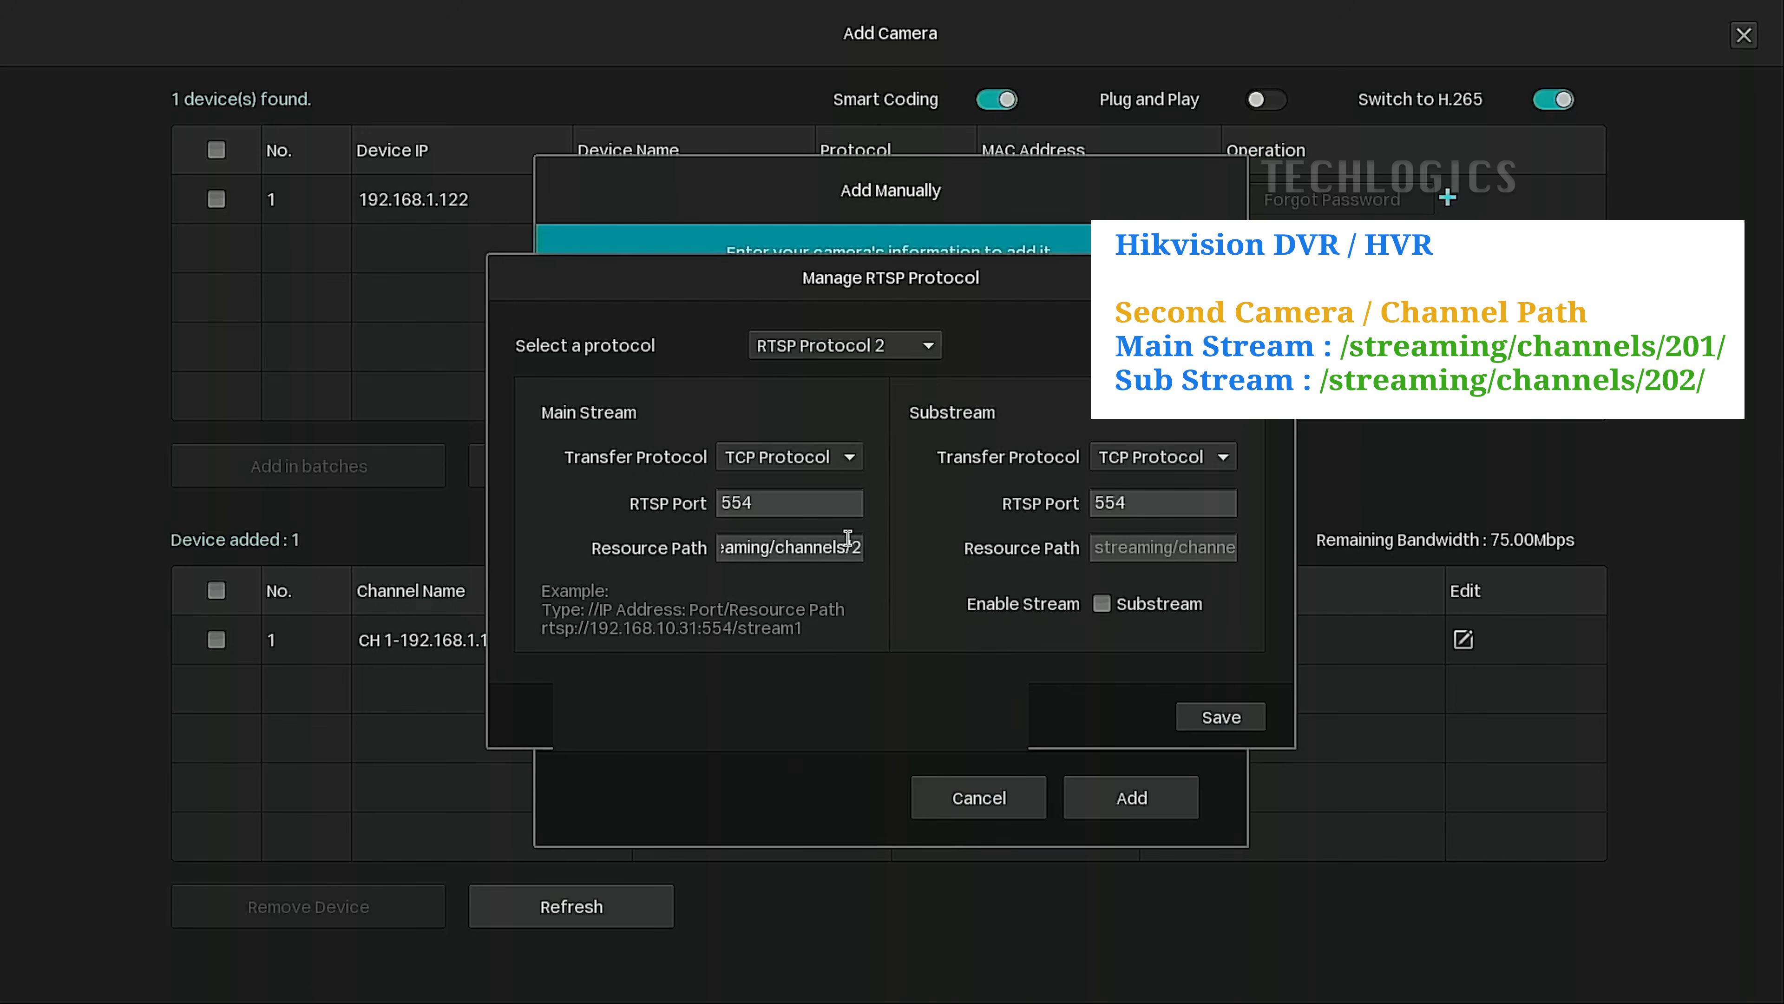
Change the substream path to streaming/channels/202/, enable the substream, and verify both paths.
click(1219, 551)
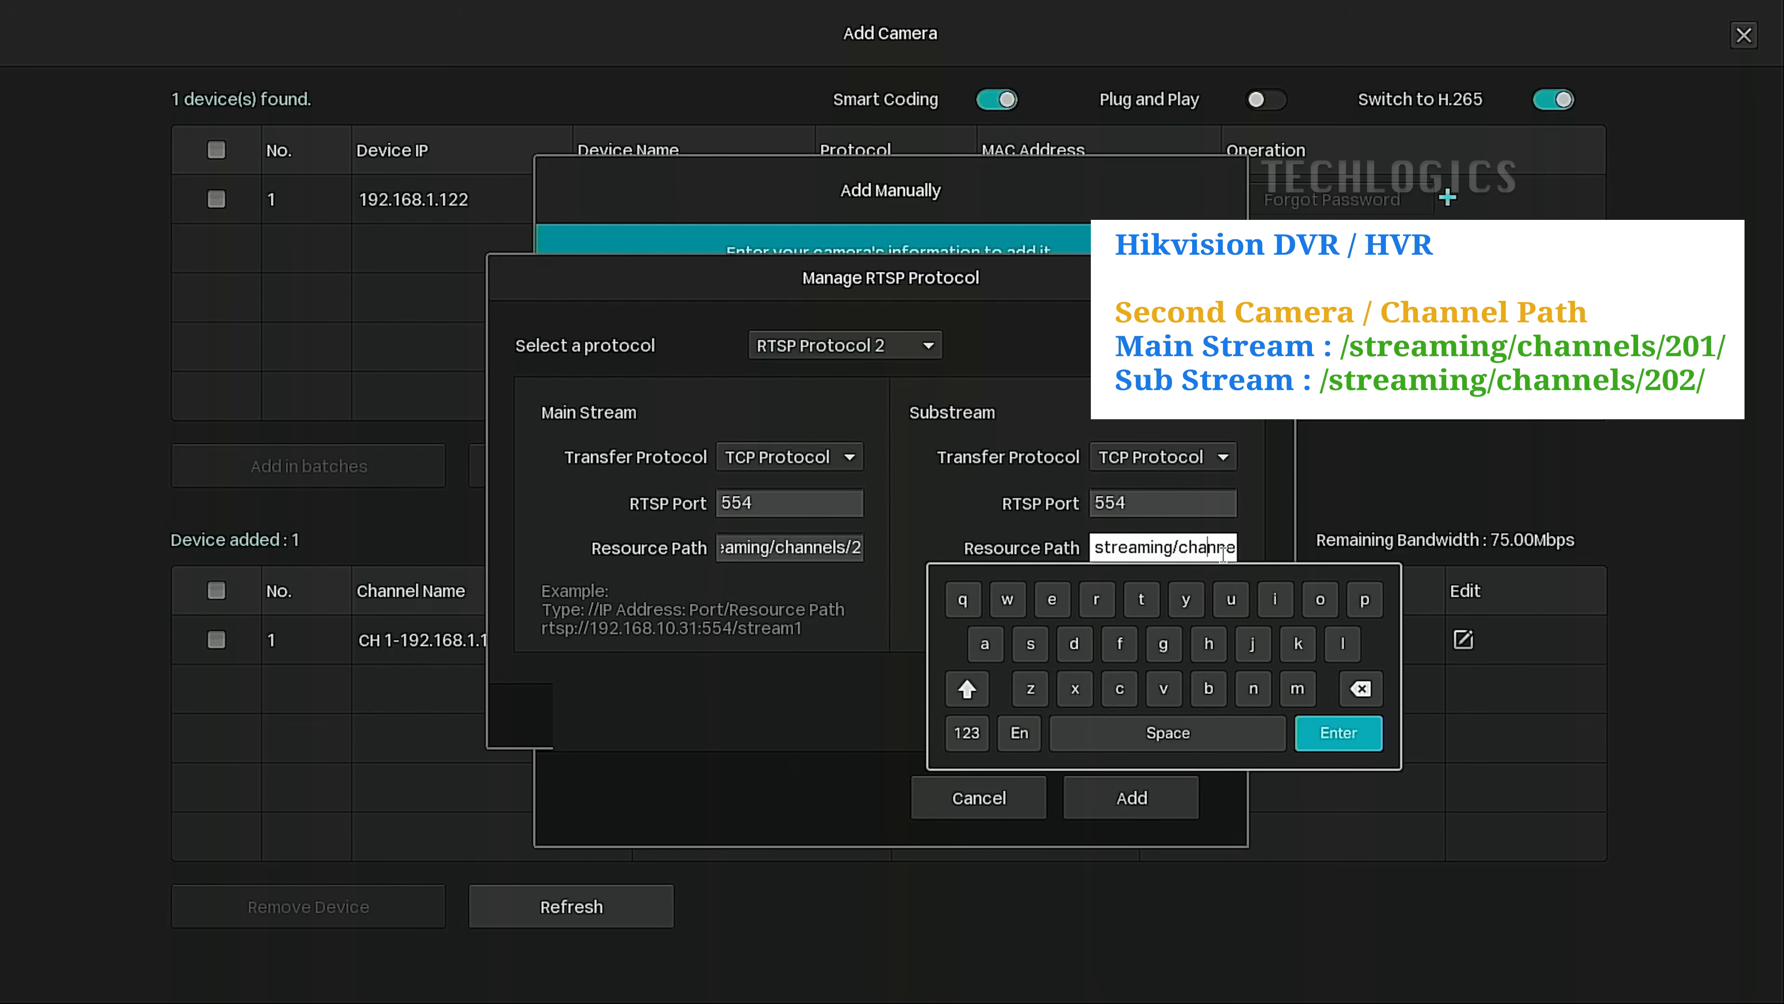
drag(1223, 546, 1297, 547)
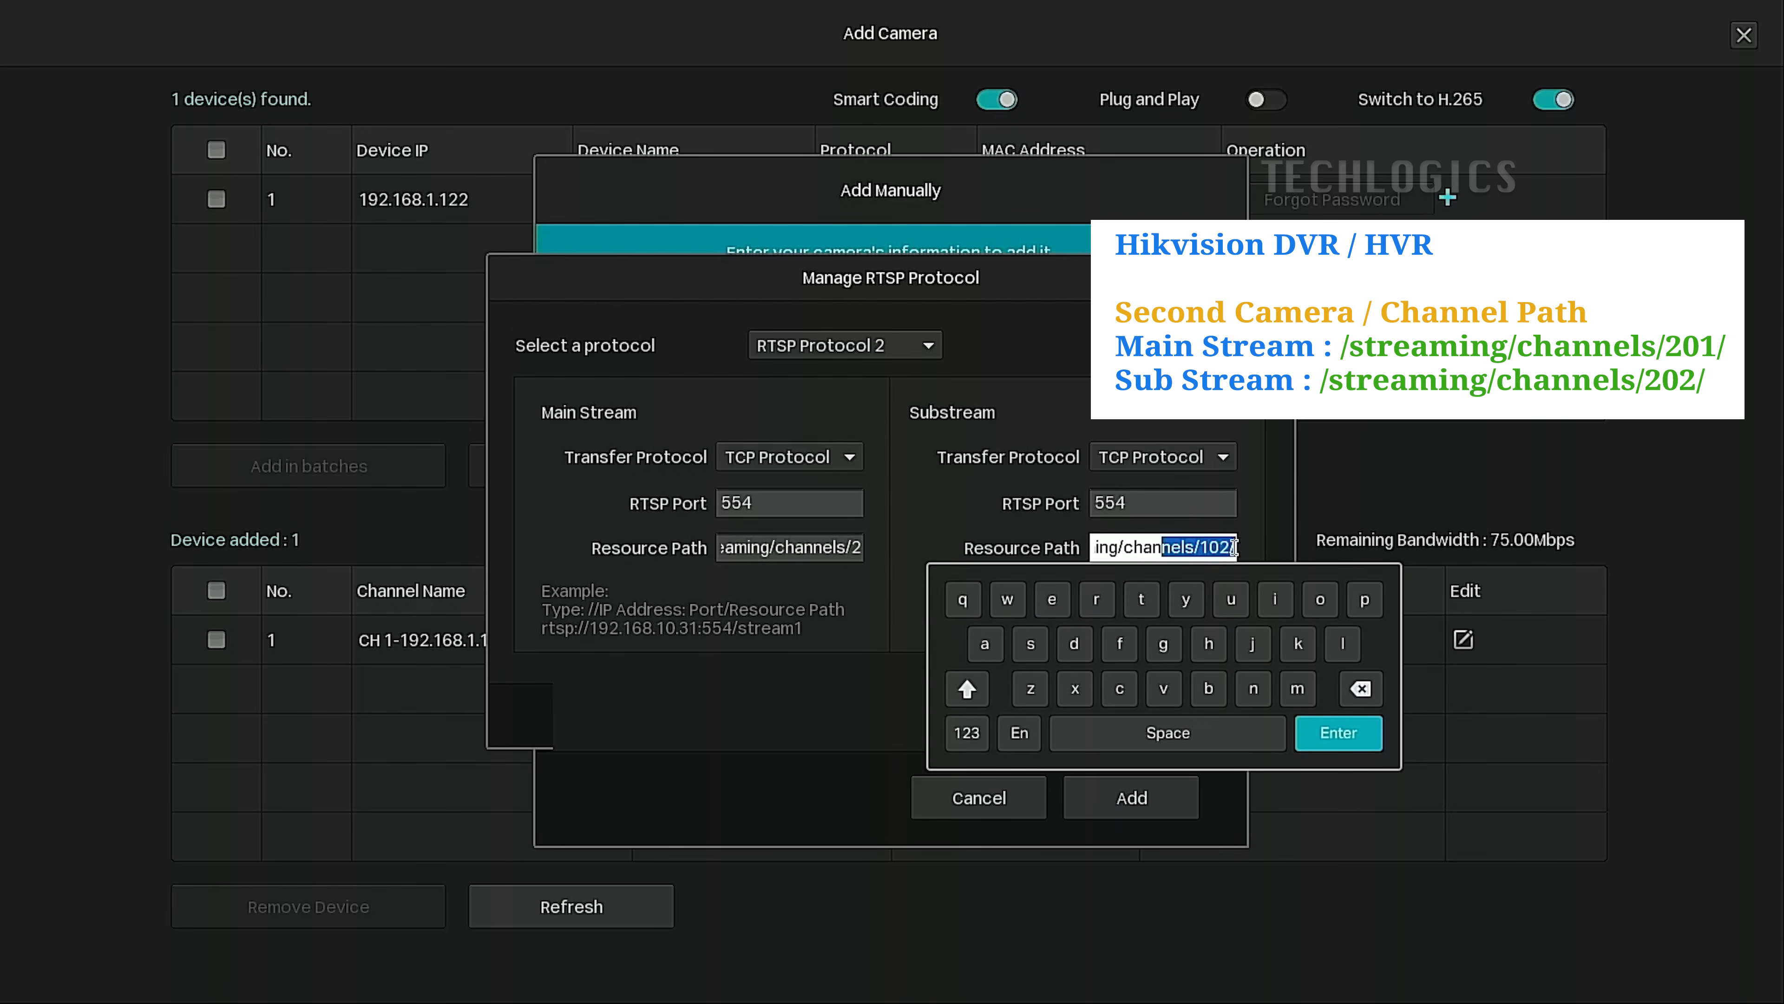
click(1215, 549)
click(1360, 689)
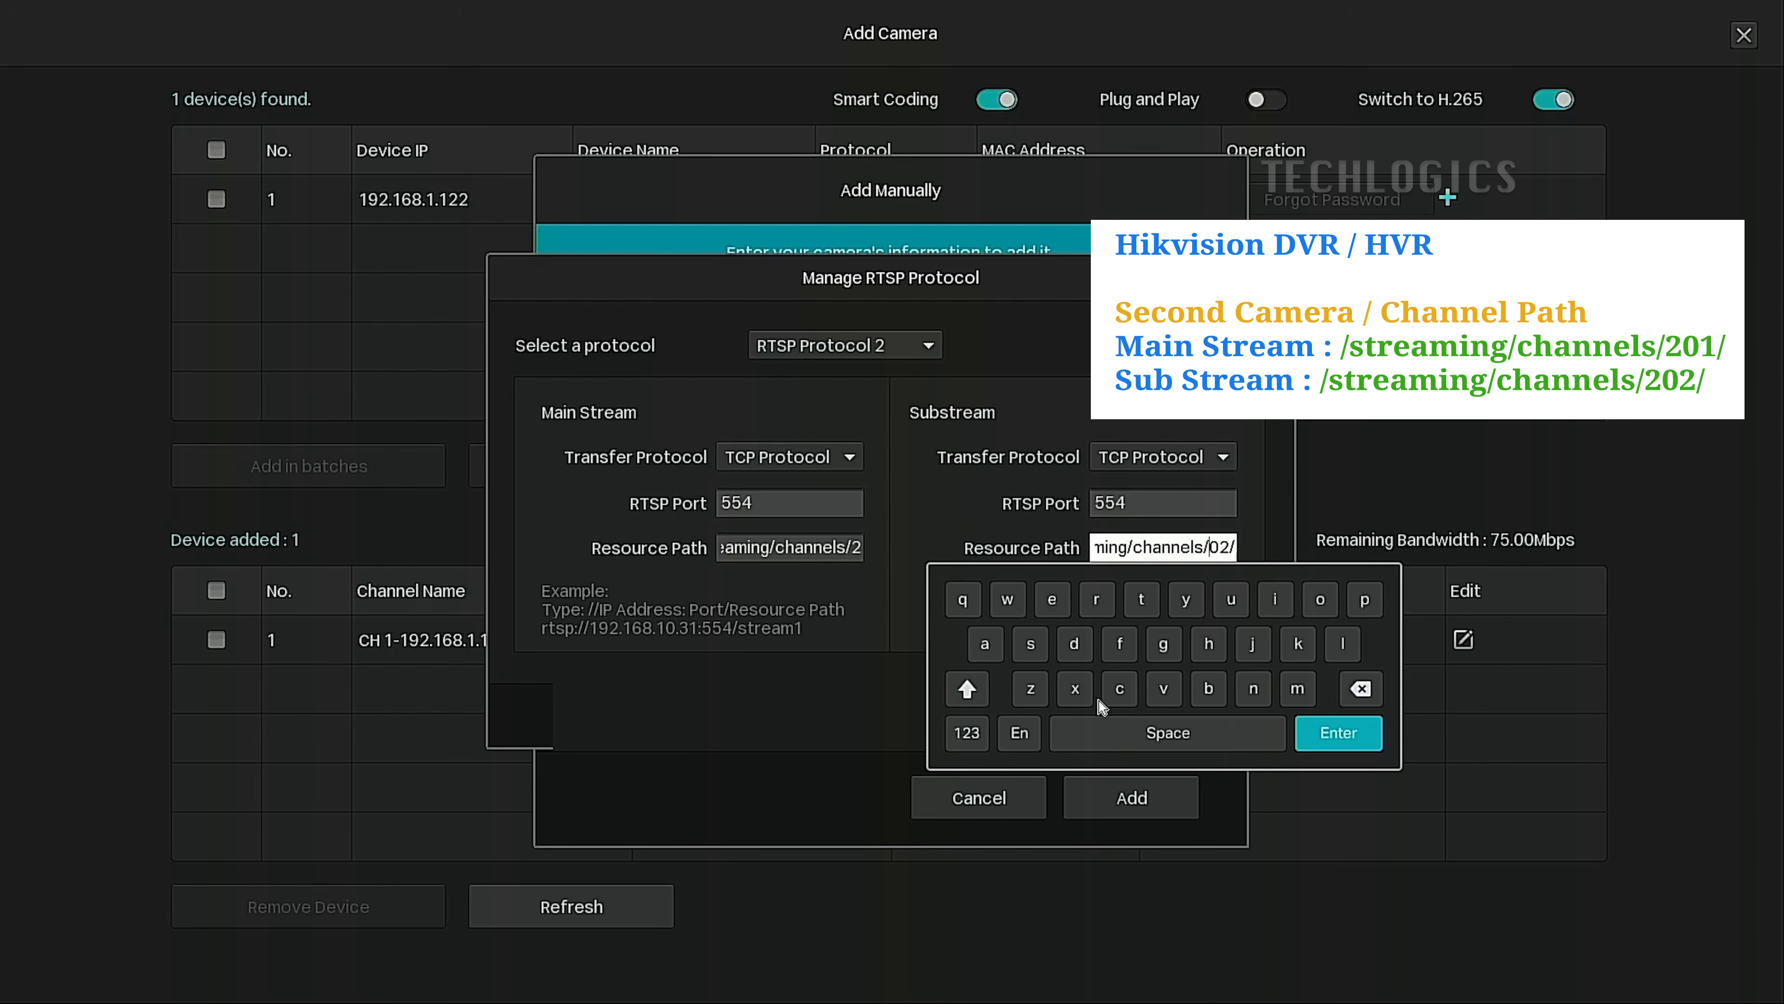
click(966, 733)
click(1007, 599)
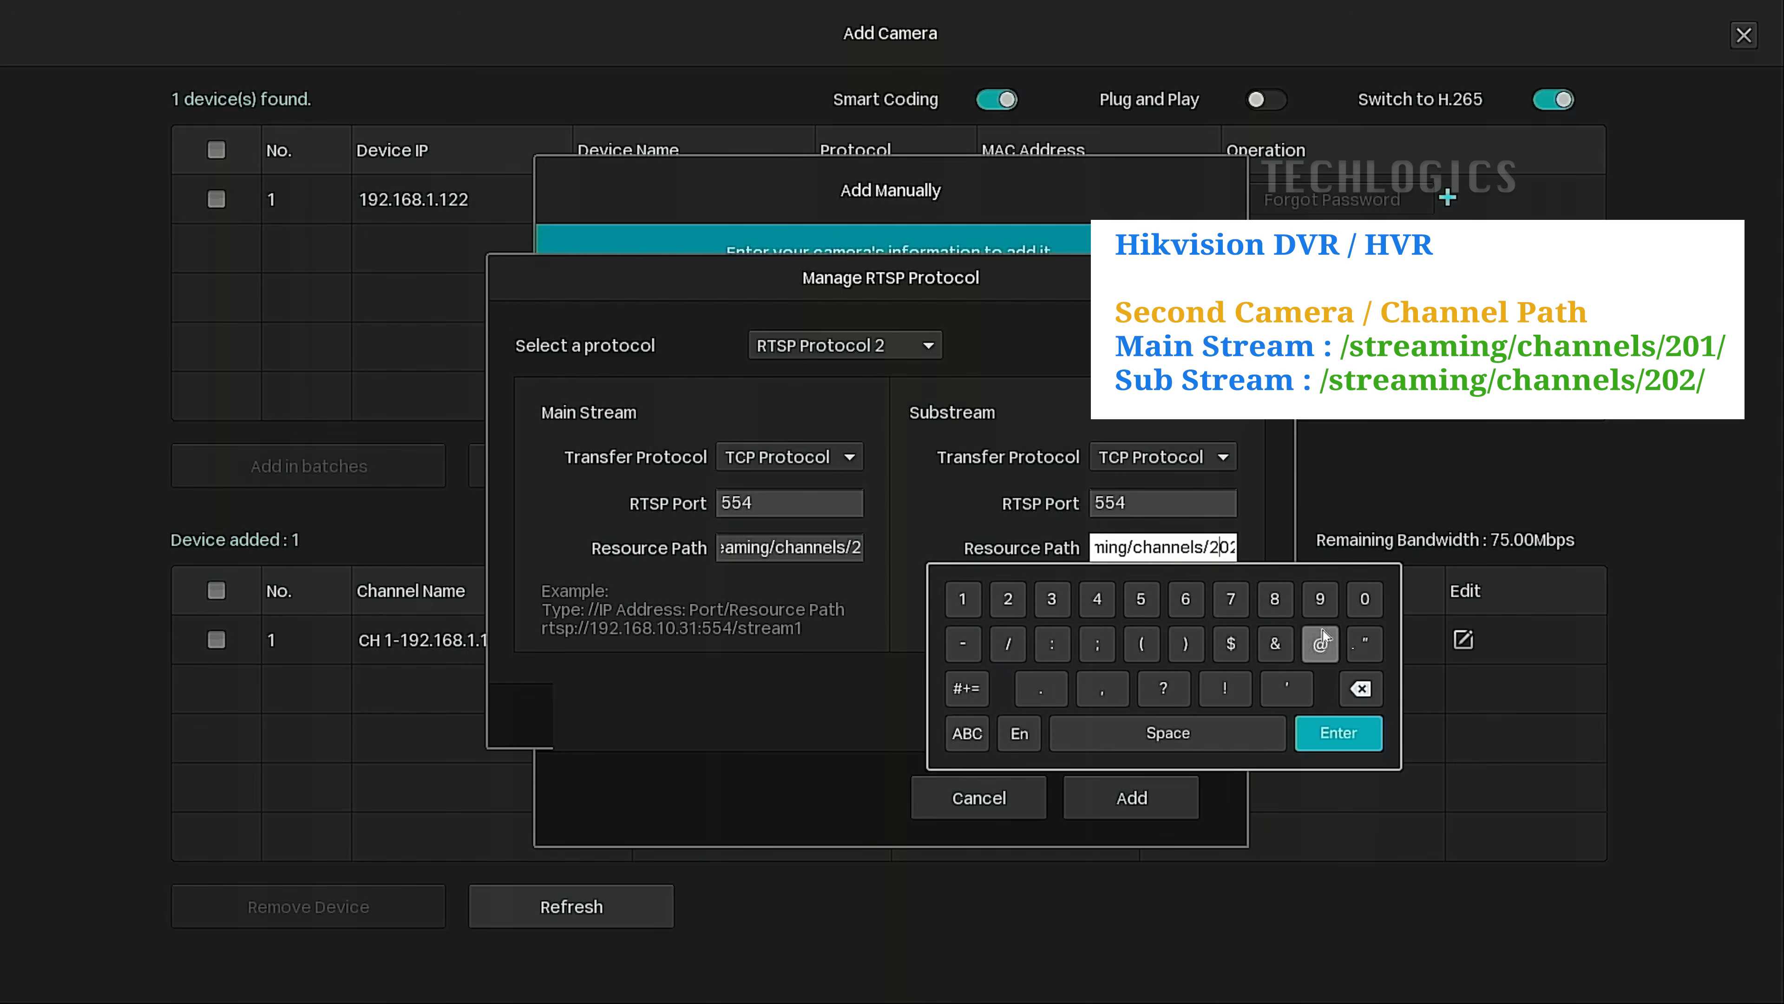
click(1363, 727)
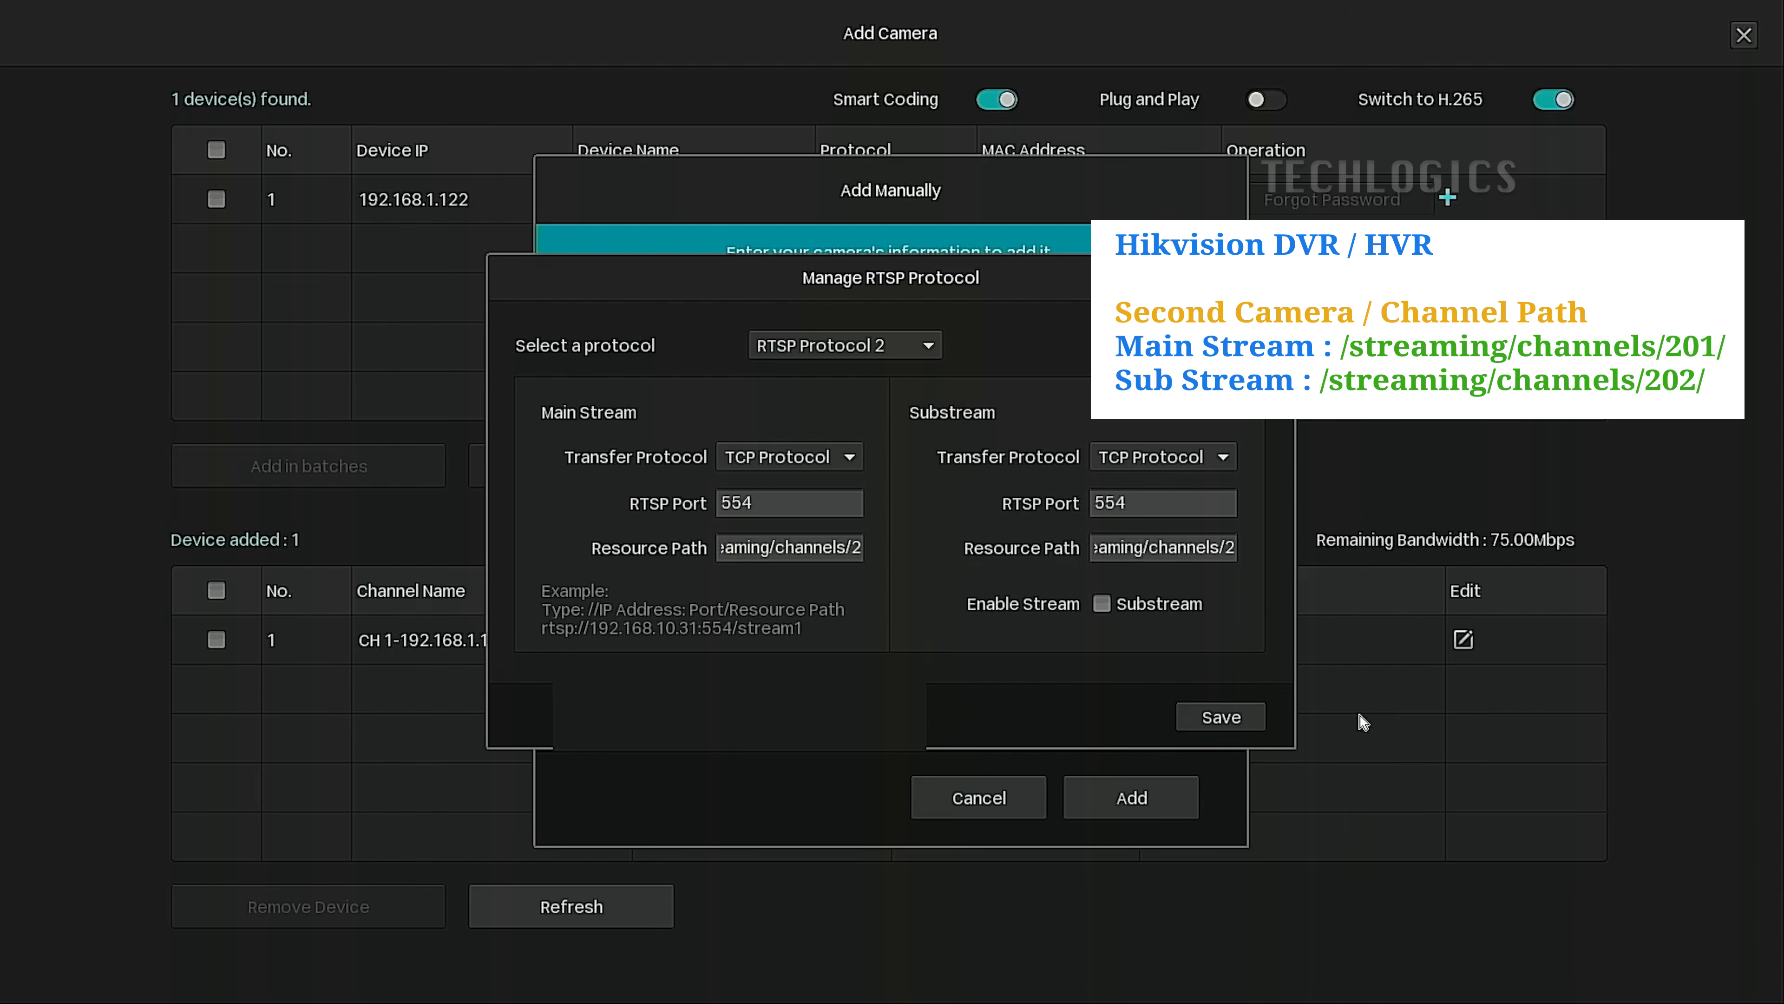
click(1100, 604)
drag(1223, 550, 1332, 547)
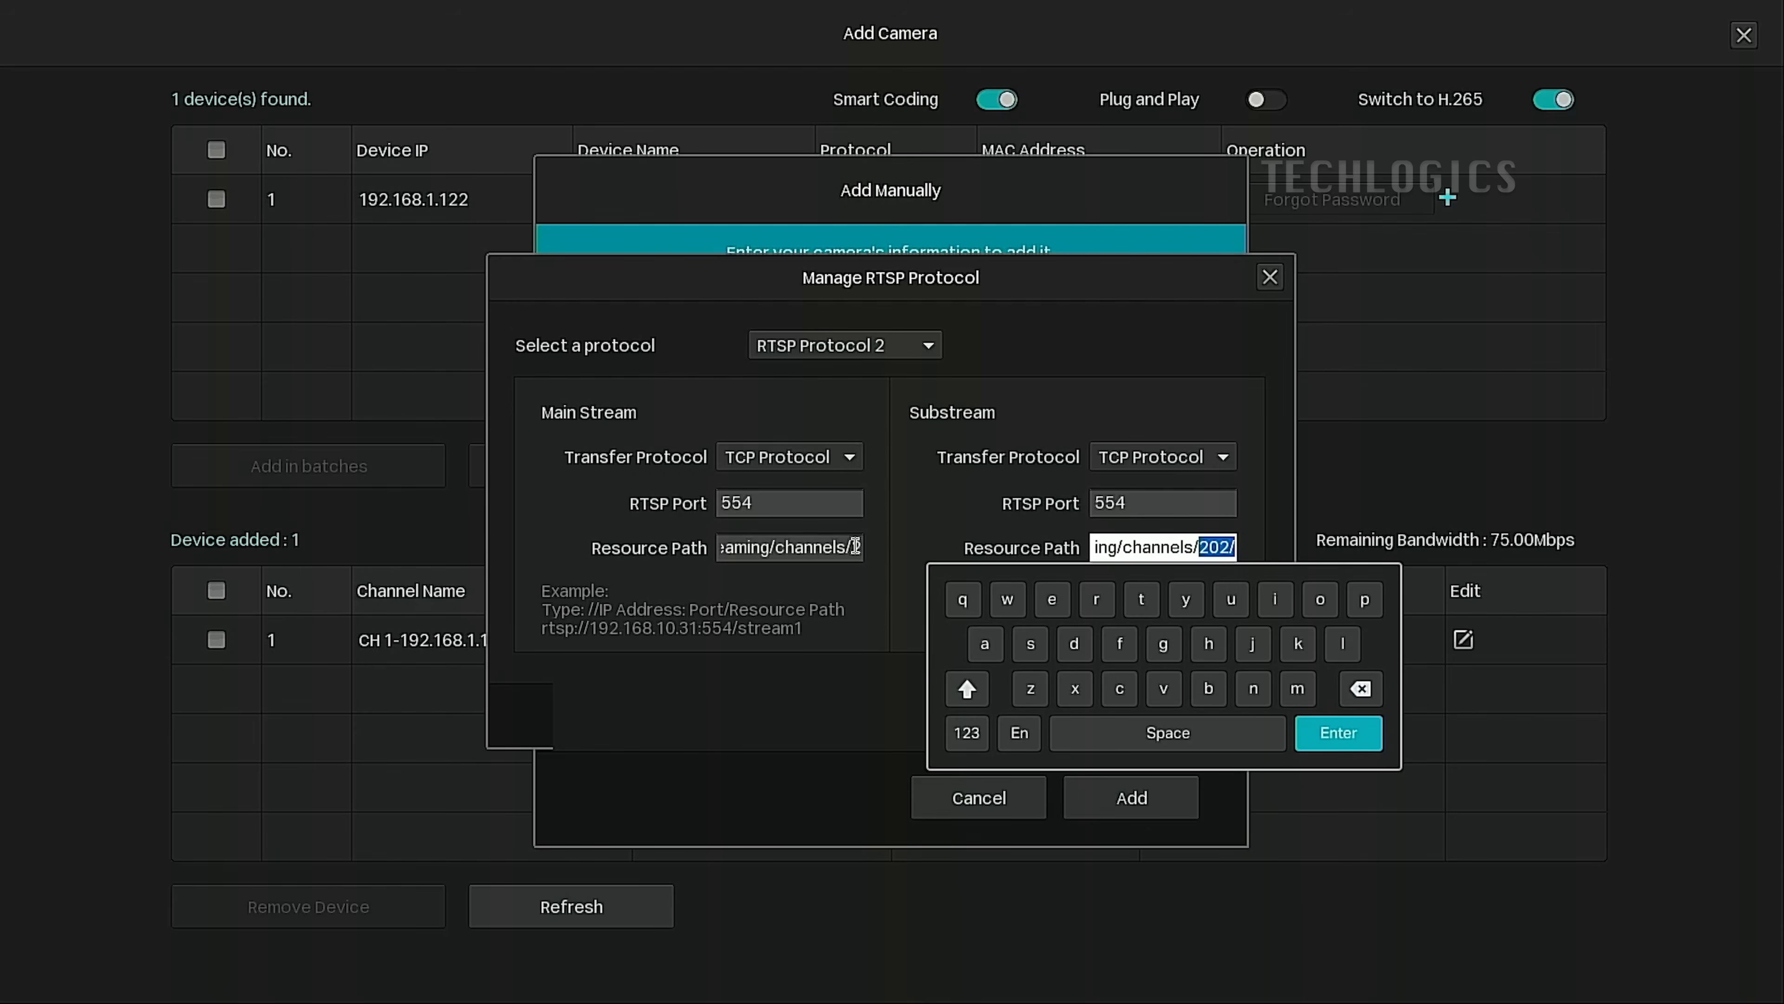
drag(850, 546, 1005, 550)
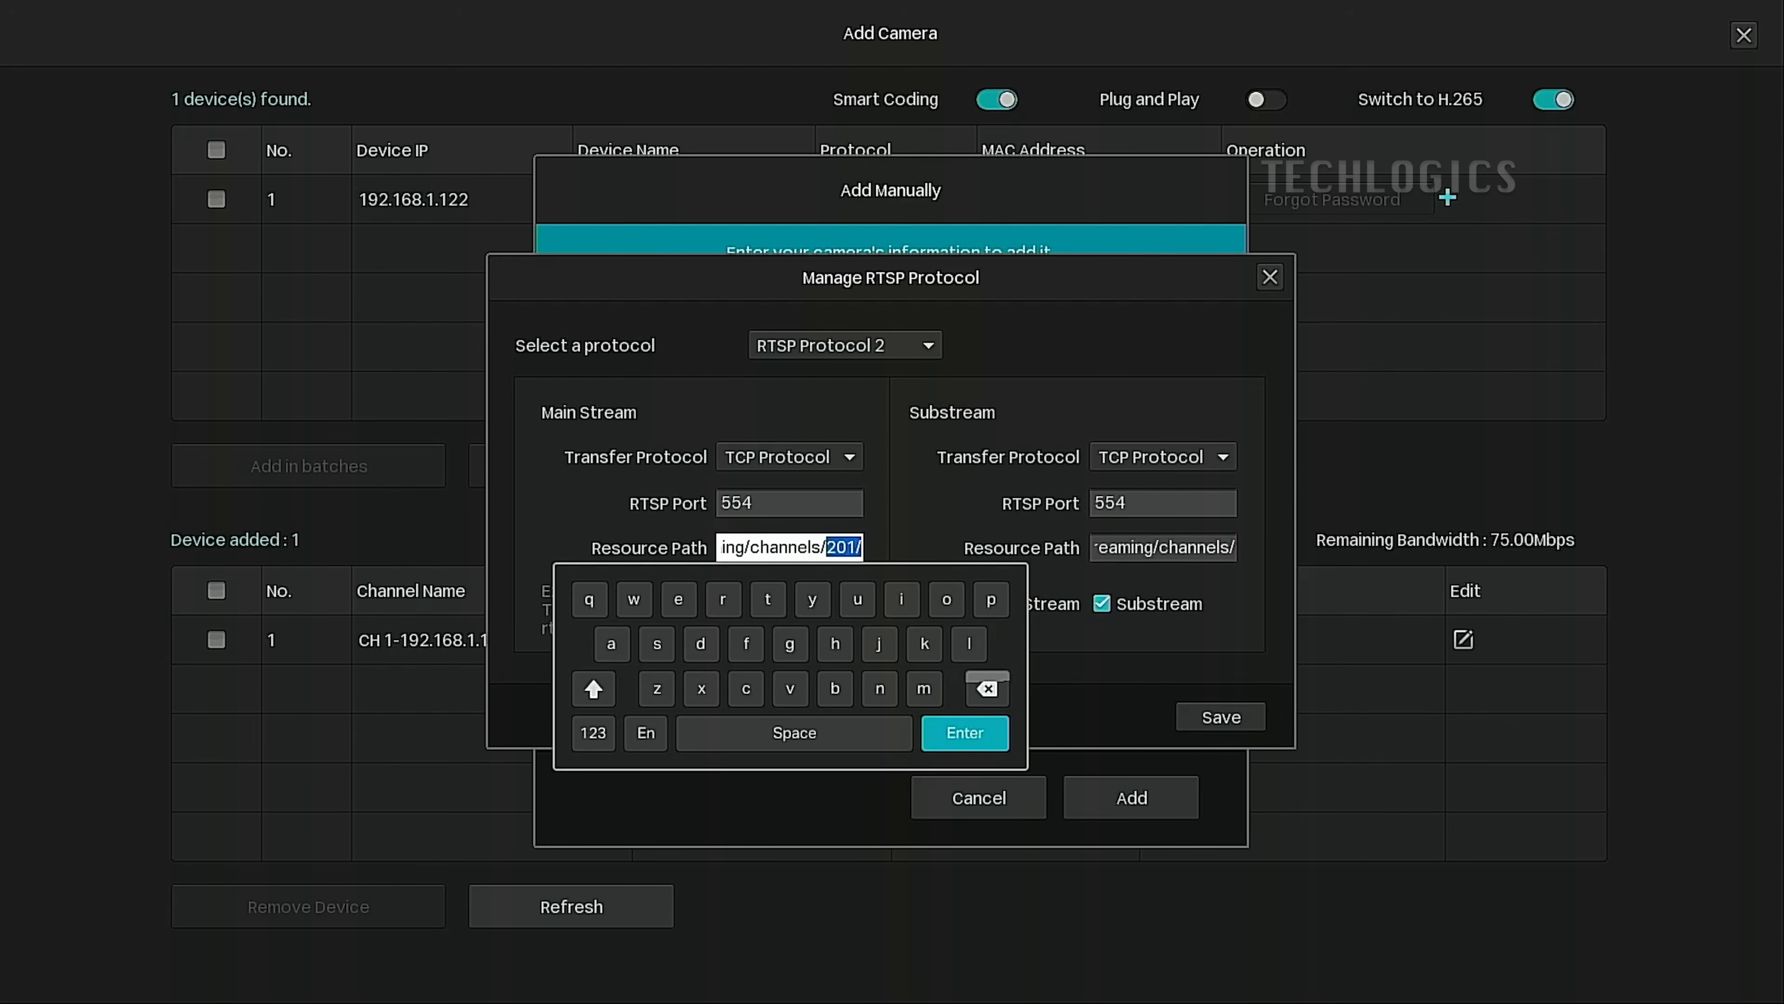
click(965, 732)
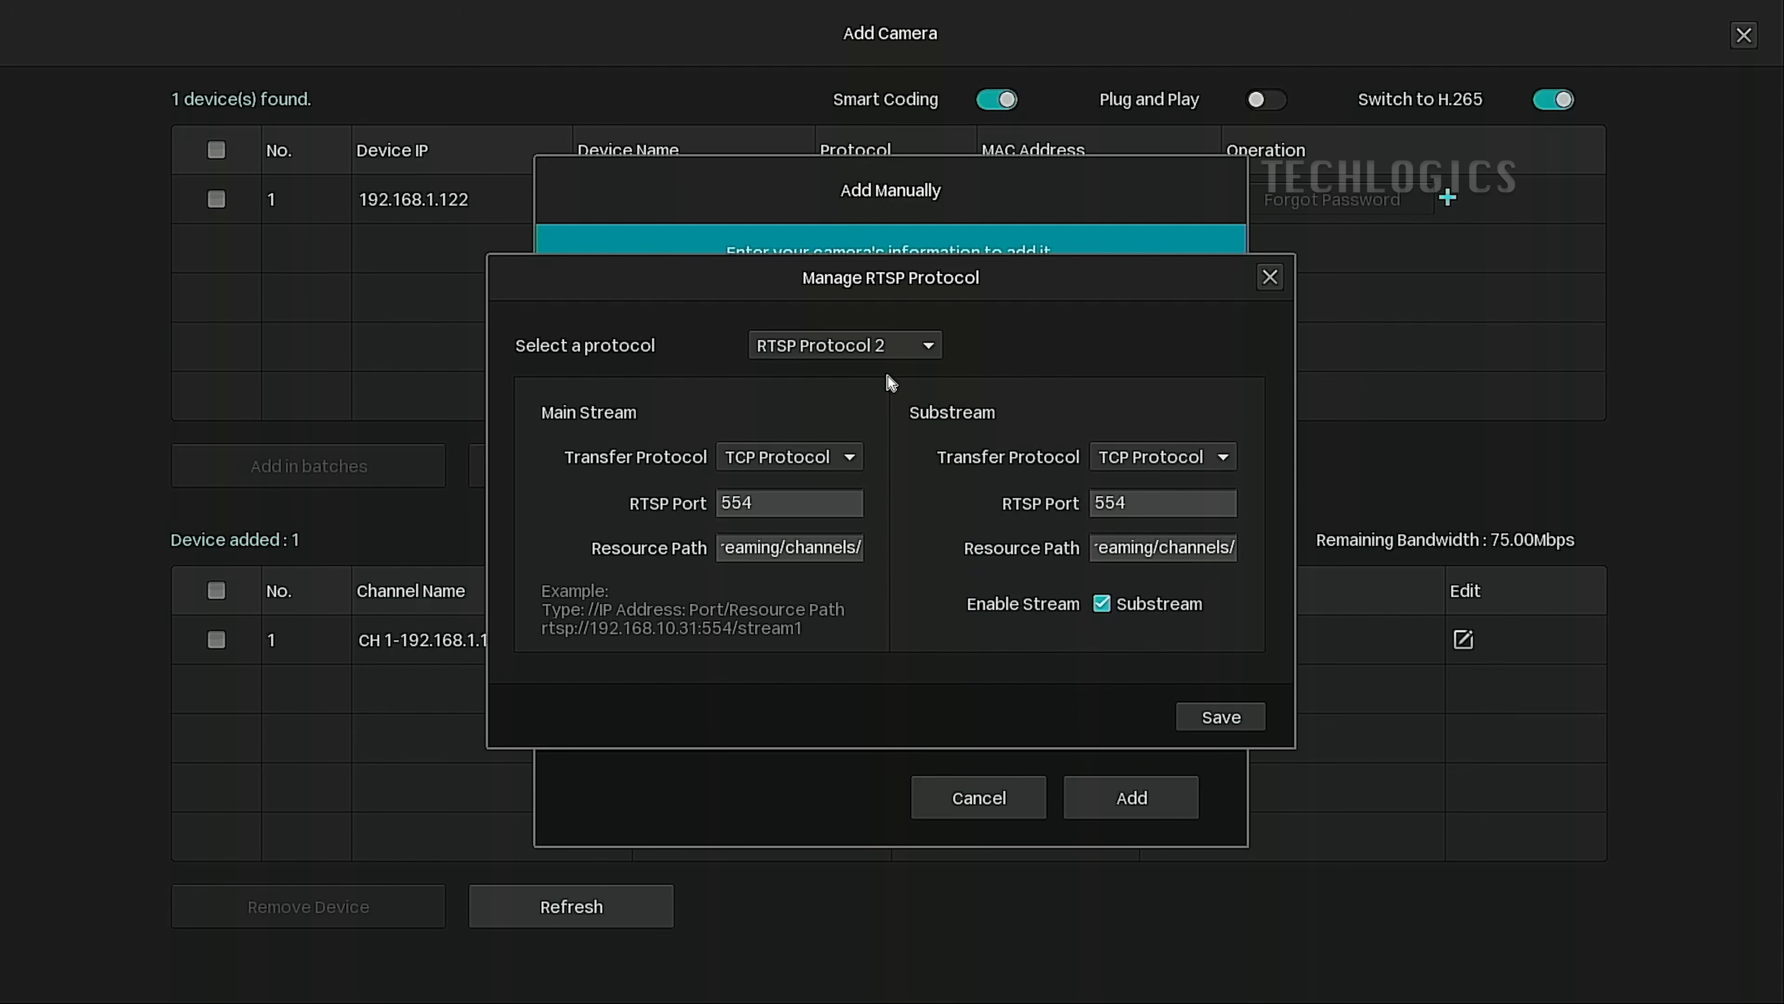
Save RTSP Protocol 2 and assign Custom RTSP Protocol 2 as the camera's transfer protocol.
click(1244, 724)
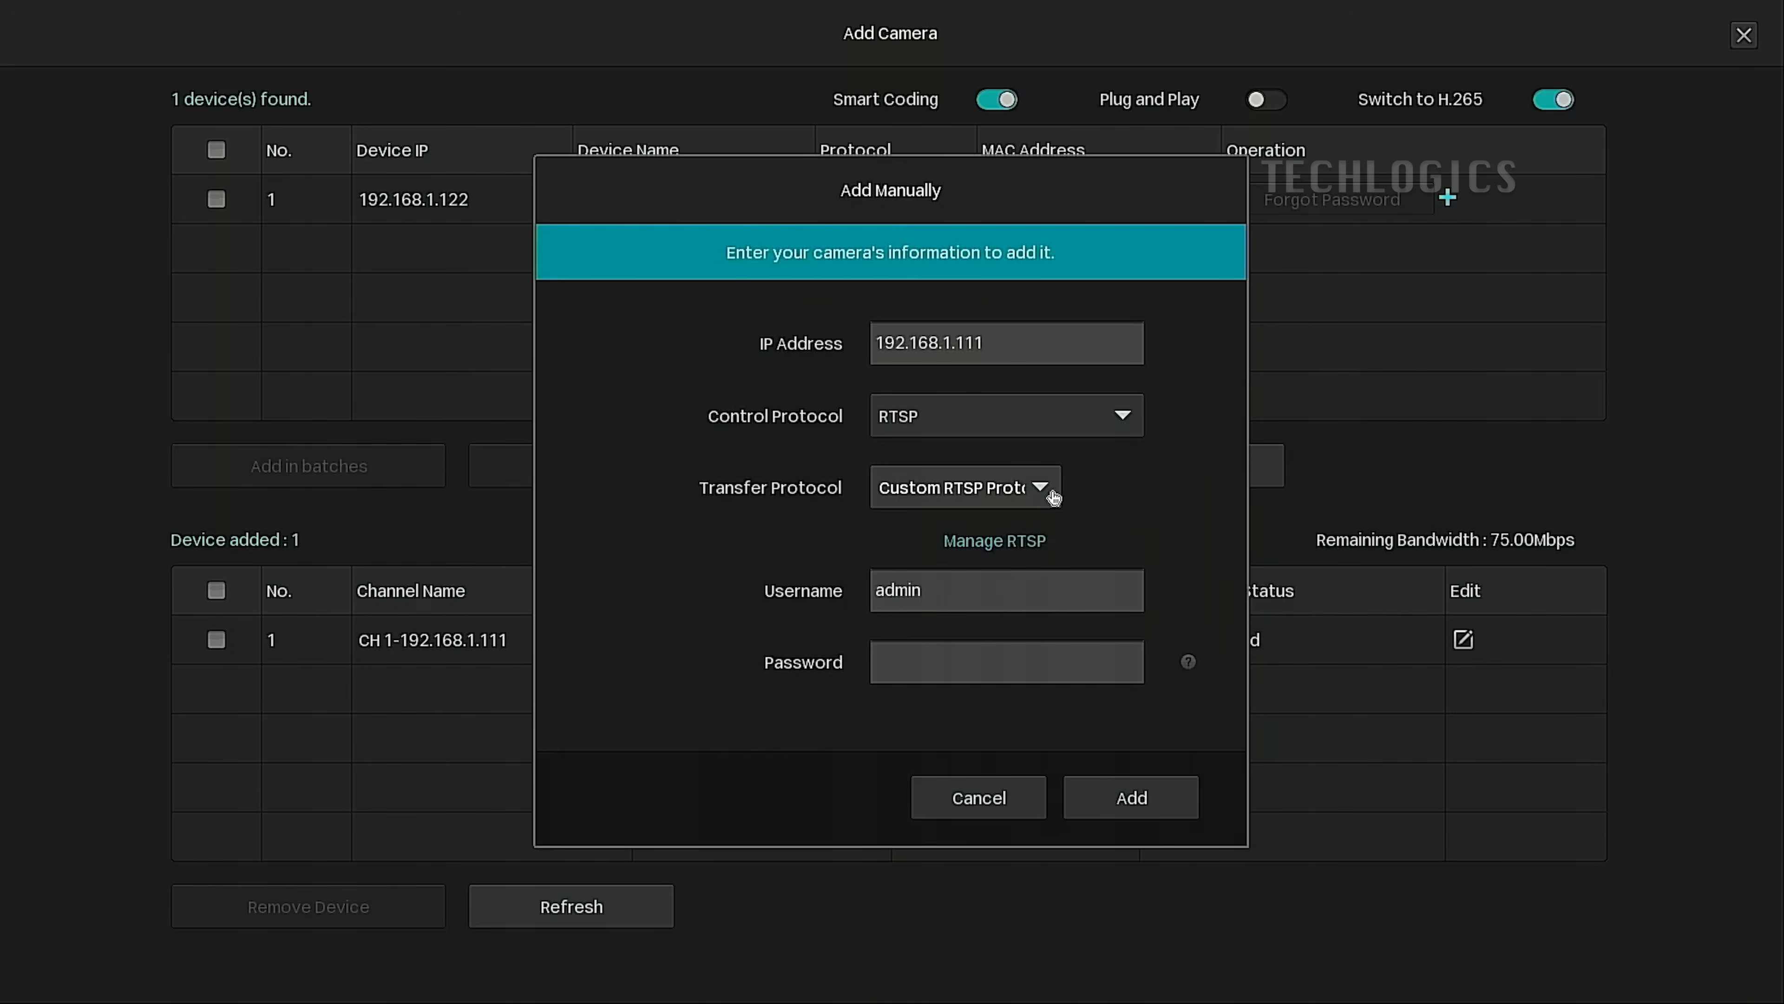
click(1042, 493)
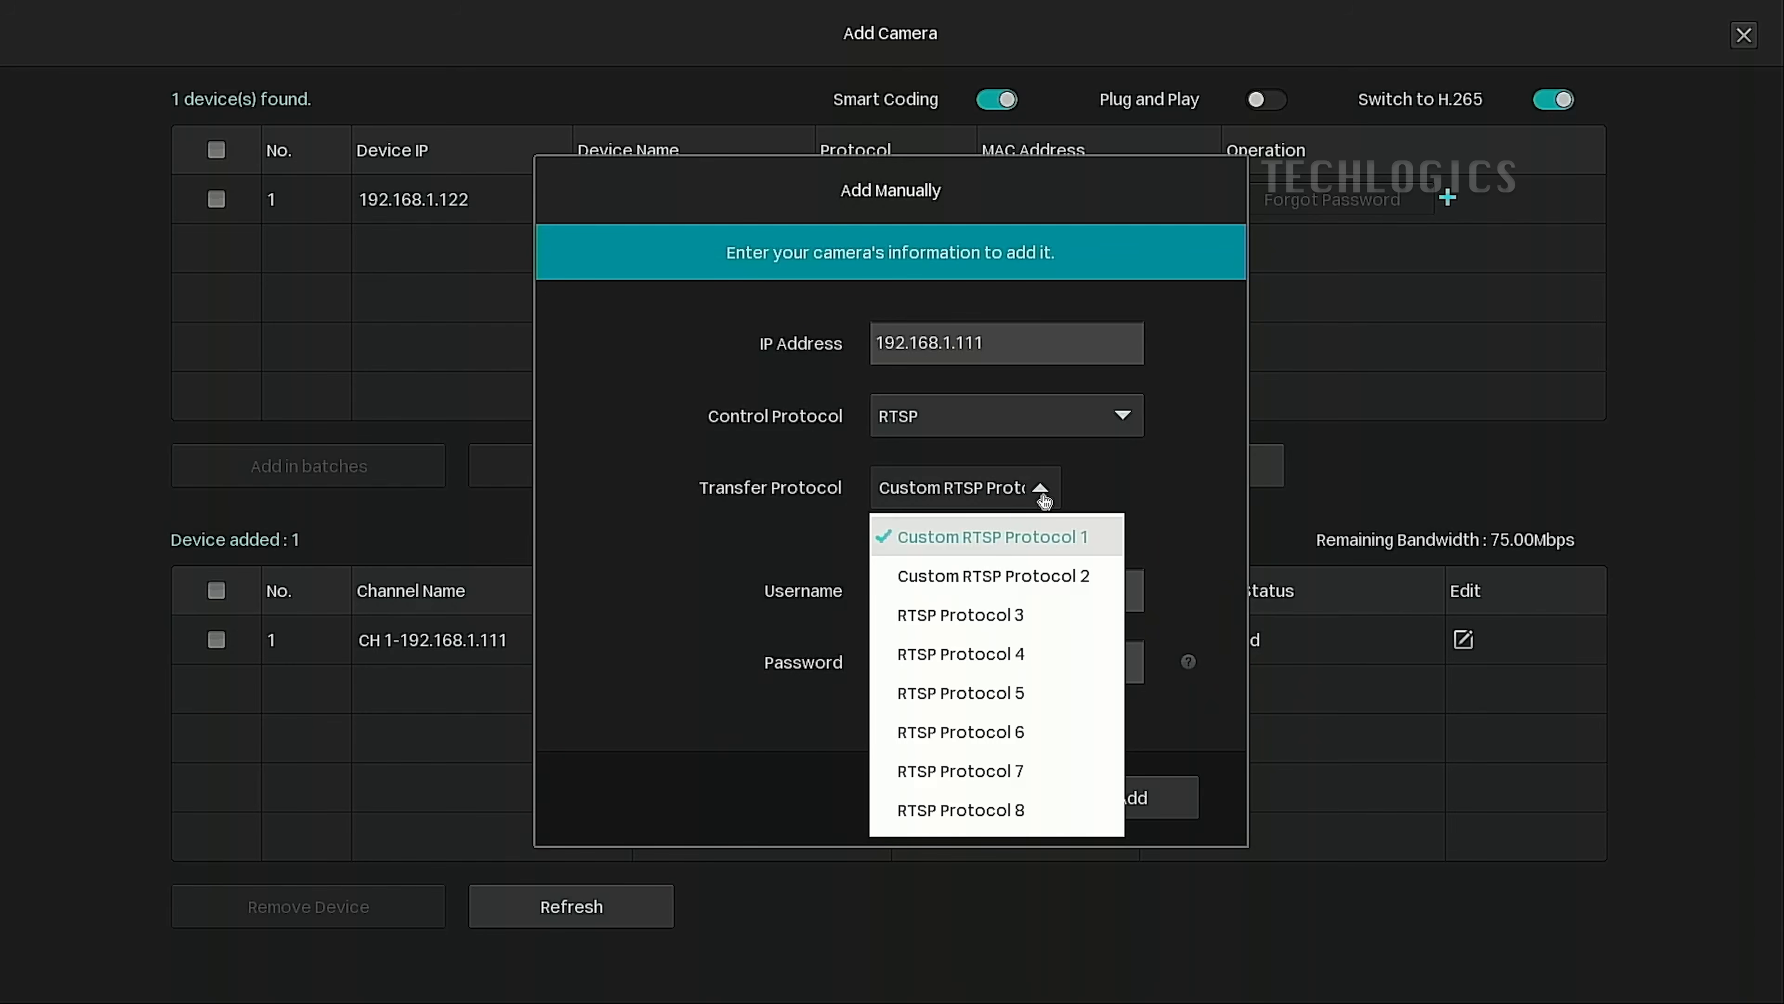
click(1040, 586)
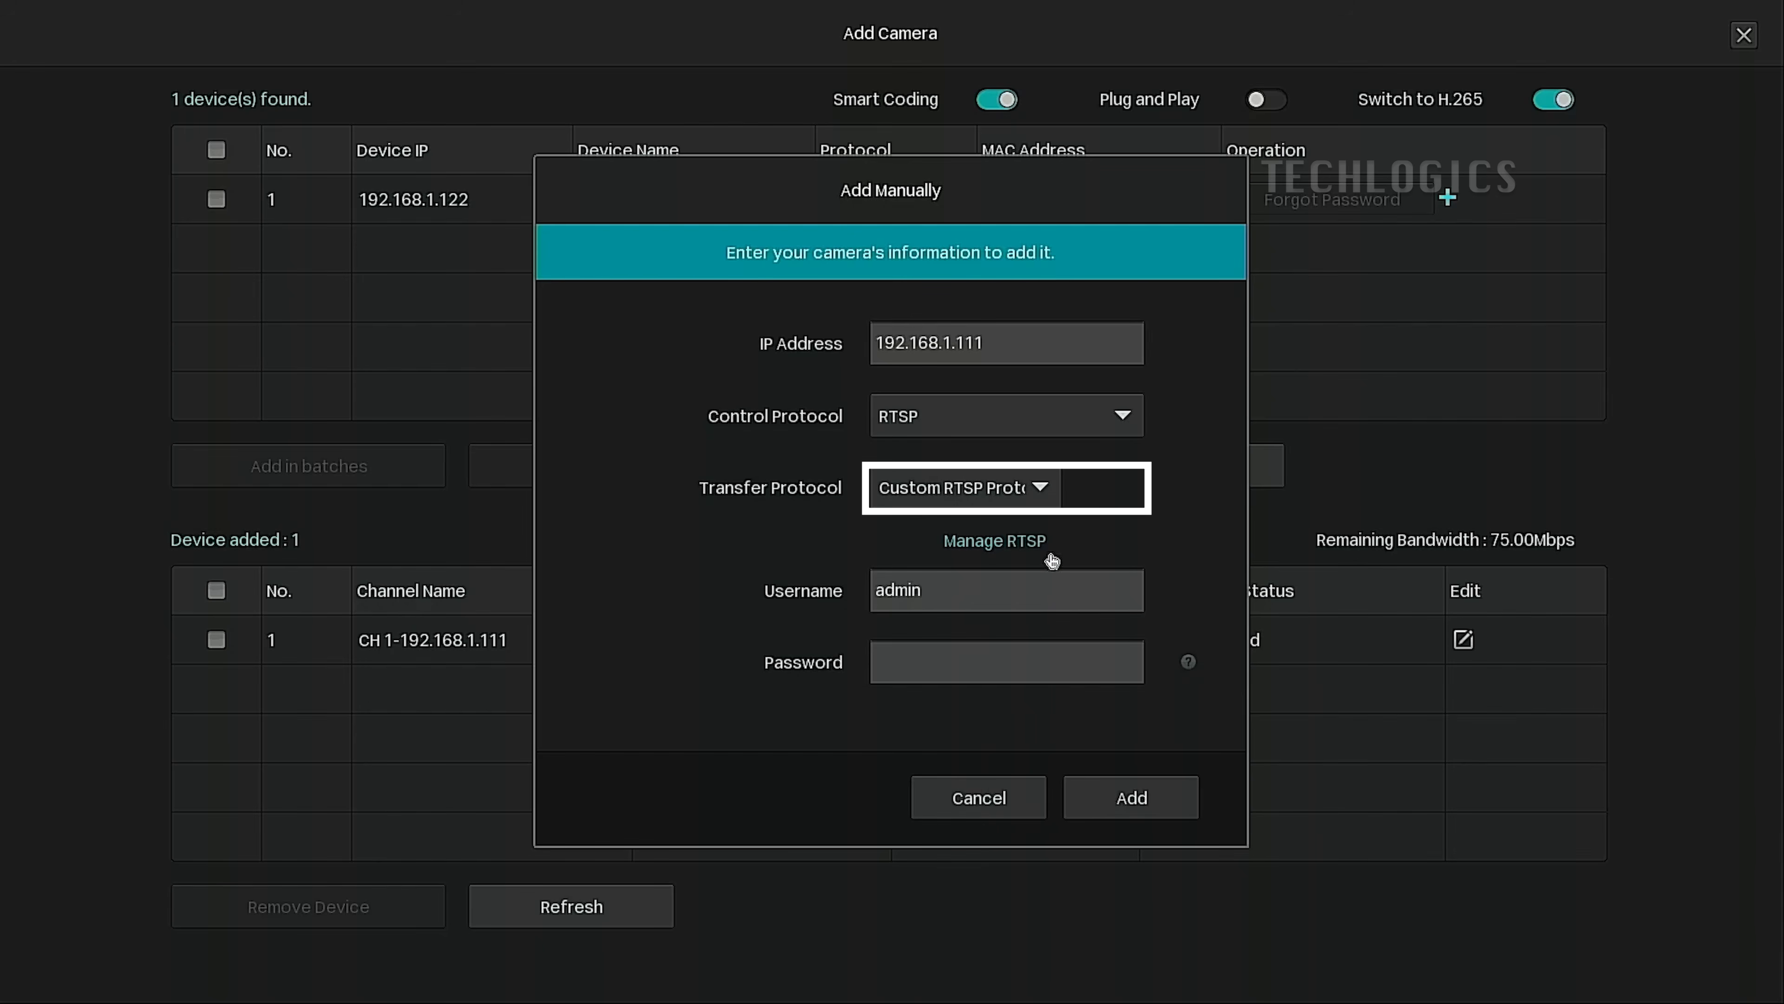
Enter the camera password and add the 192.168.1.111 camera to the NVR.
click(960, 649)
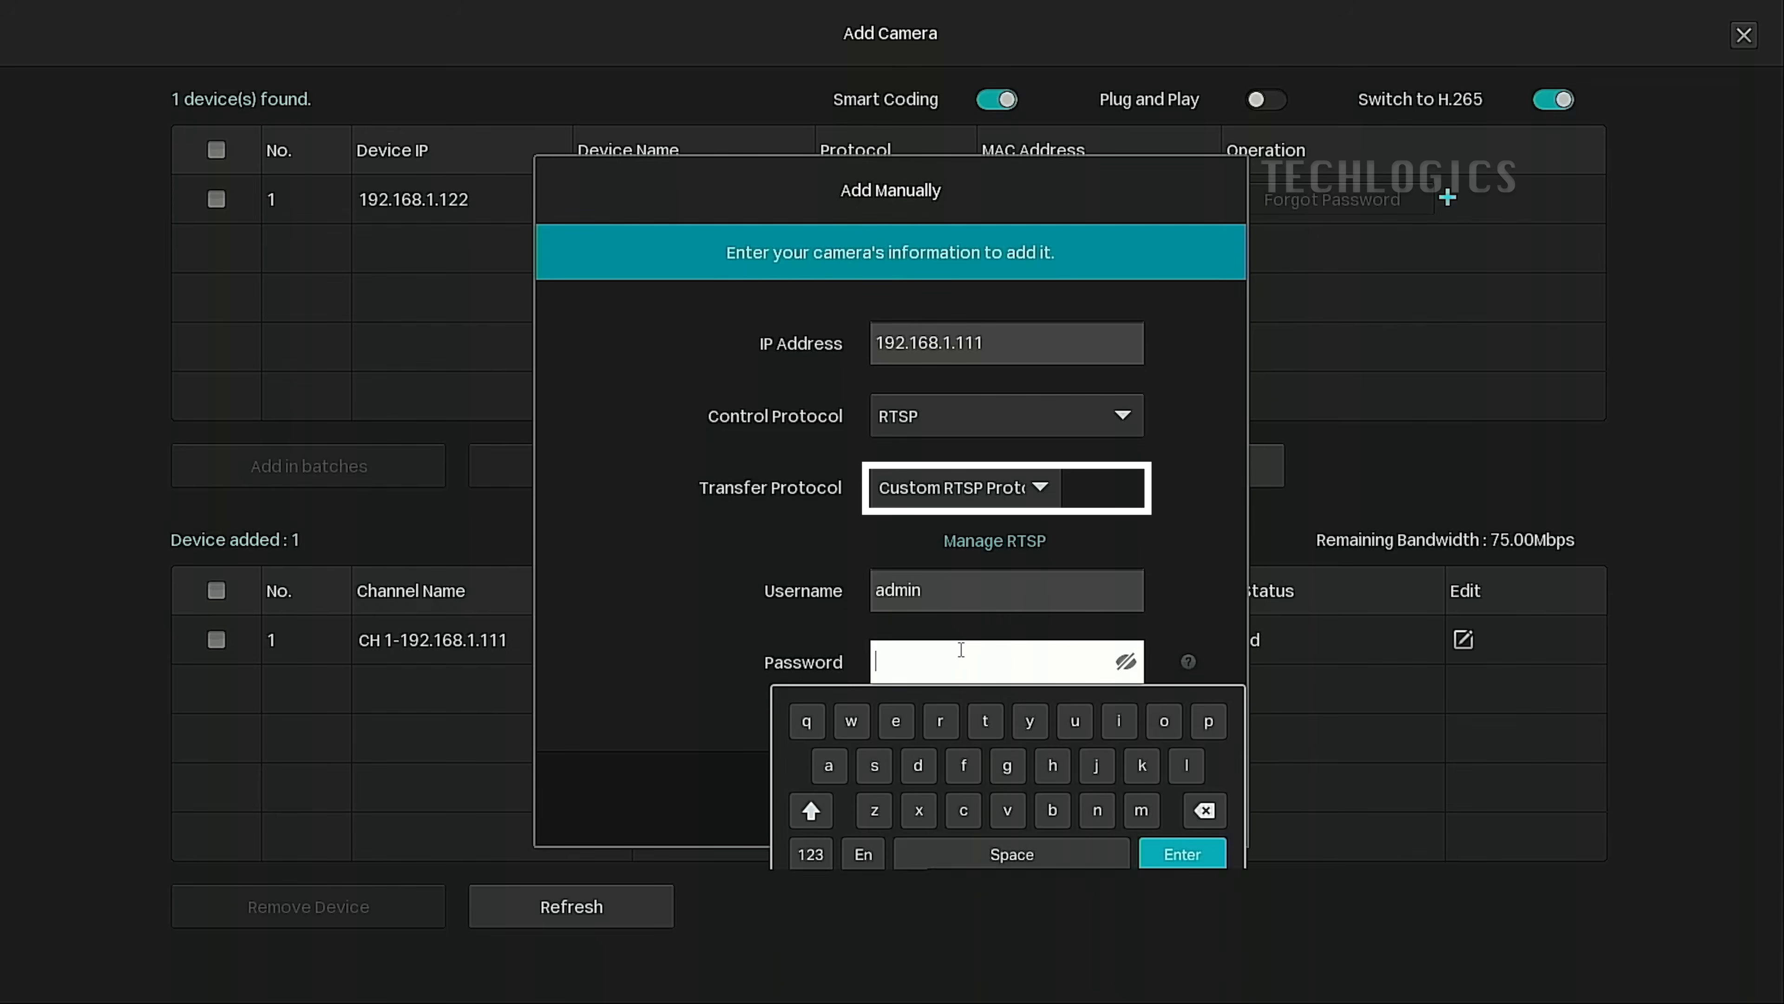
click(986, 720)
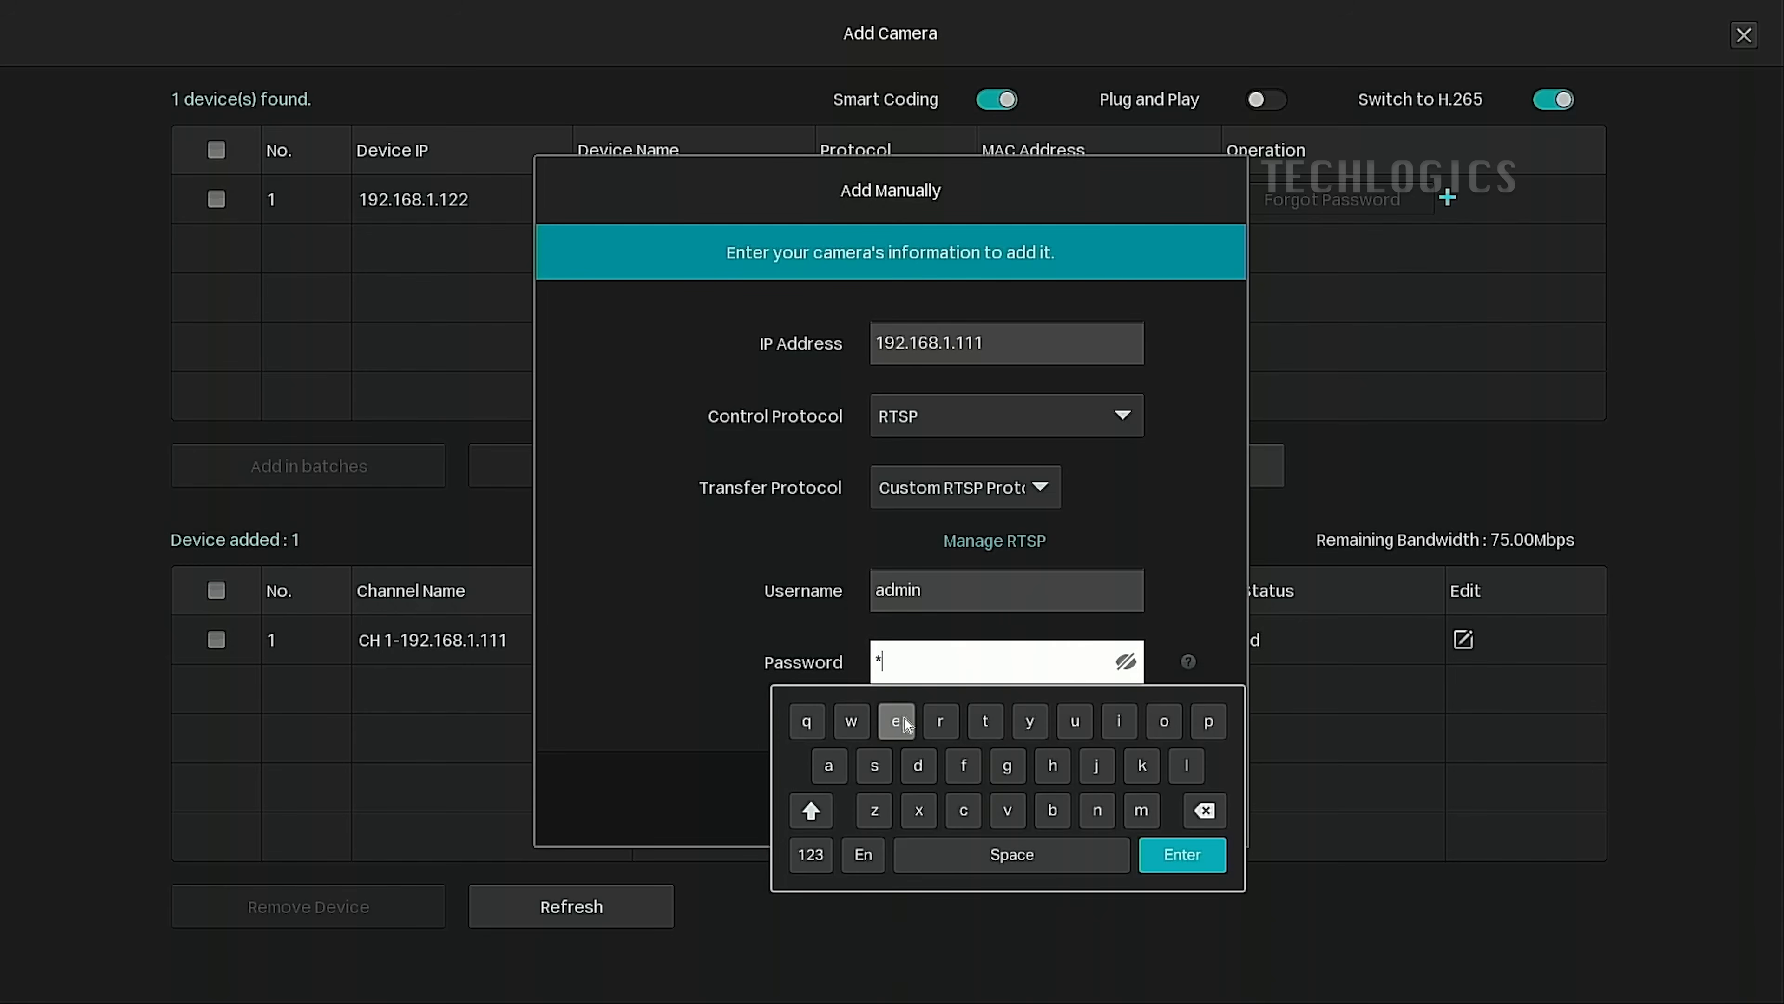
click(1055, 765)
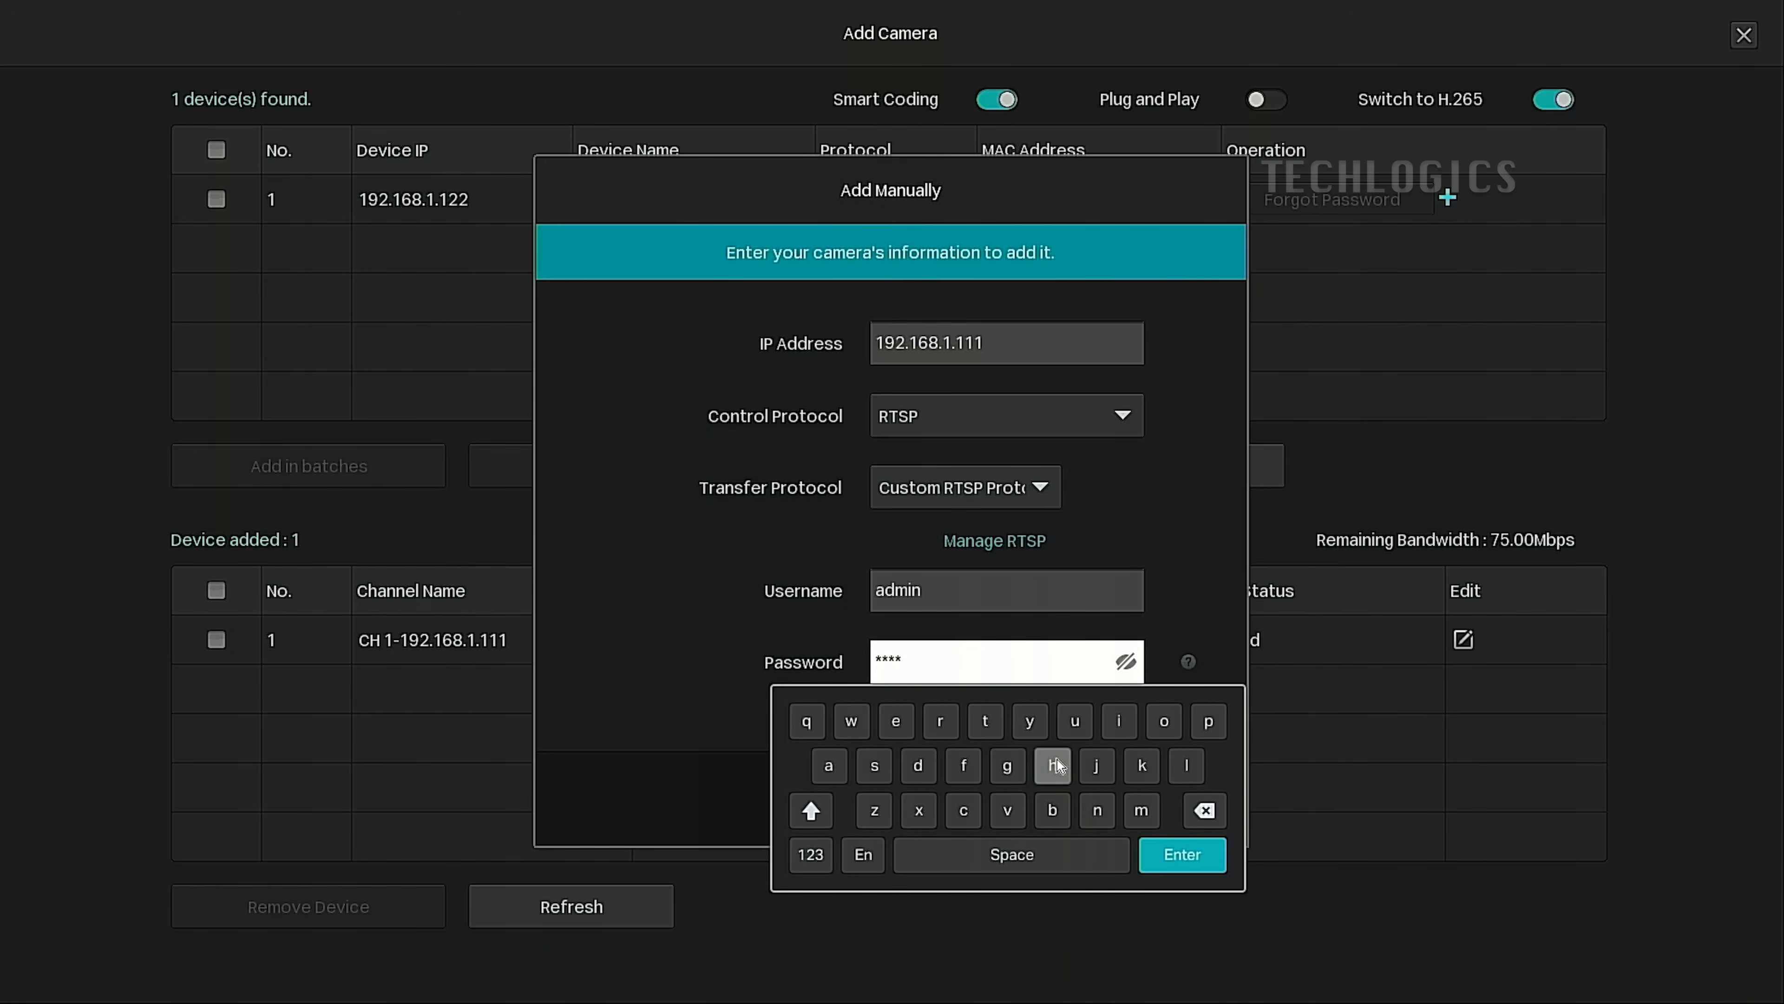
click(809, 854)
click(1158, 772)
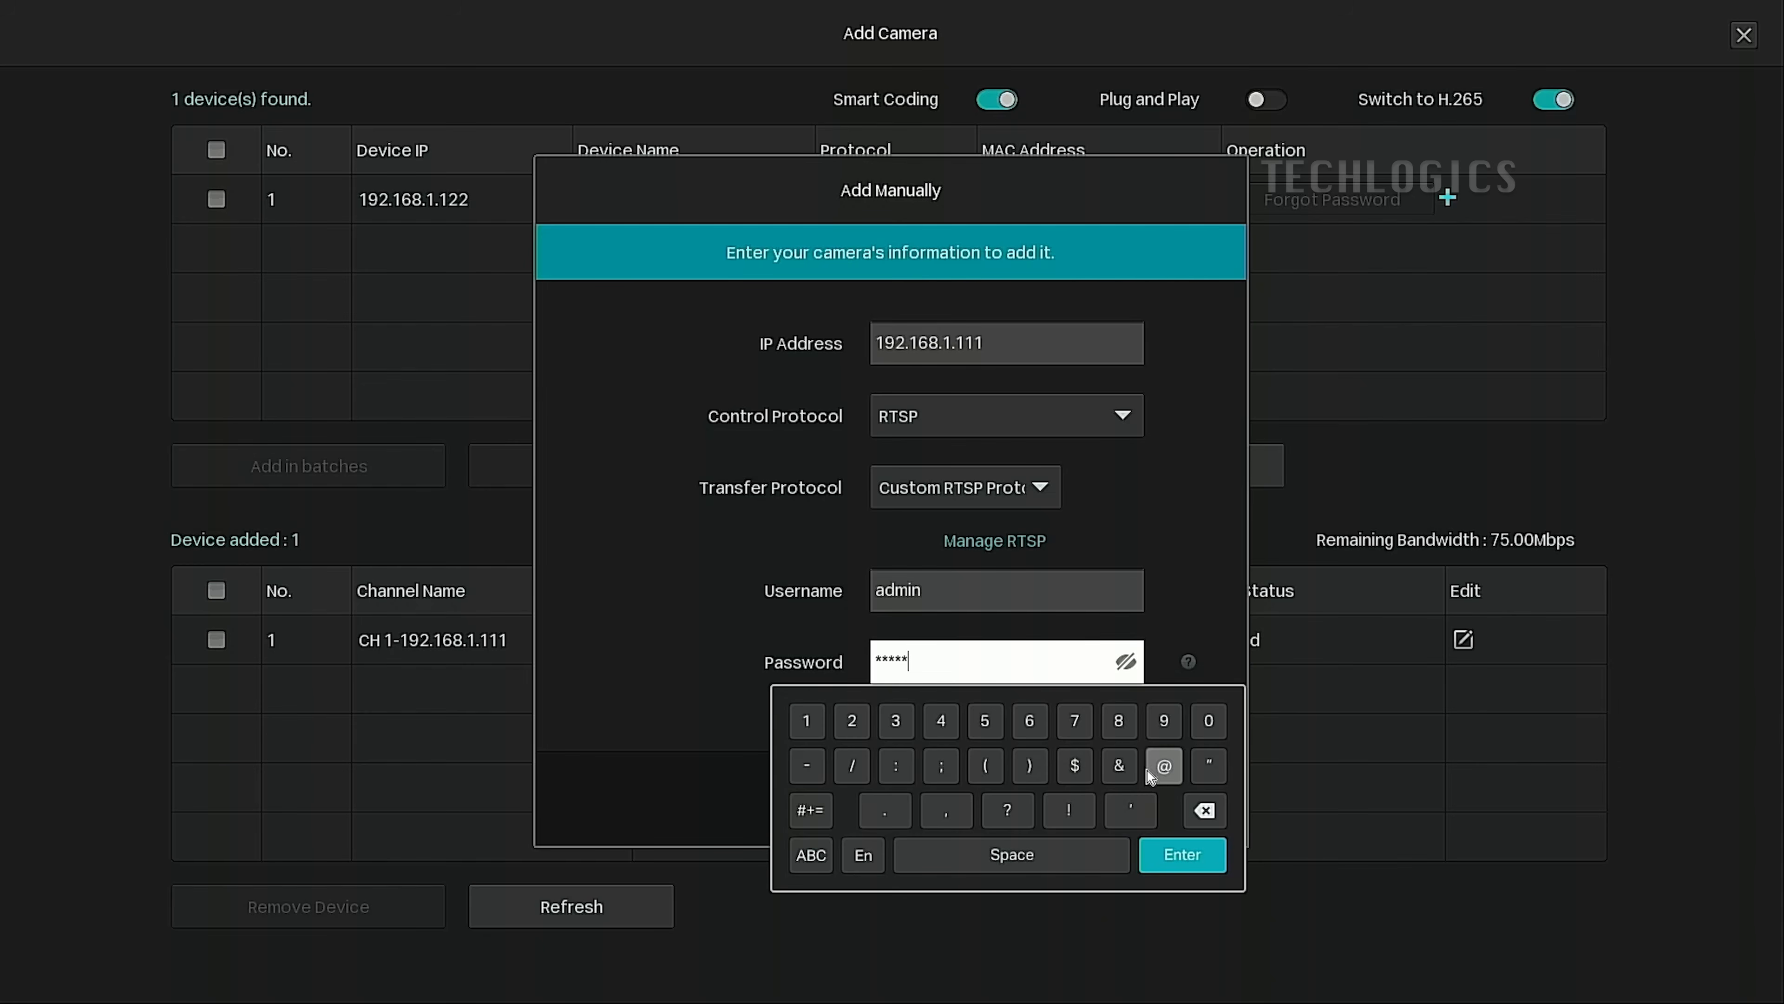
click(851, 720)
click(895, 720)
click(1183, 855)
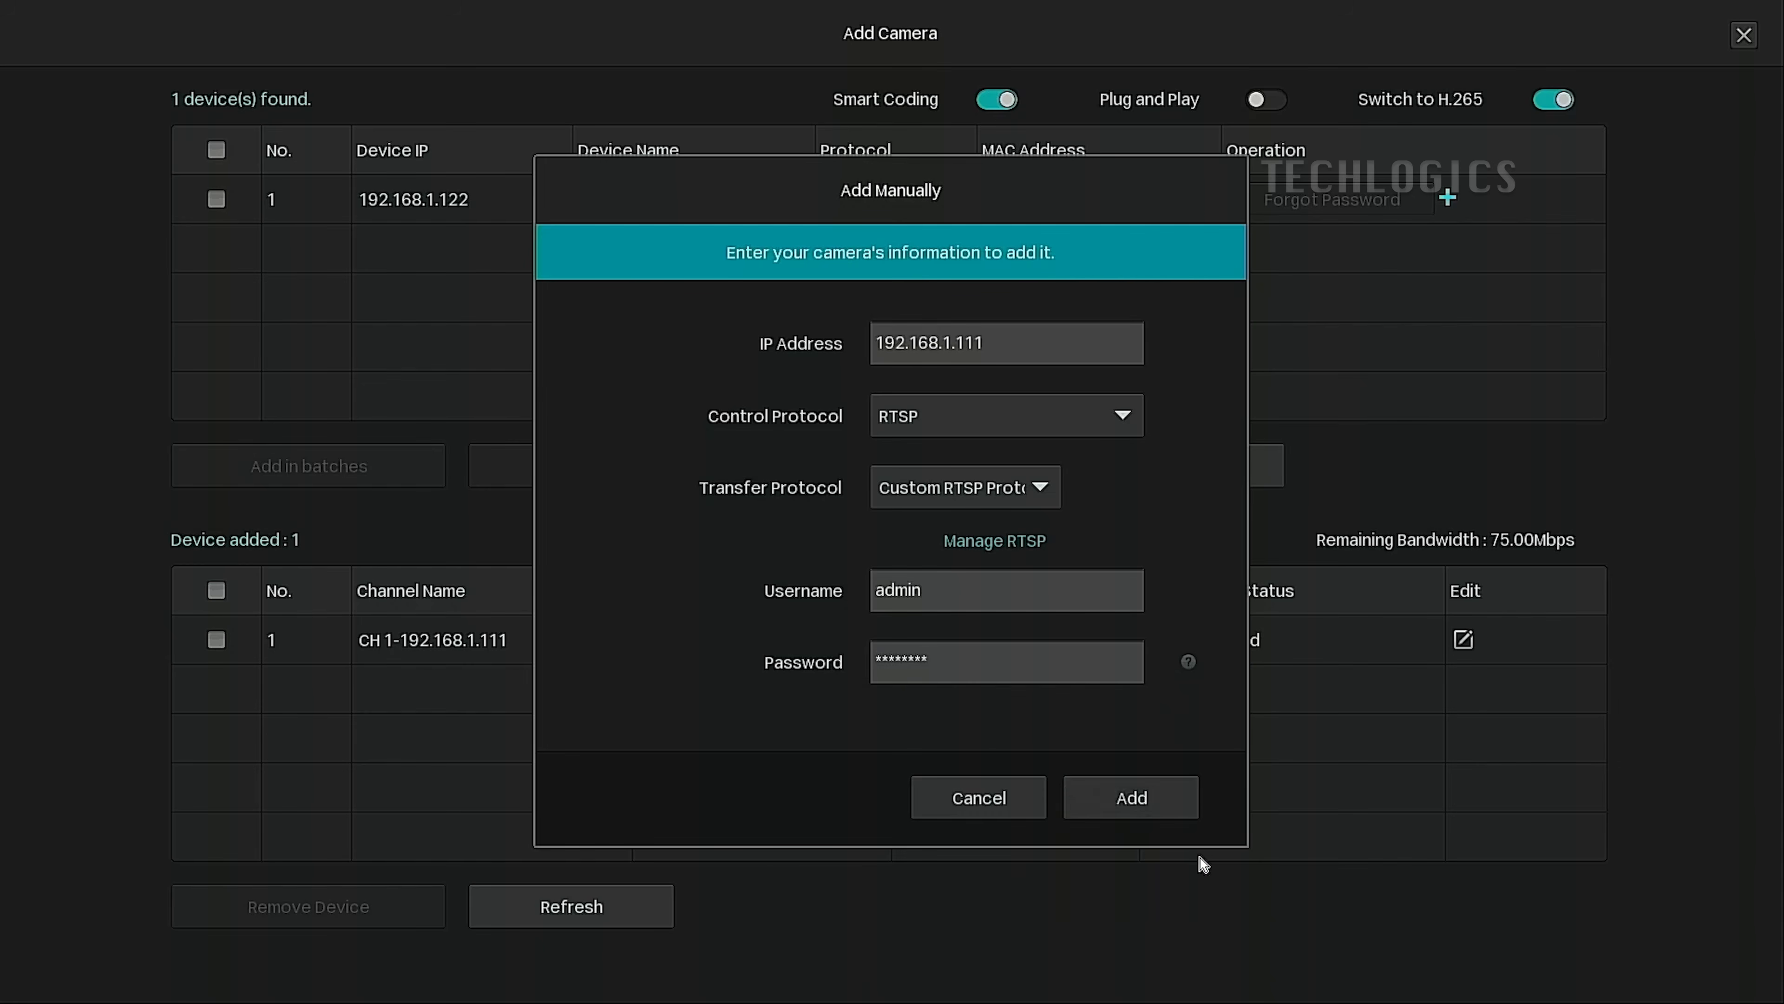
click(1168, 816)
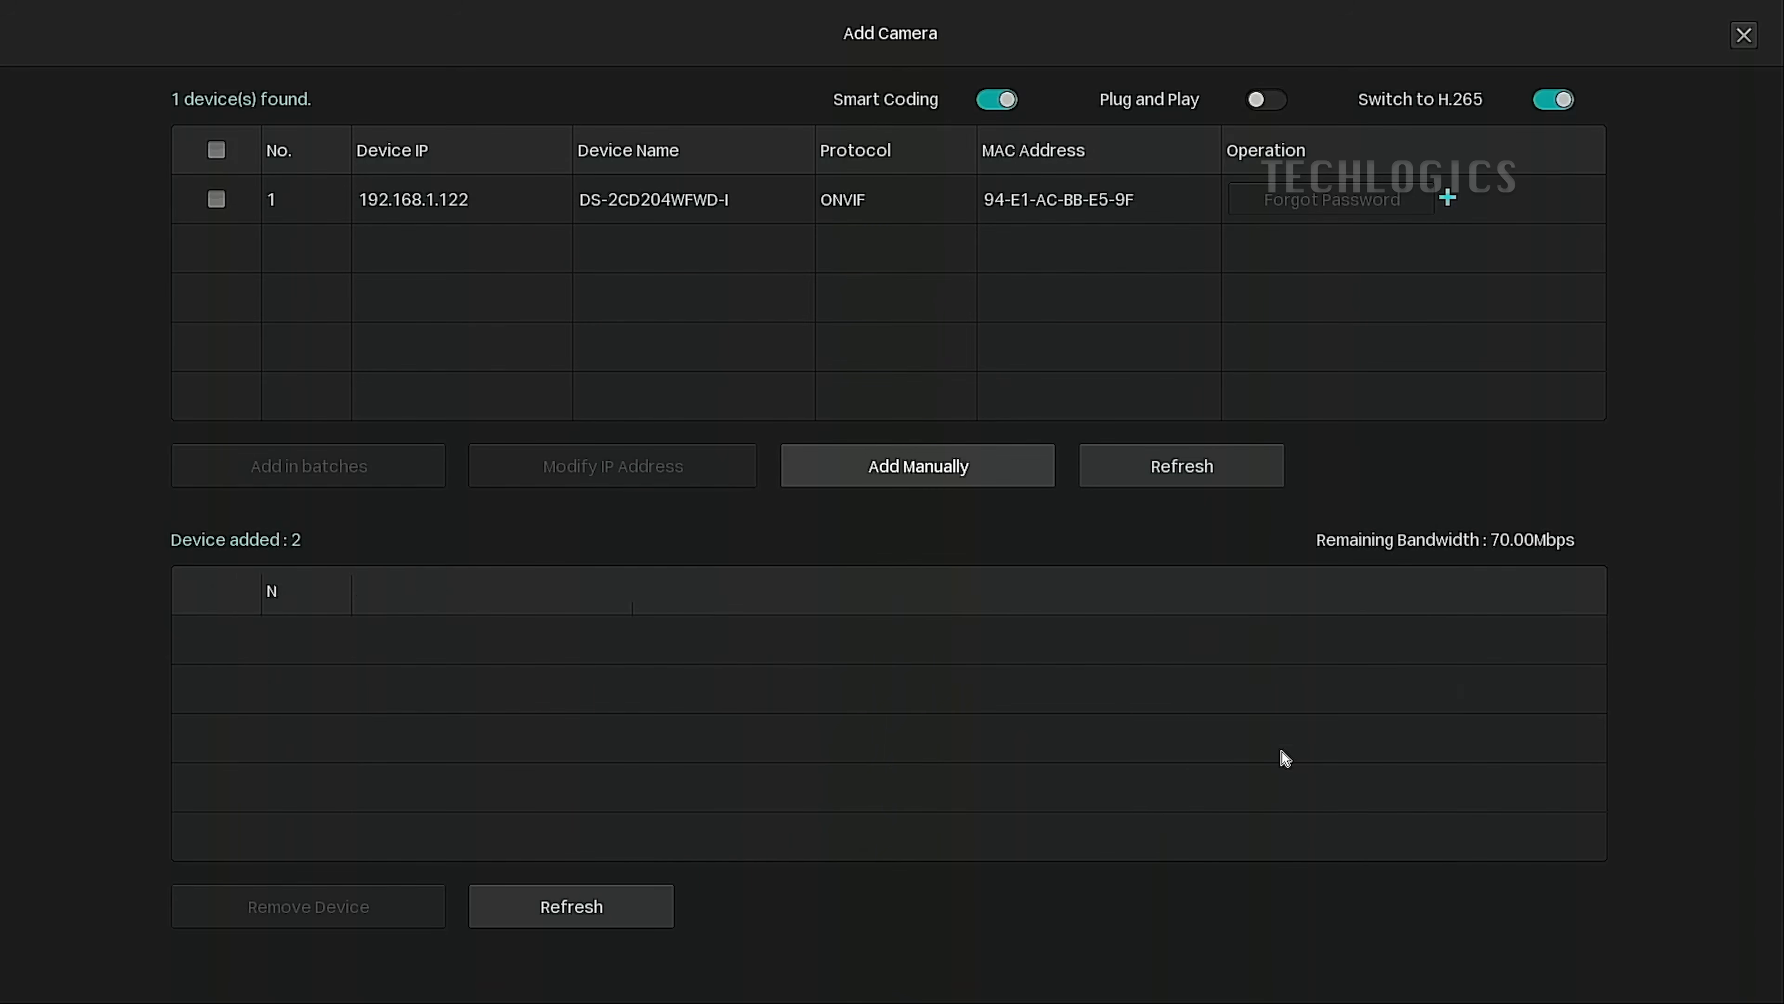
Return to live view, then reopen Add Camera from the main menu to confirm both channels are Connected.
right_click(1175, 759)
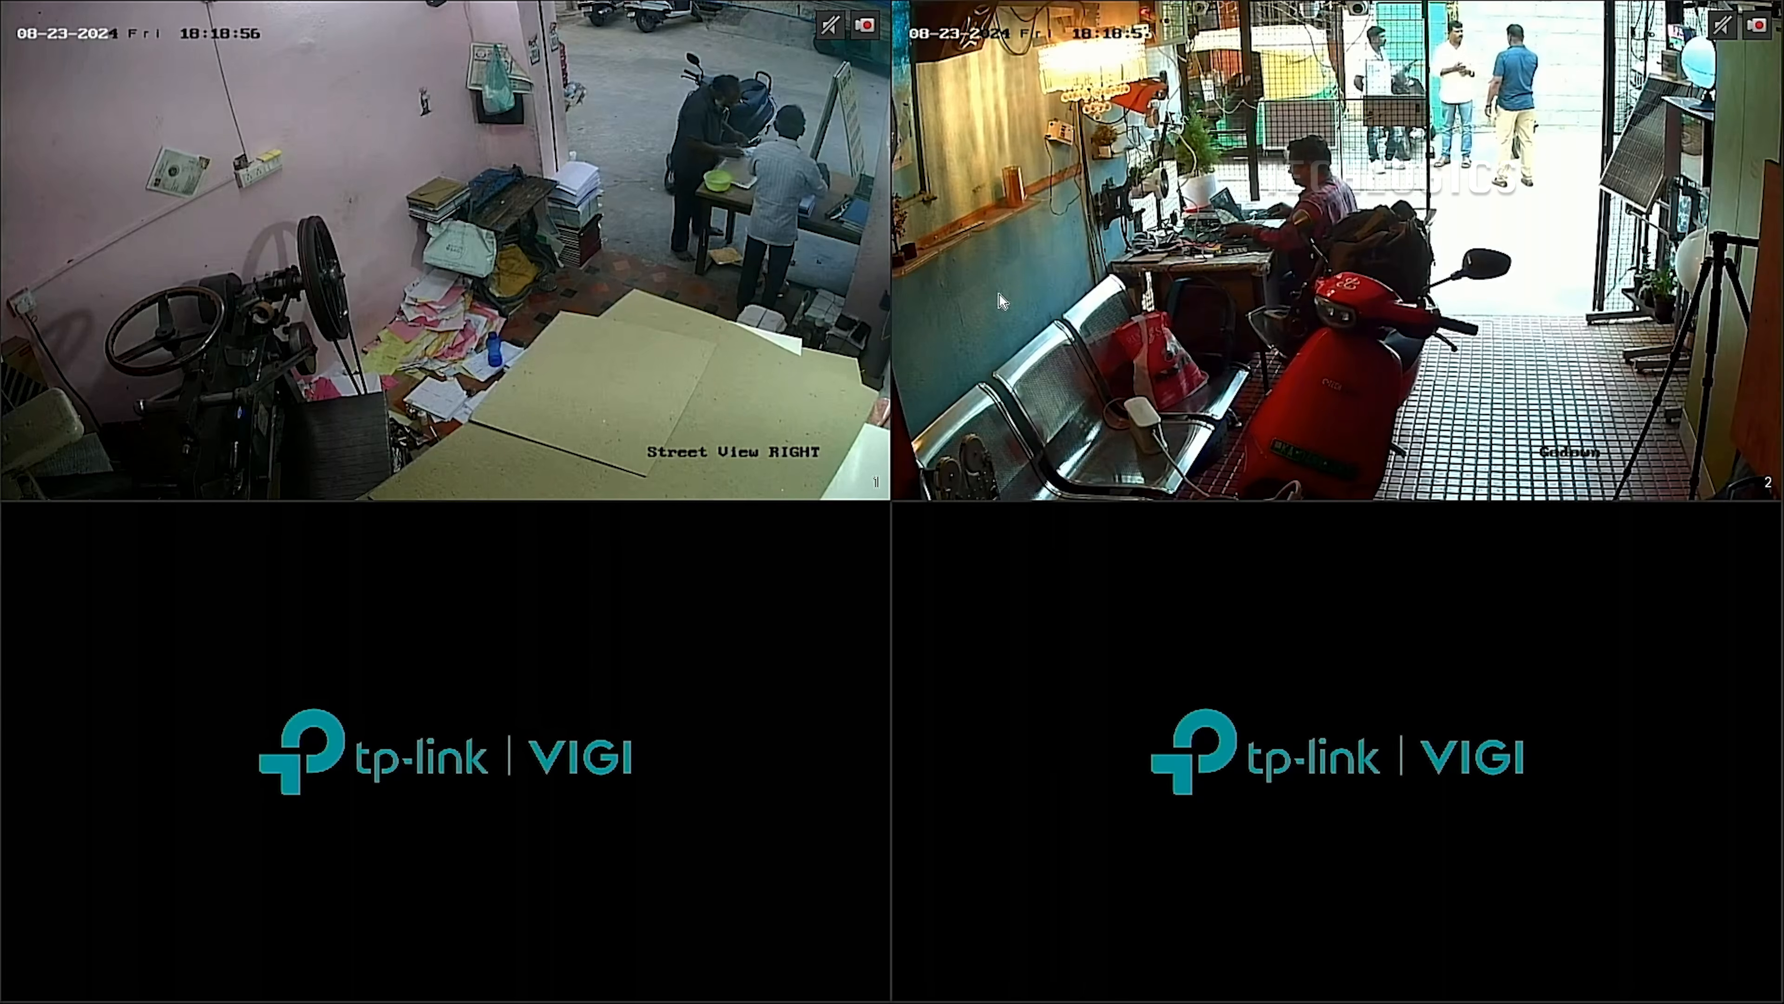
right_click(801, 289)
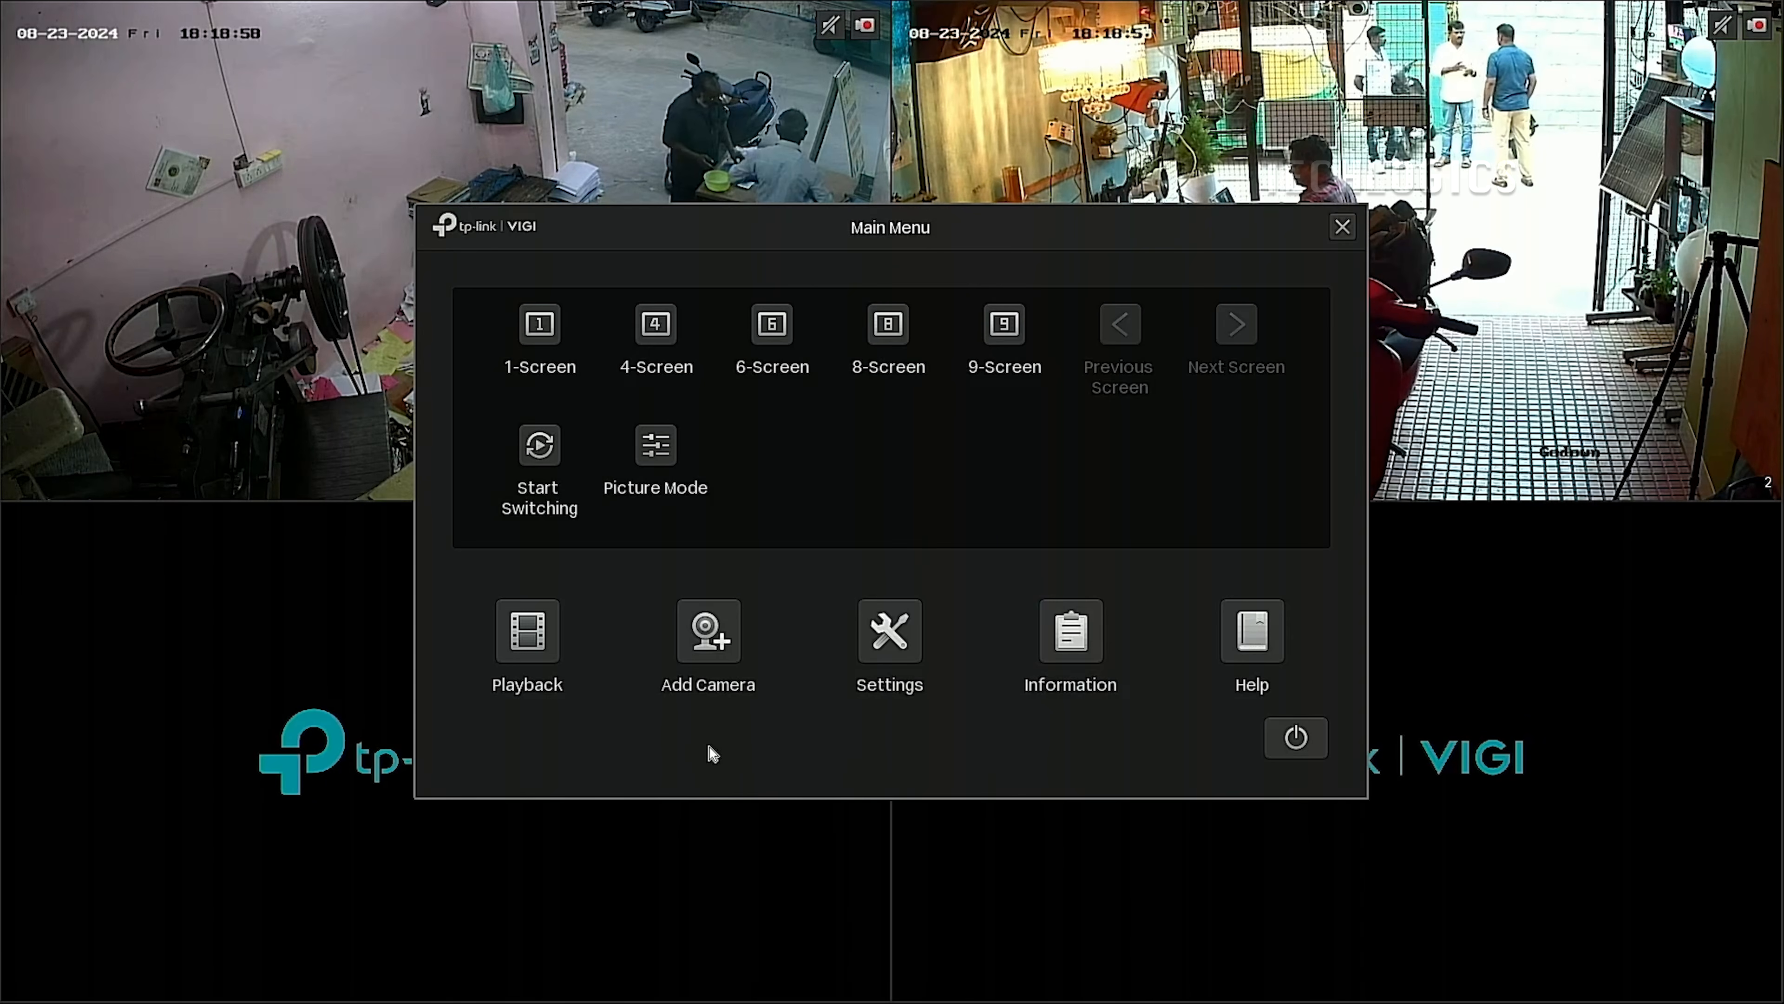
click(708, 650)
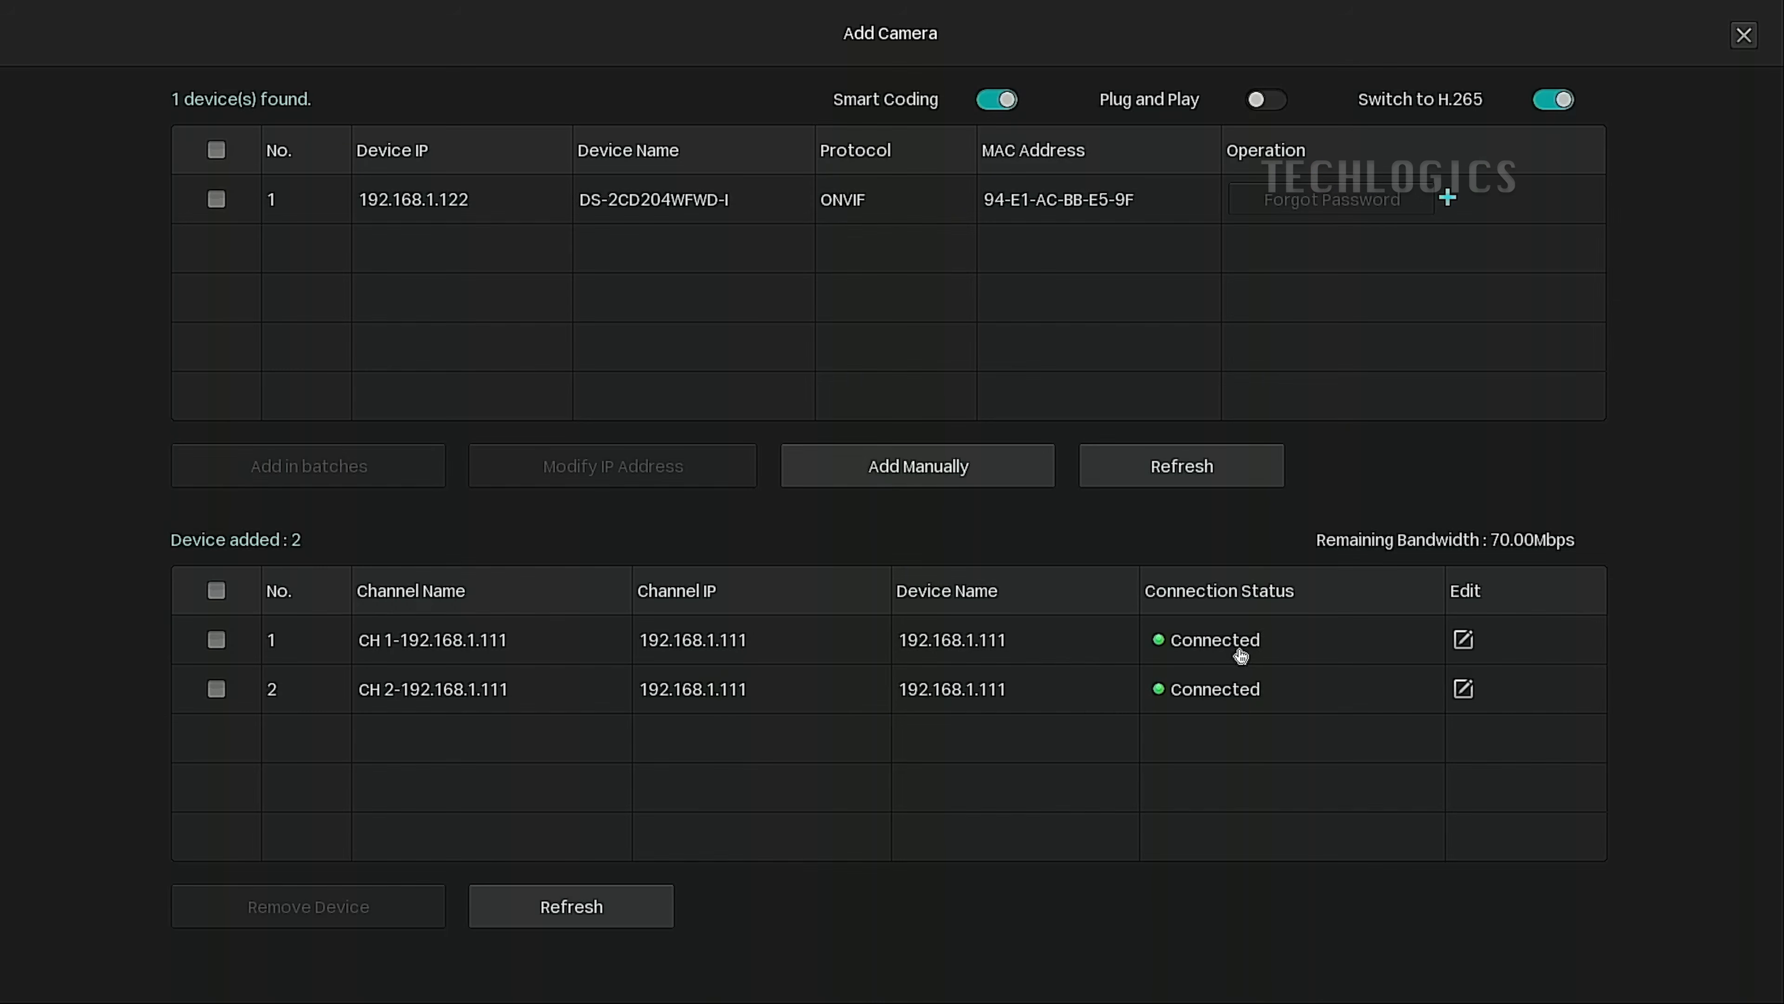
Start a new manual camera entry with IP address 192.168.1.111.
click(1004, 481)
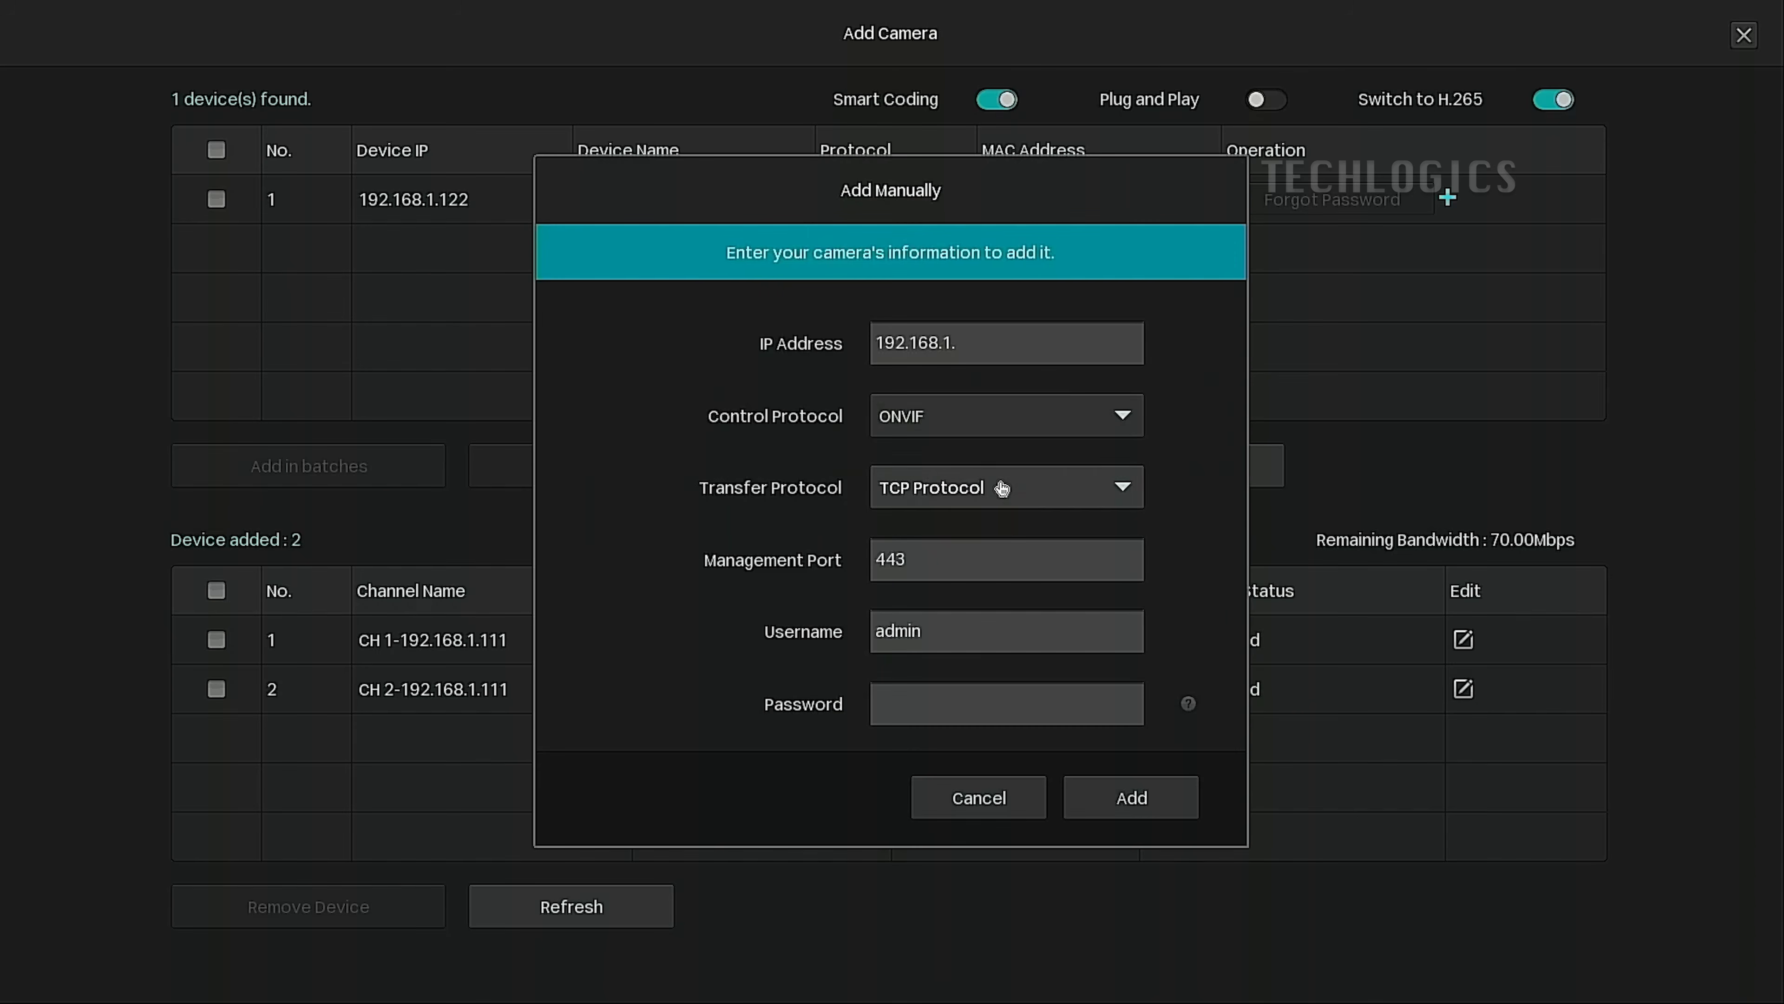
click(1034, 355)
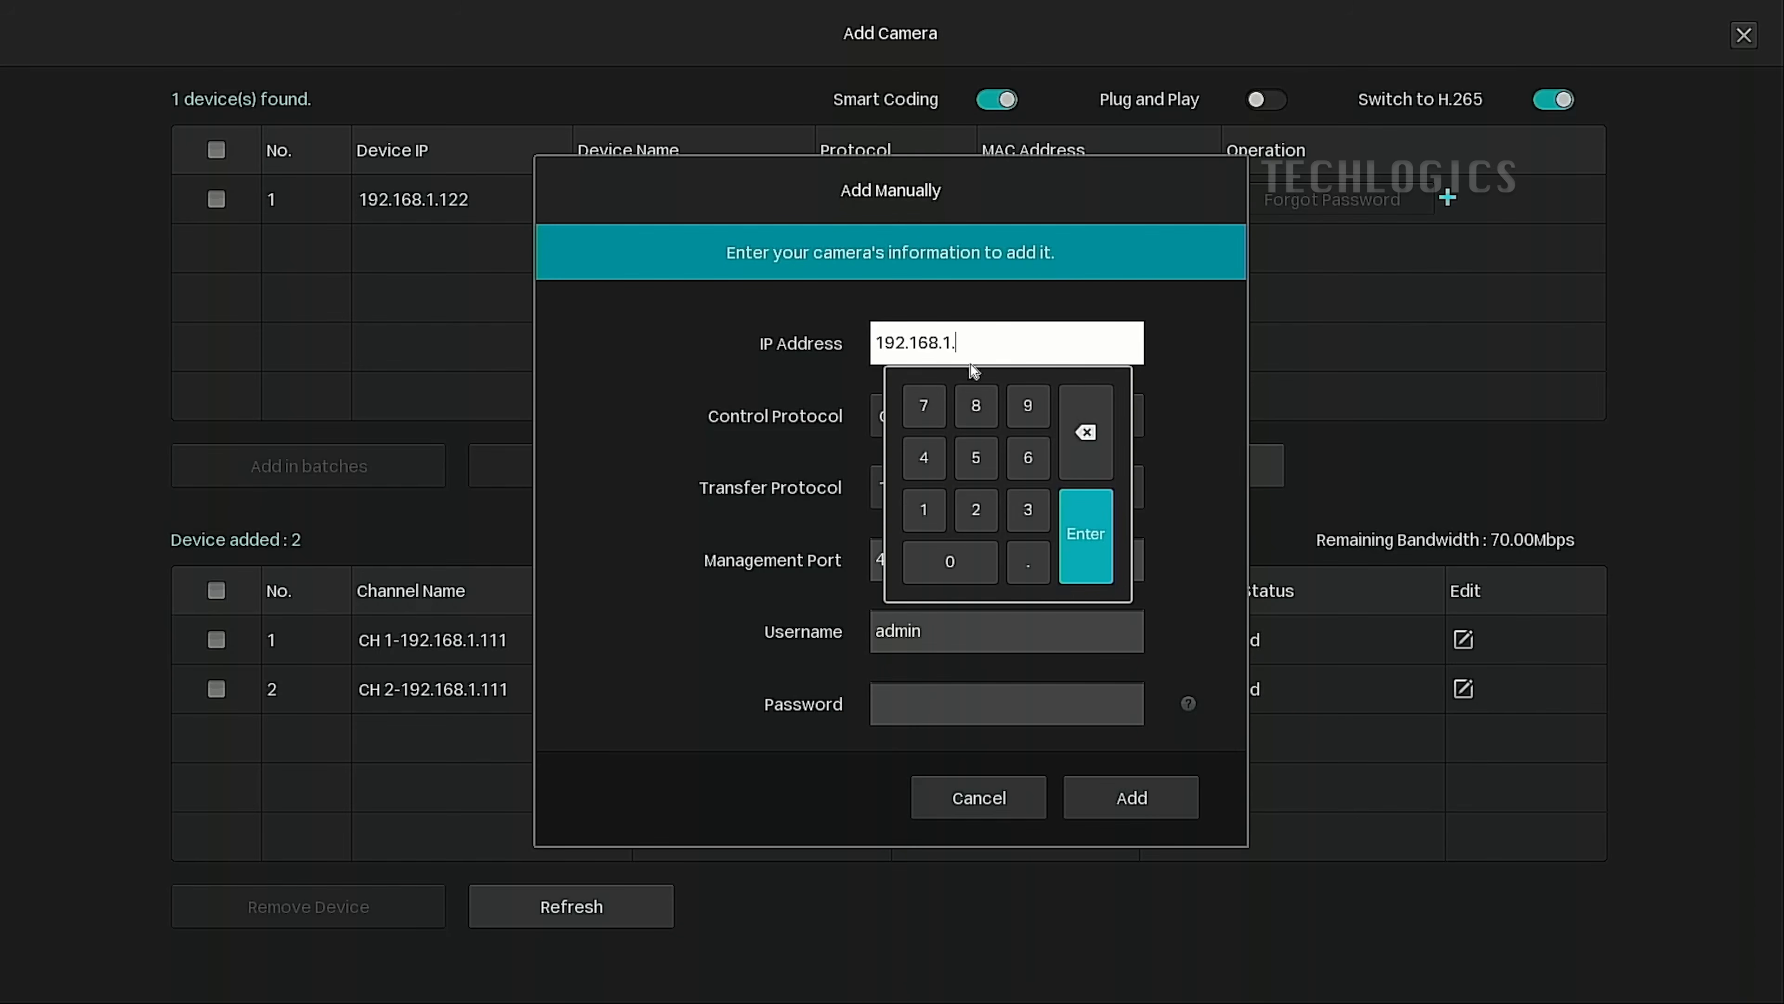
click(921, 512)
click(921, 512)
click(1093, 552)
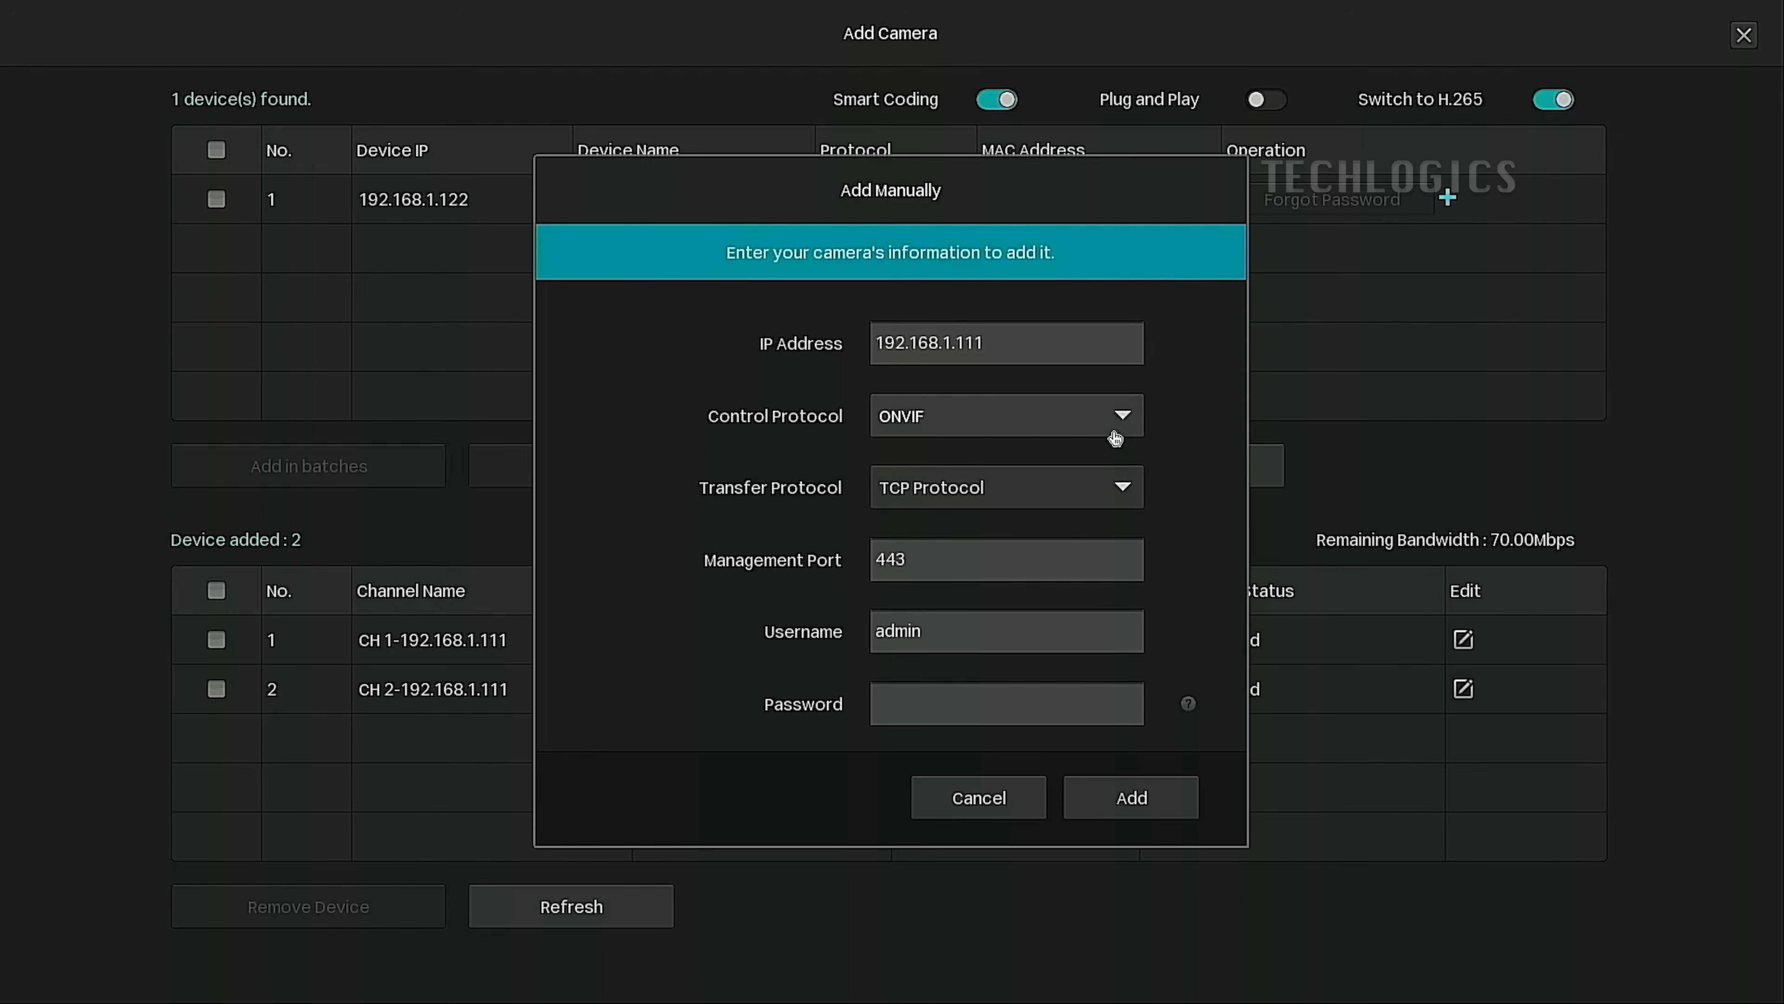
Set control protocol to RTSP, keep the custom RTSP transfer protocol, and open RTSP management.
click(1121, 416)
click(1021, 560)
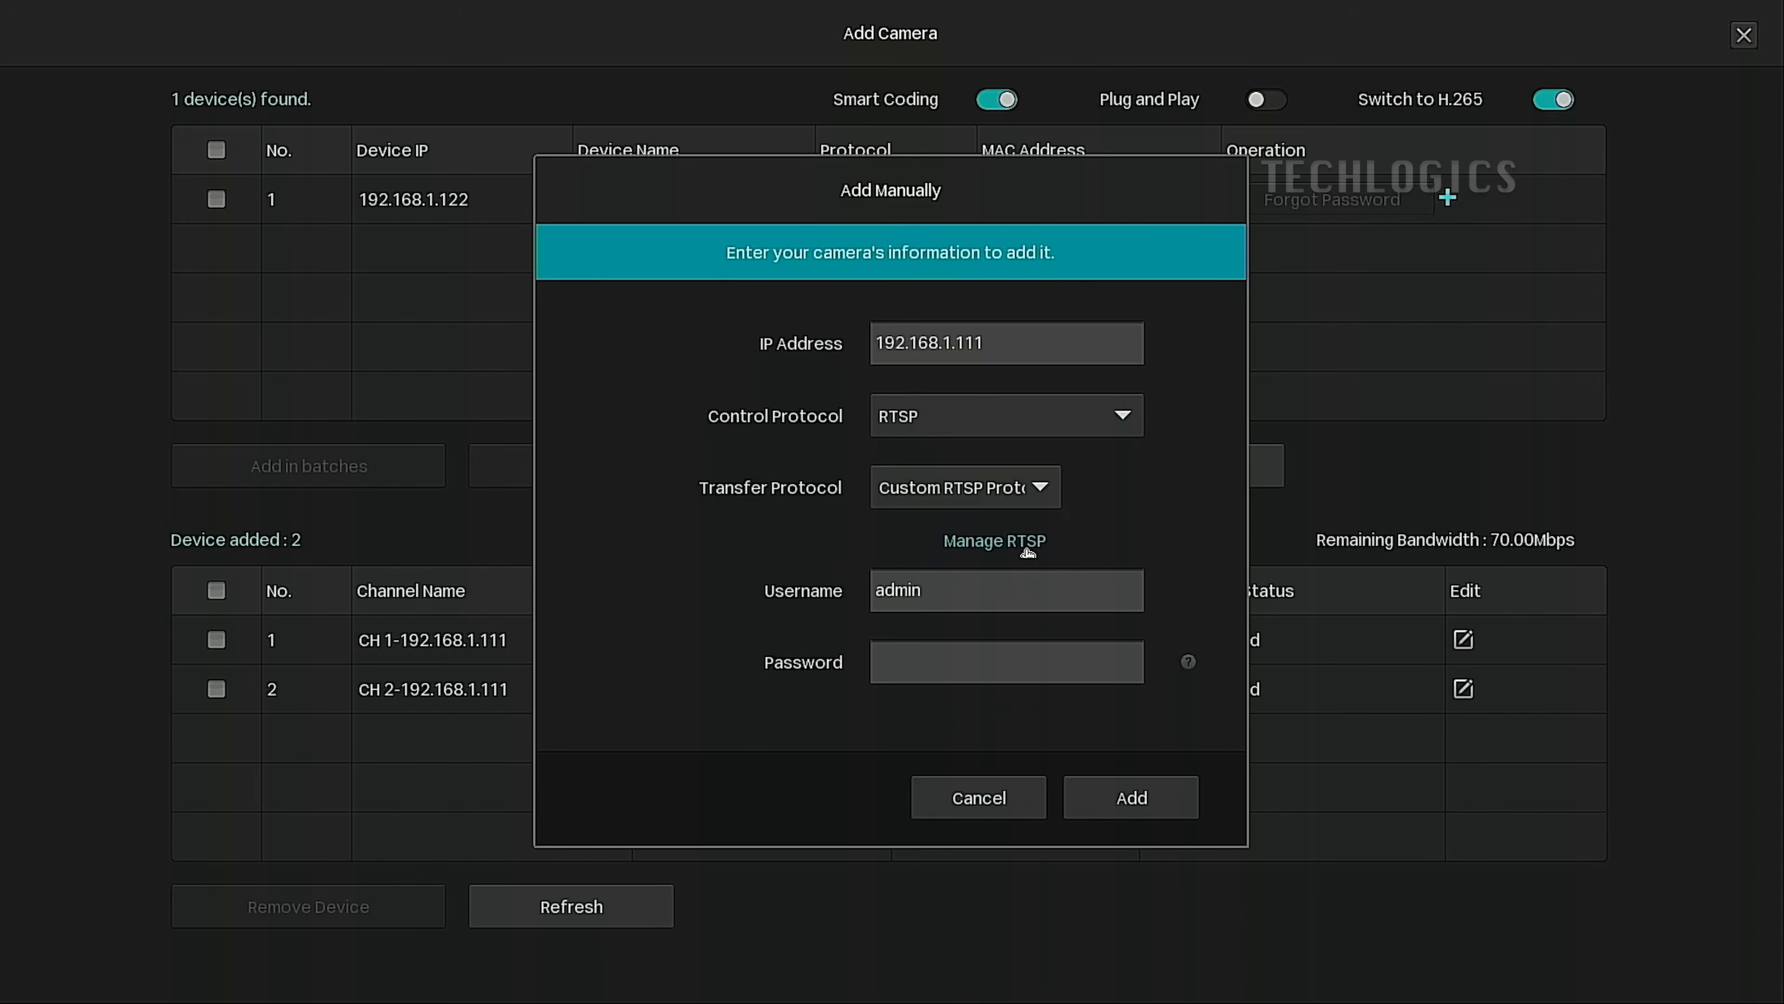
click(1053, 498)
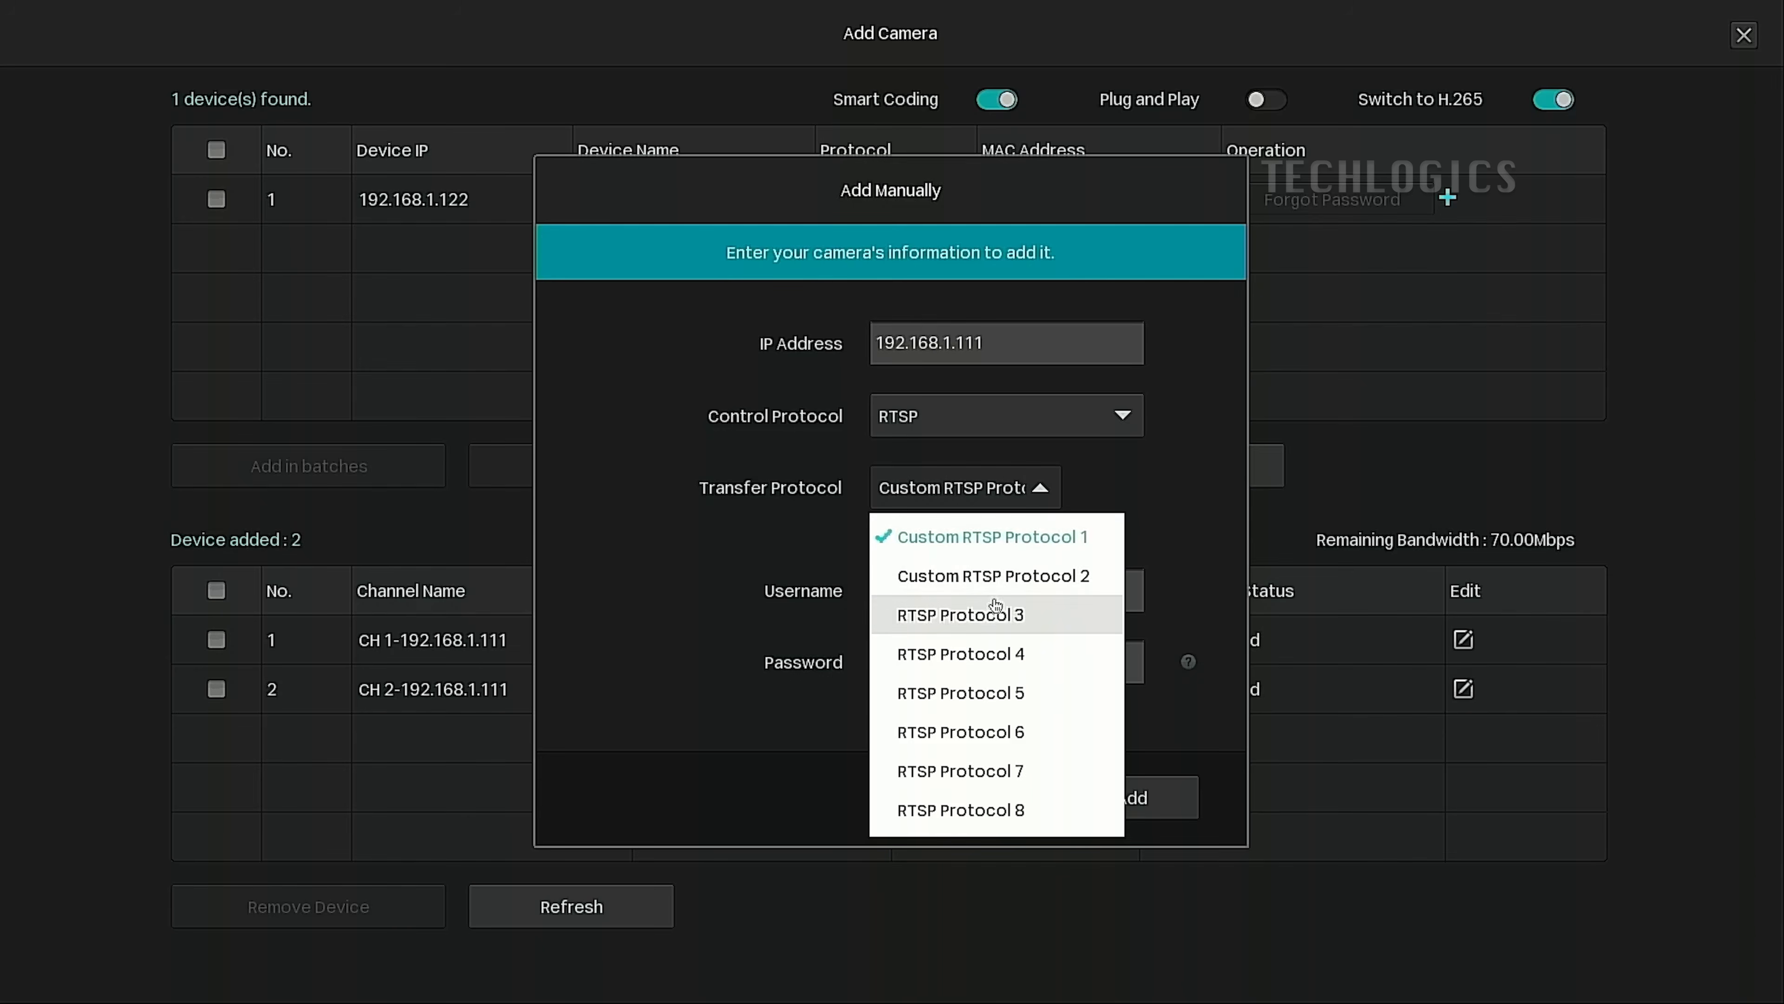
click(748, 592)
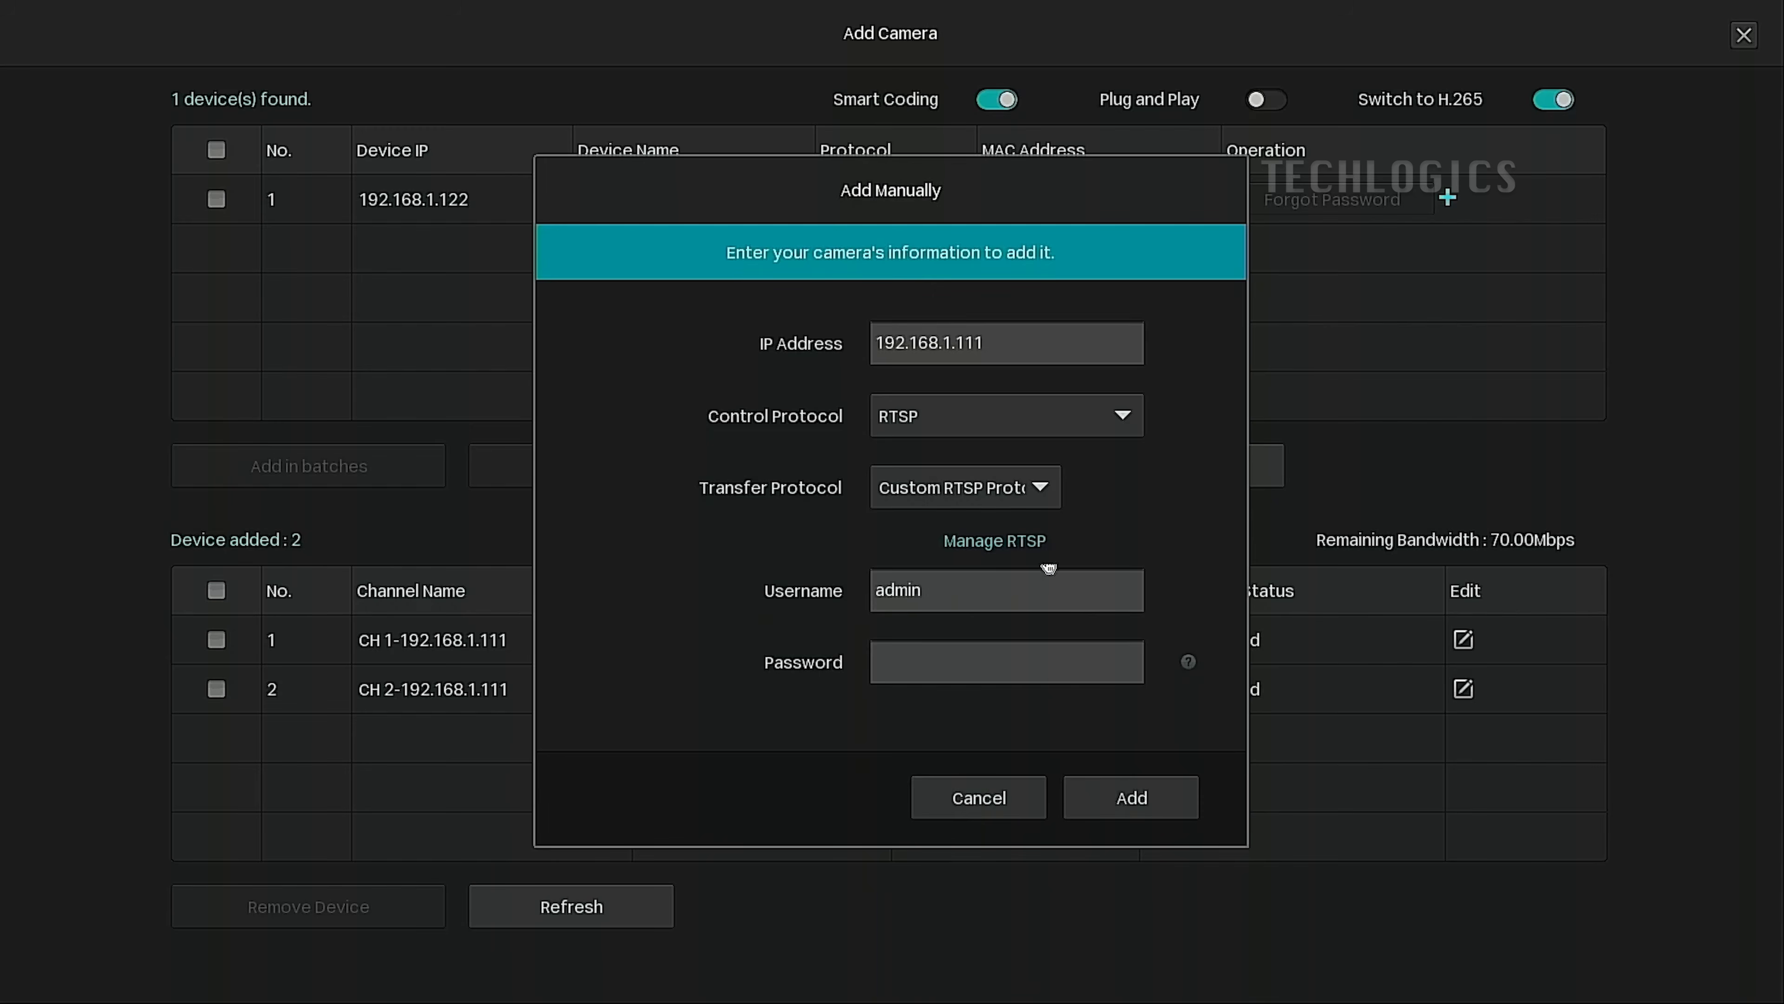
click(1024, 541)
Select RTSP Protocol 3 and change its main stream path to end in channels/301/.
click(860, 345)
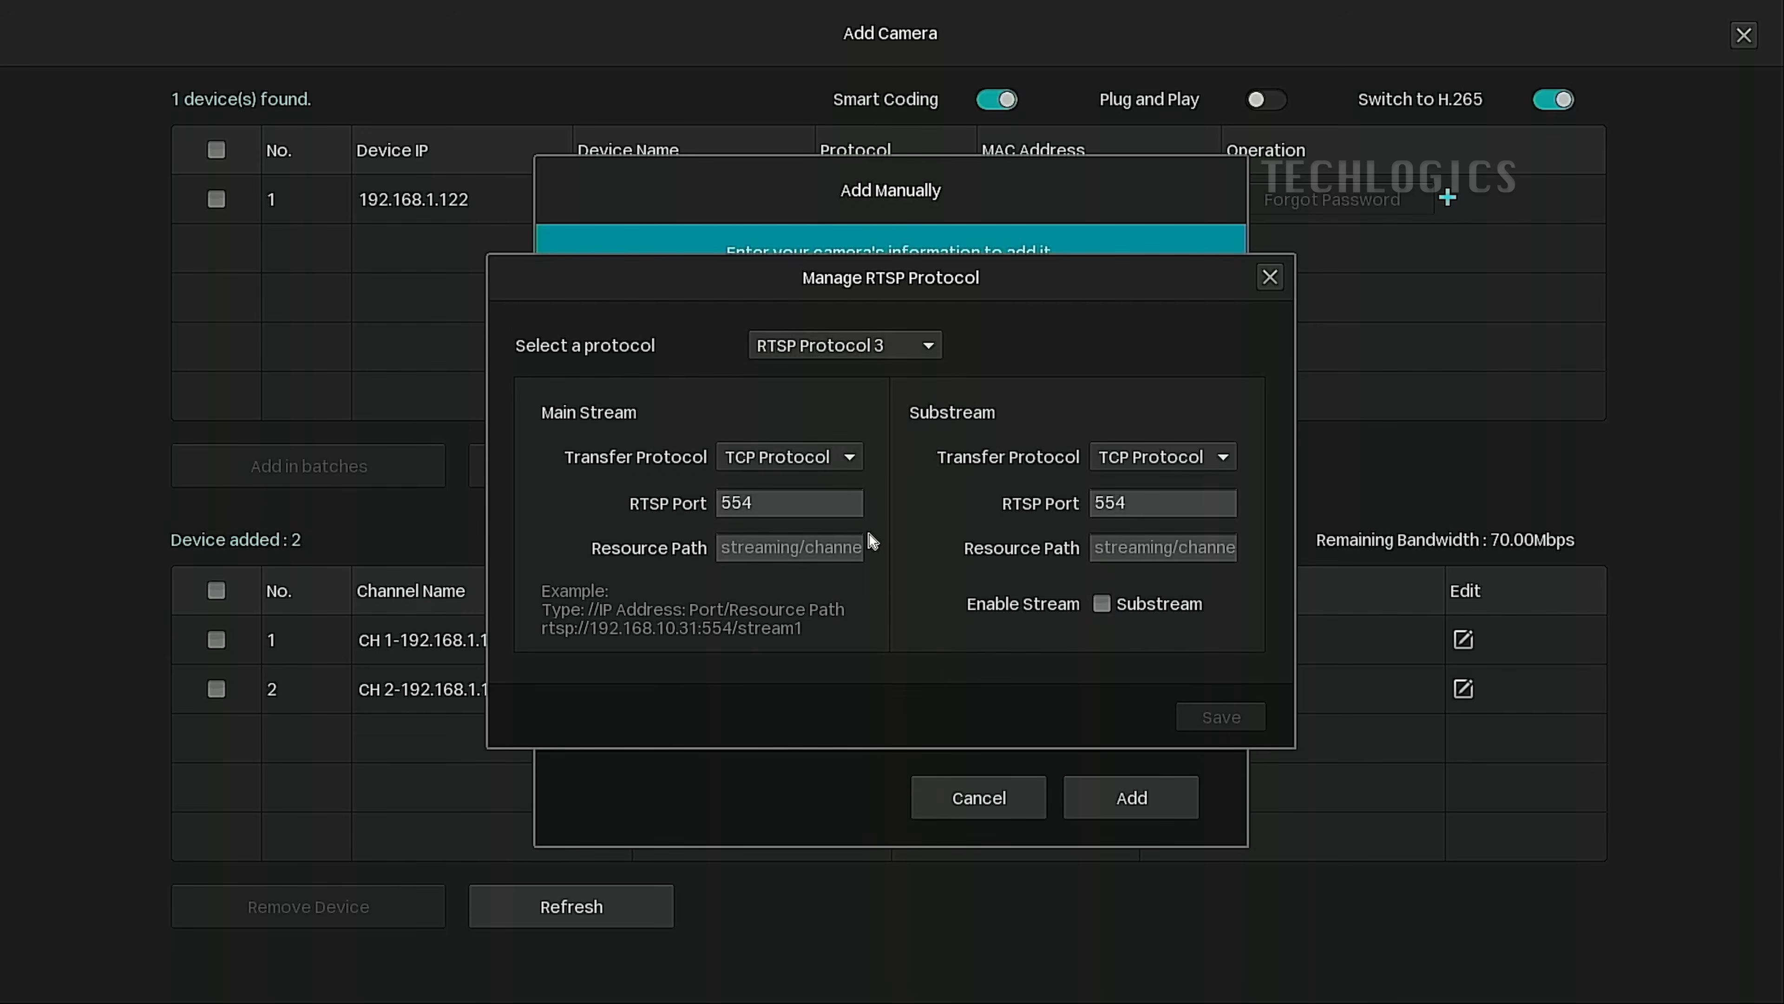
click(858, 554)
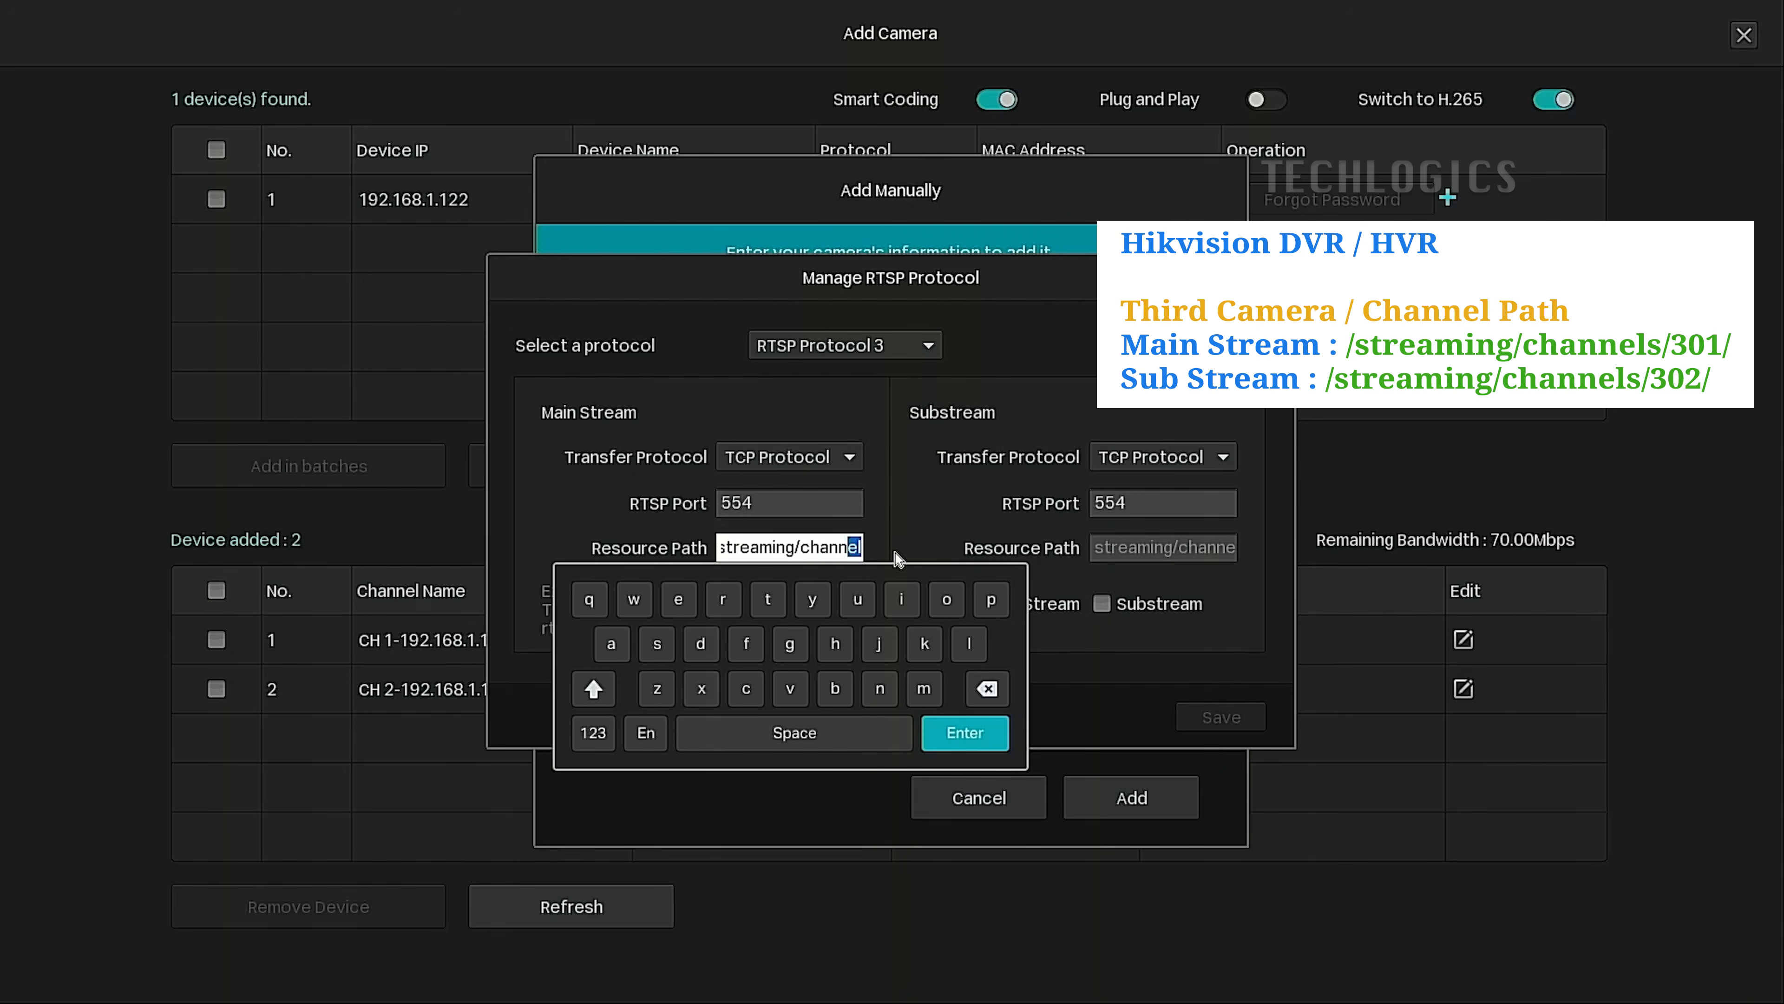
drag(852, 541, 820, 547)
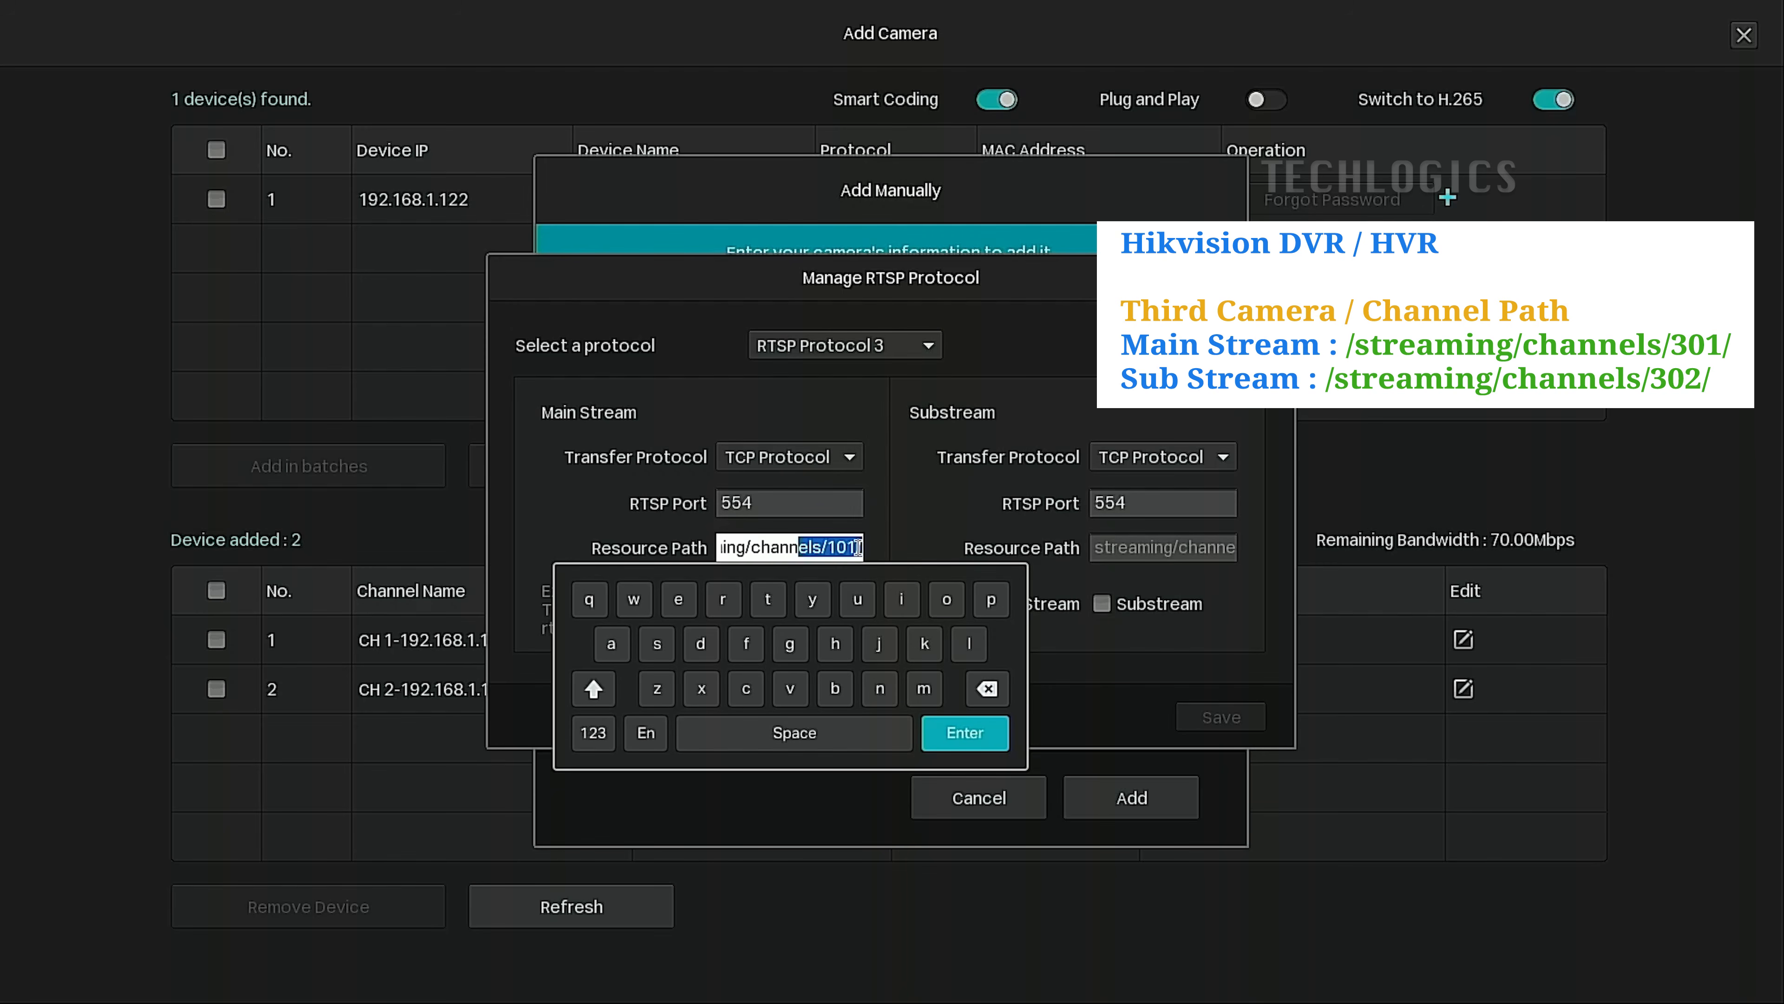
click(832, 547)
click(987, 689)
click(593, 732)
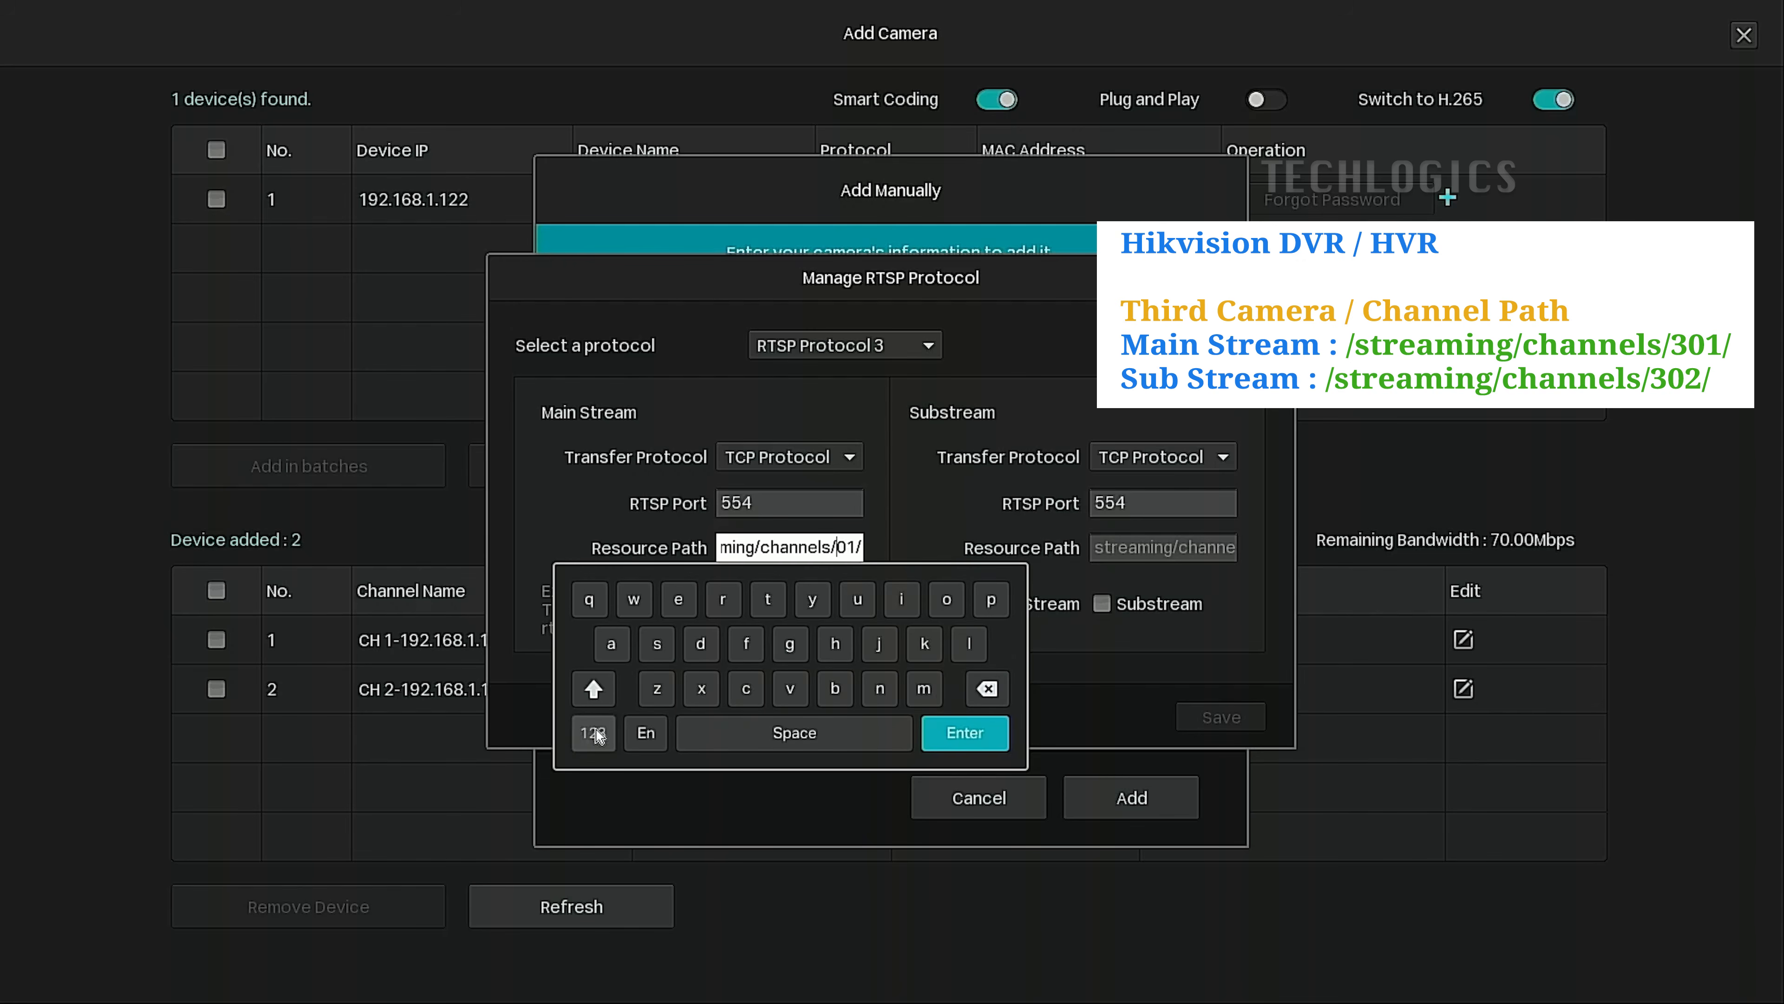
click(678, 599)
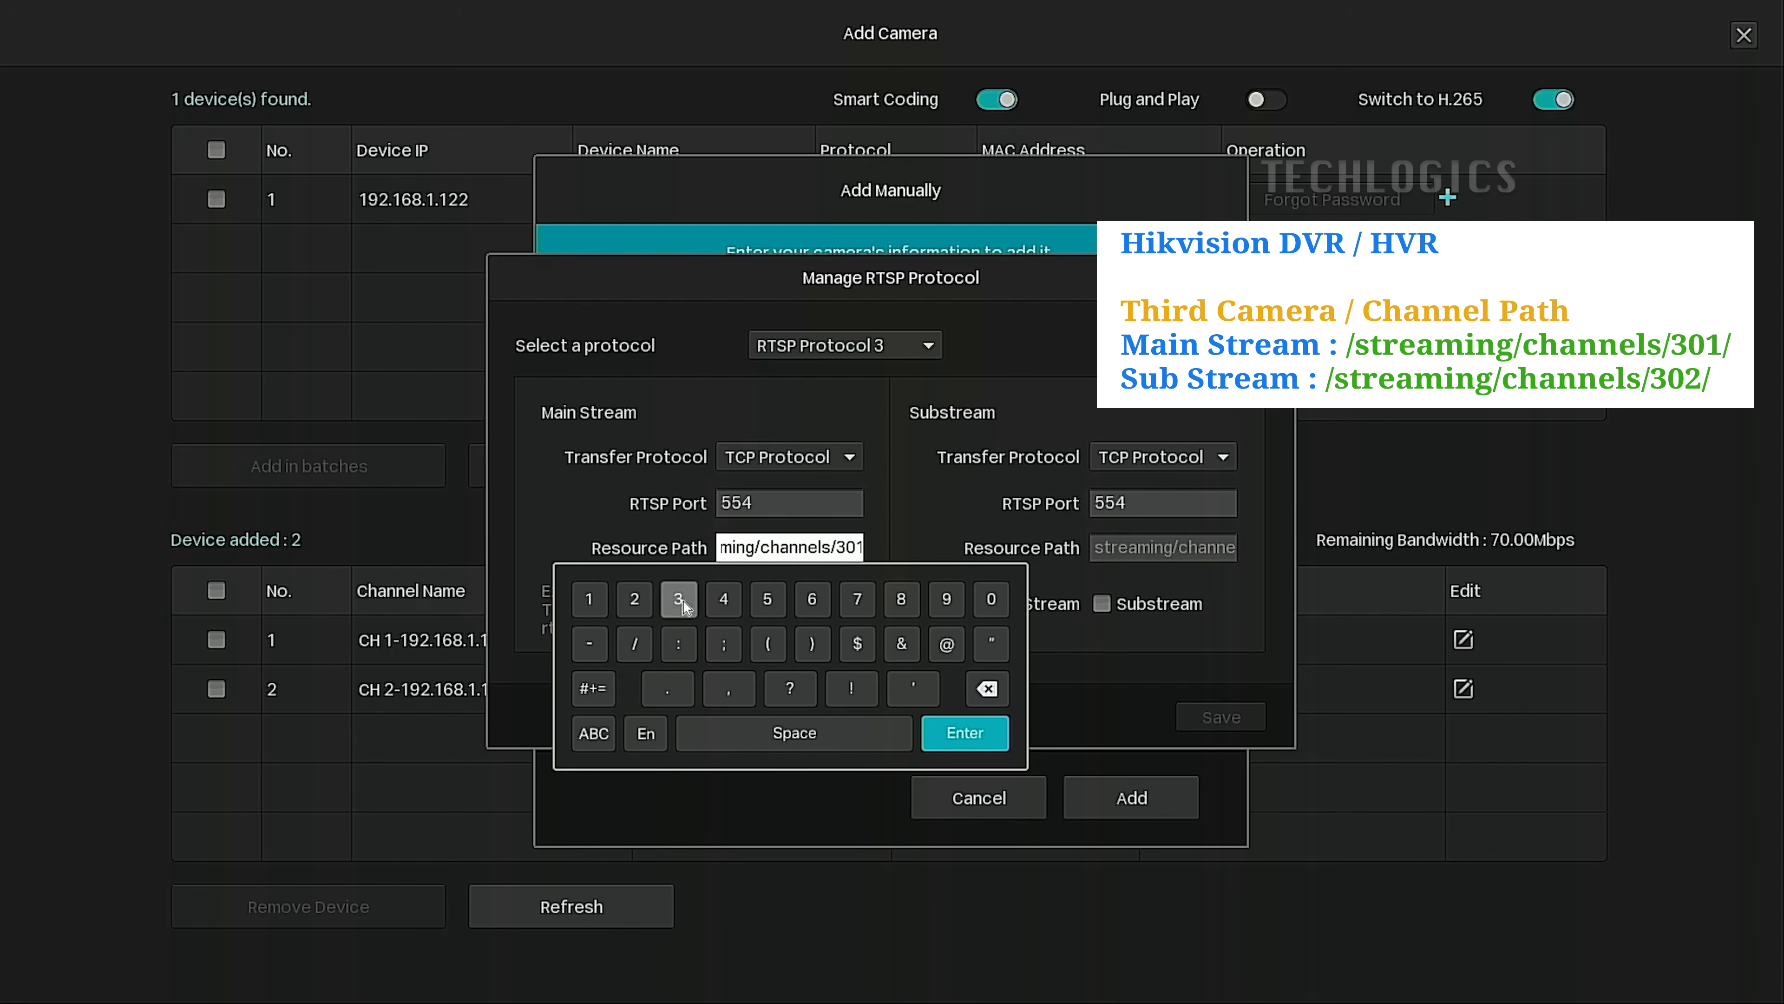
click(964, 557)
Change the substream path to channels/302/, enable the substream, verify both paths and save.
drag(1223, 557, 1363, 545)
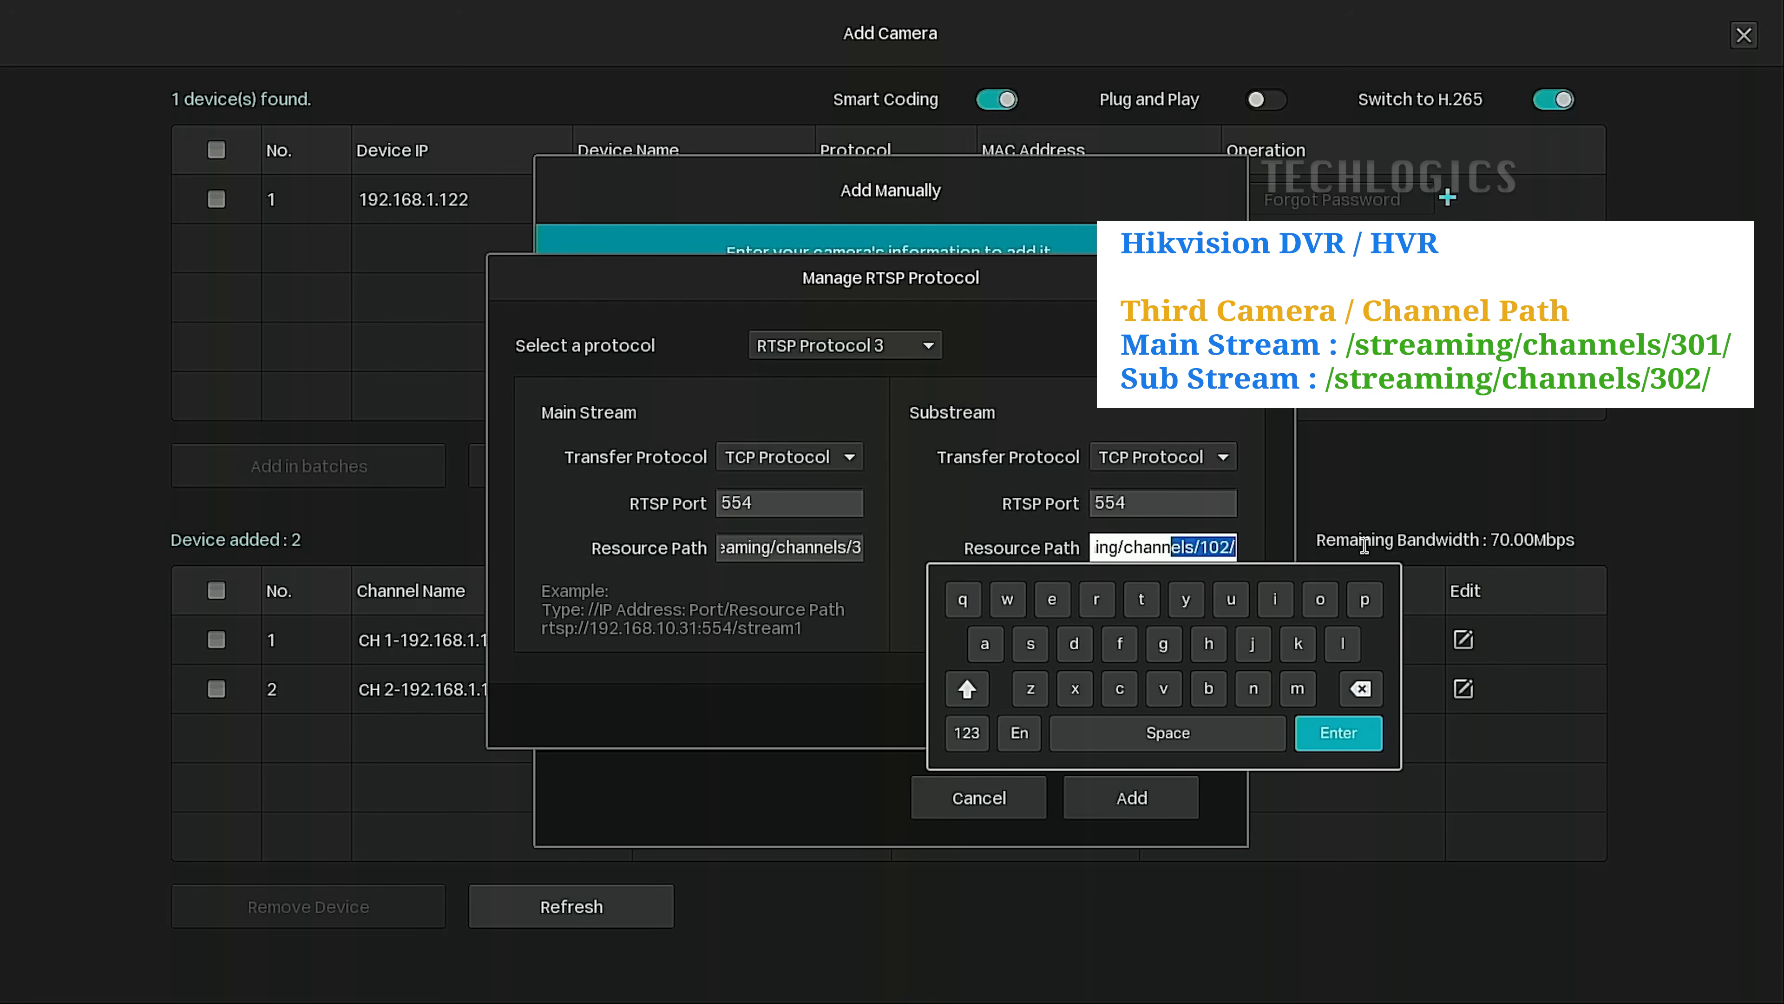
click(1209, 547)
click(1361, 689)
click(967, 730)
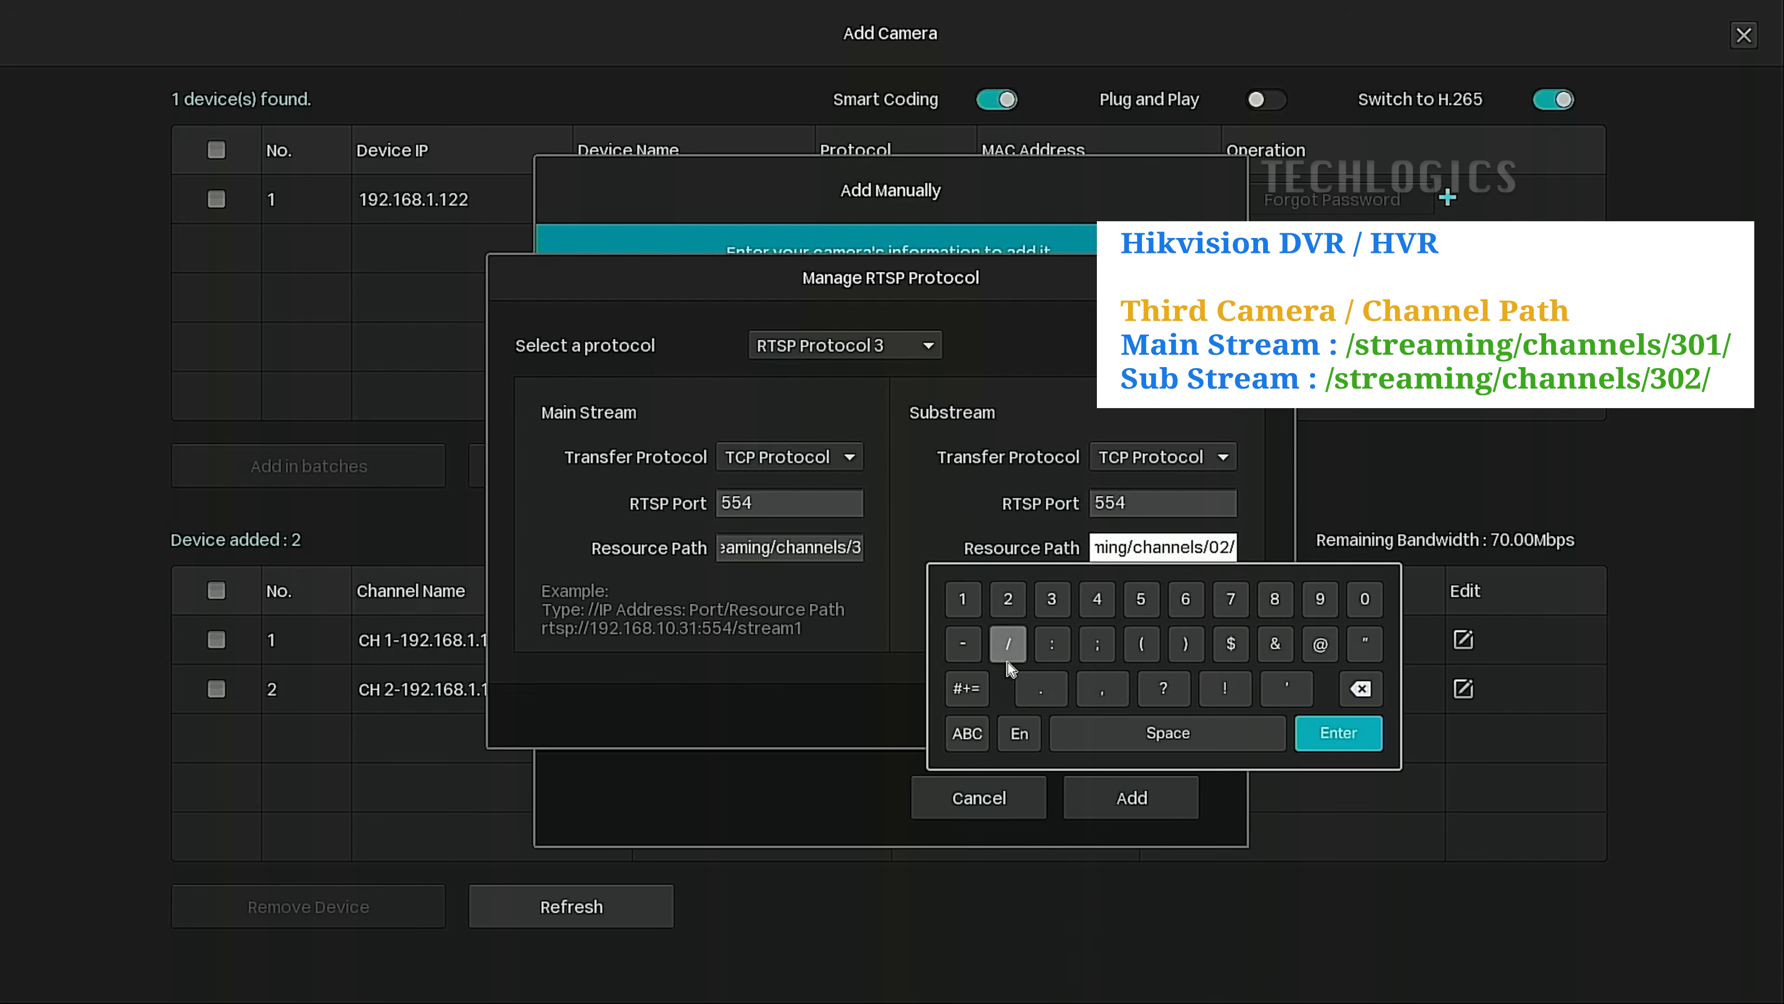
click(1054, 599)
click(1336, 733)
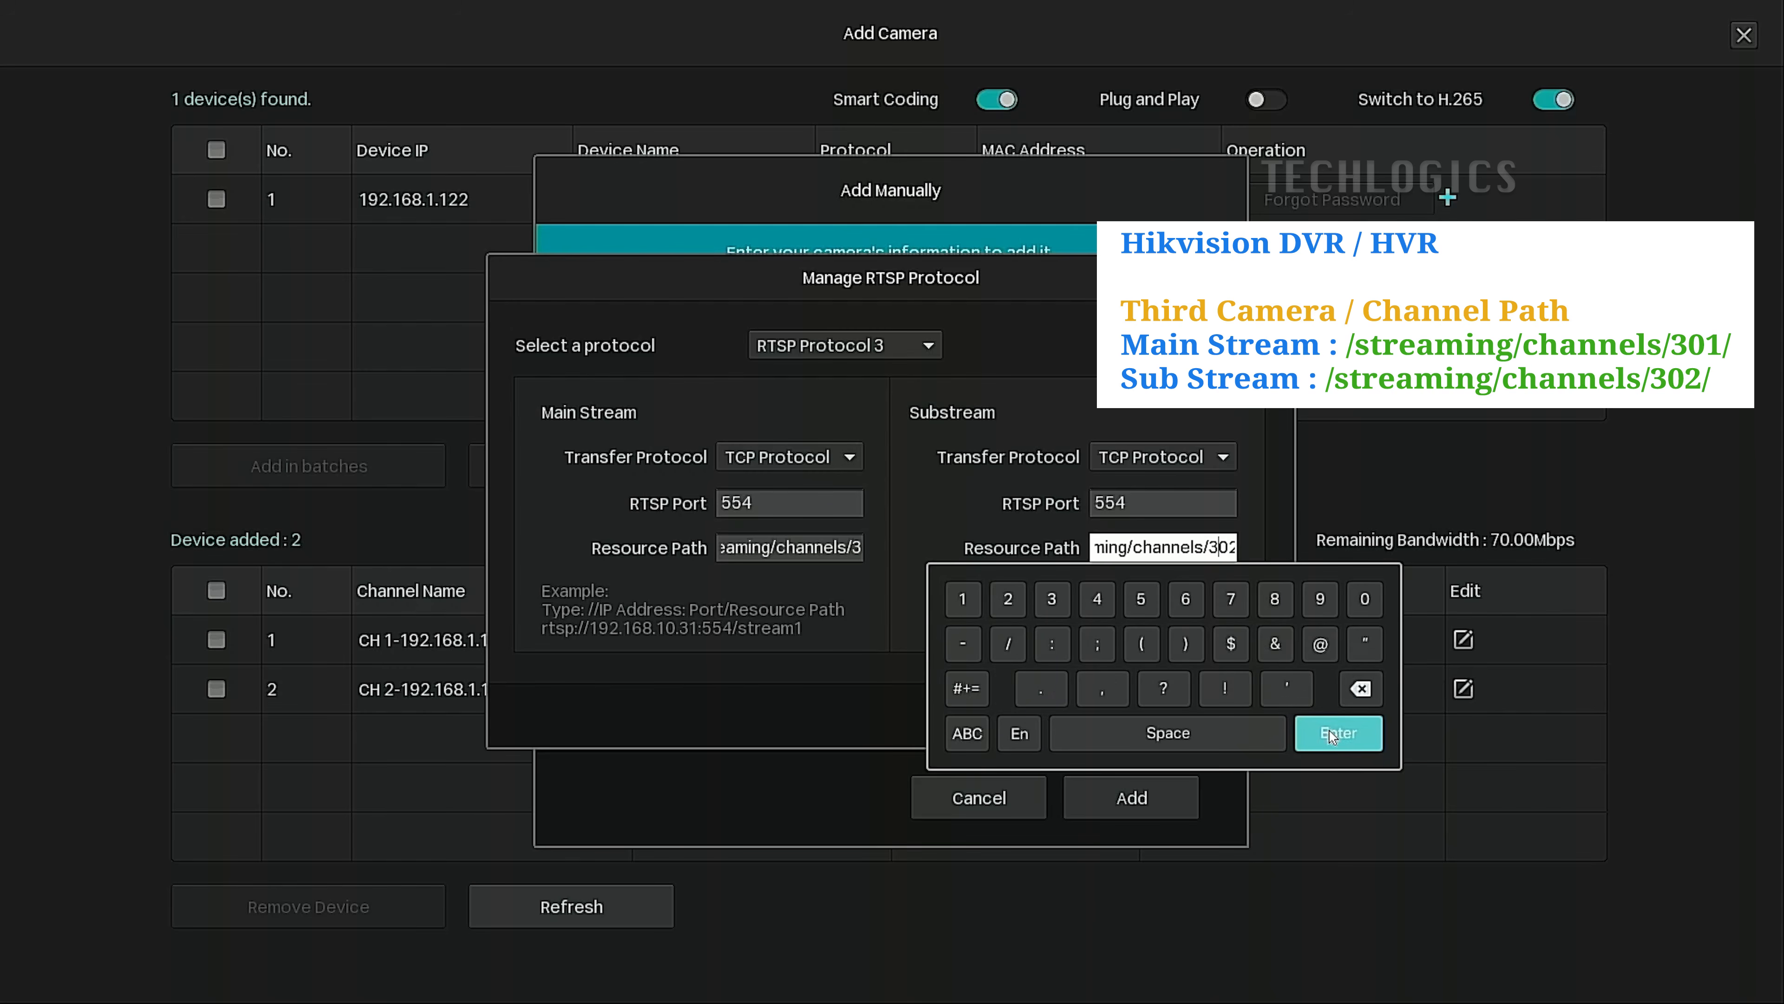
click(1101, 603)
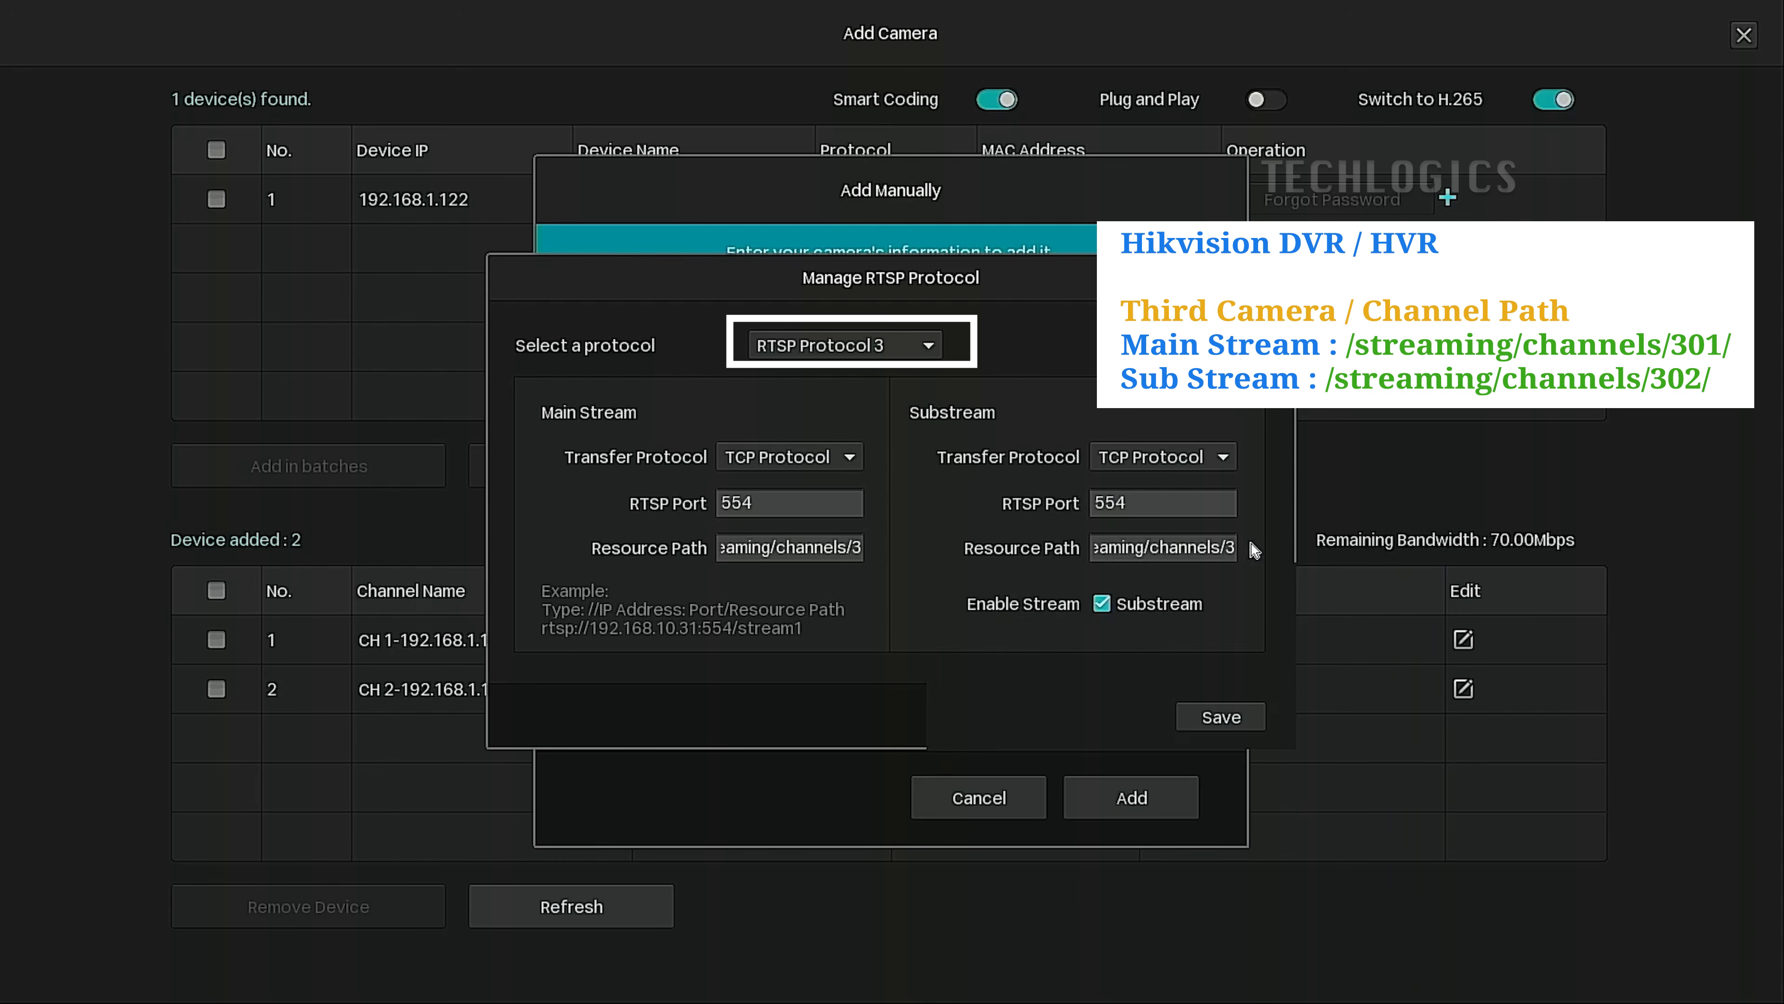
drag(1213, 546, 1512, 554)
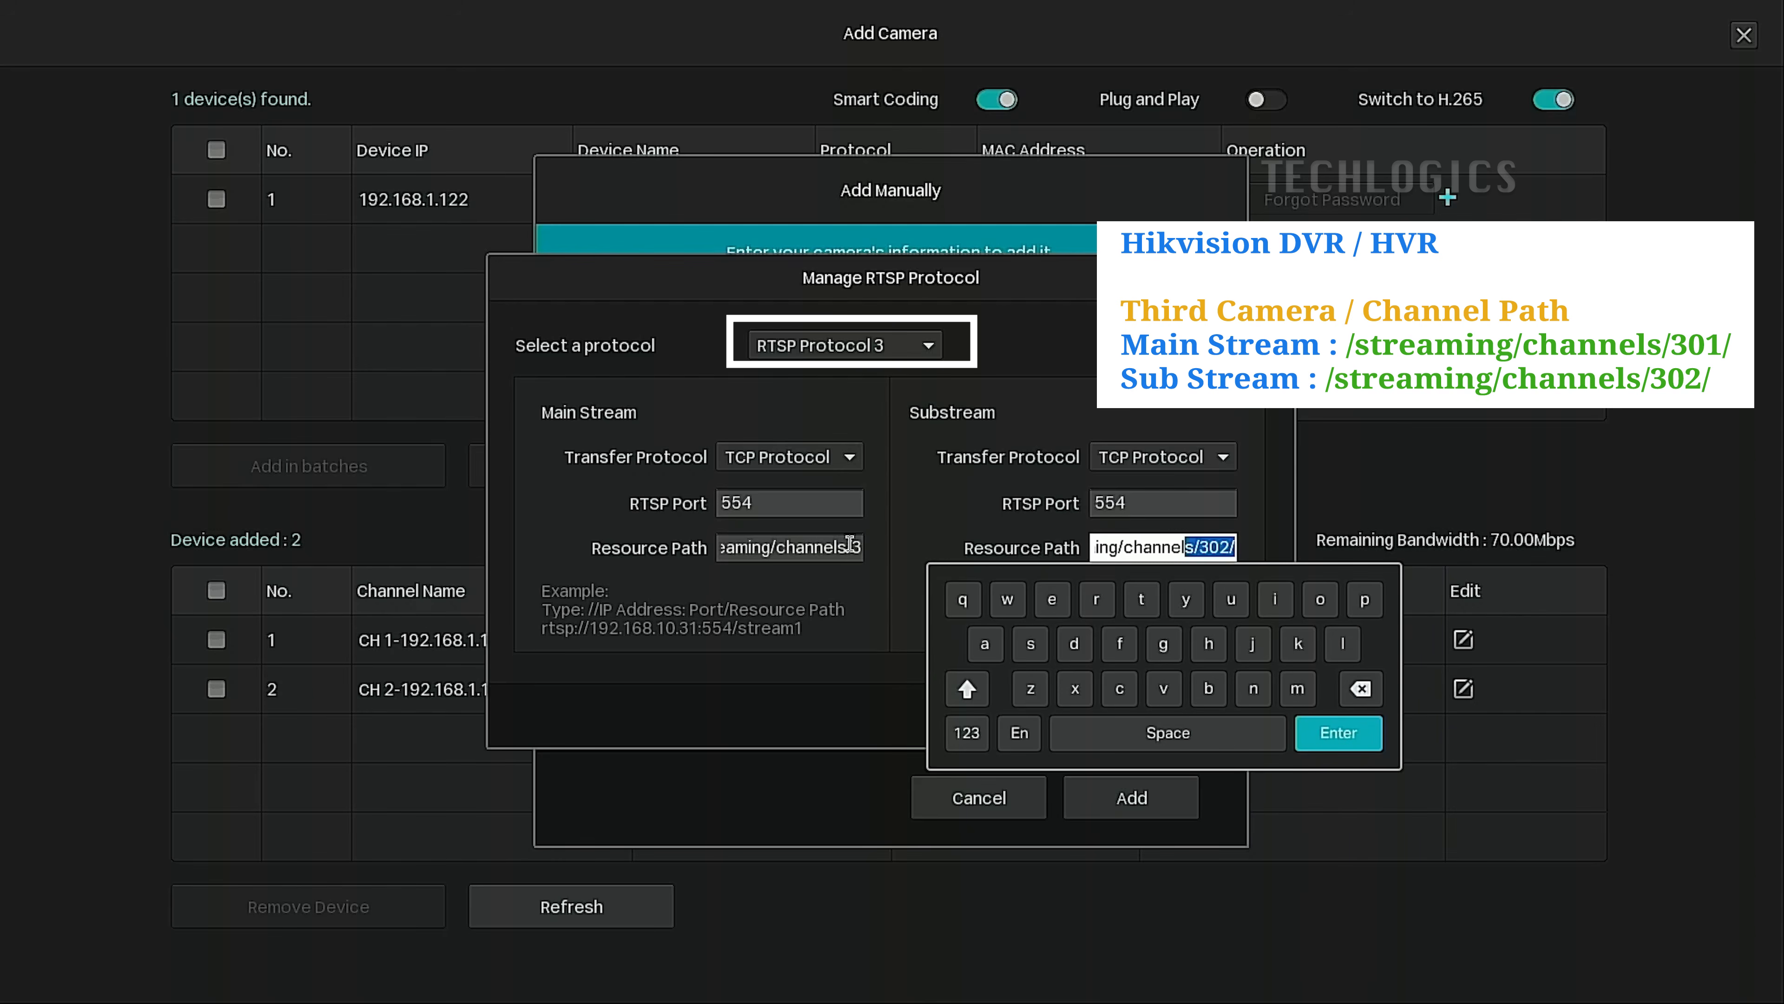
drag(850, 544, 1076, 550)
click(936, 510)
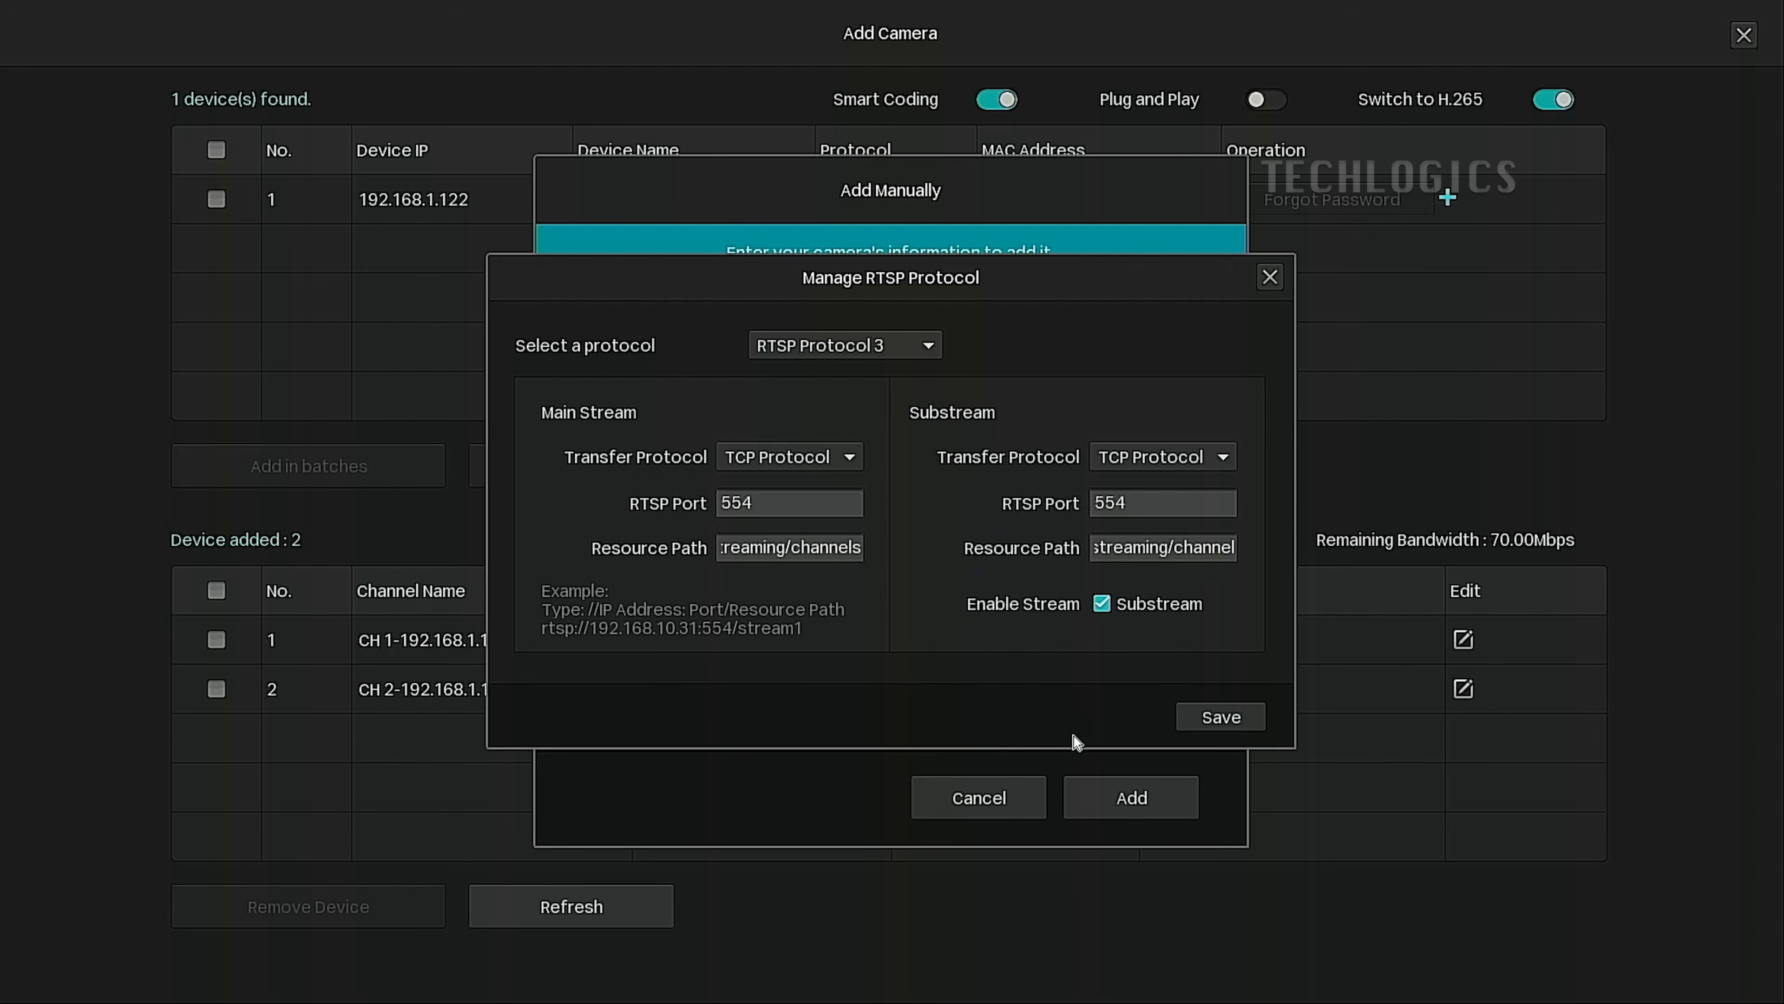
click(1261, 729)
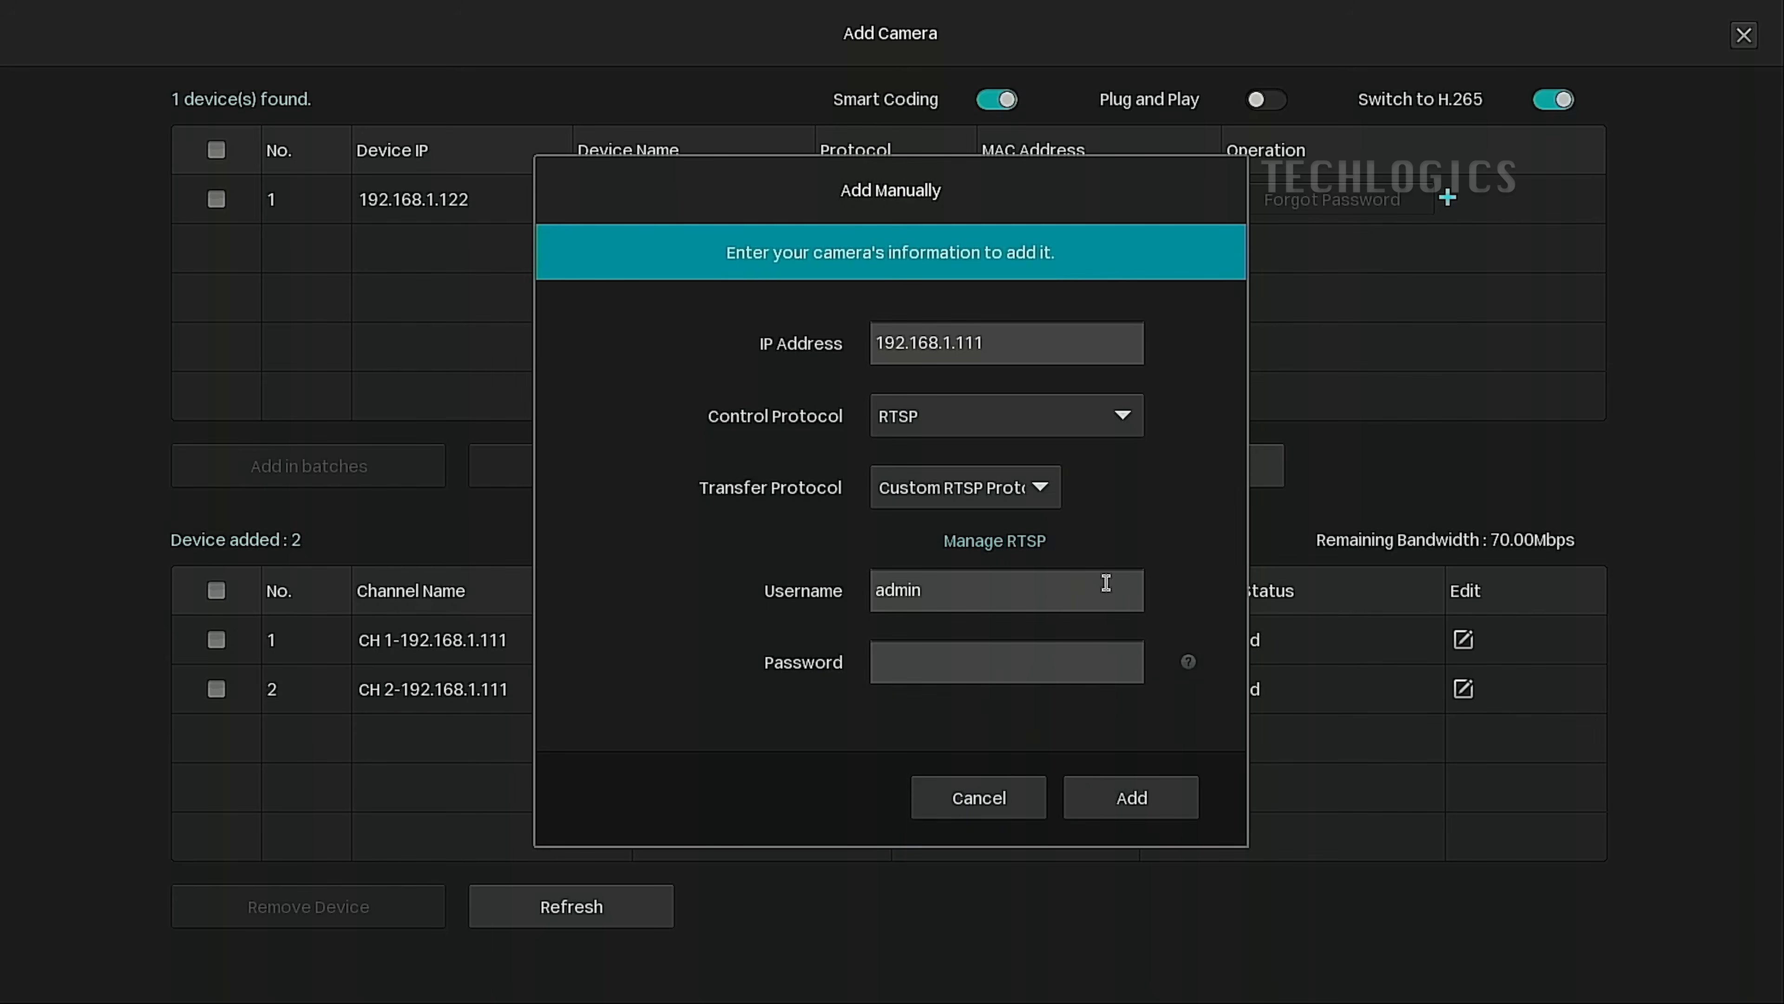
Assign Custom RTSP Protocol 3, enter the camera password, and add 192.168.1.111 as the third channel.
click(1041, 494)
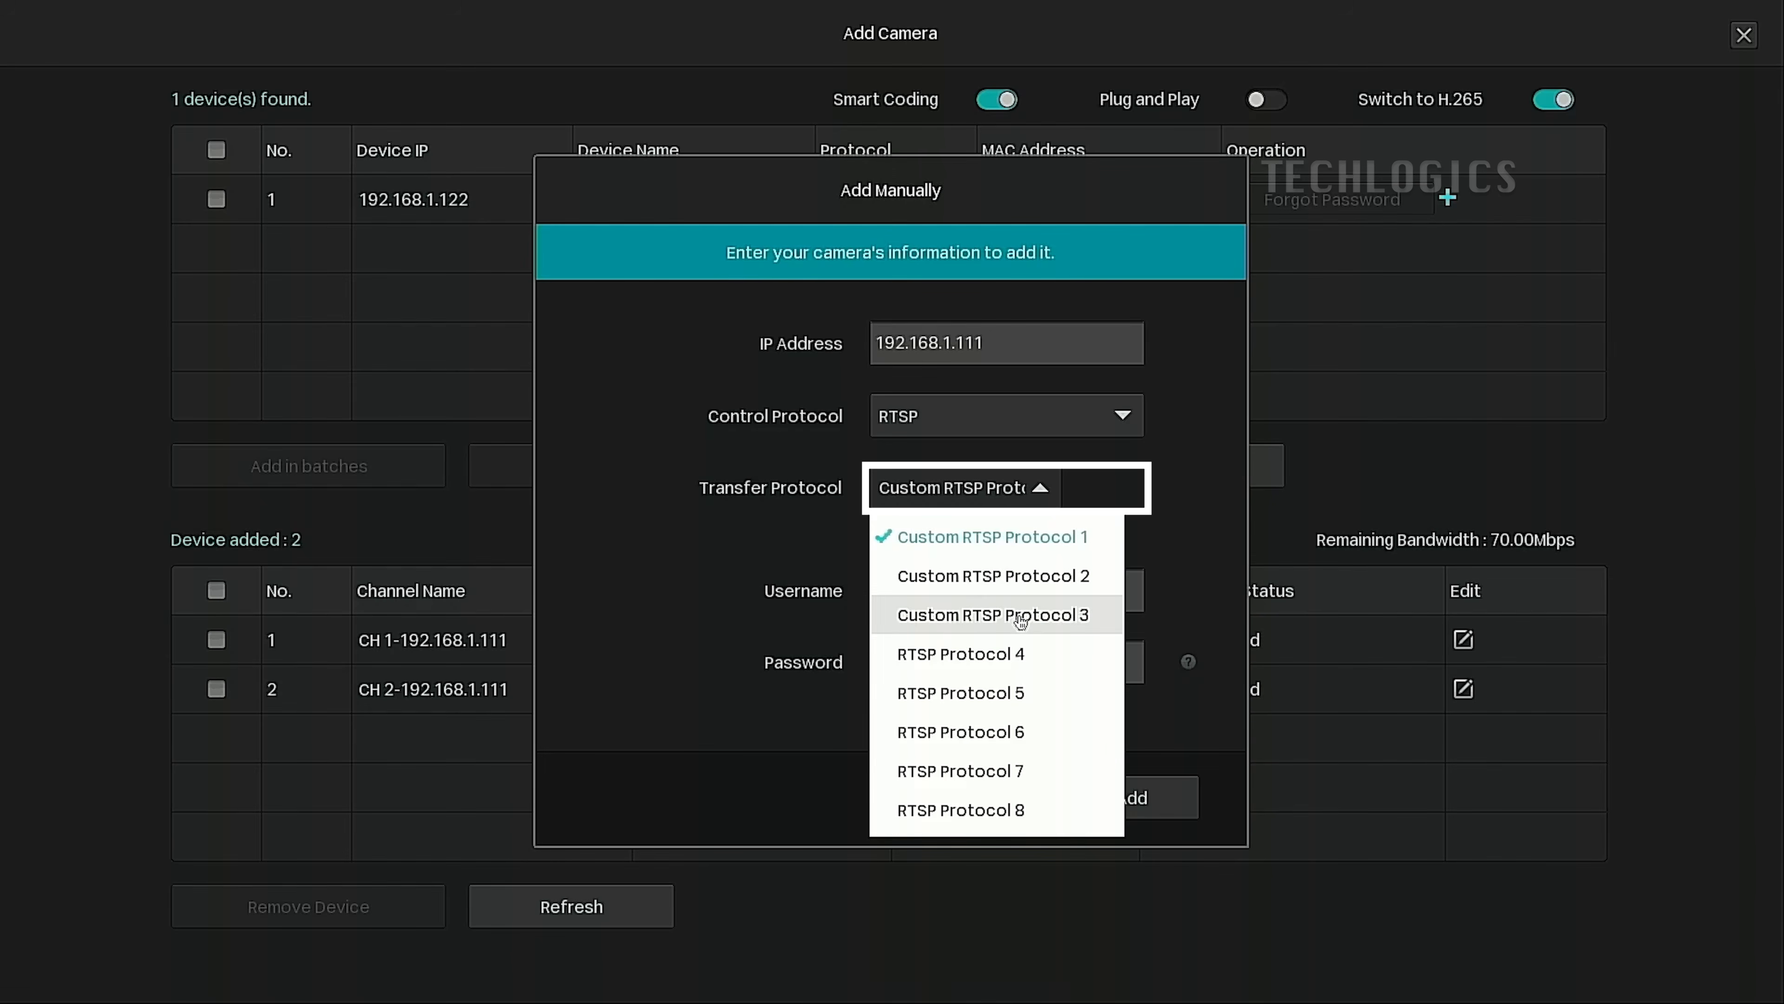
click(1020, 621)
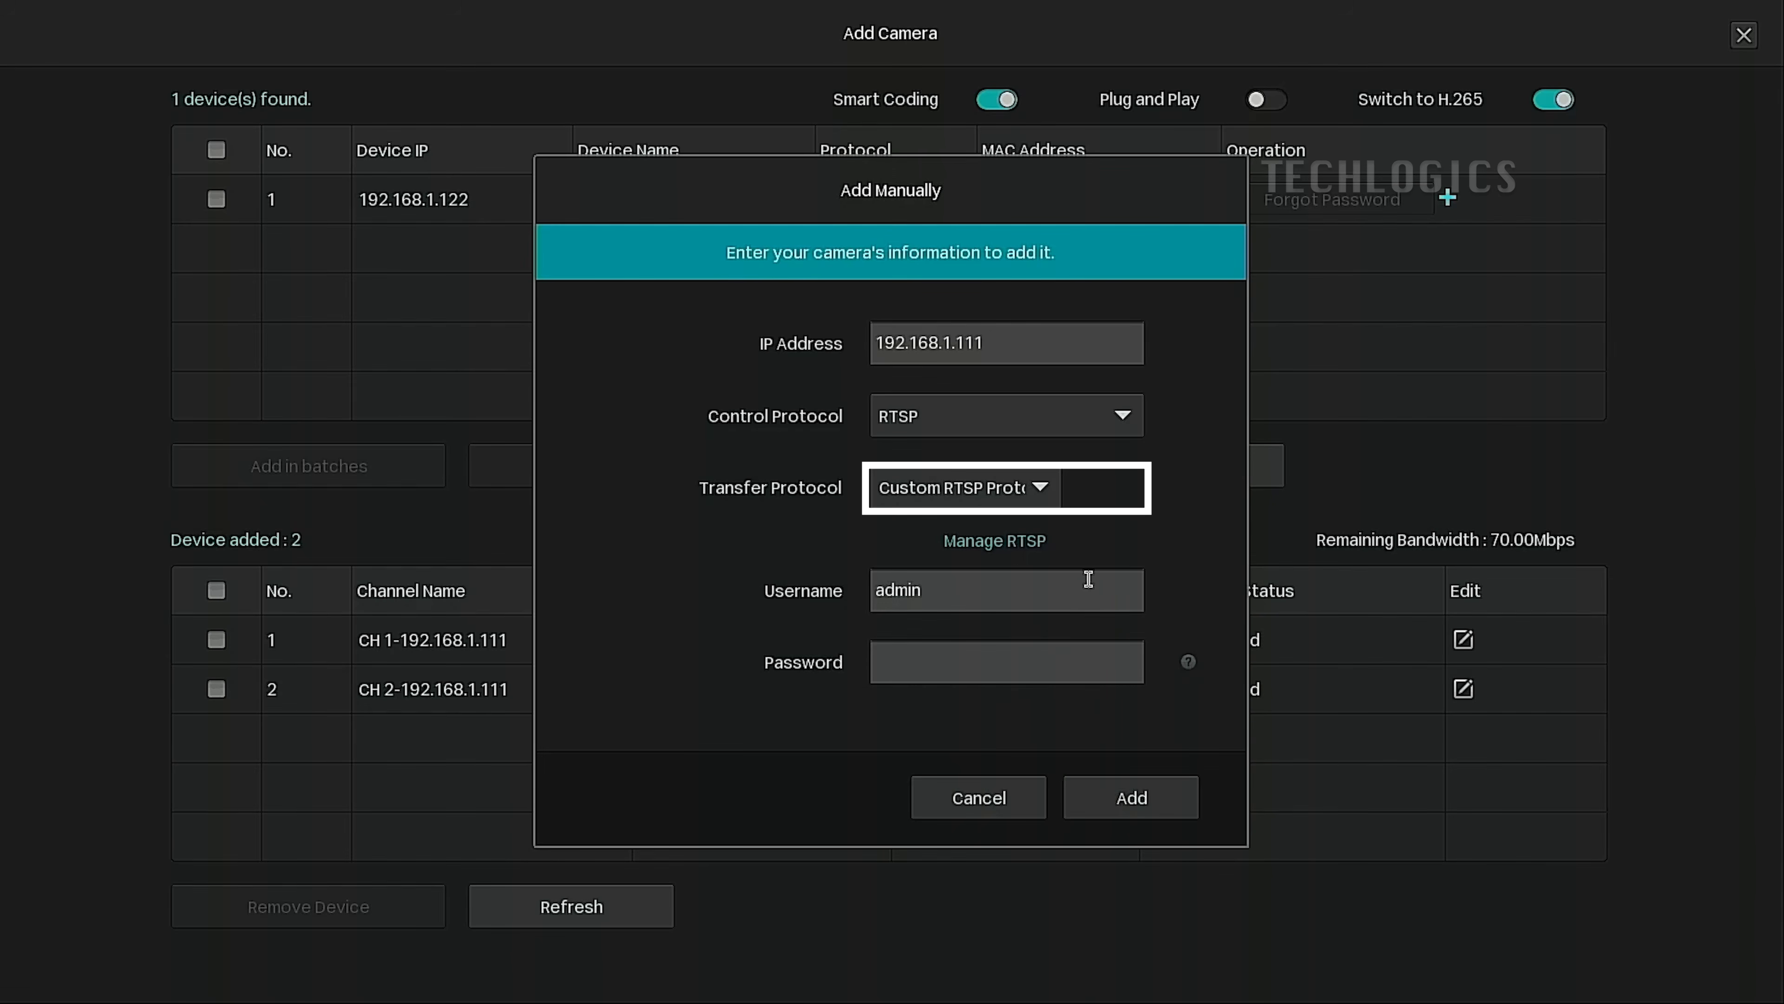
click(962, 662)
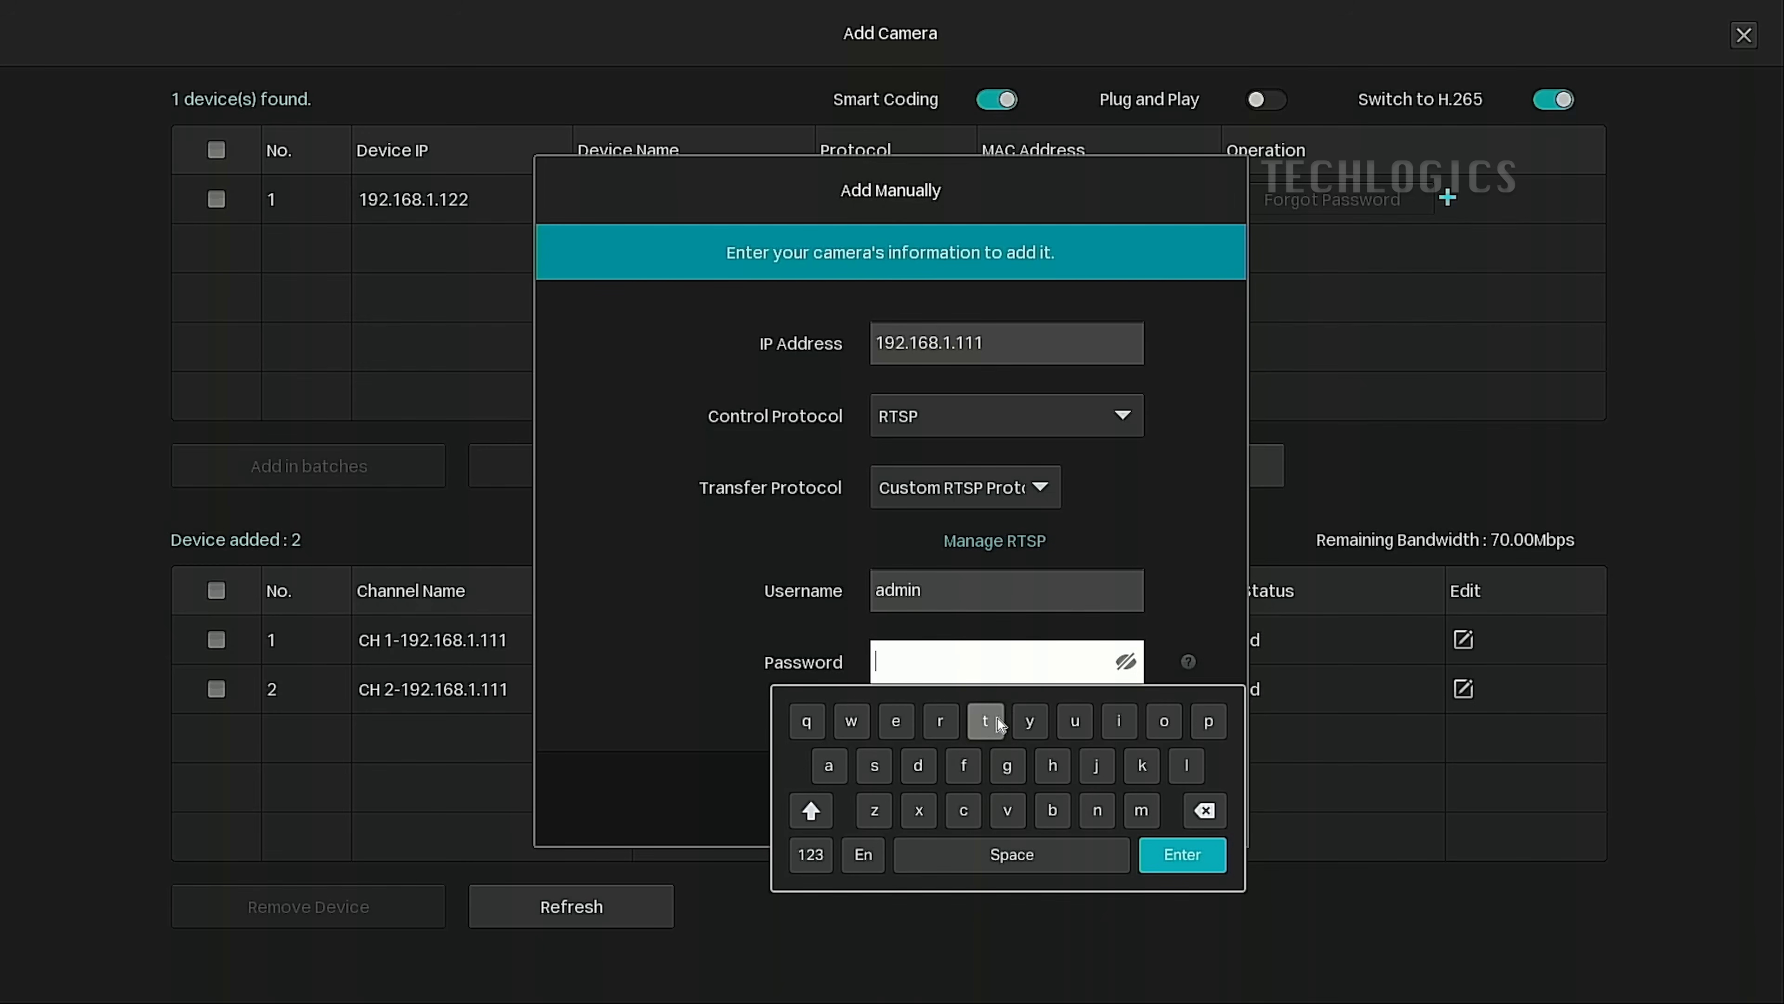
click(896, 721)
click(963, 810)
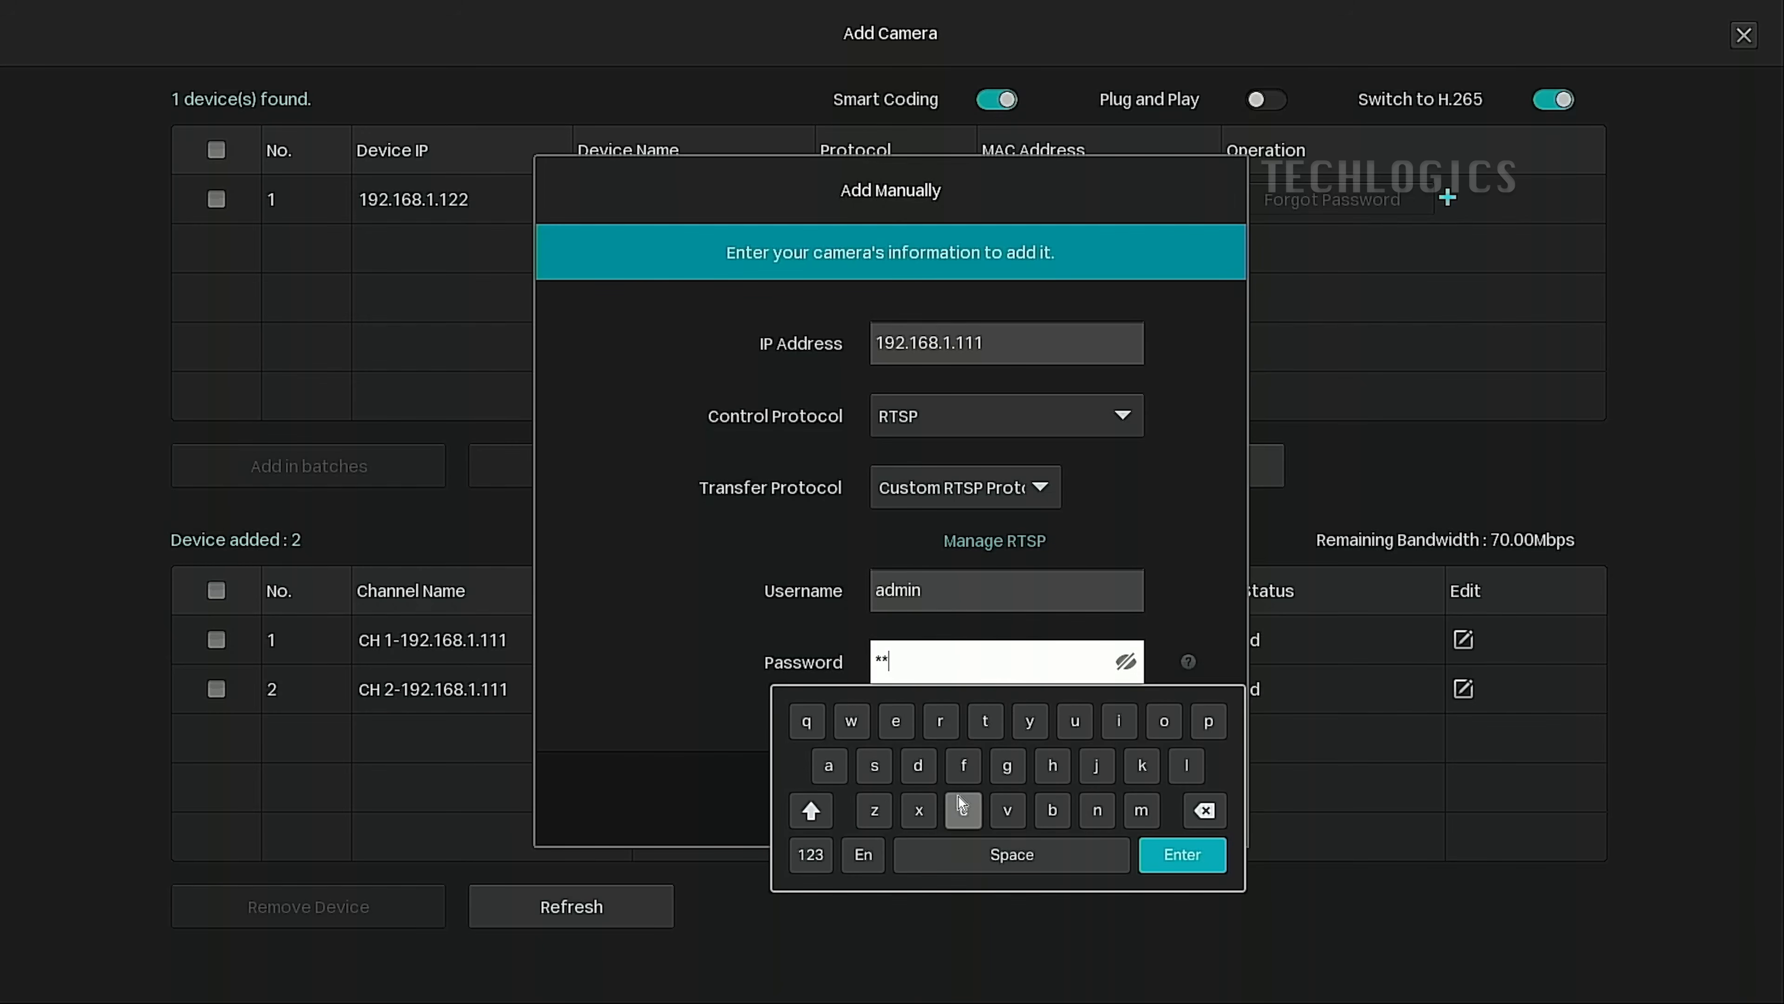
click(1053, 765)
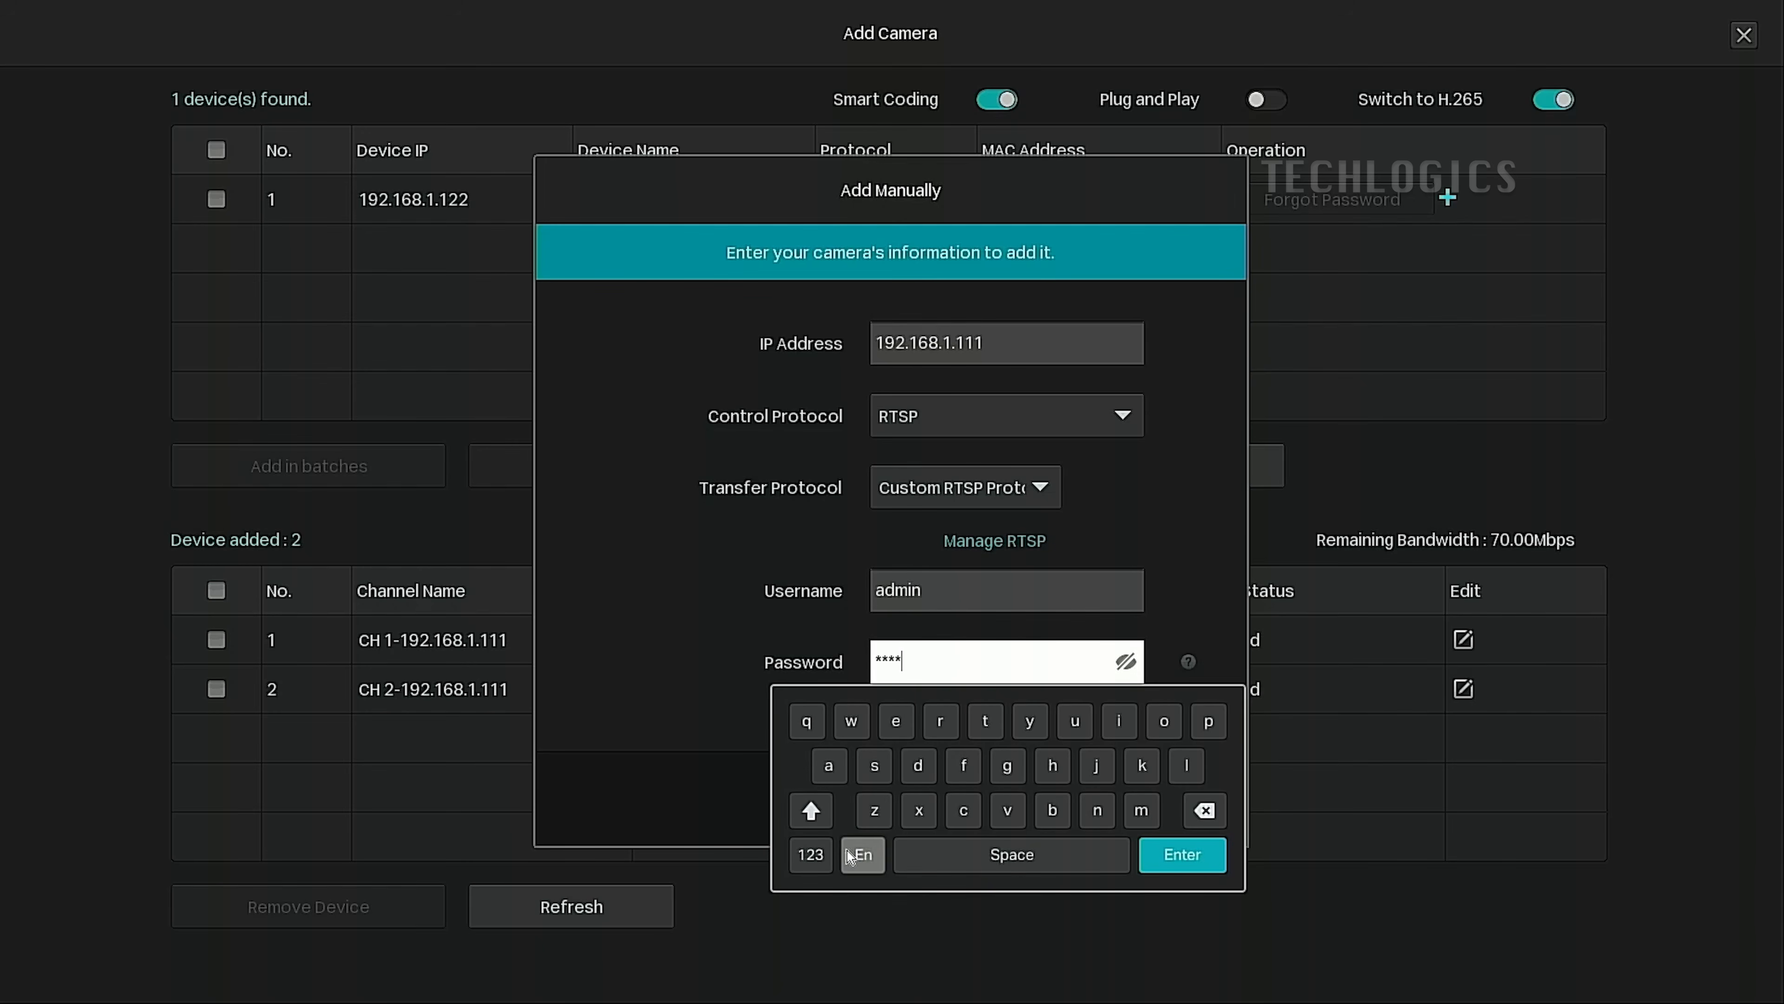
click(811, 855)
click(1166, 773)
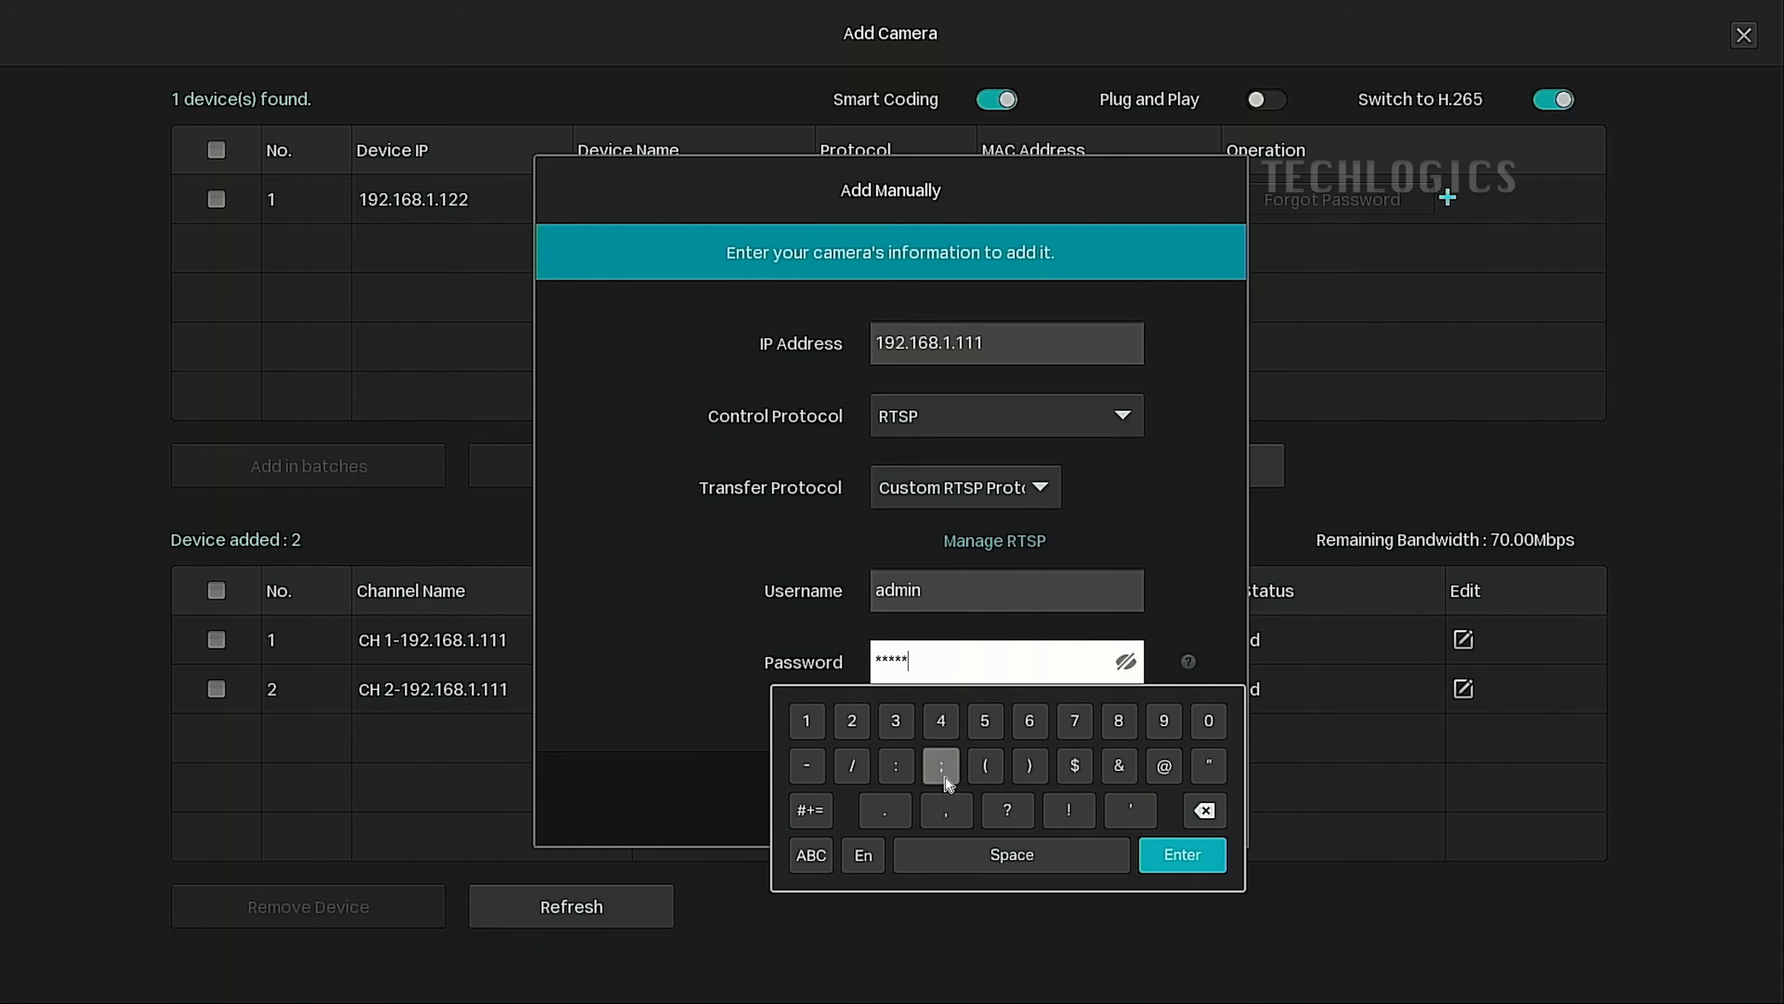
click(853, 732)
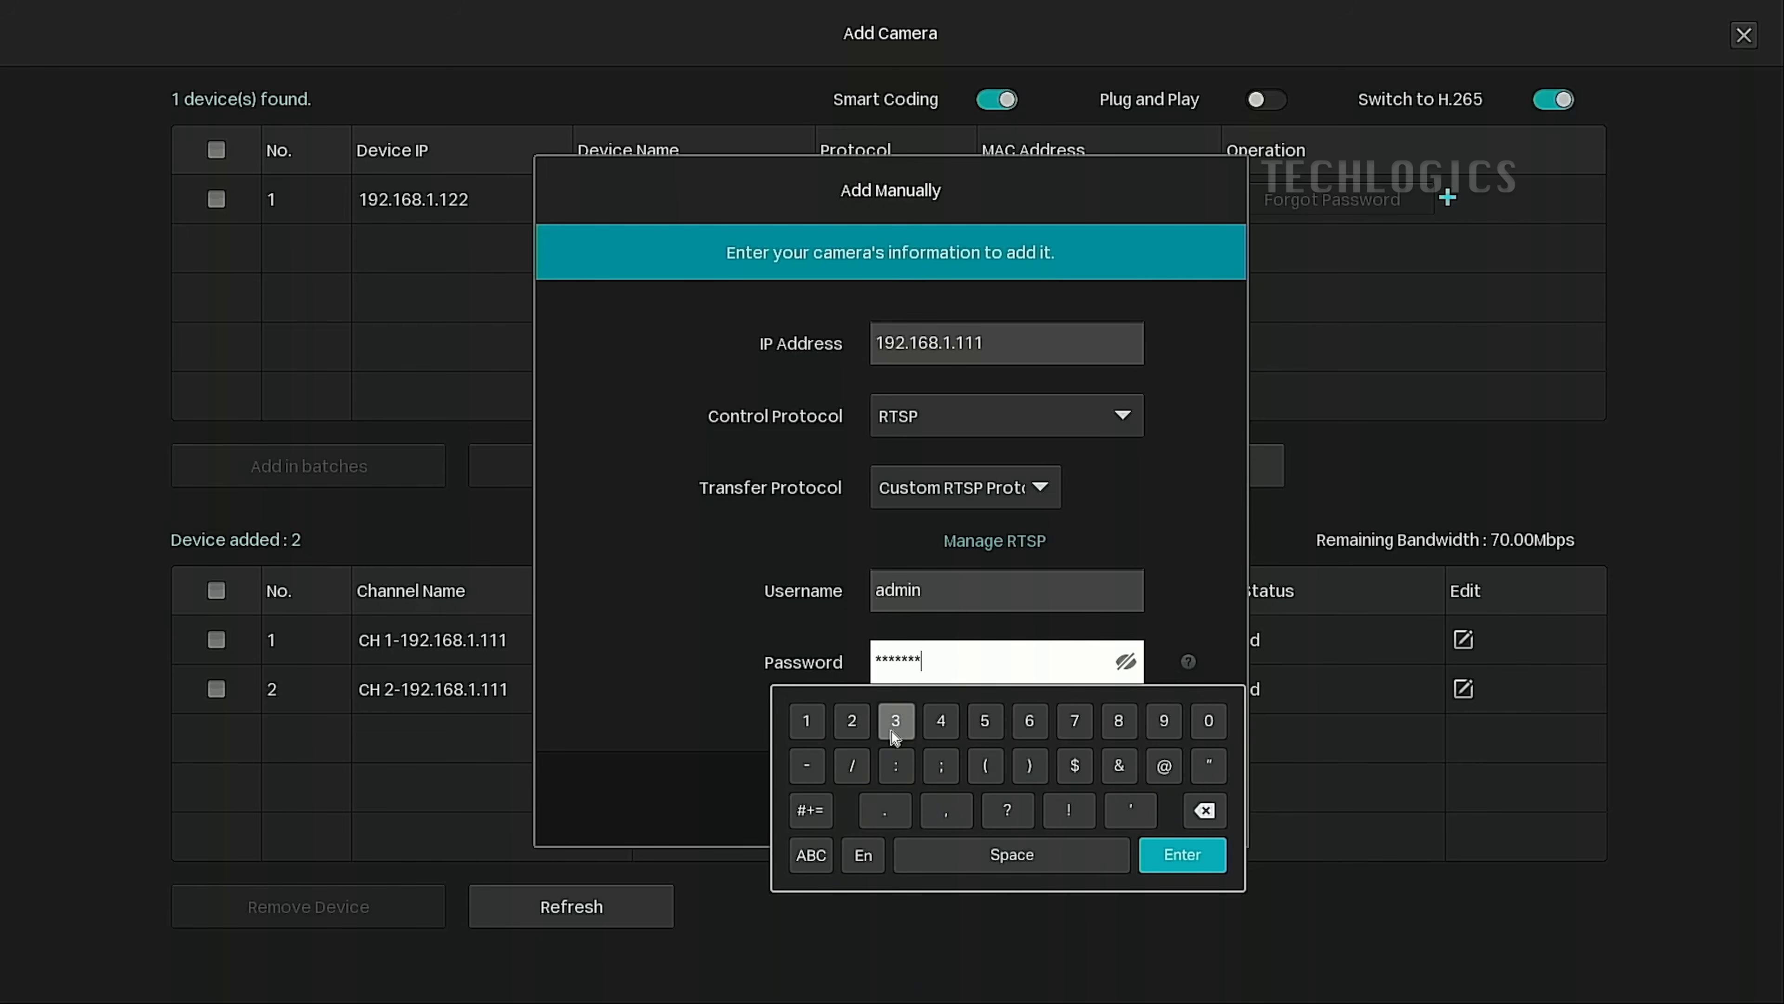
click(1195, 850)
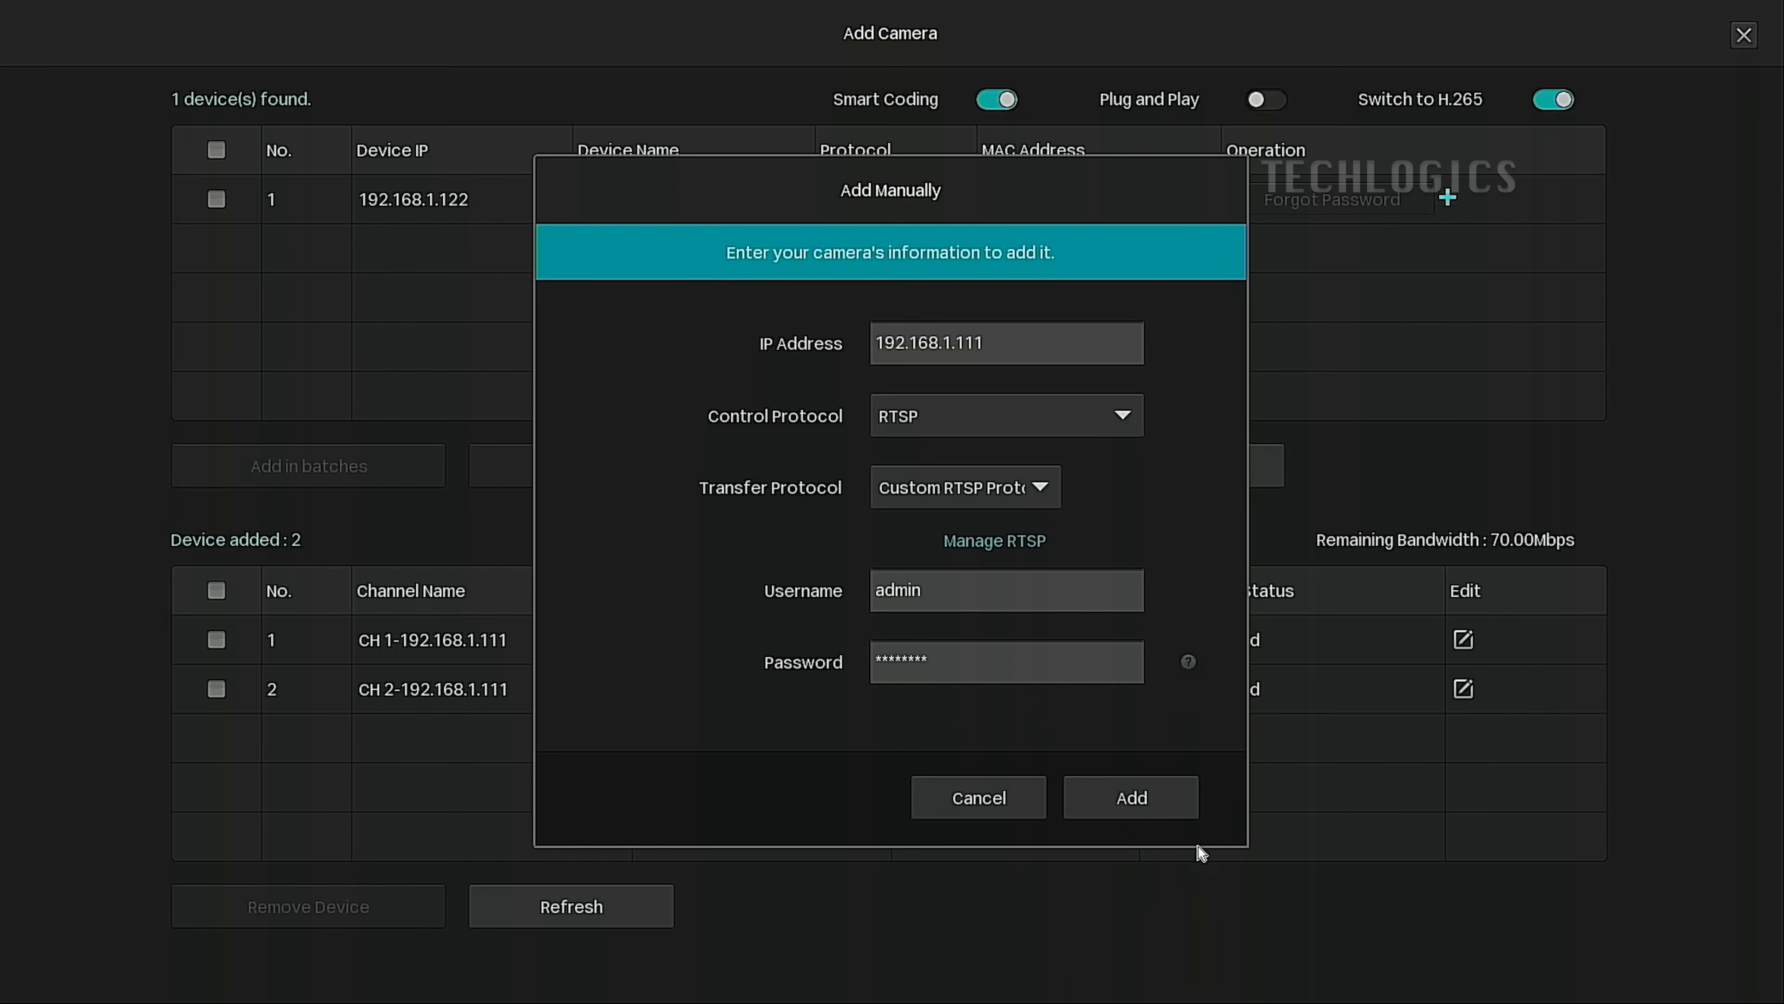
click(1182, 814)
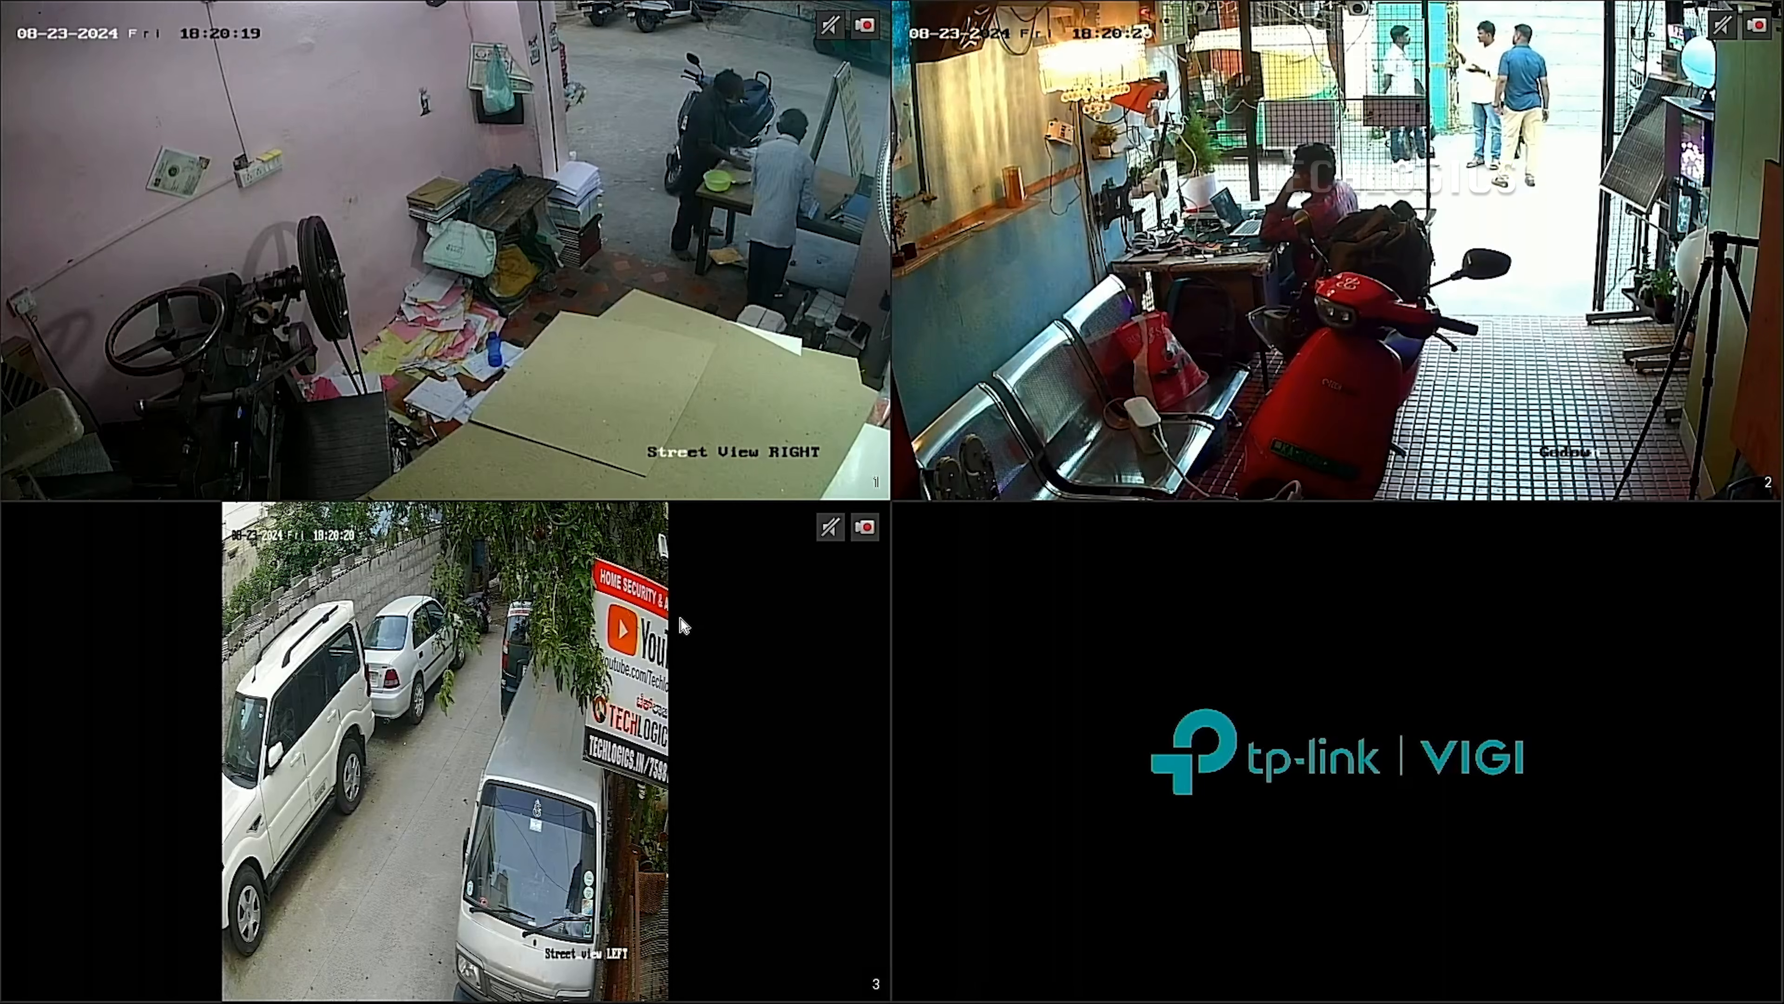
Open Add Camera from the live-view main menu to see the three connected channels.
right_click(886, 411)
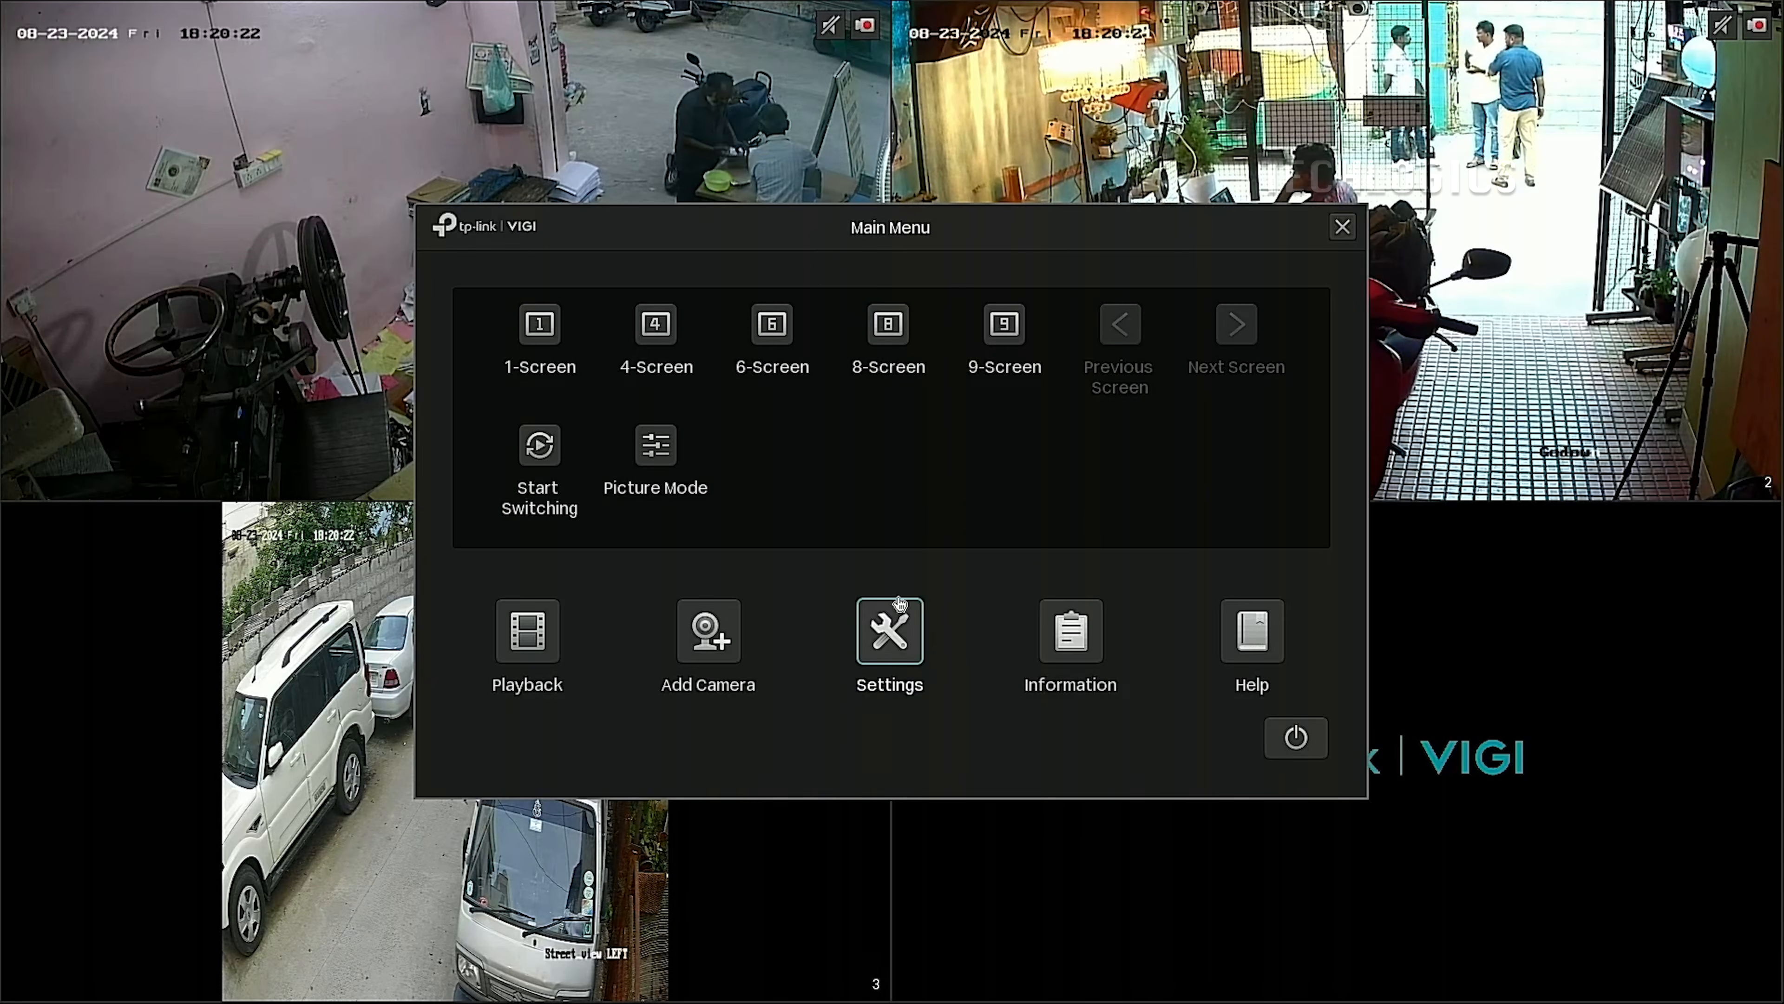
click(717, 667)
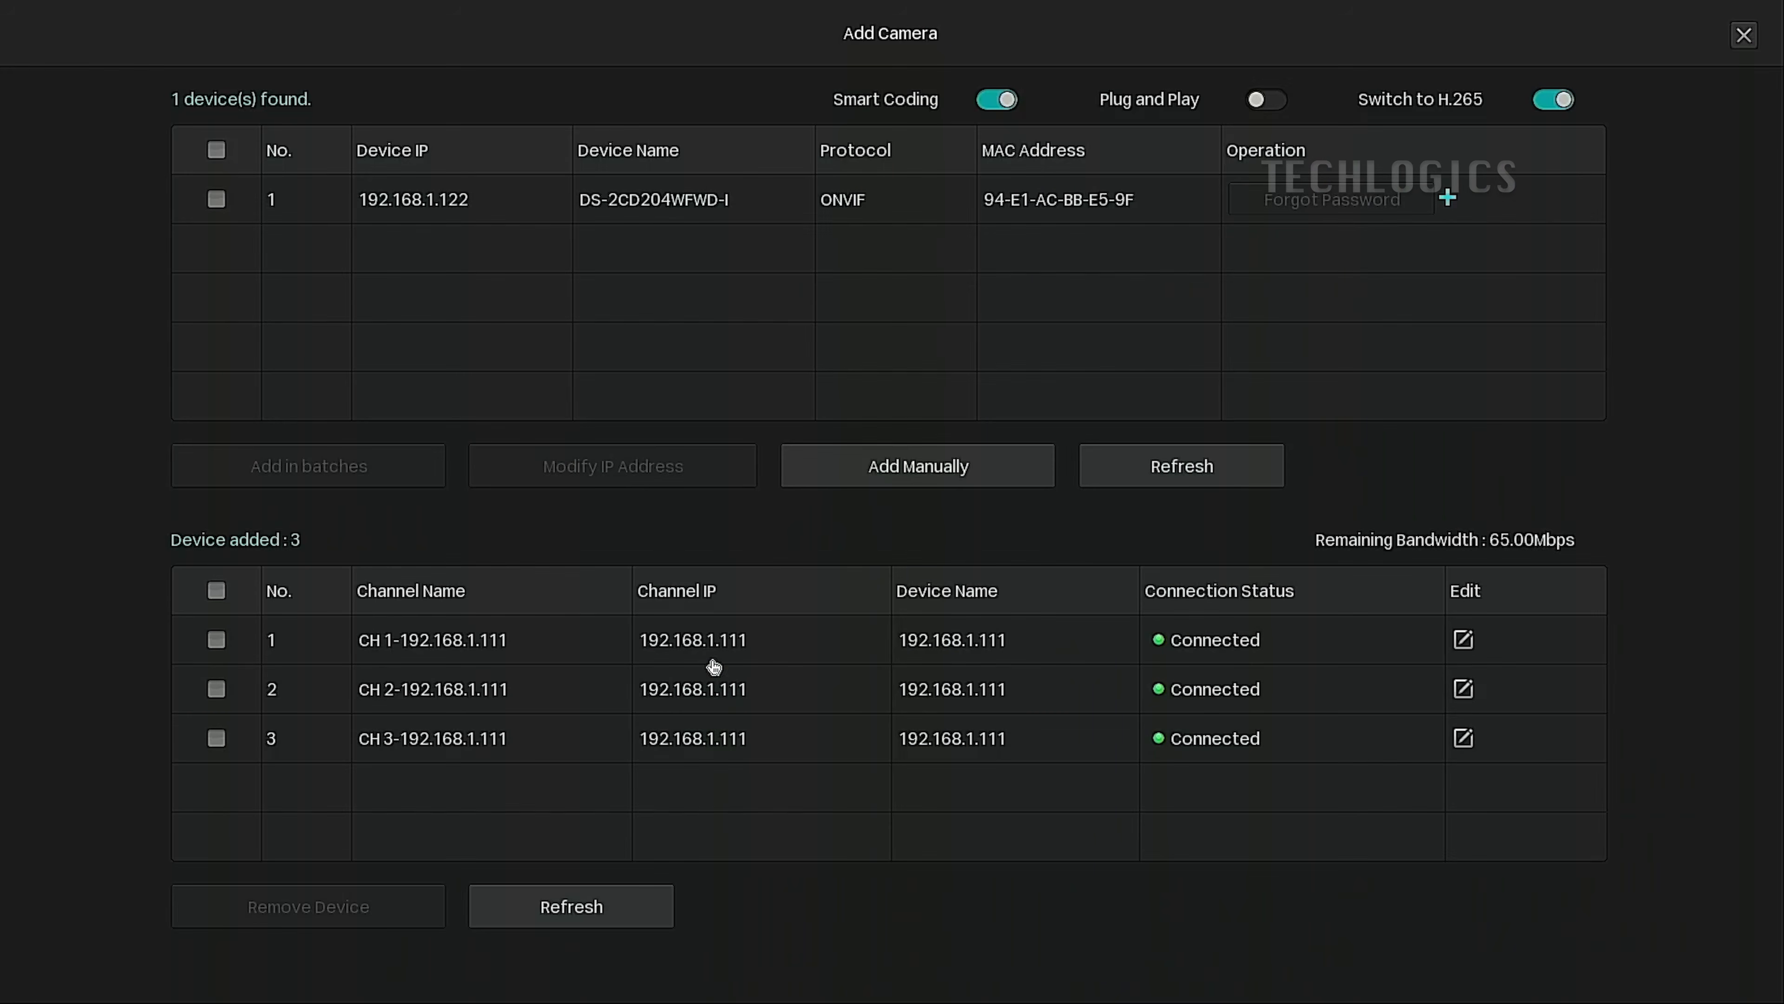
Start a fourth manual camera entry with IP address 192.168.1.111.
click(1035, 482)
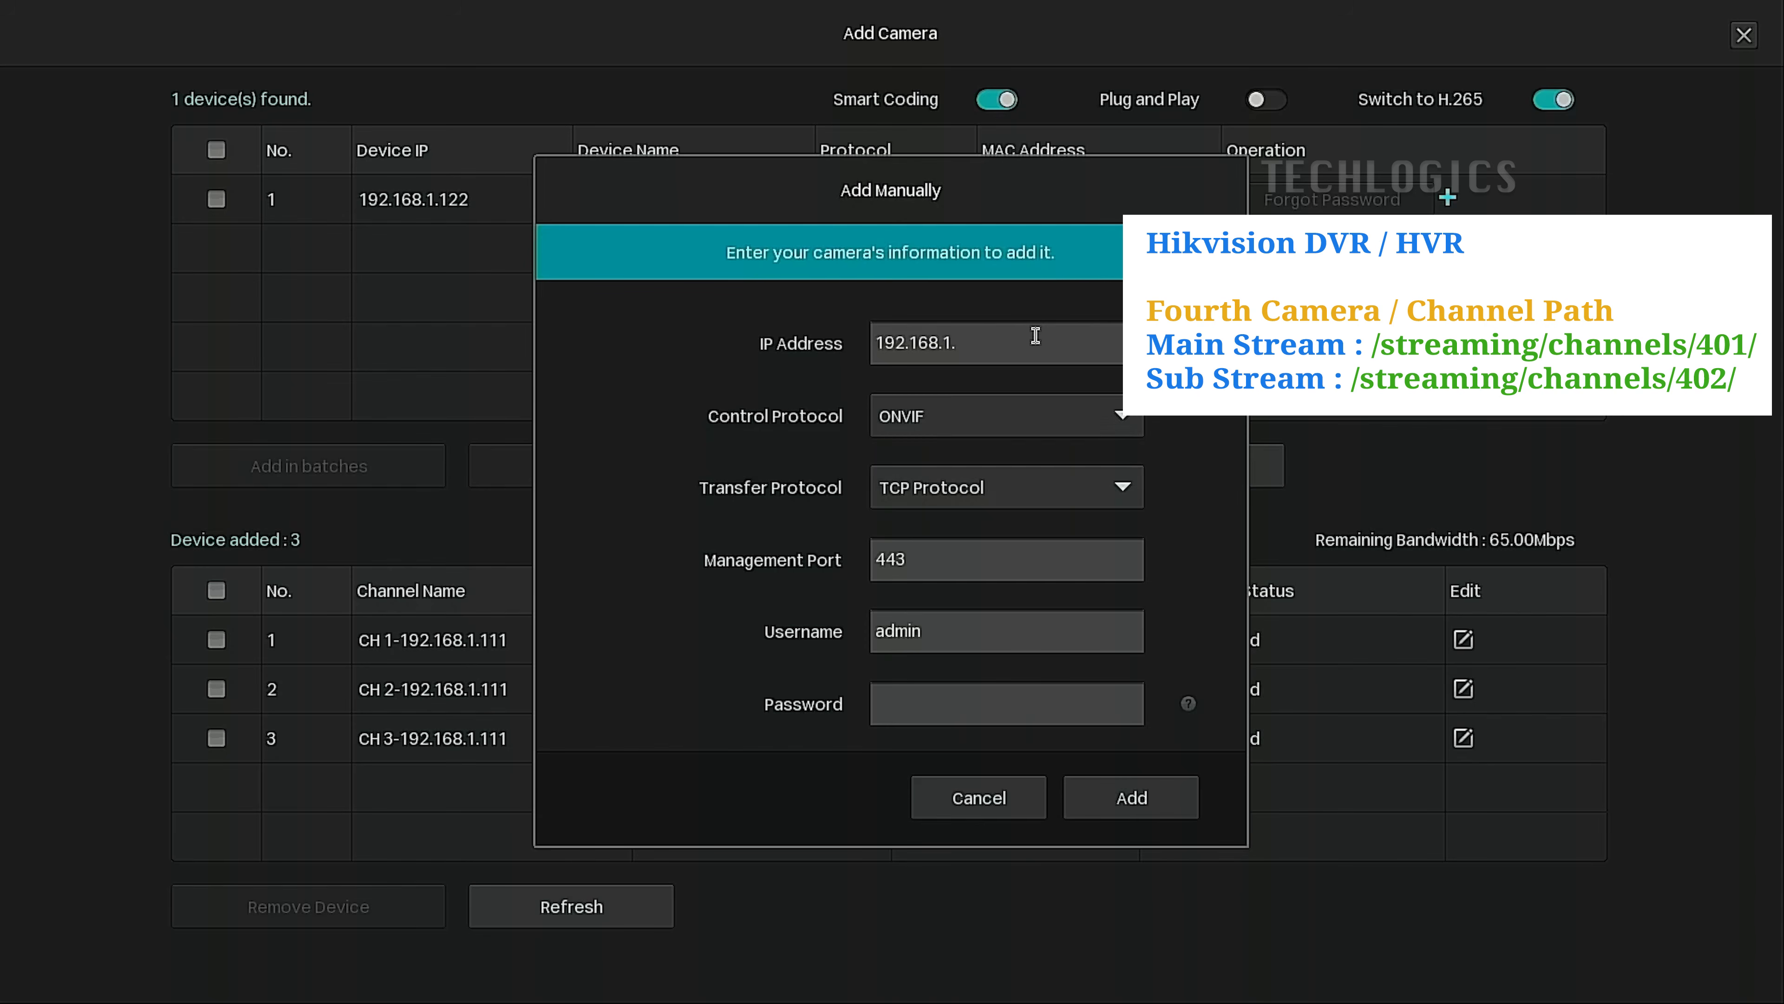
click(1035, 336)
click(924, 510)
click(924, 510)
click(924, 510)
click(1091, 578)
Set the control protocol to RTSP, leaving the transfer protocol unchanged.
click(1114, 414)
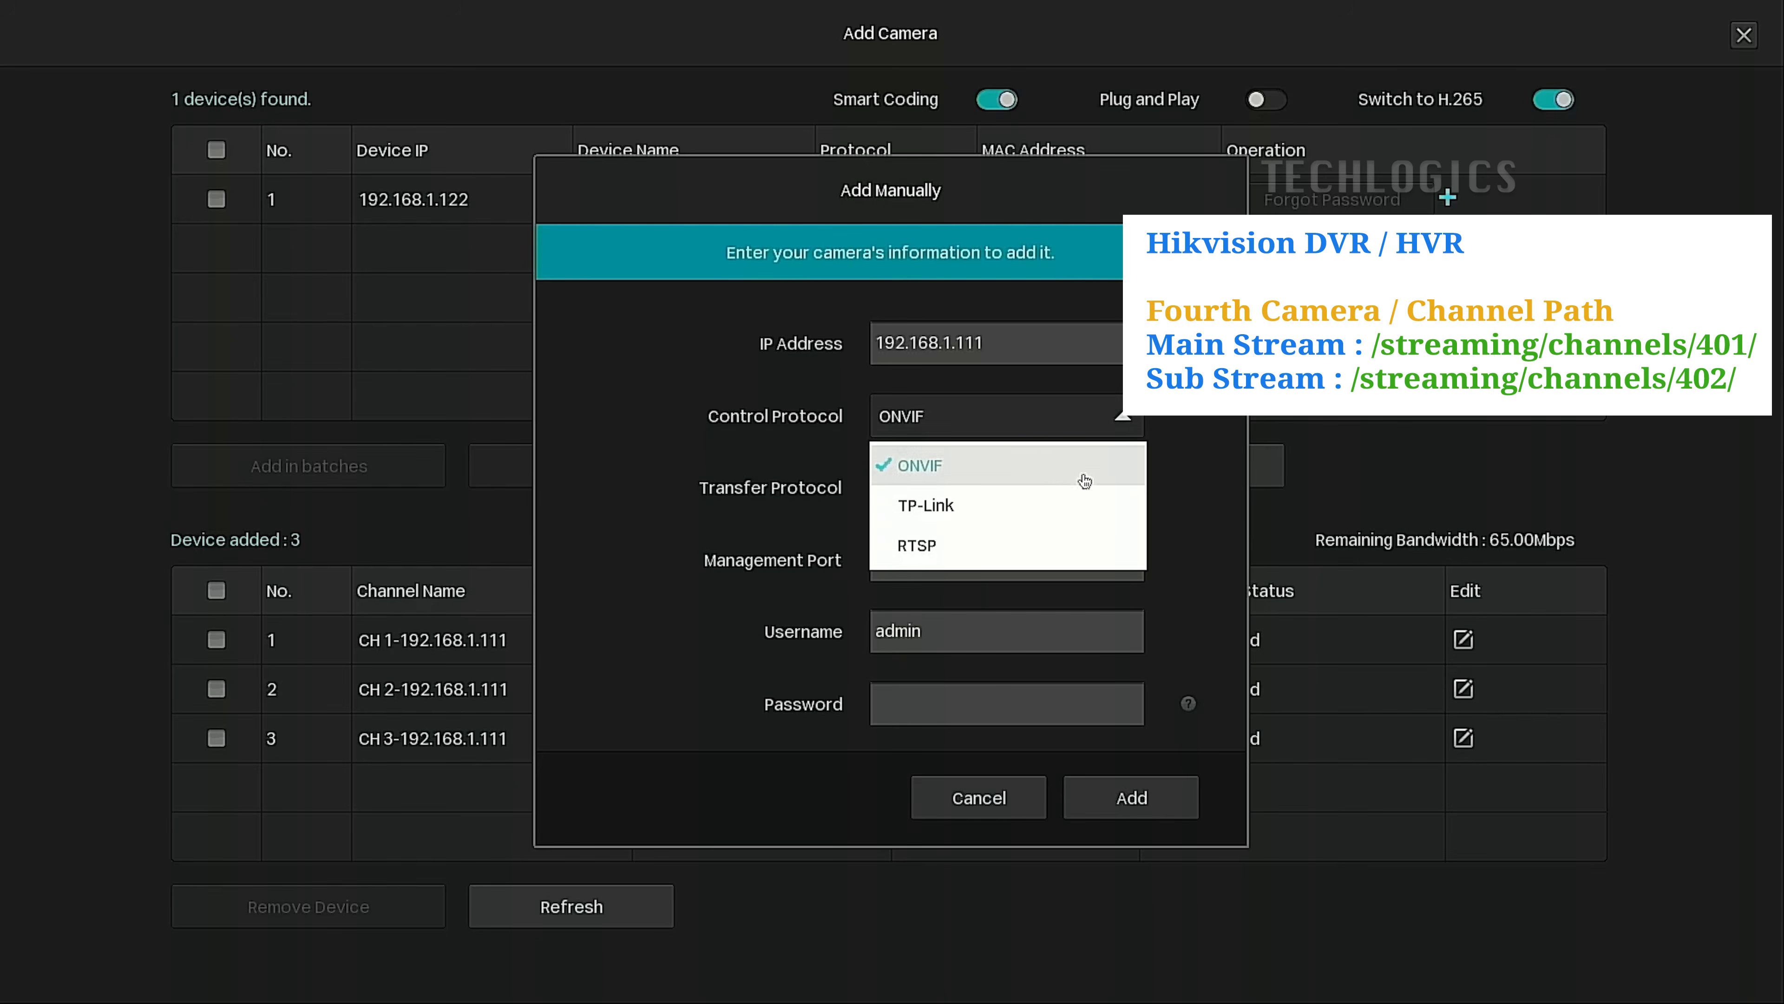
click(1050, 547)
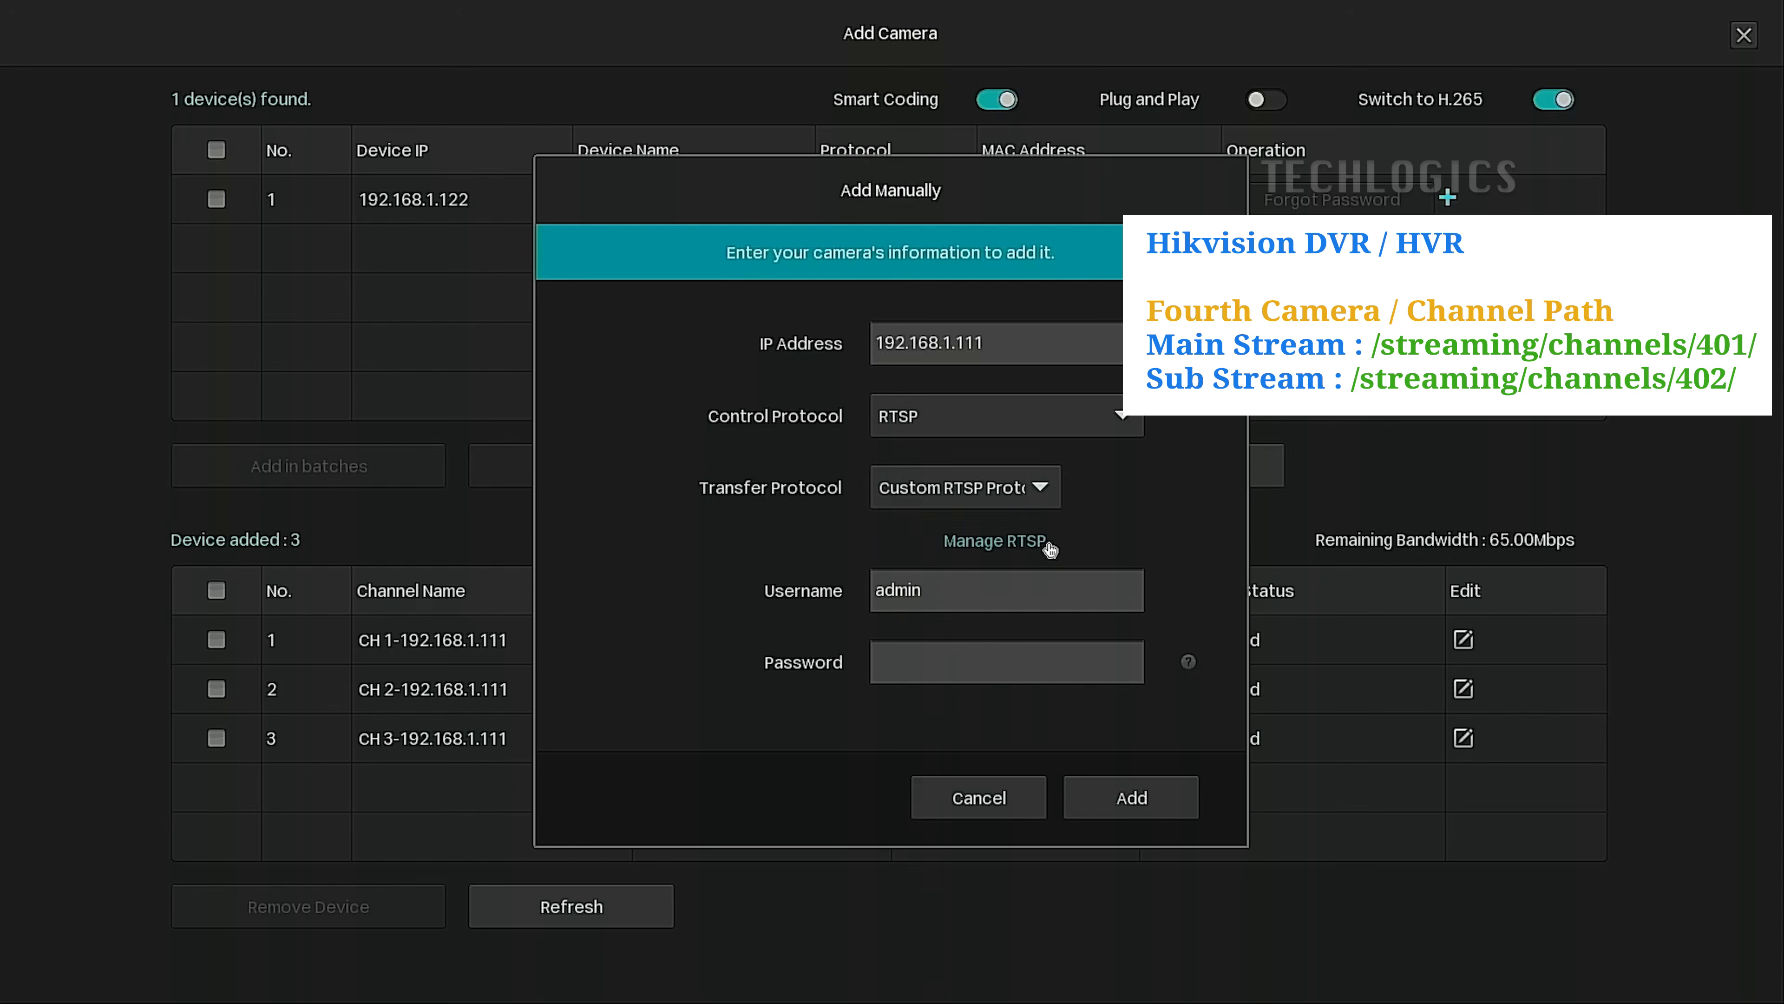
click(1058, 494)
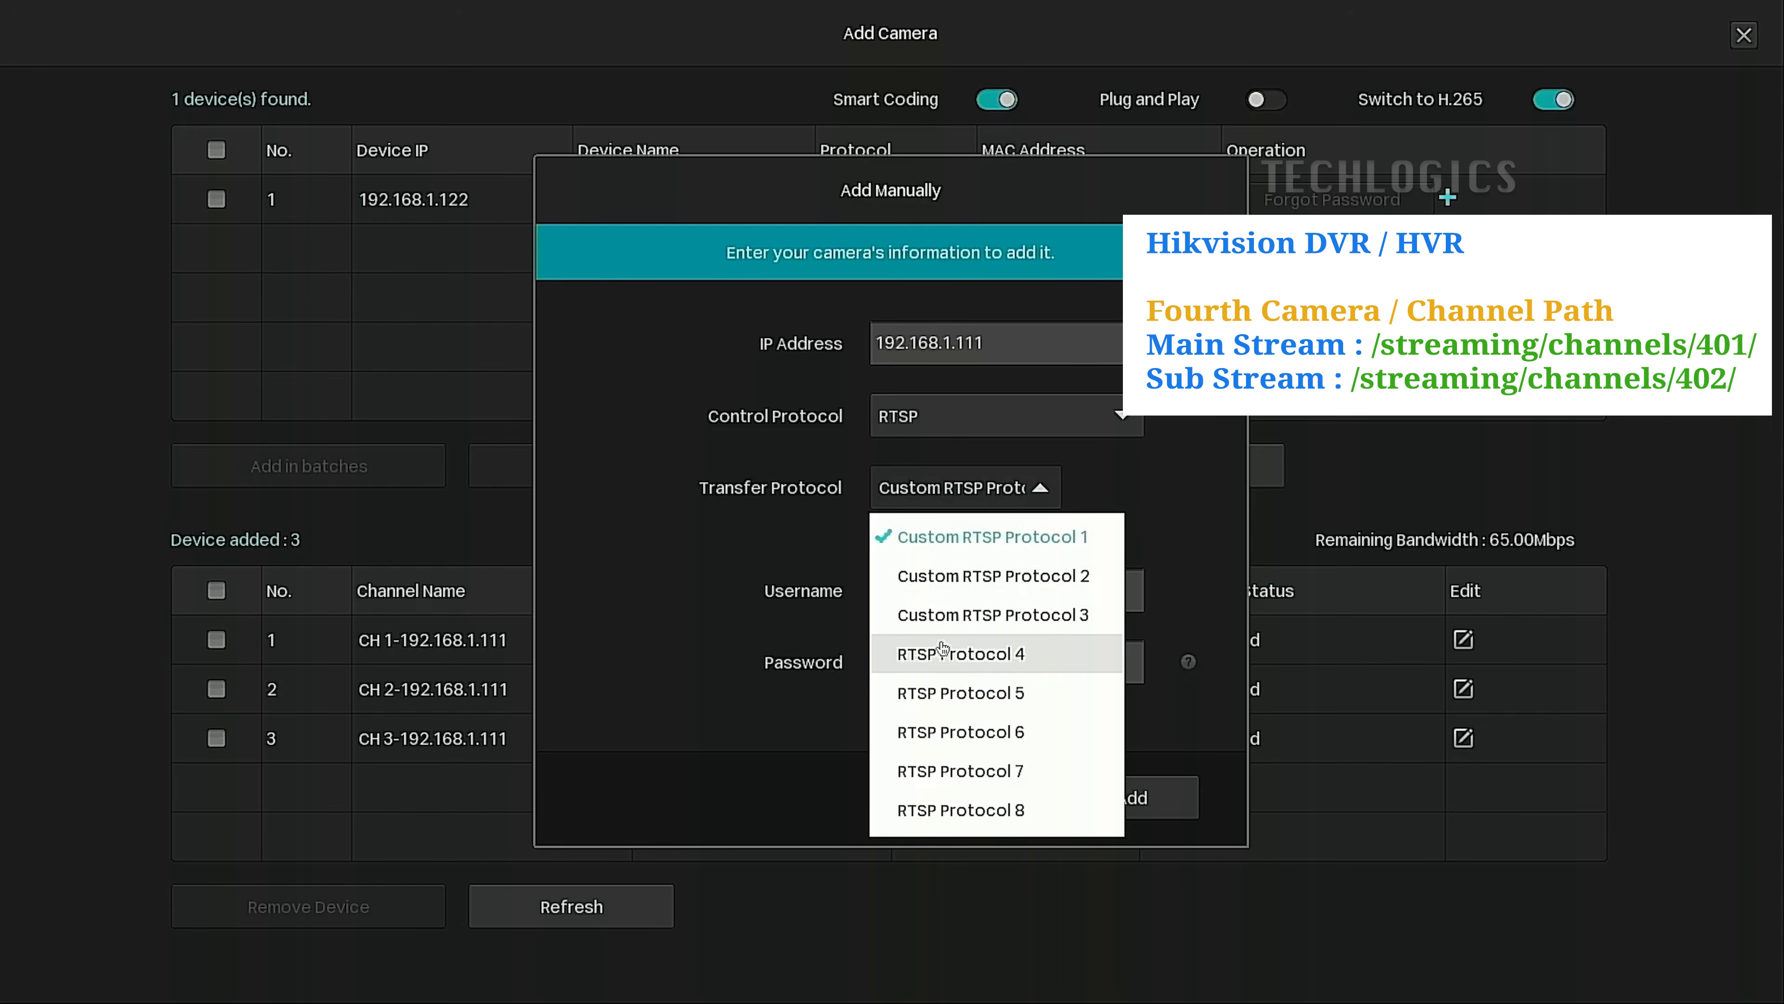
click(671, 622)
Select RTSP Protocol 4 and change its main stream path to streaming/channels/401/.
click(1024, 550)
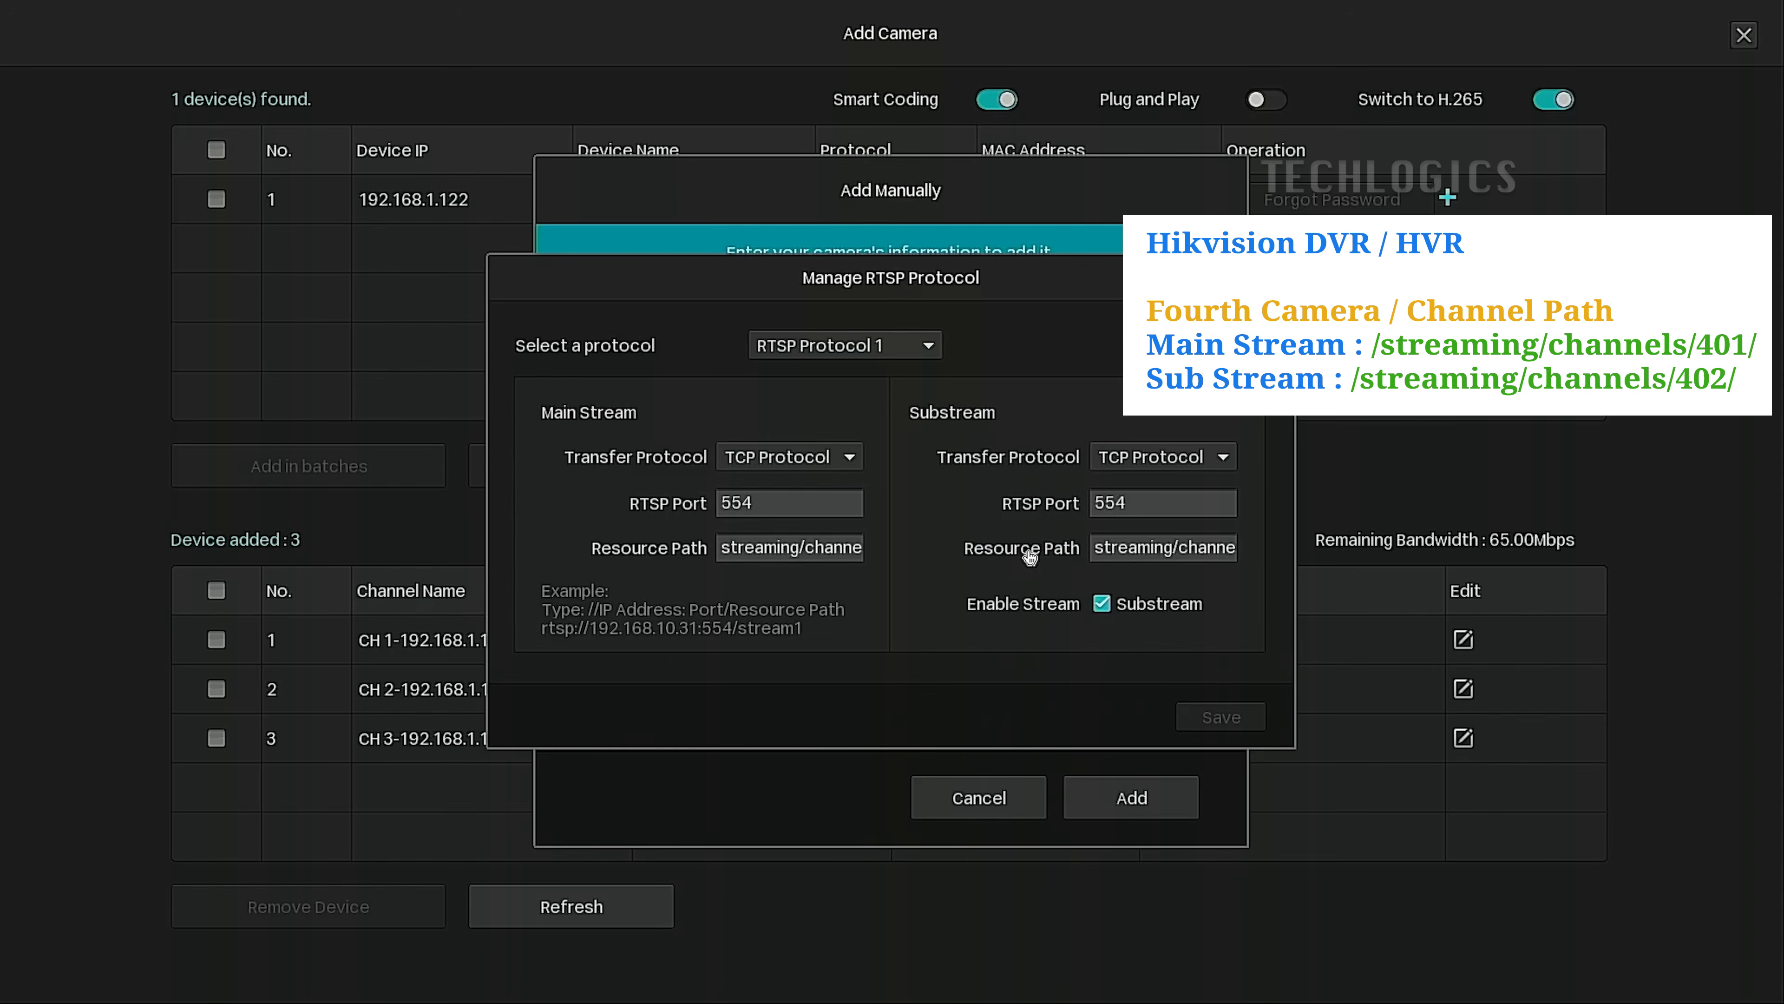
click(928, 345)
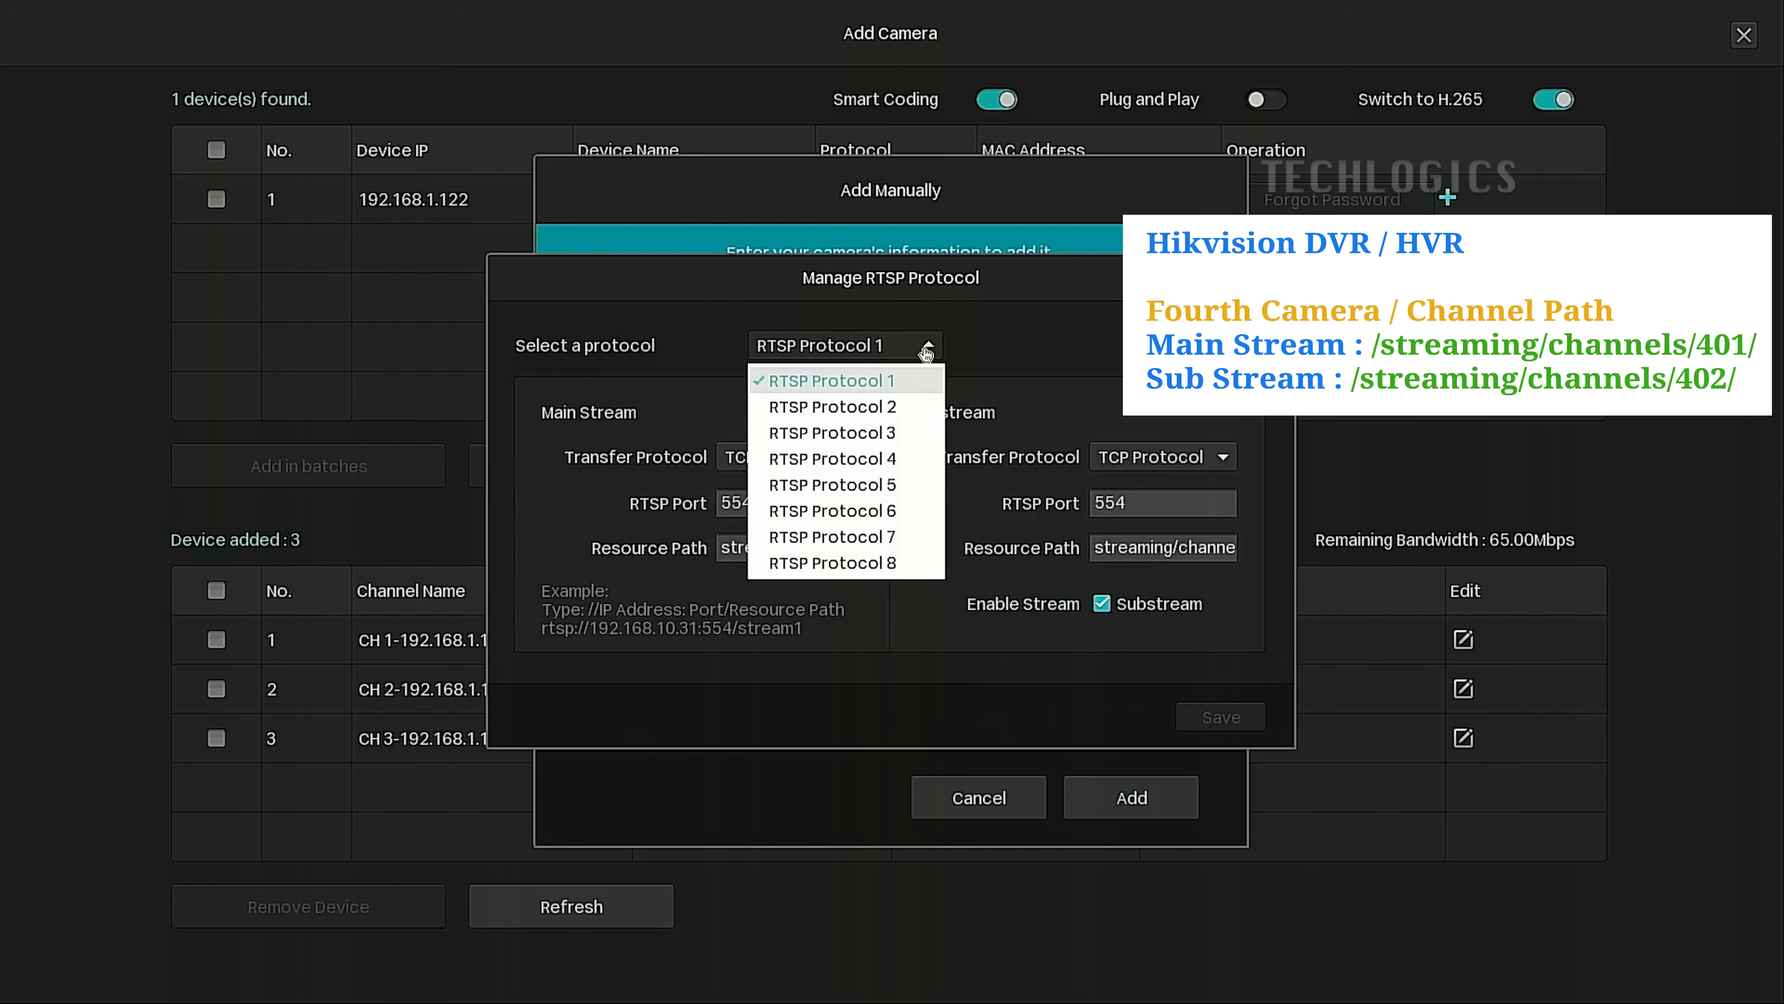
click(908, 461)
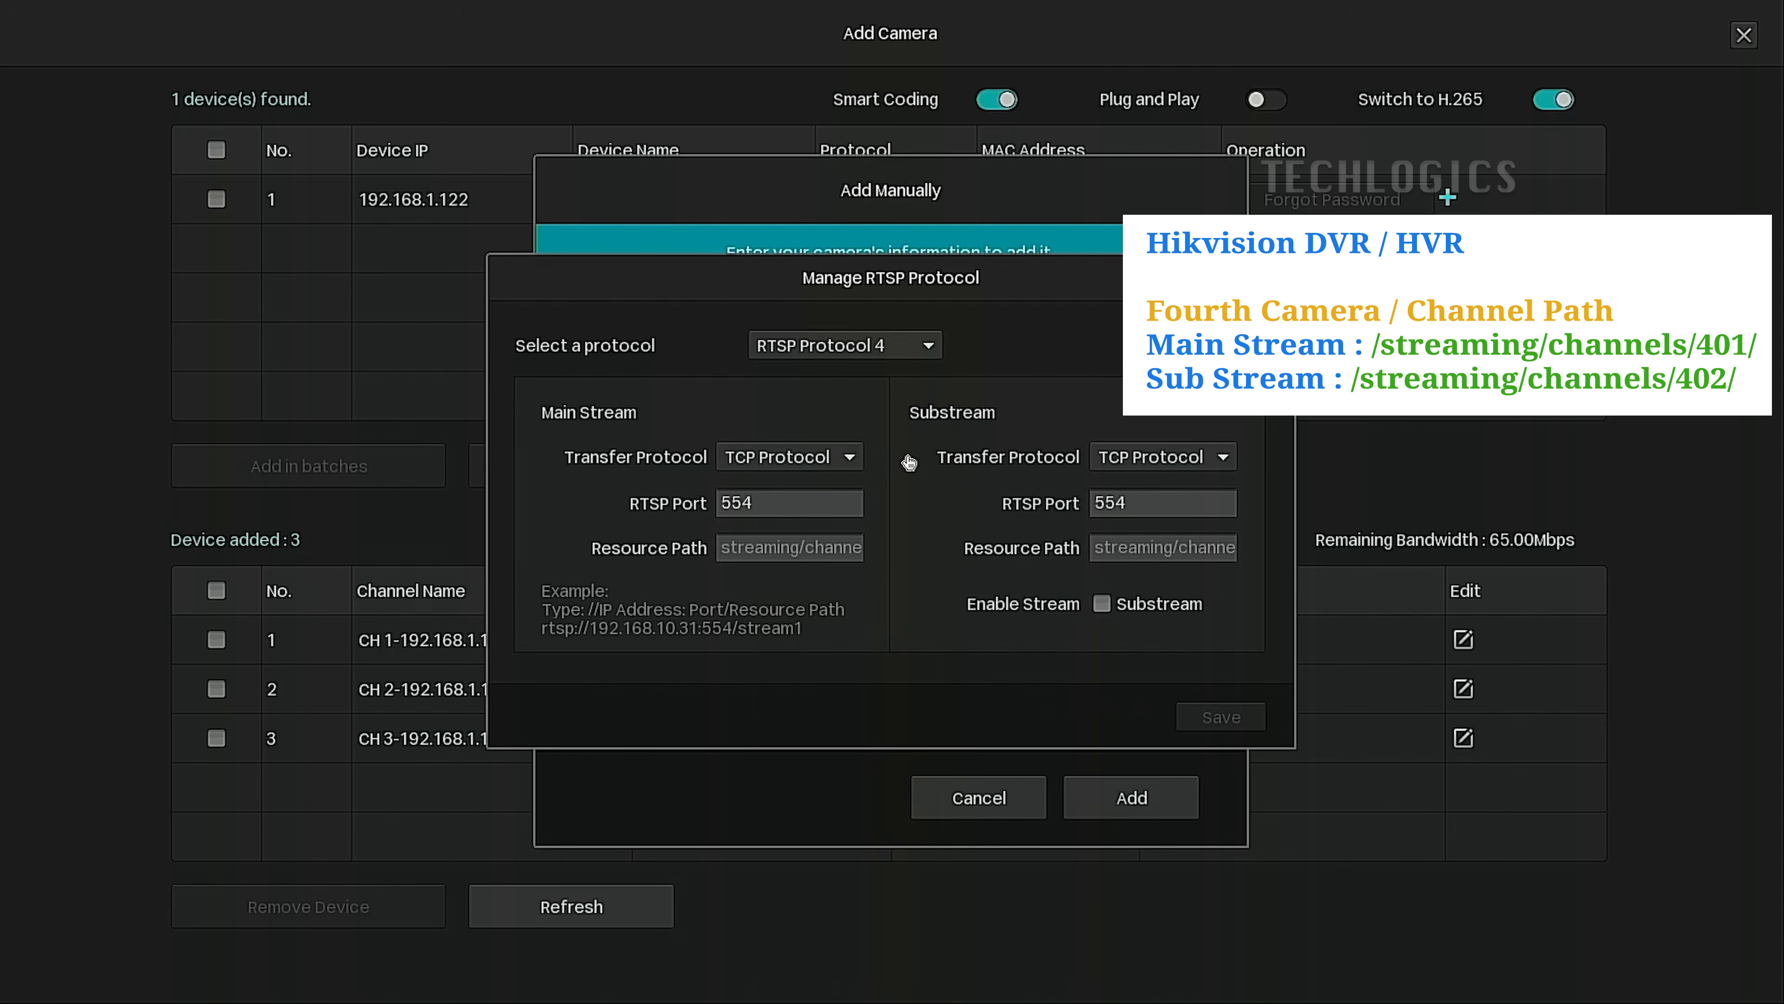
drag(840, 542, 1180, 562)
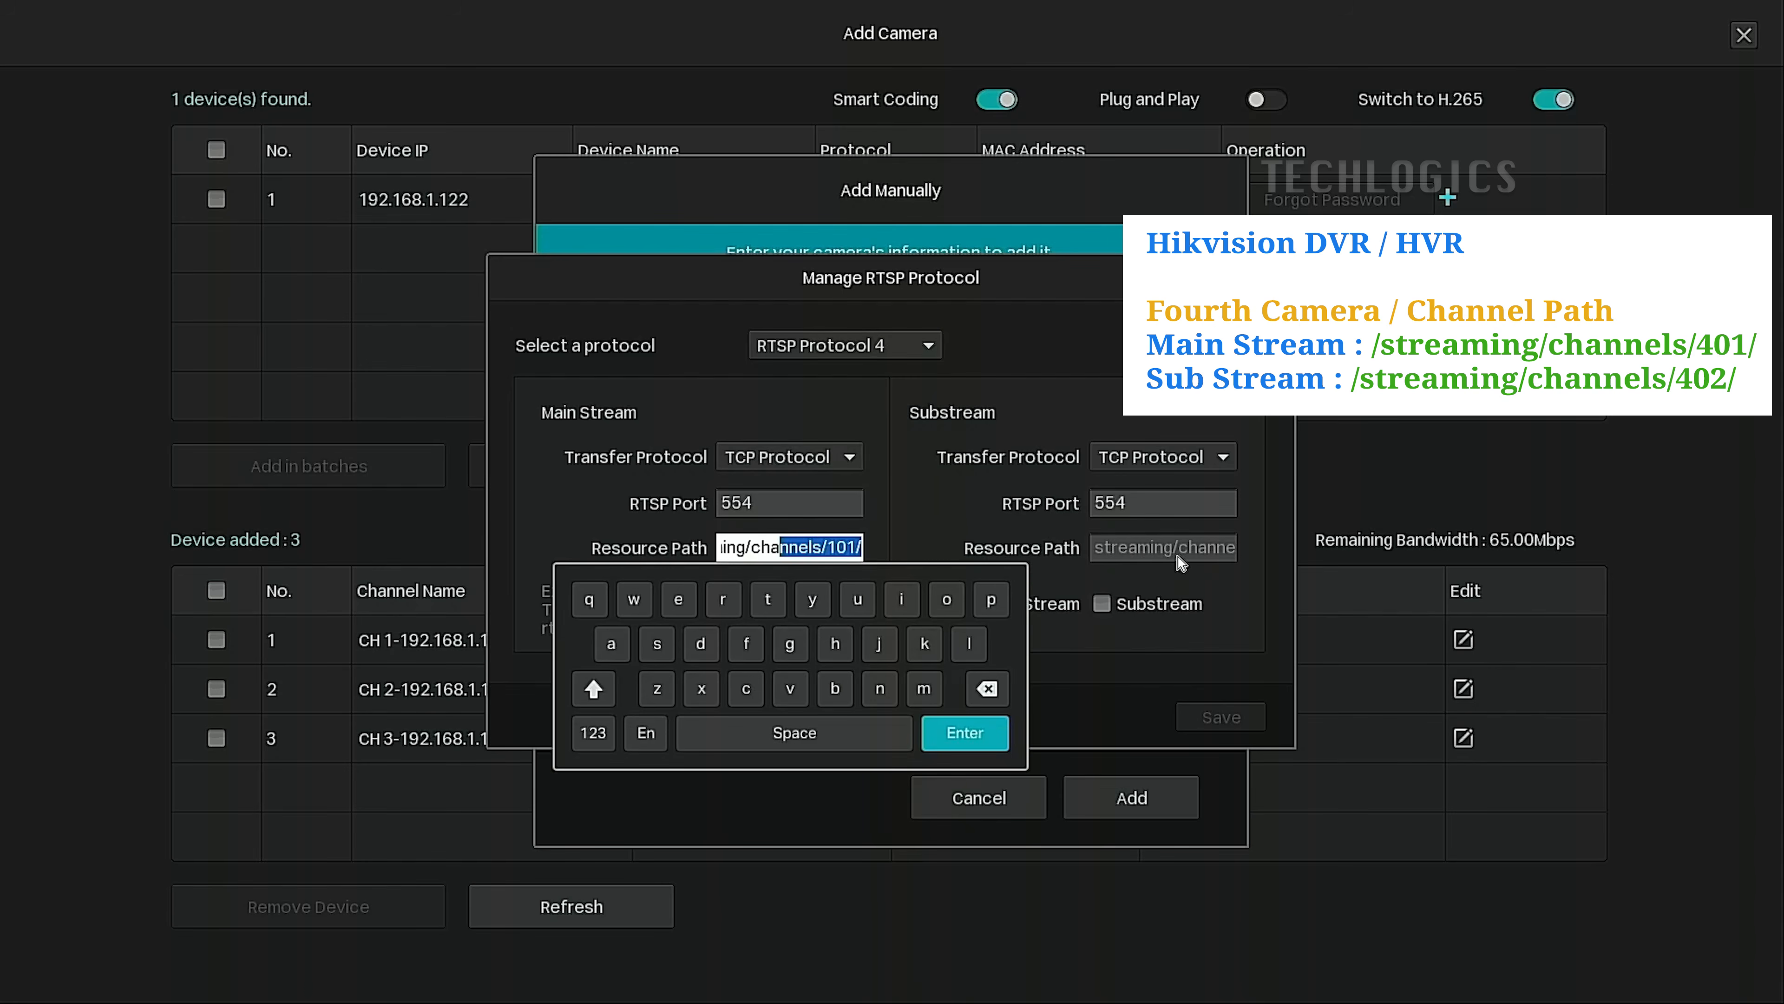
click(835, 546)
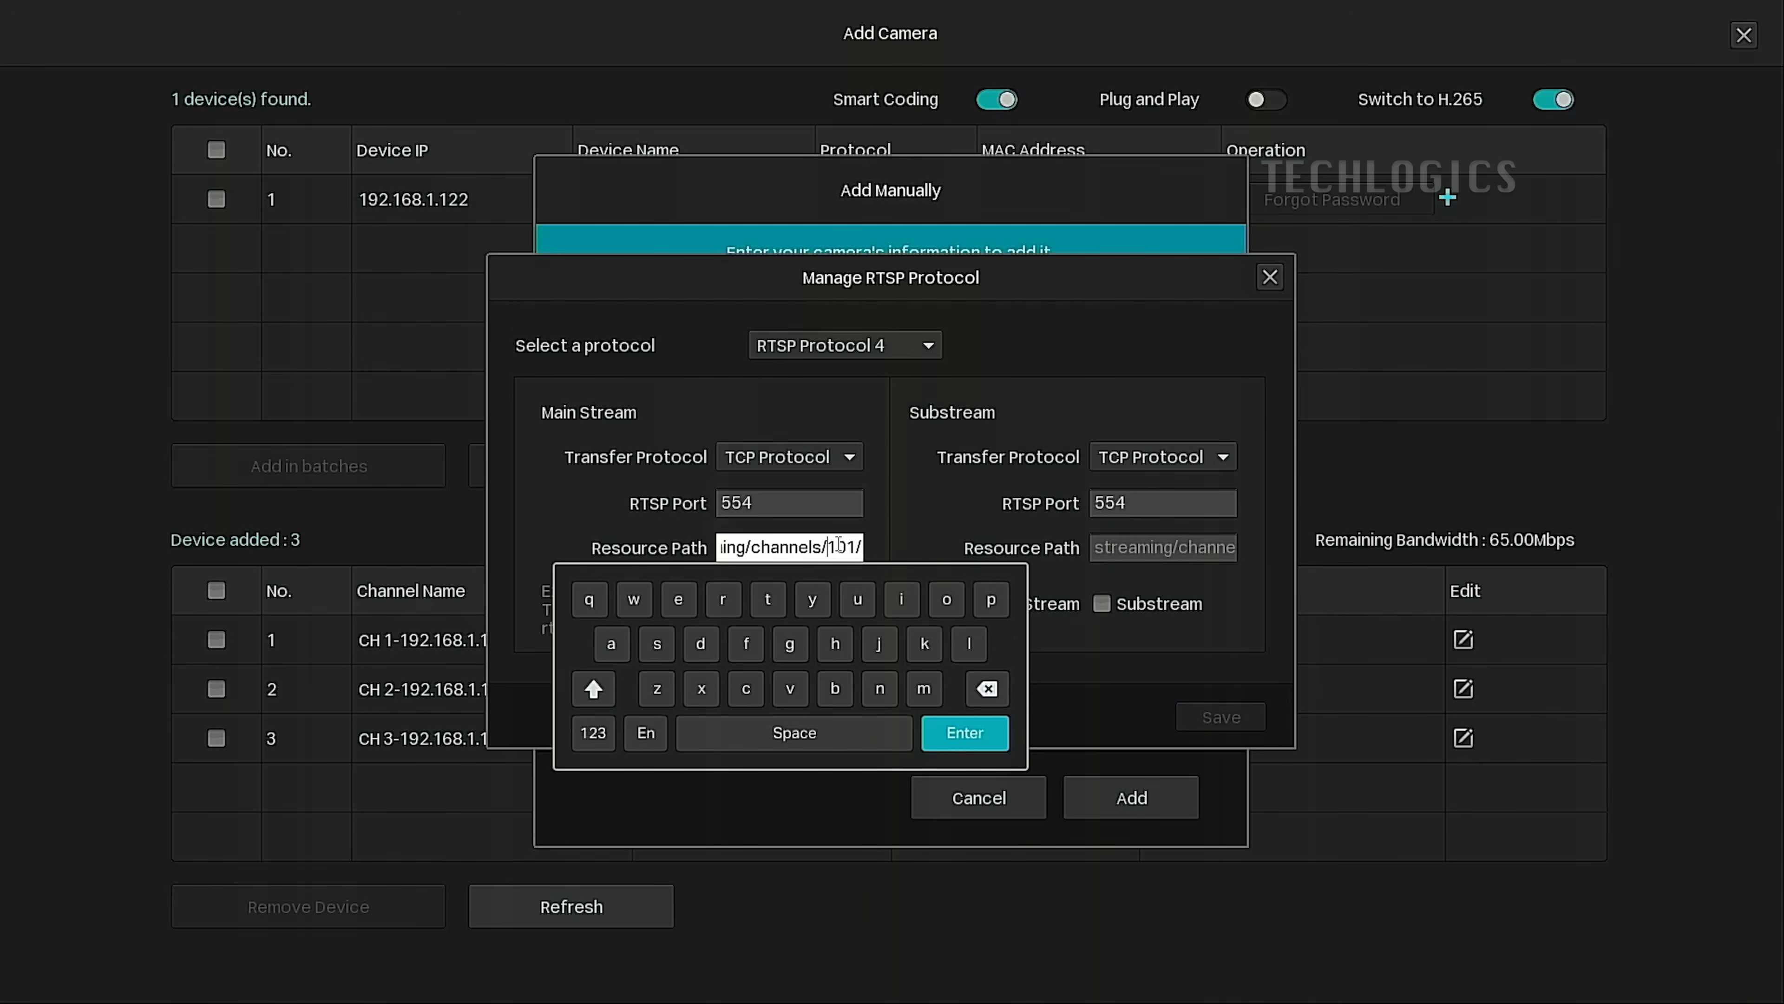
click(987, 689)
click(578, 734)
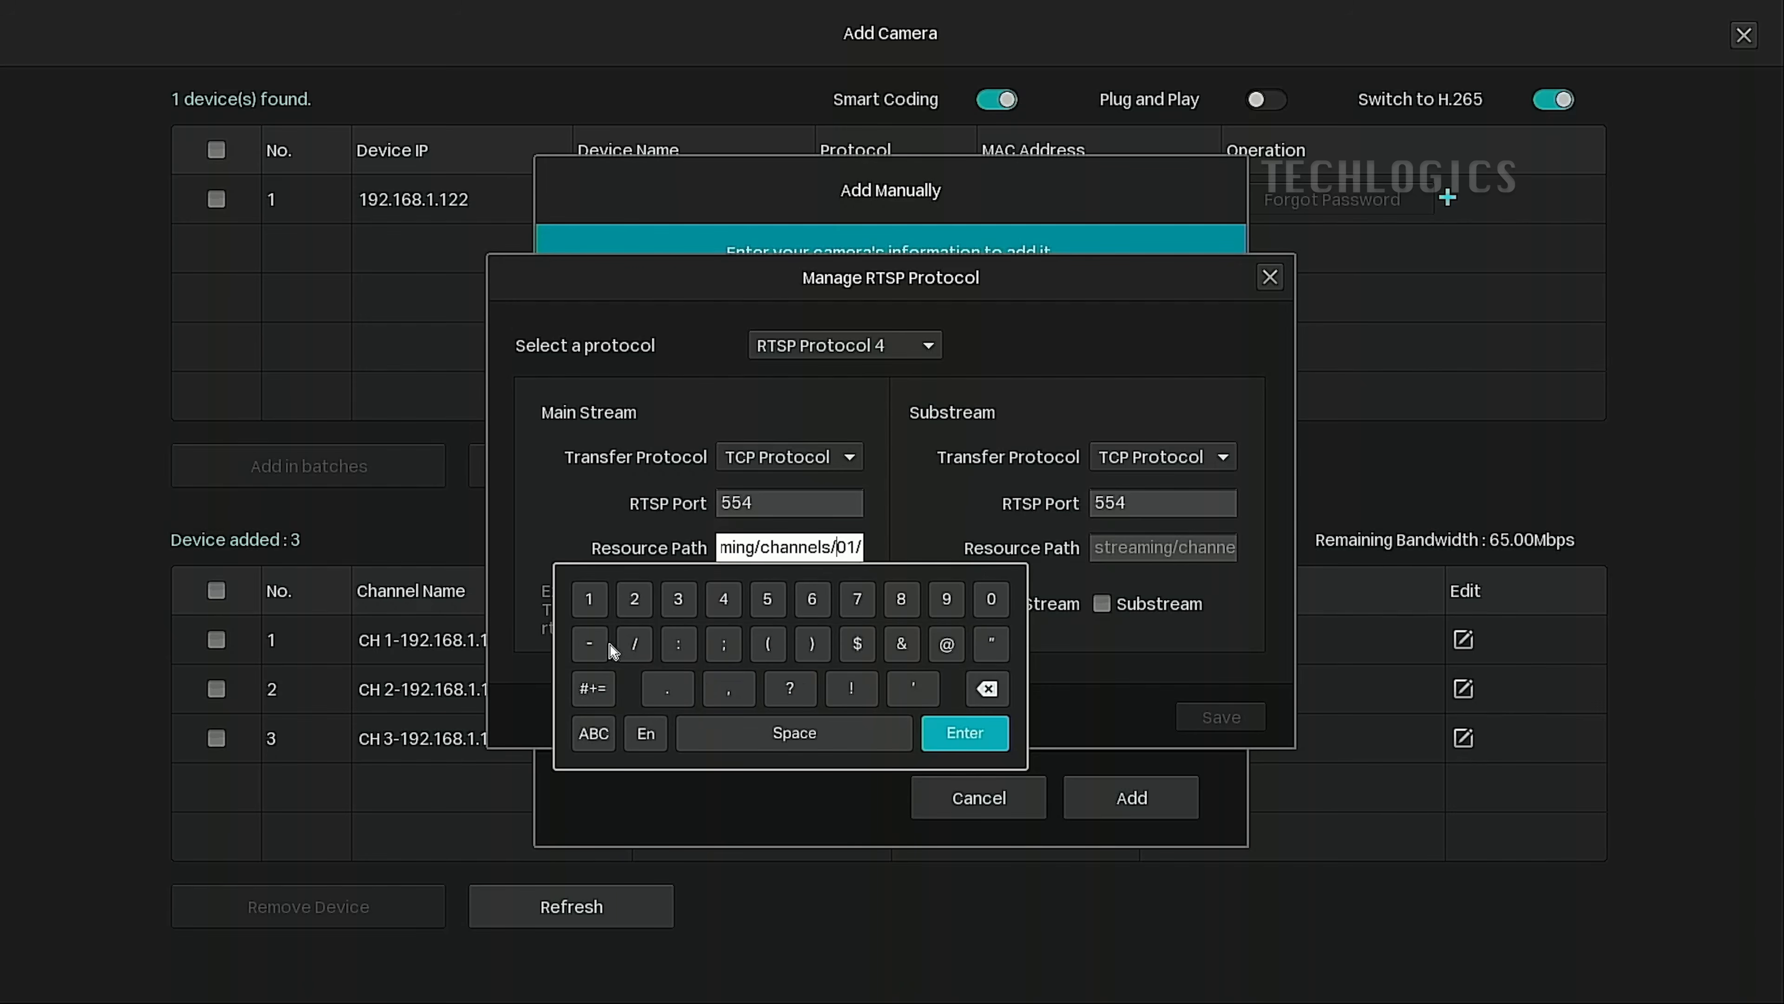
click(987, 735)
double_click(883, 554)
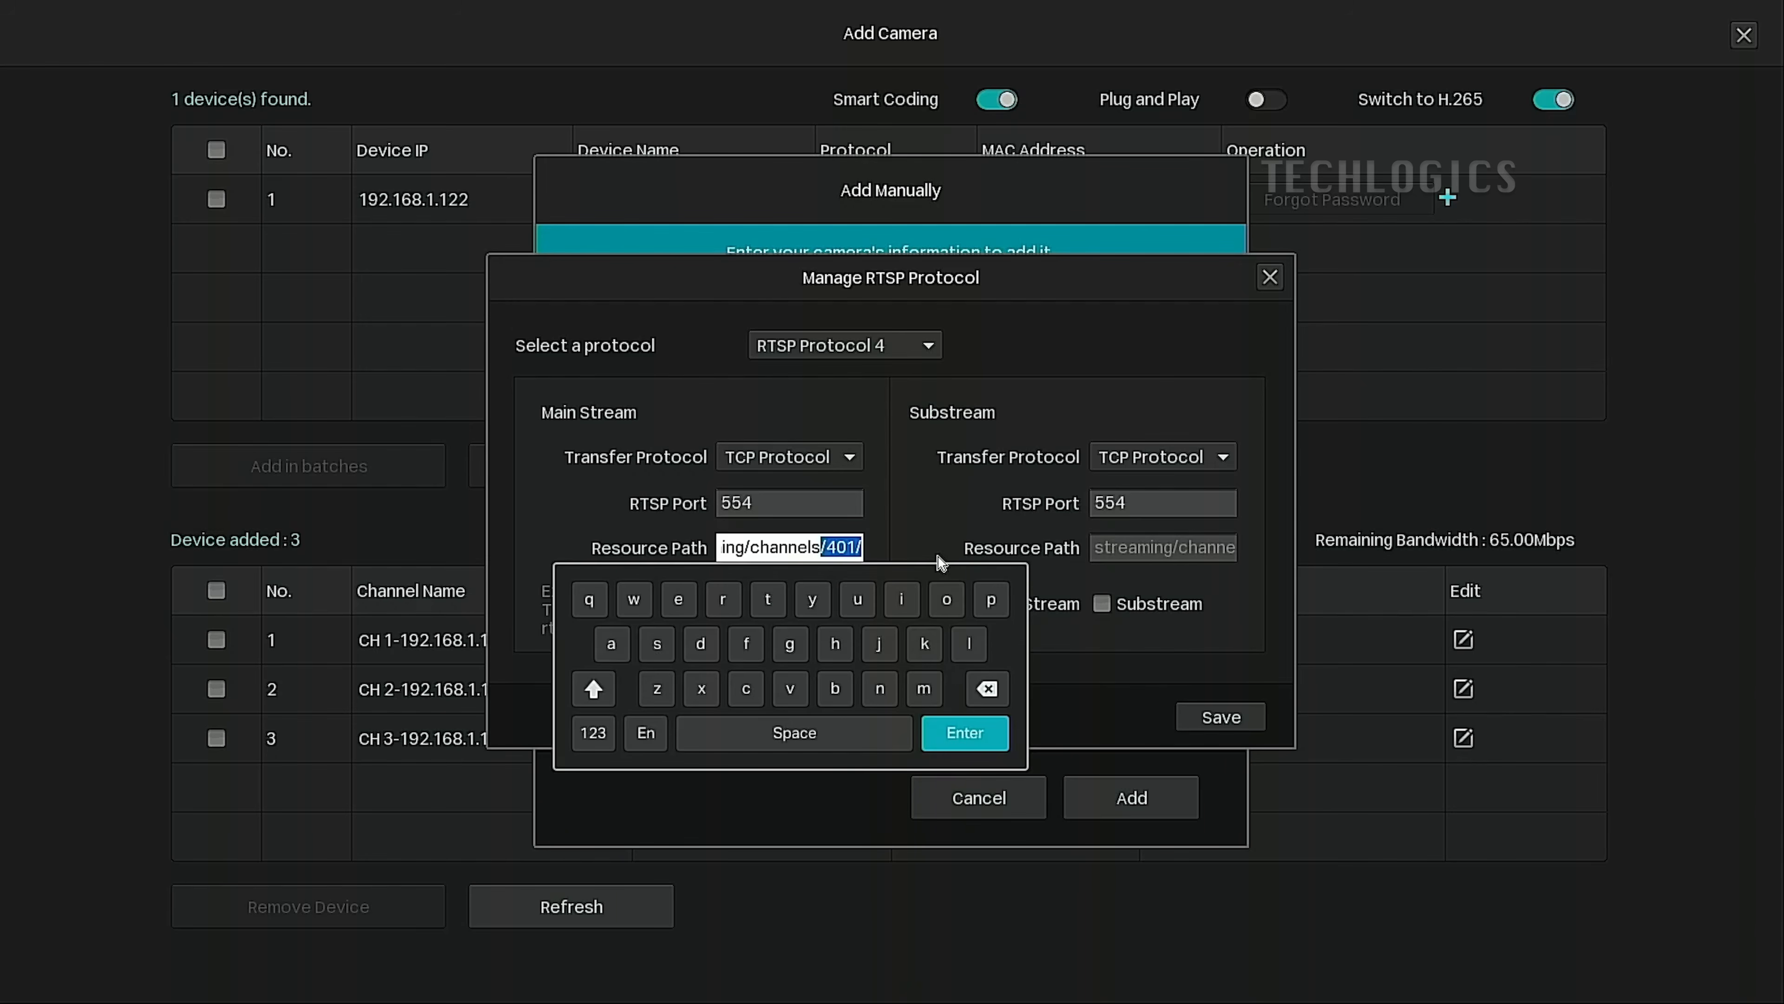
Change the substream path to streaming/channels/402/, enable the substream, and save.
click(1225, 559)
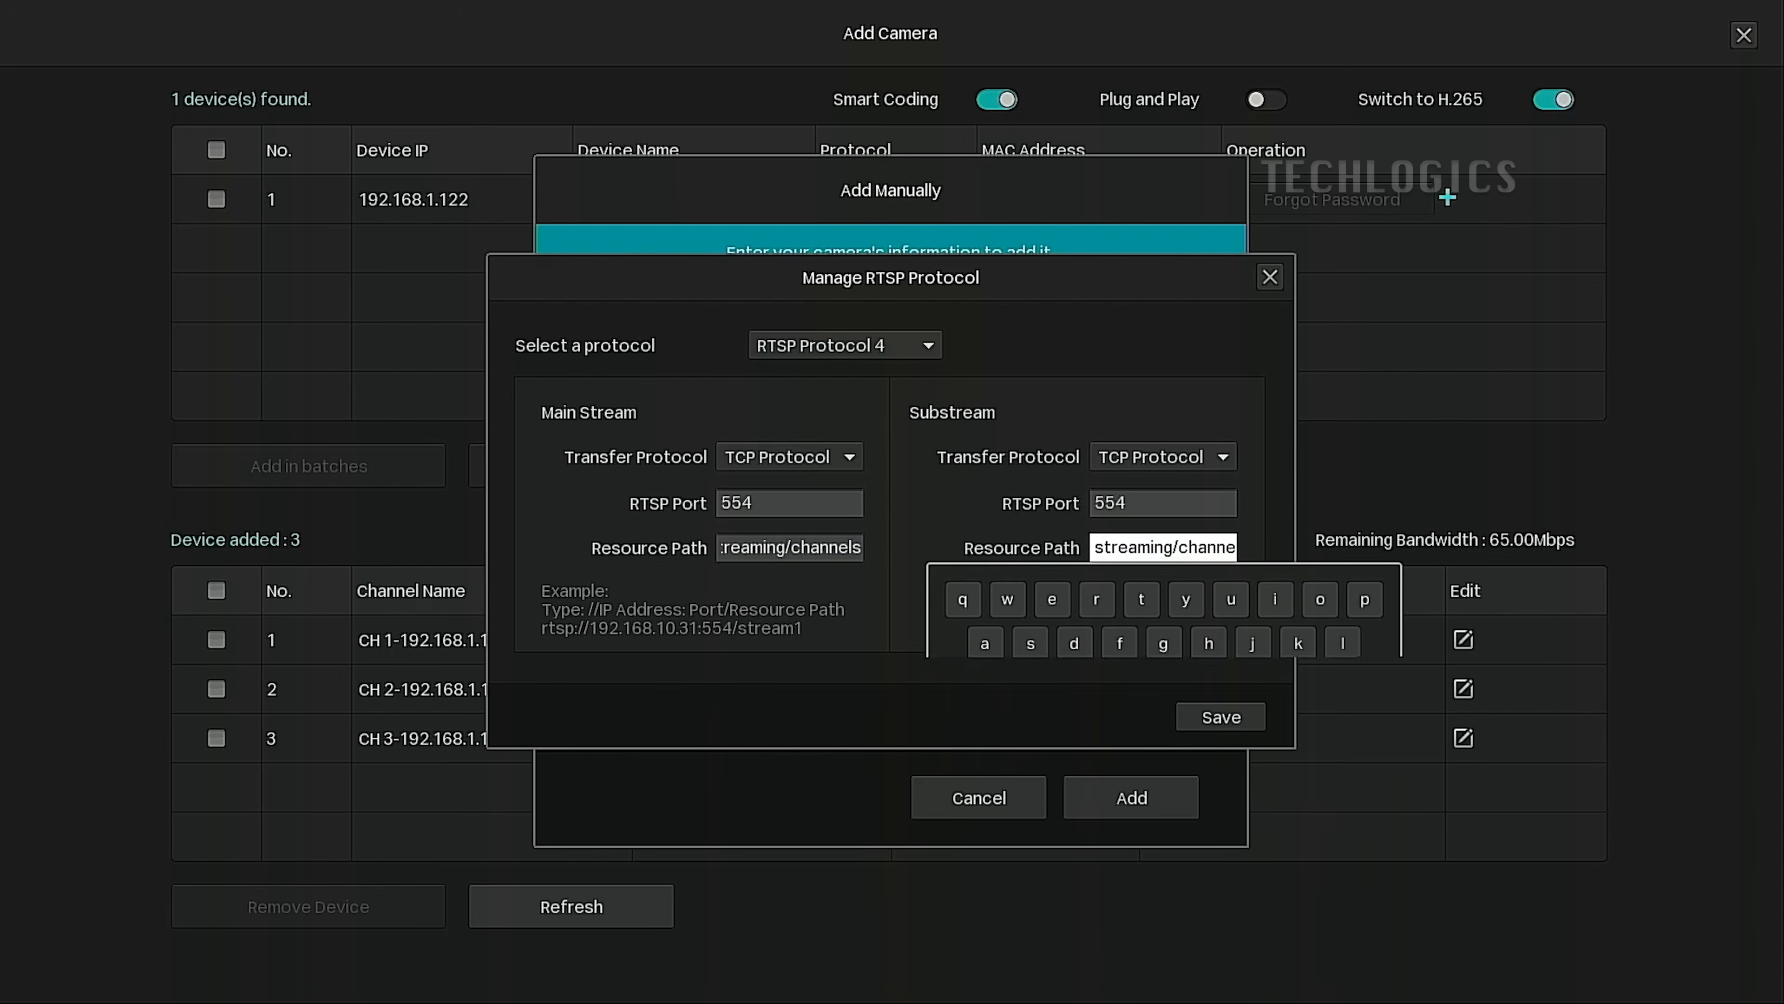
drag(1217, 548, 1341, 547)
click(1211, 546)
click(1360, 689)
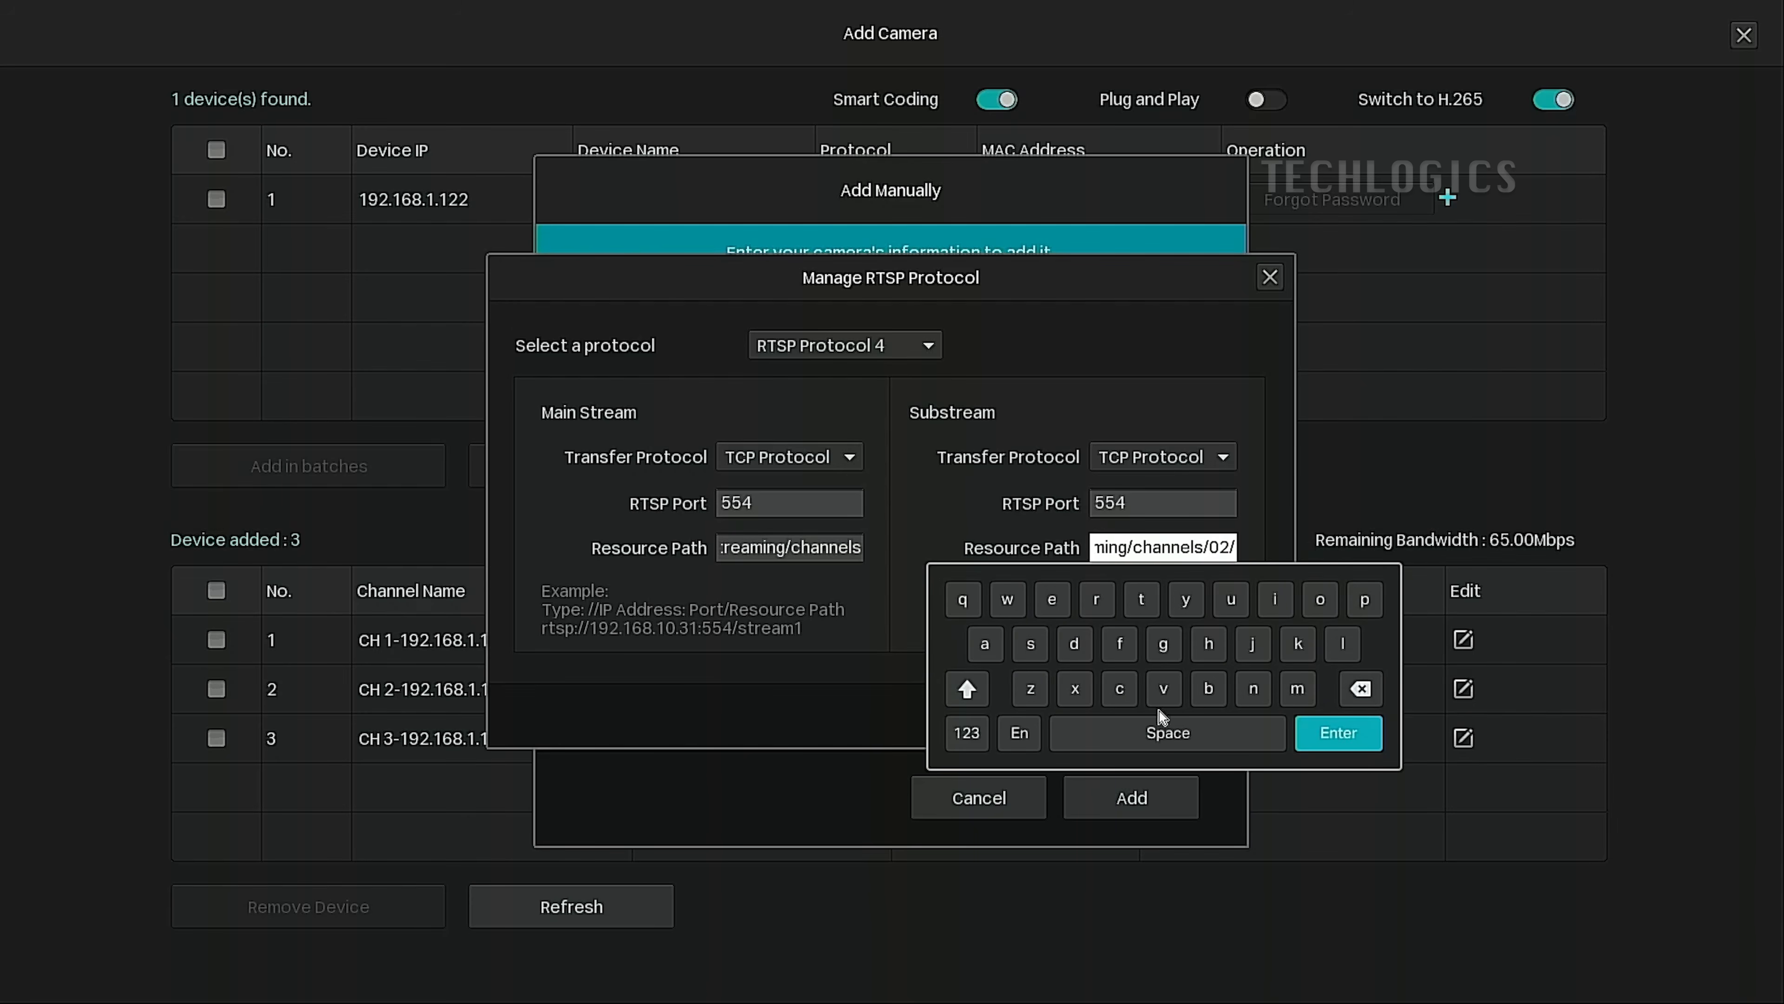
click(968, 728)
click(1097, 598)
click(1339, 733)
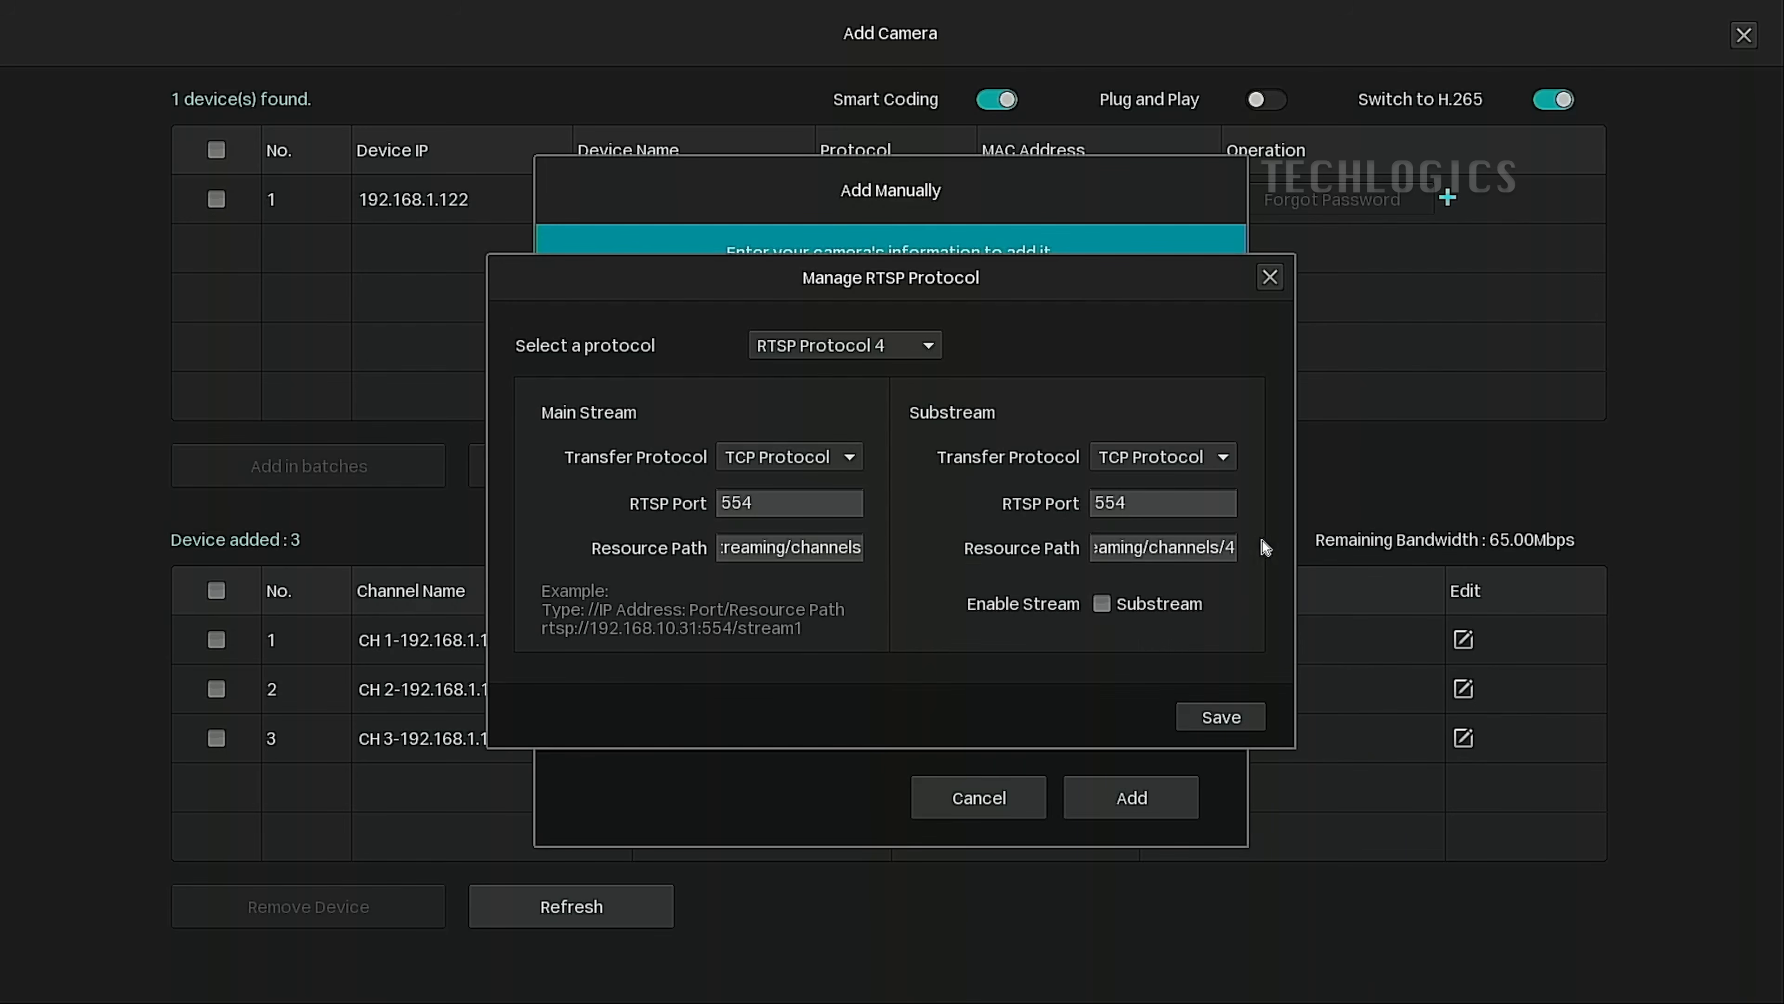
click(1100, 606)
click(1248, 722)
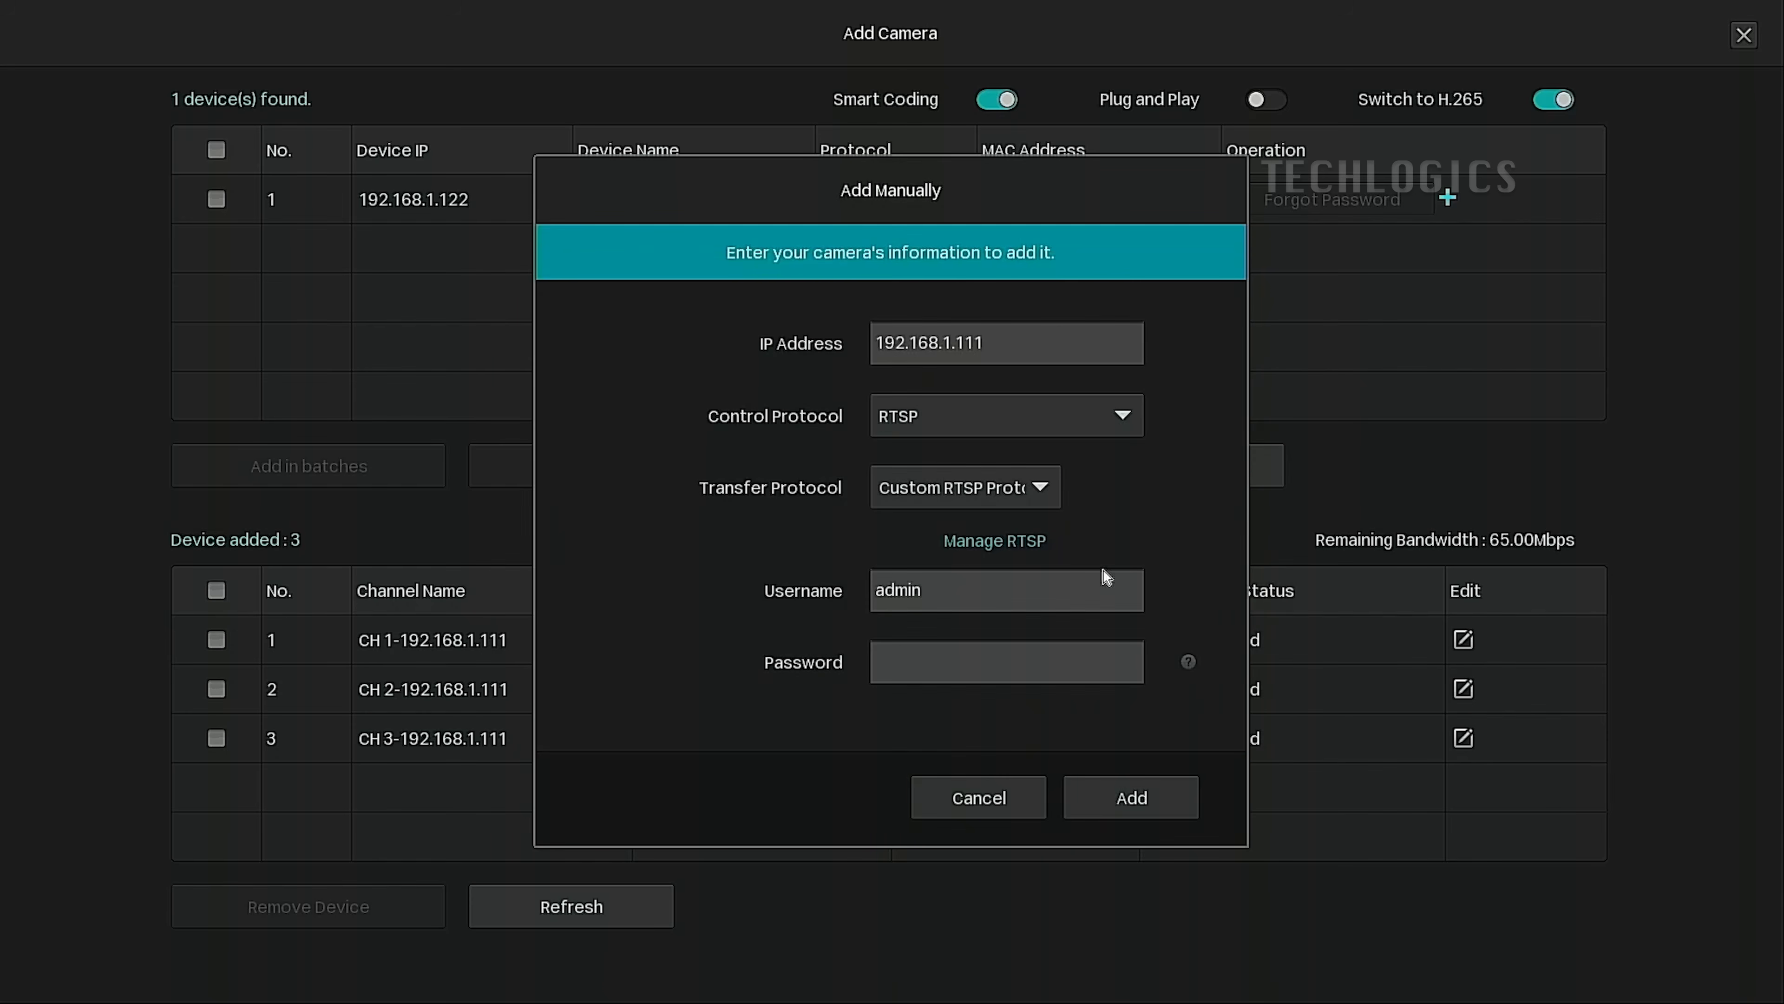
Add 192.168.1.111 as CH 4 using Custom RTSP Protocol 4 and the DVR's password.
click(1036, 485)
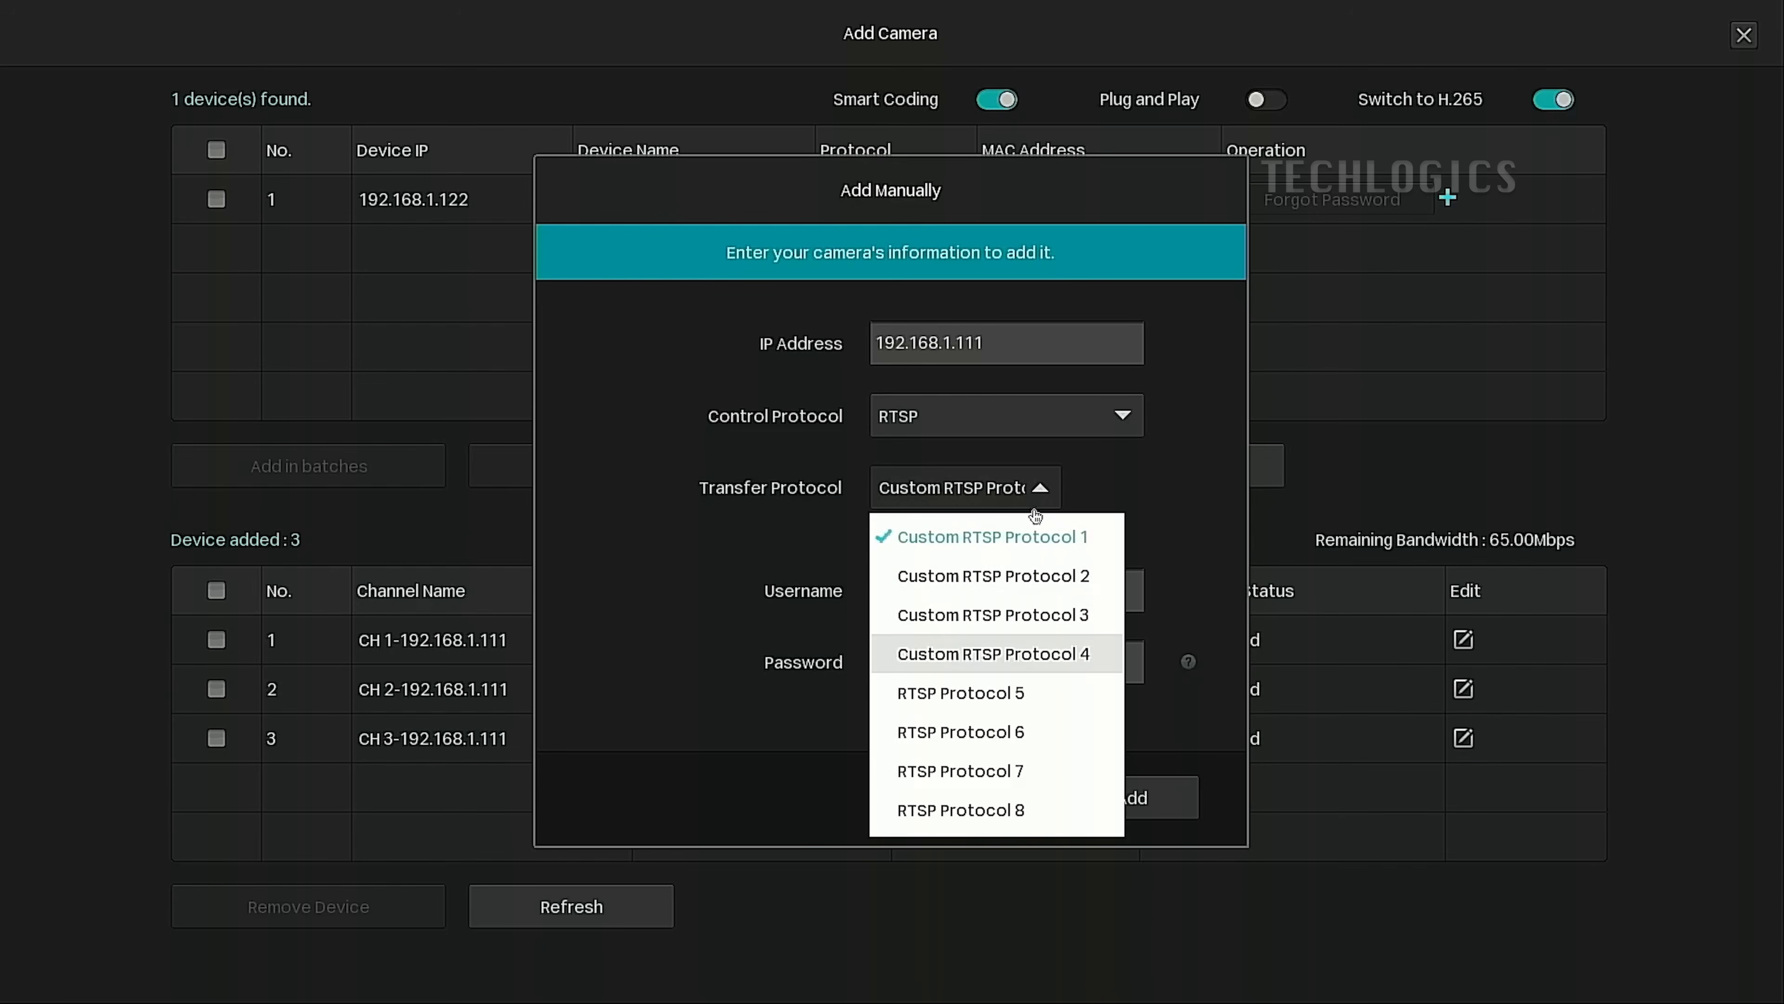
click(1040, 655)
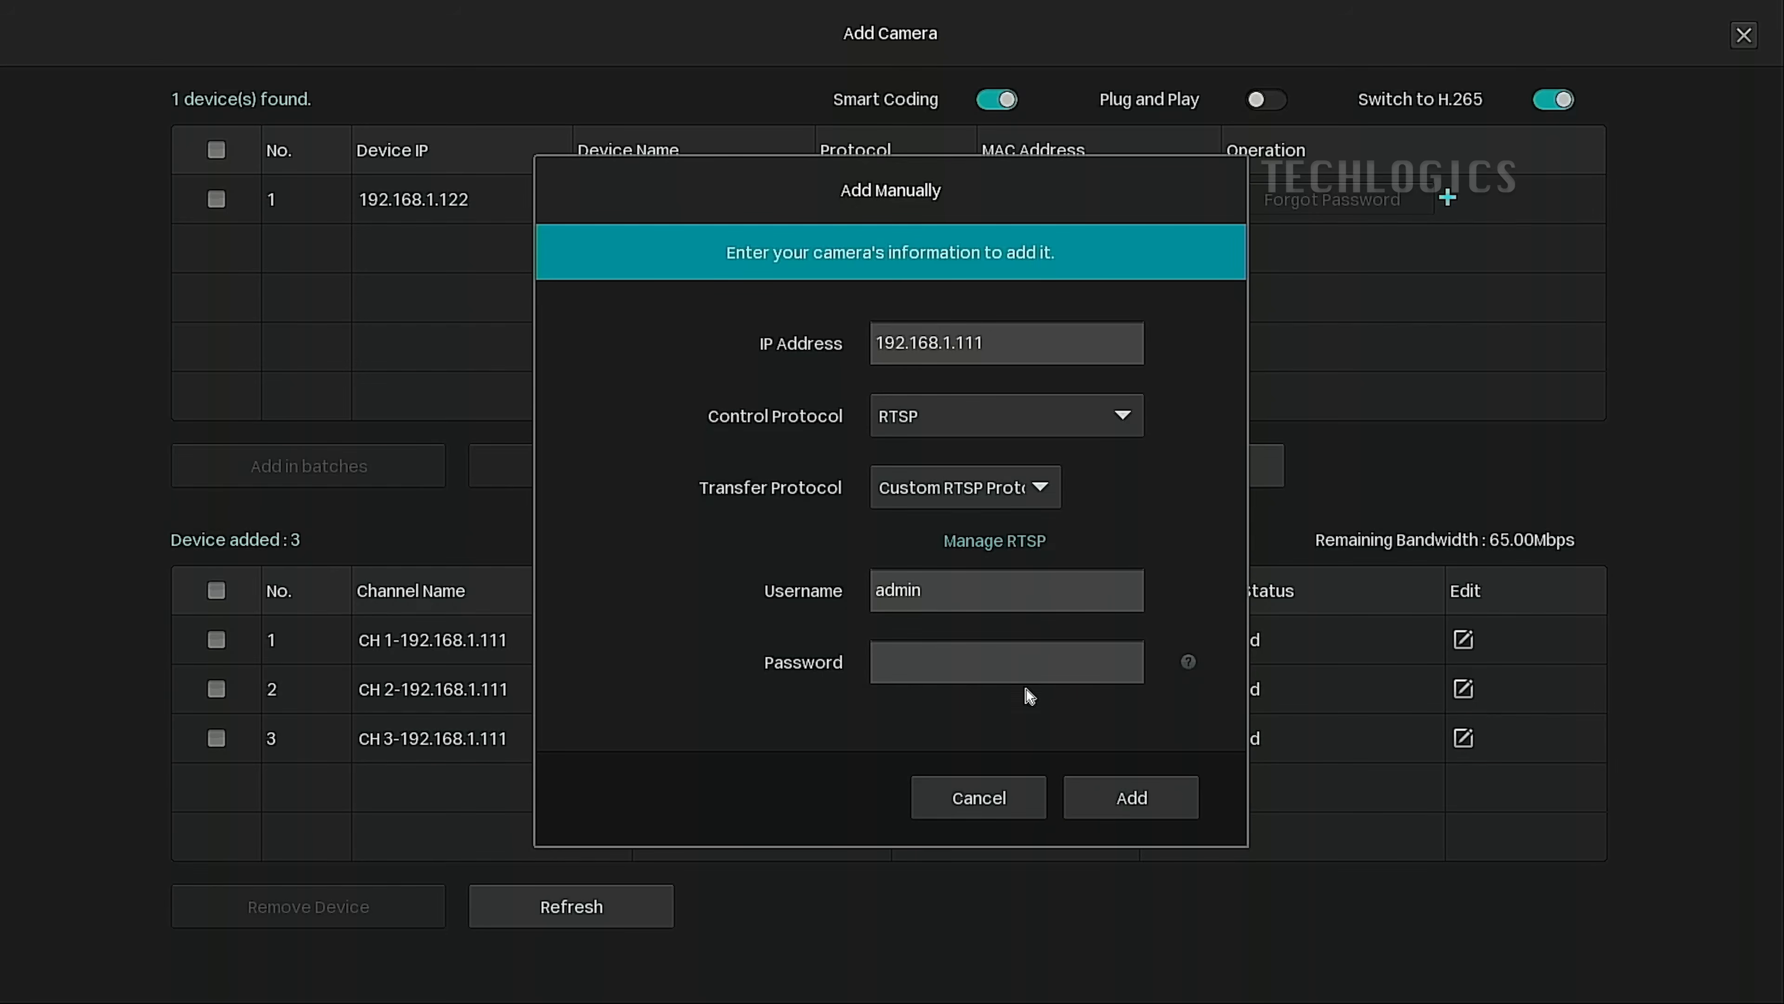
click(1019, 664)
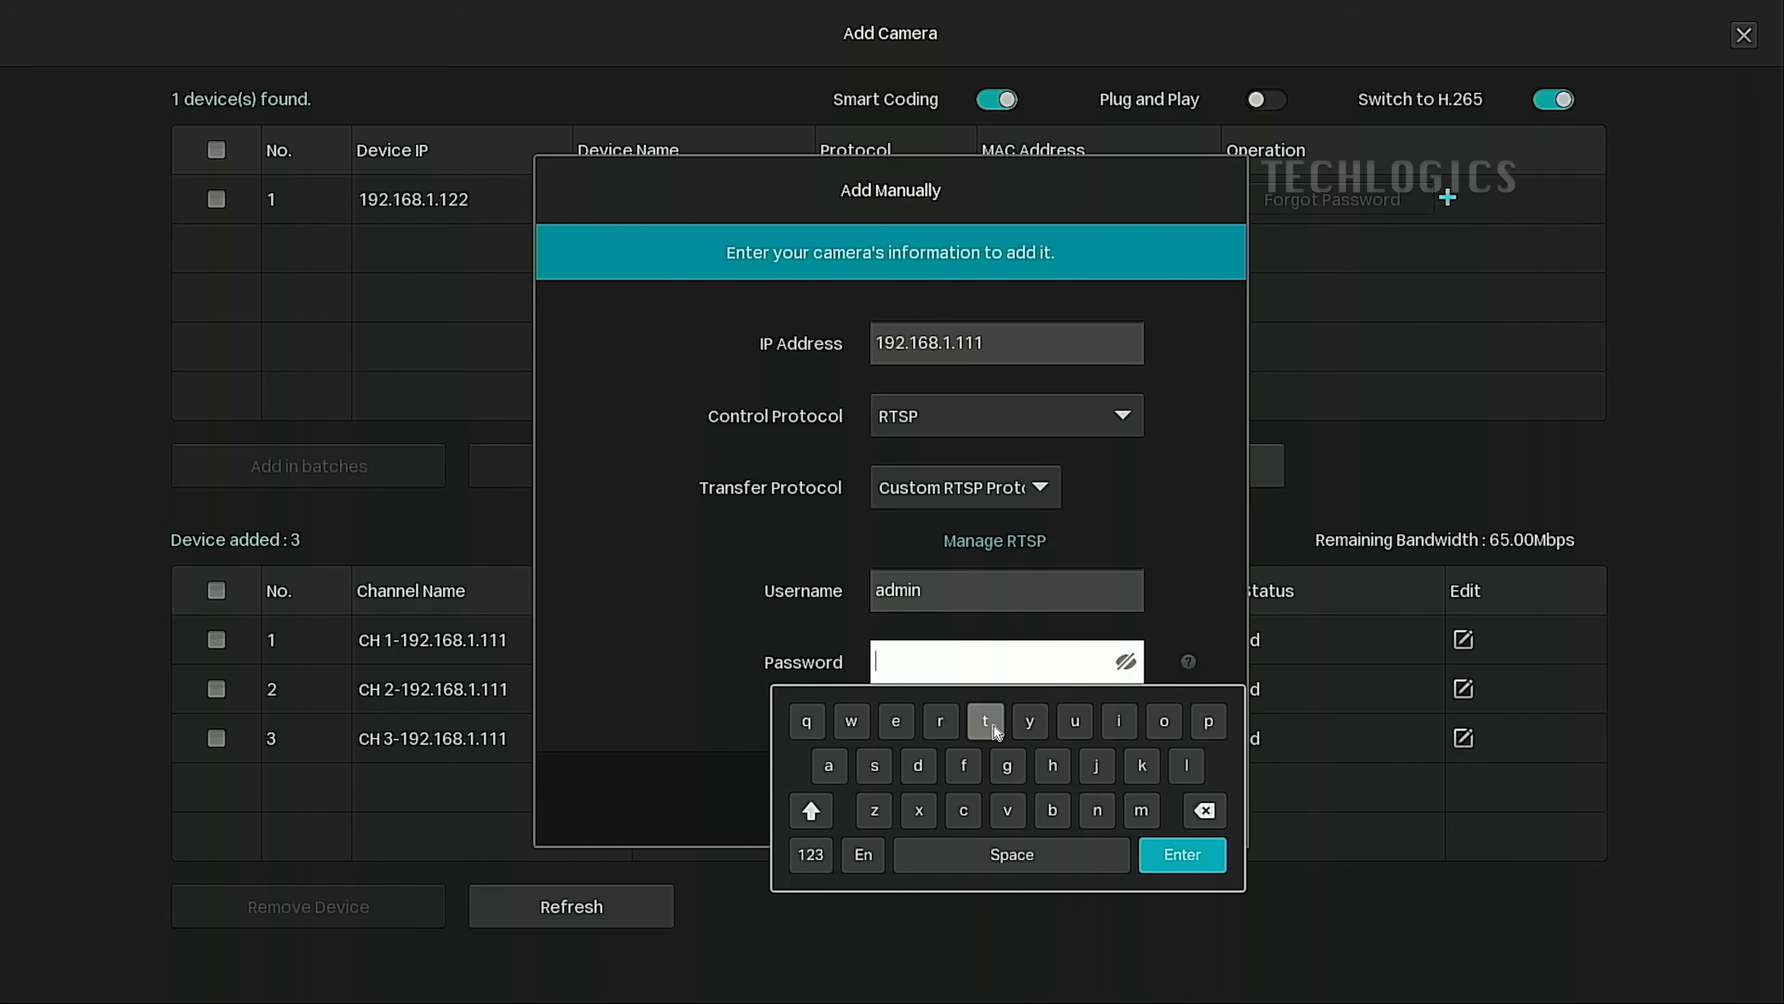
click(896, 721)
click(964, 810)
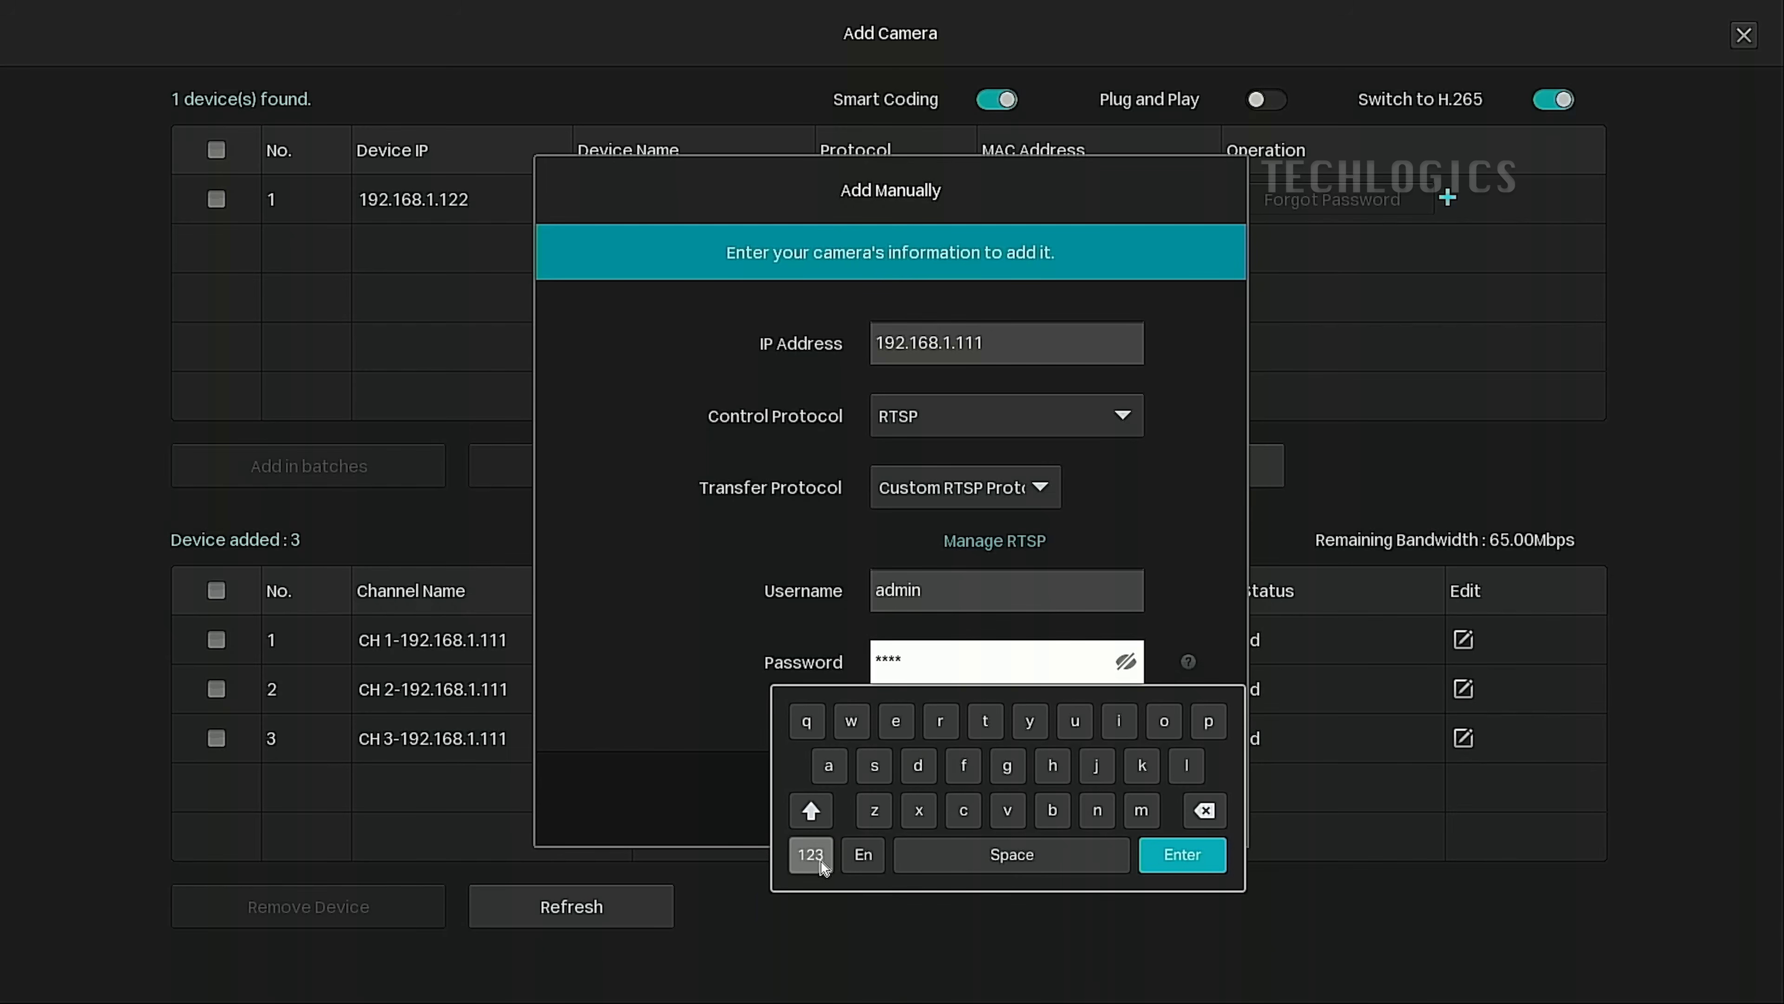
click(812, 855)
click(1164, 766)
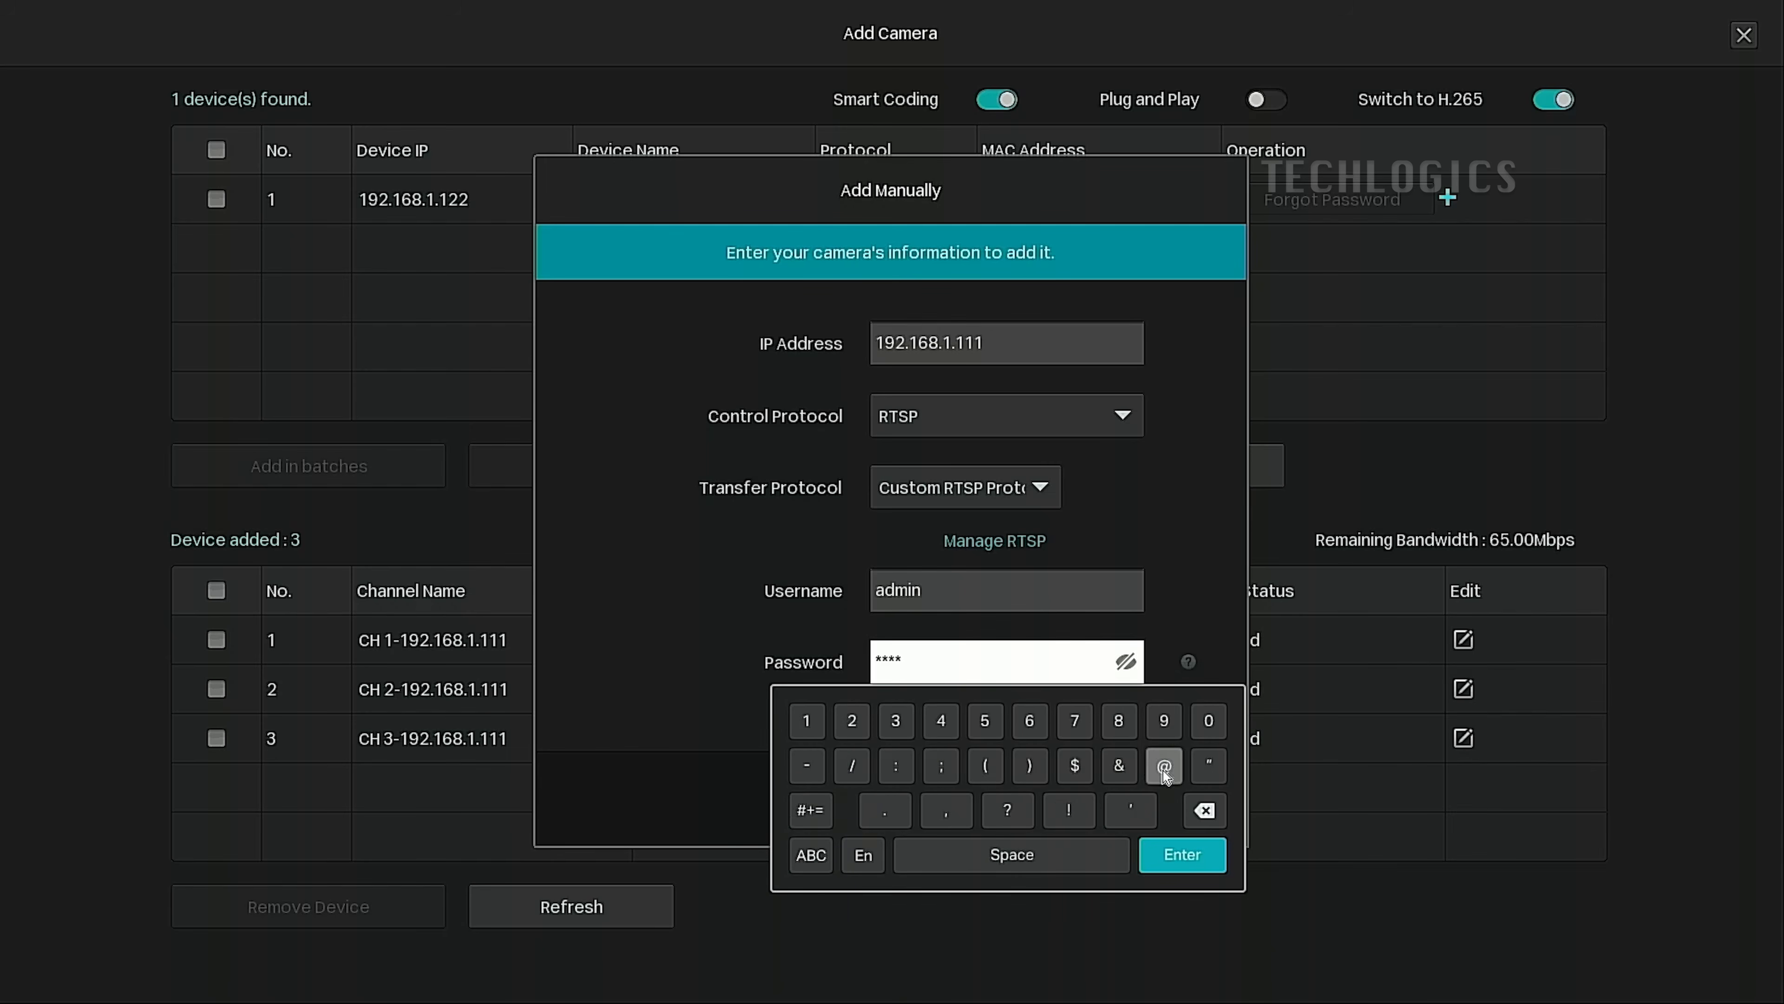
click(852, 721)
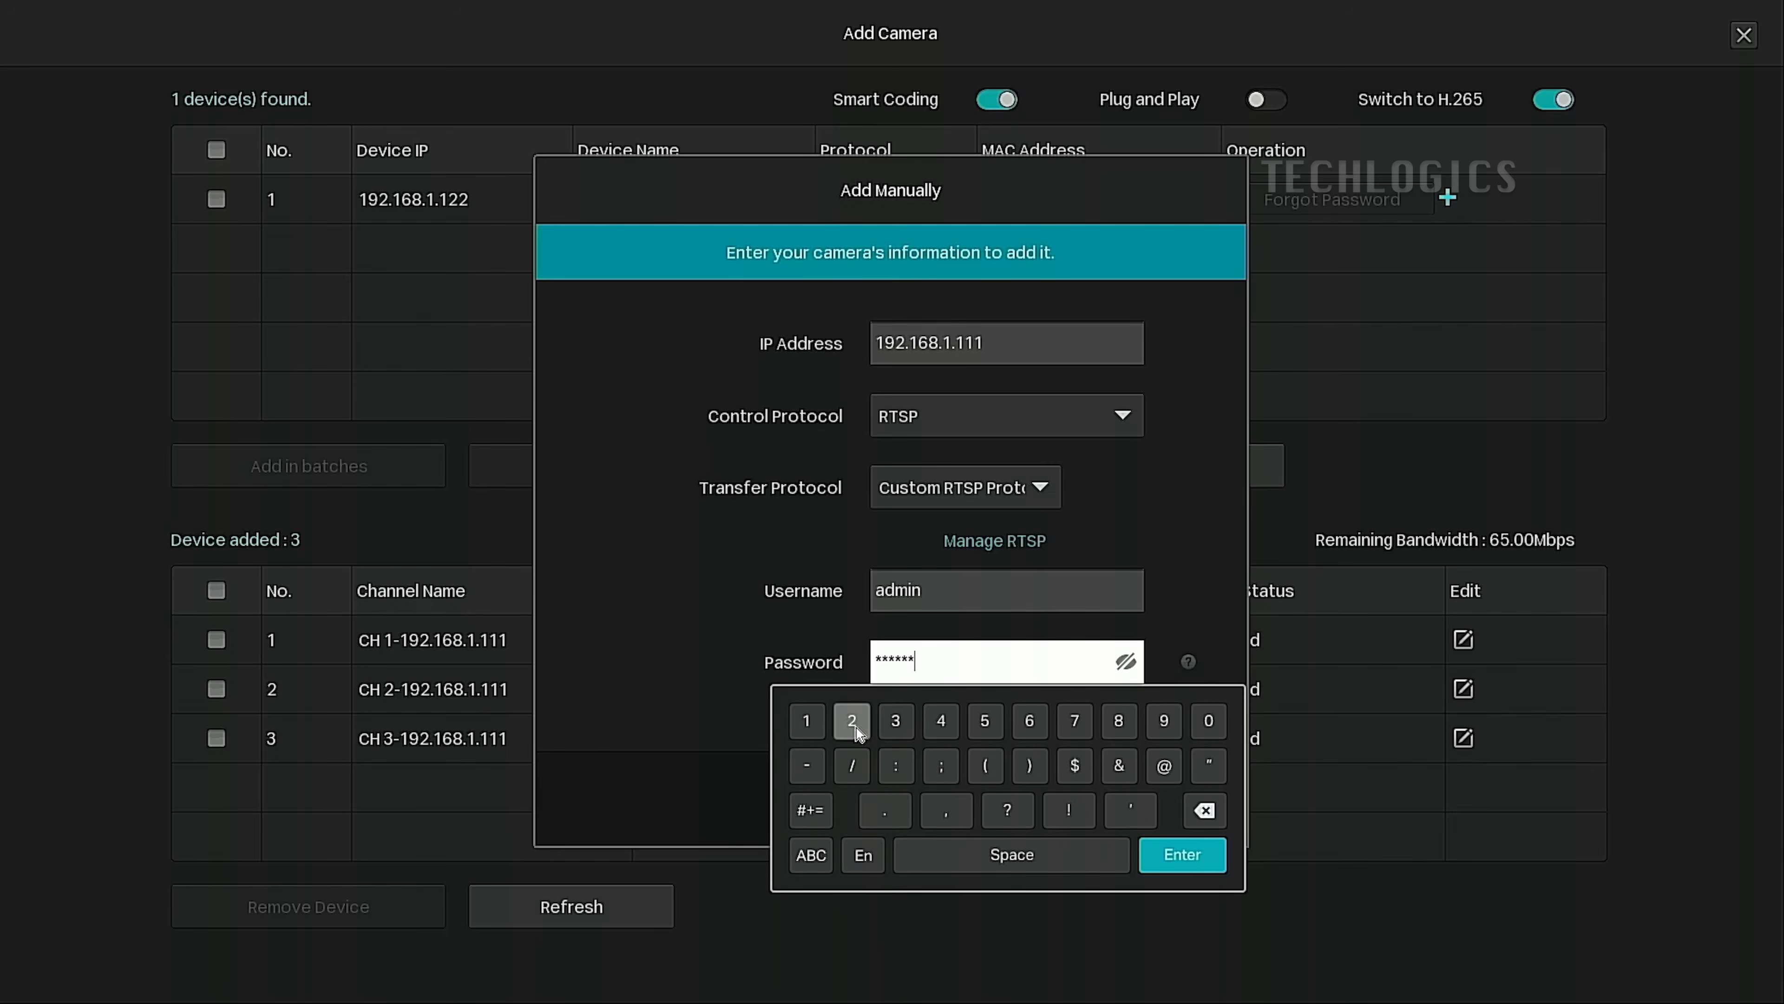
click(1206, 865)
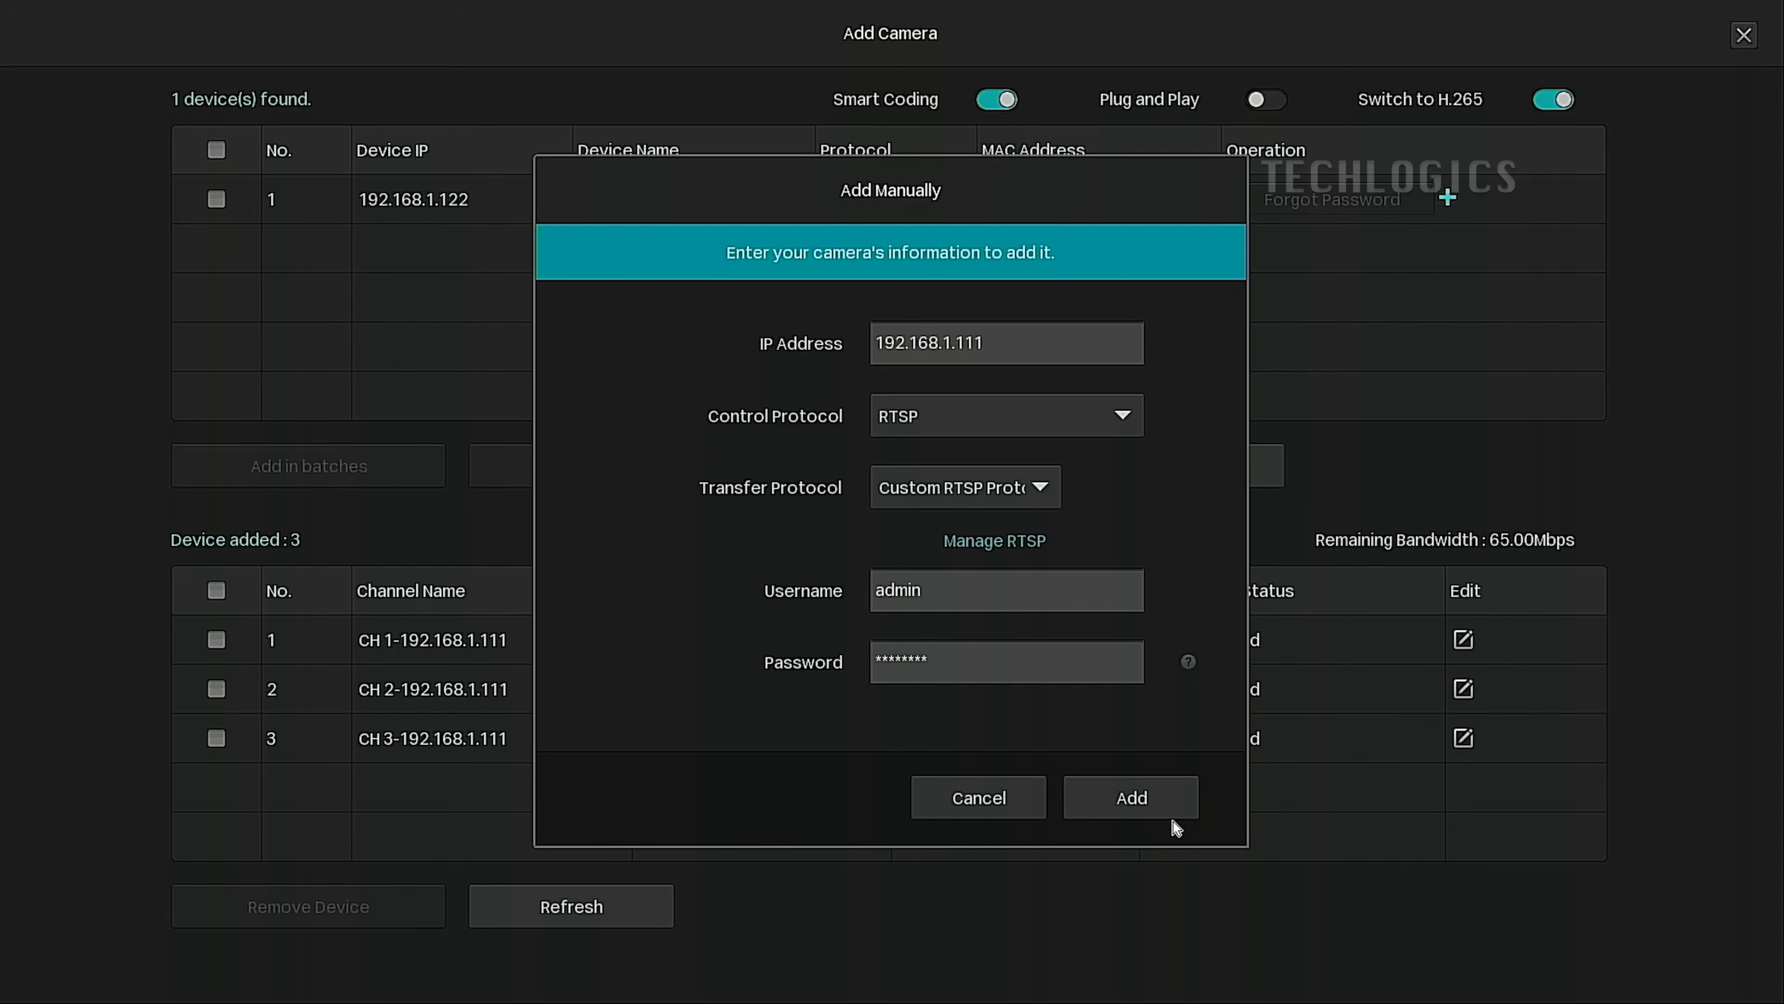
click(1131, 798)
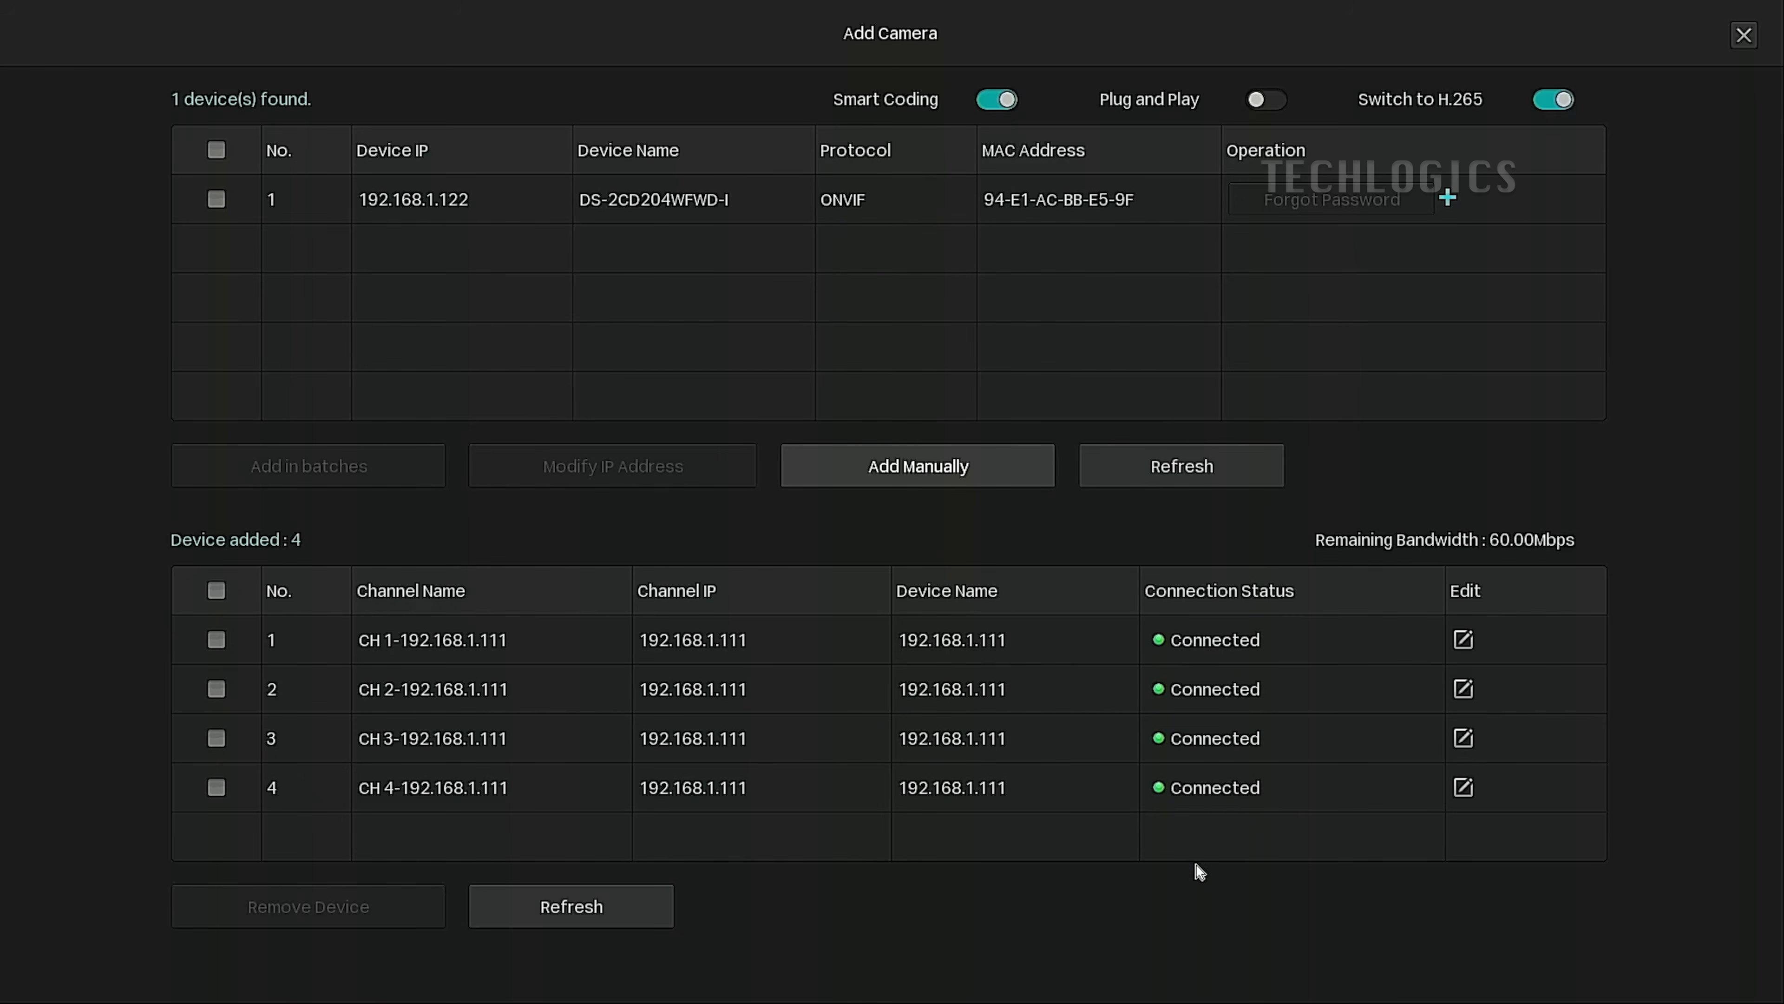
Close the Add Camera page to the four-feed live view and bring up the Main Menu.
right_click(1115, 868)
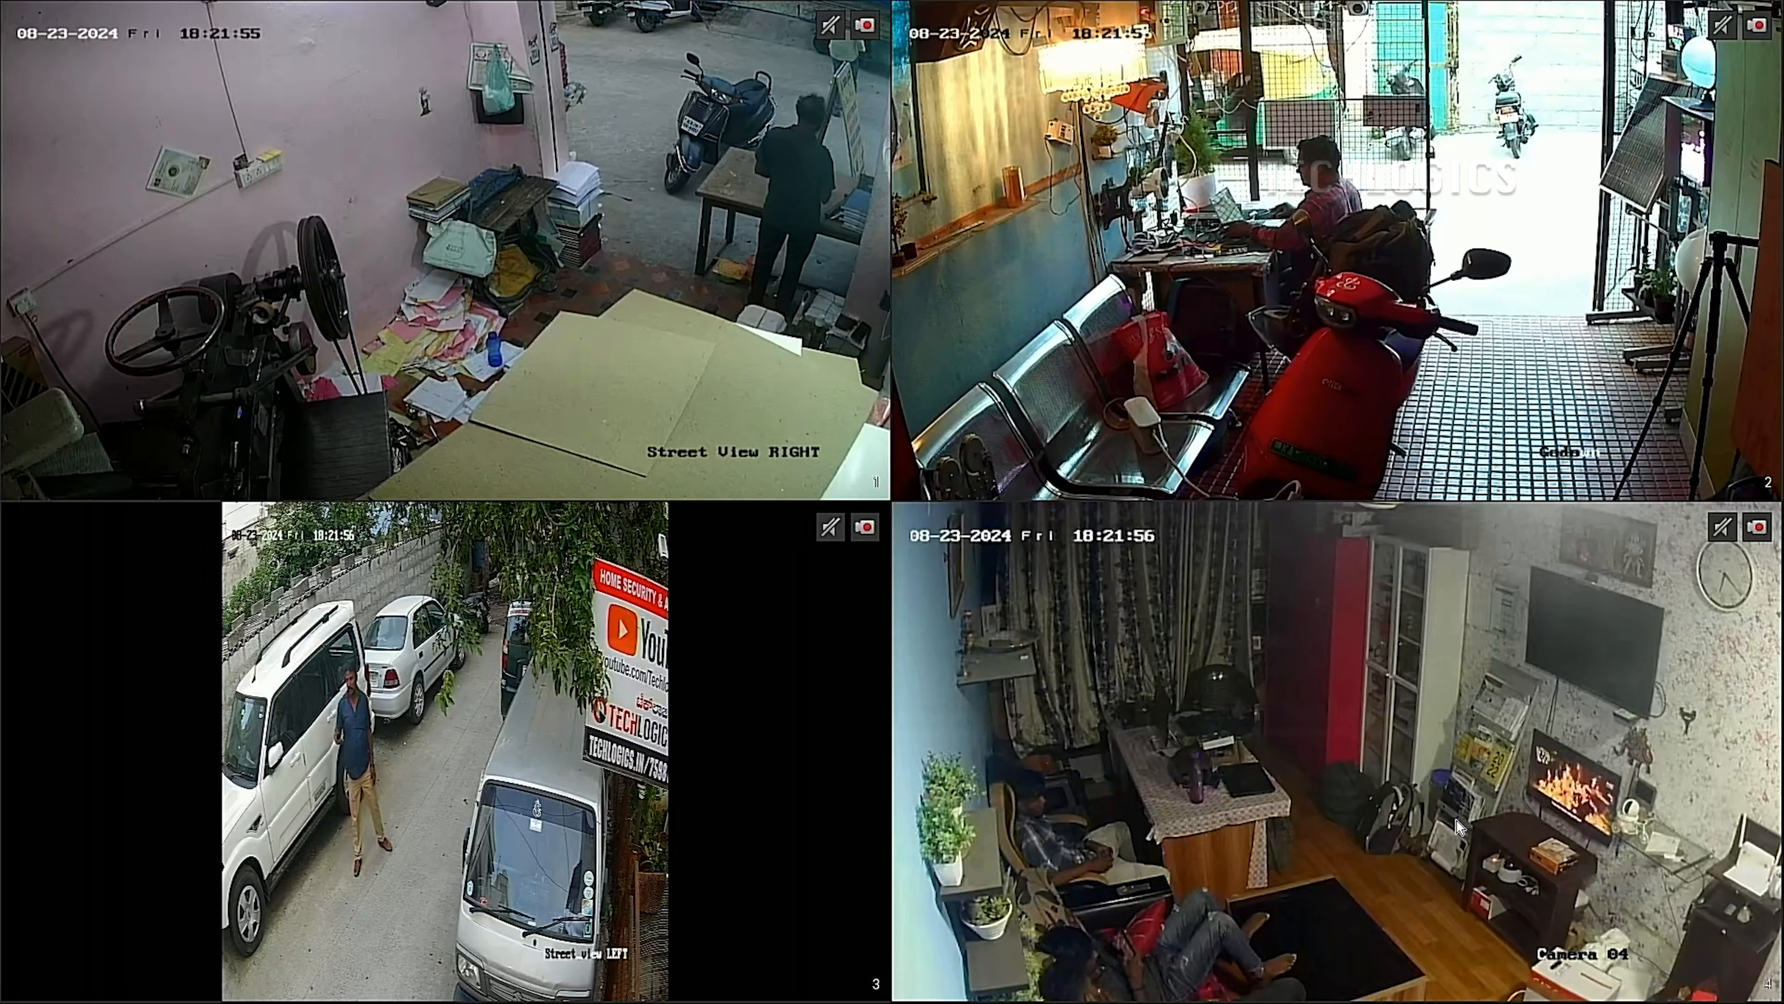
right_click(751, 304)
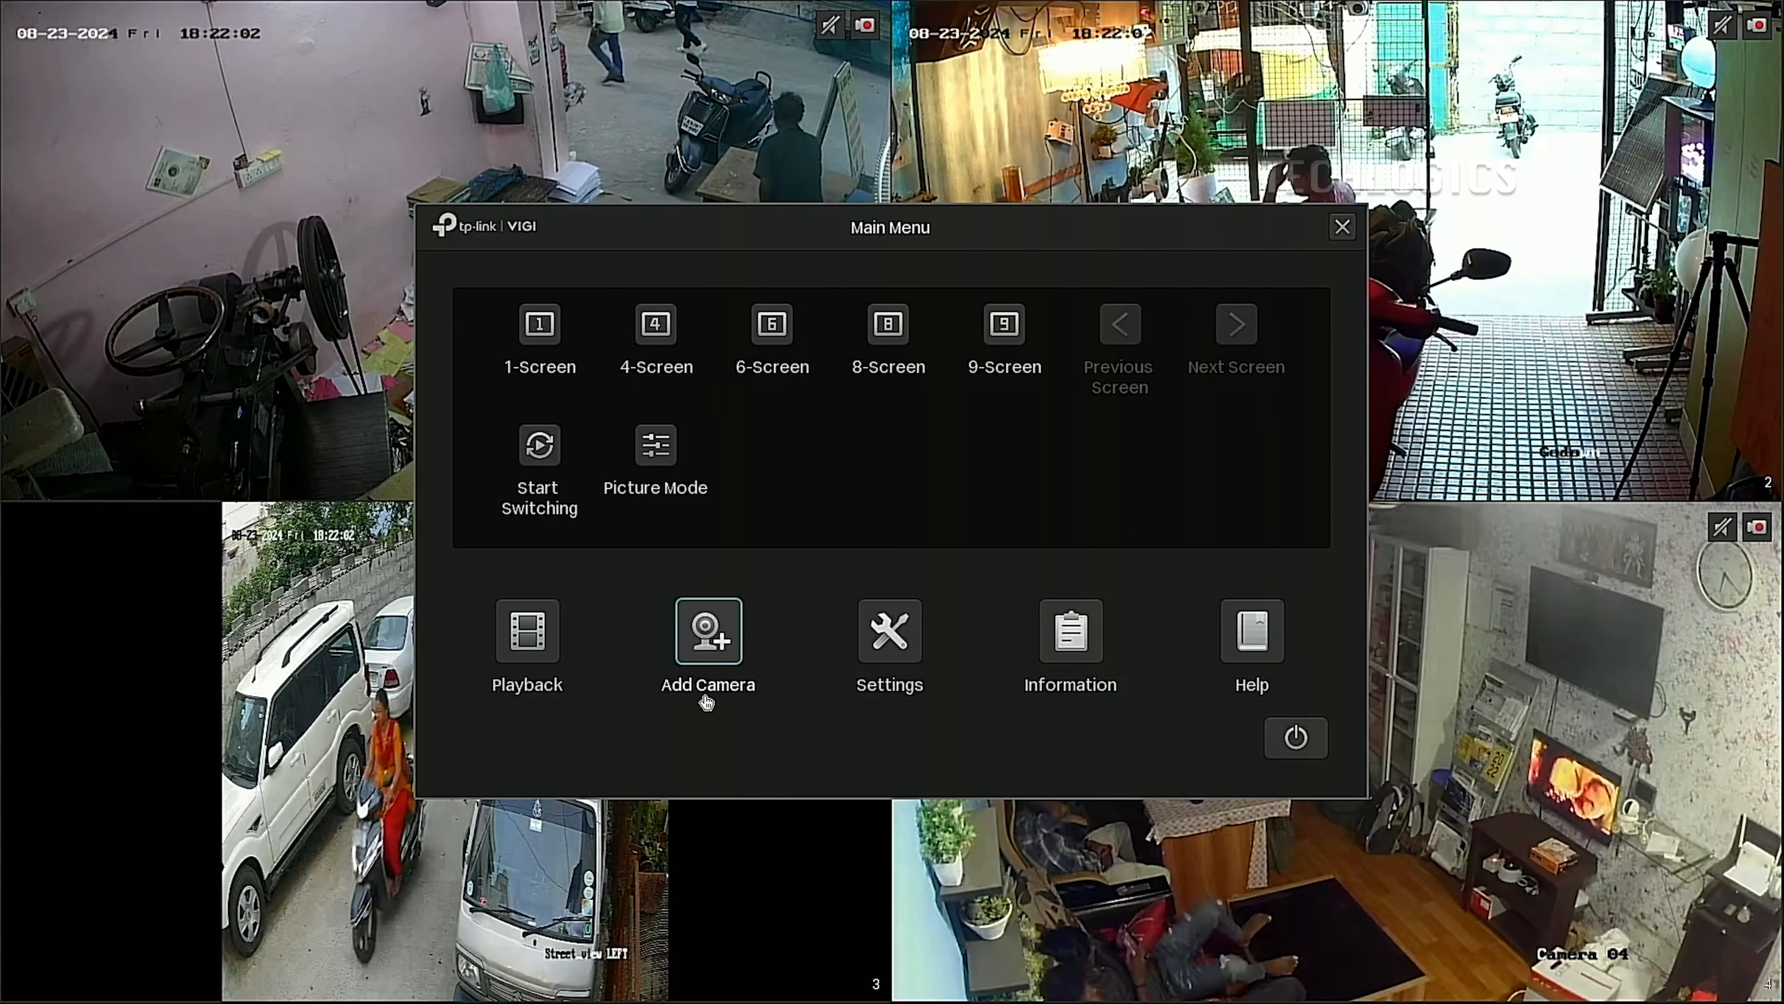
Start a manual camera entry with IP address 192.168.1.111.
click(693, 677)
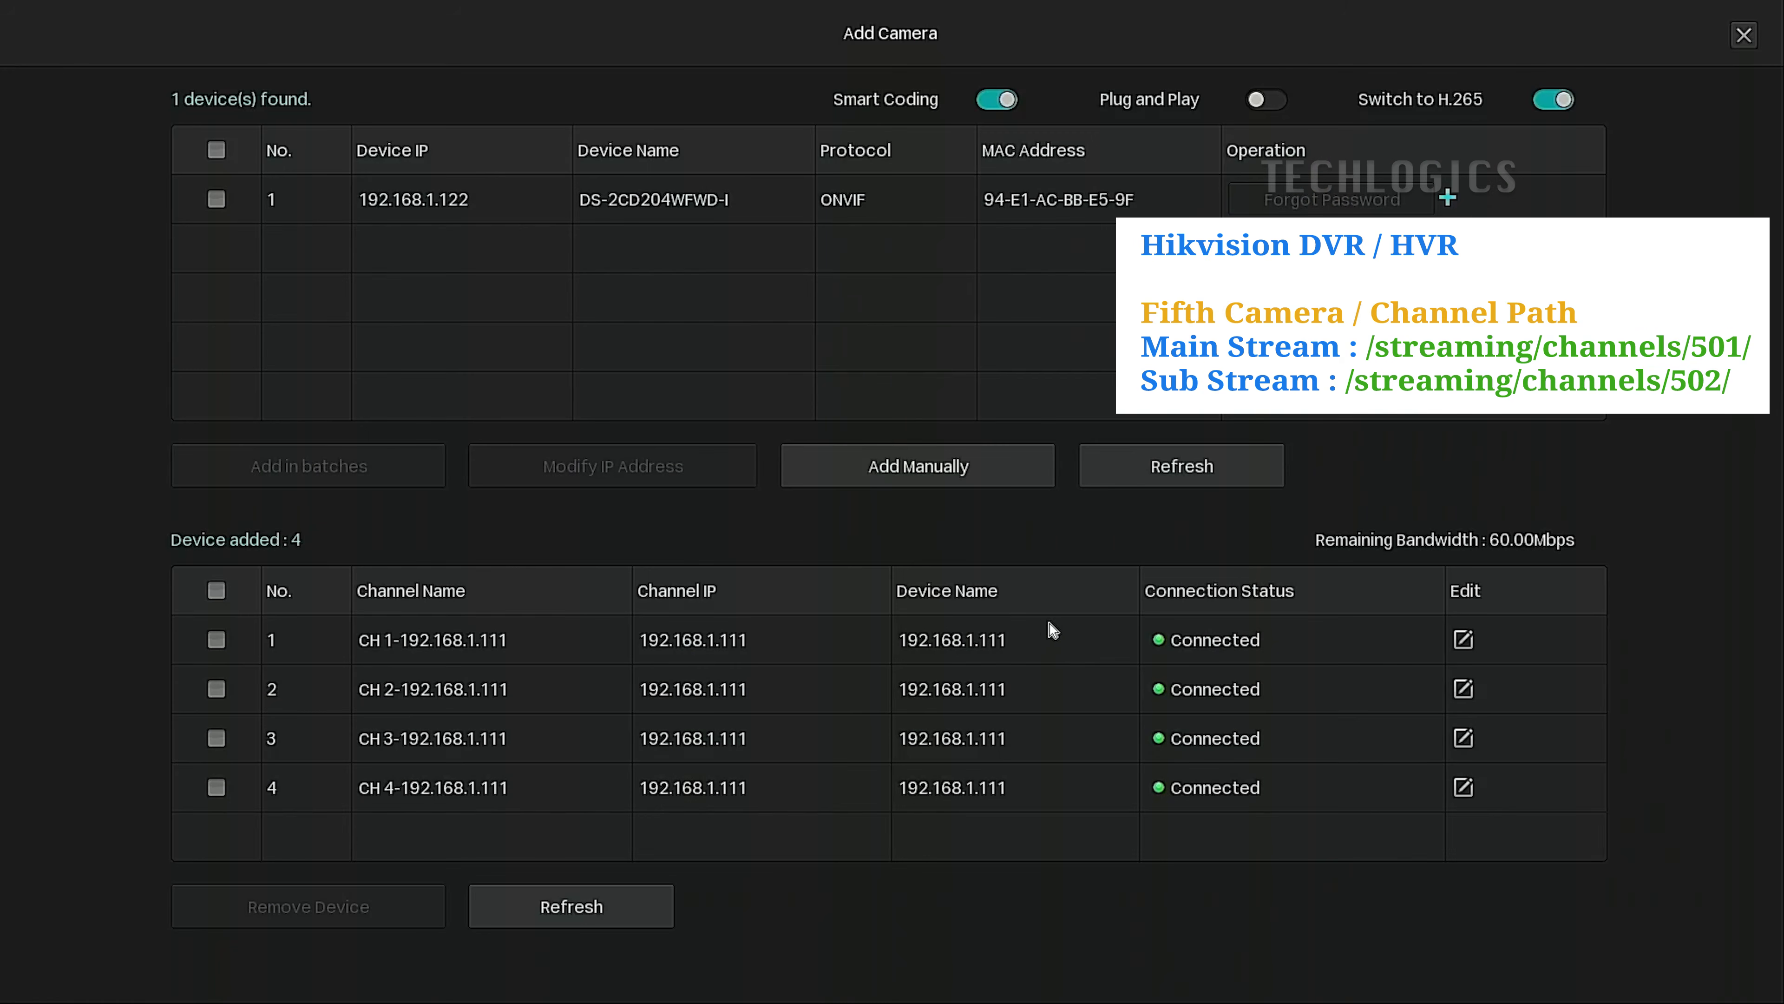
click(1004, 469)
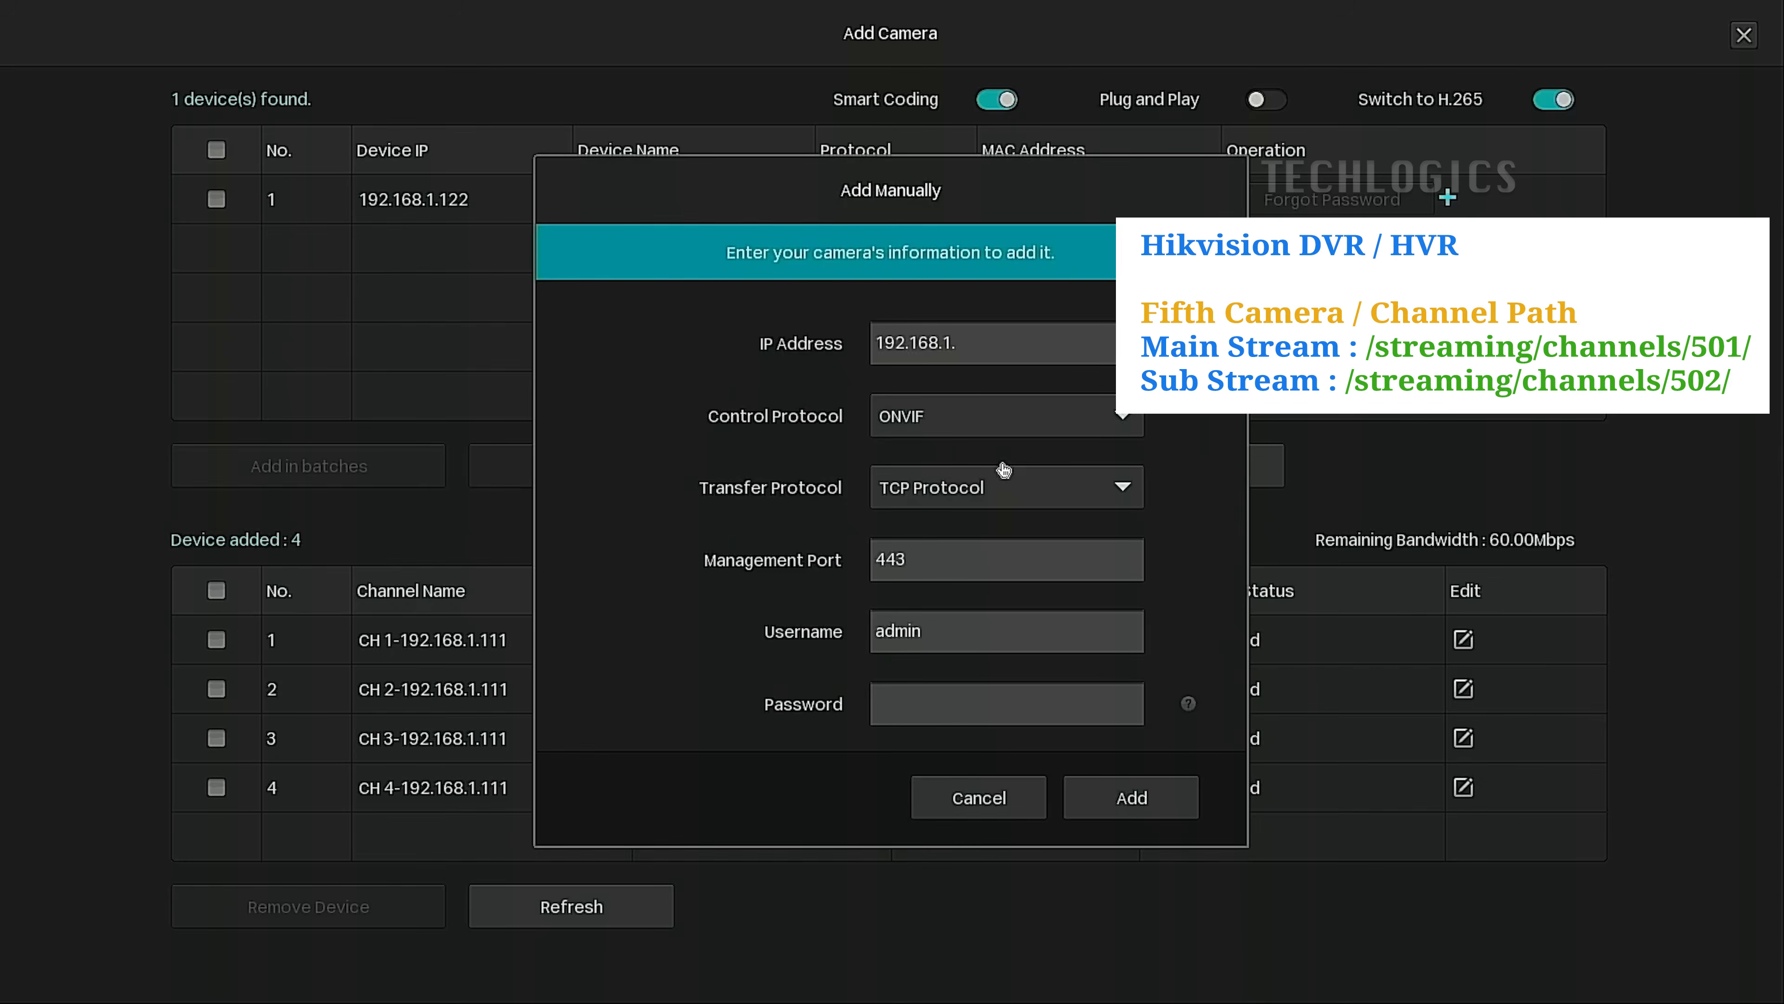
click(1013, 340)
click(938, 519)
click(937, 519)
click(1077, 562)
Set the camera's control protocol to RTSP, leaving the transfer protocol unchanged.
click(1064, 415)
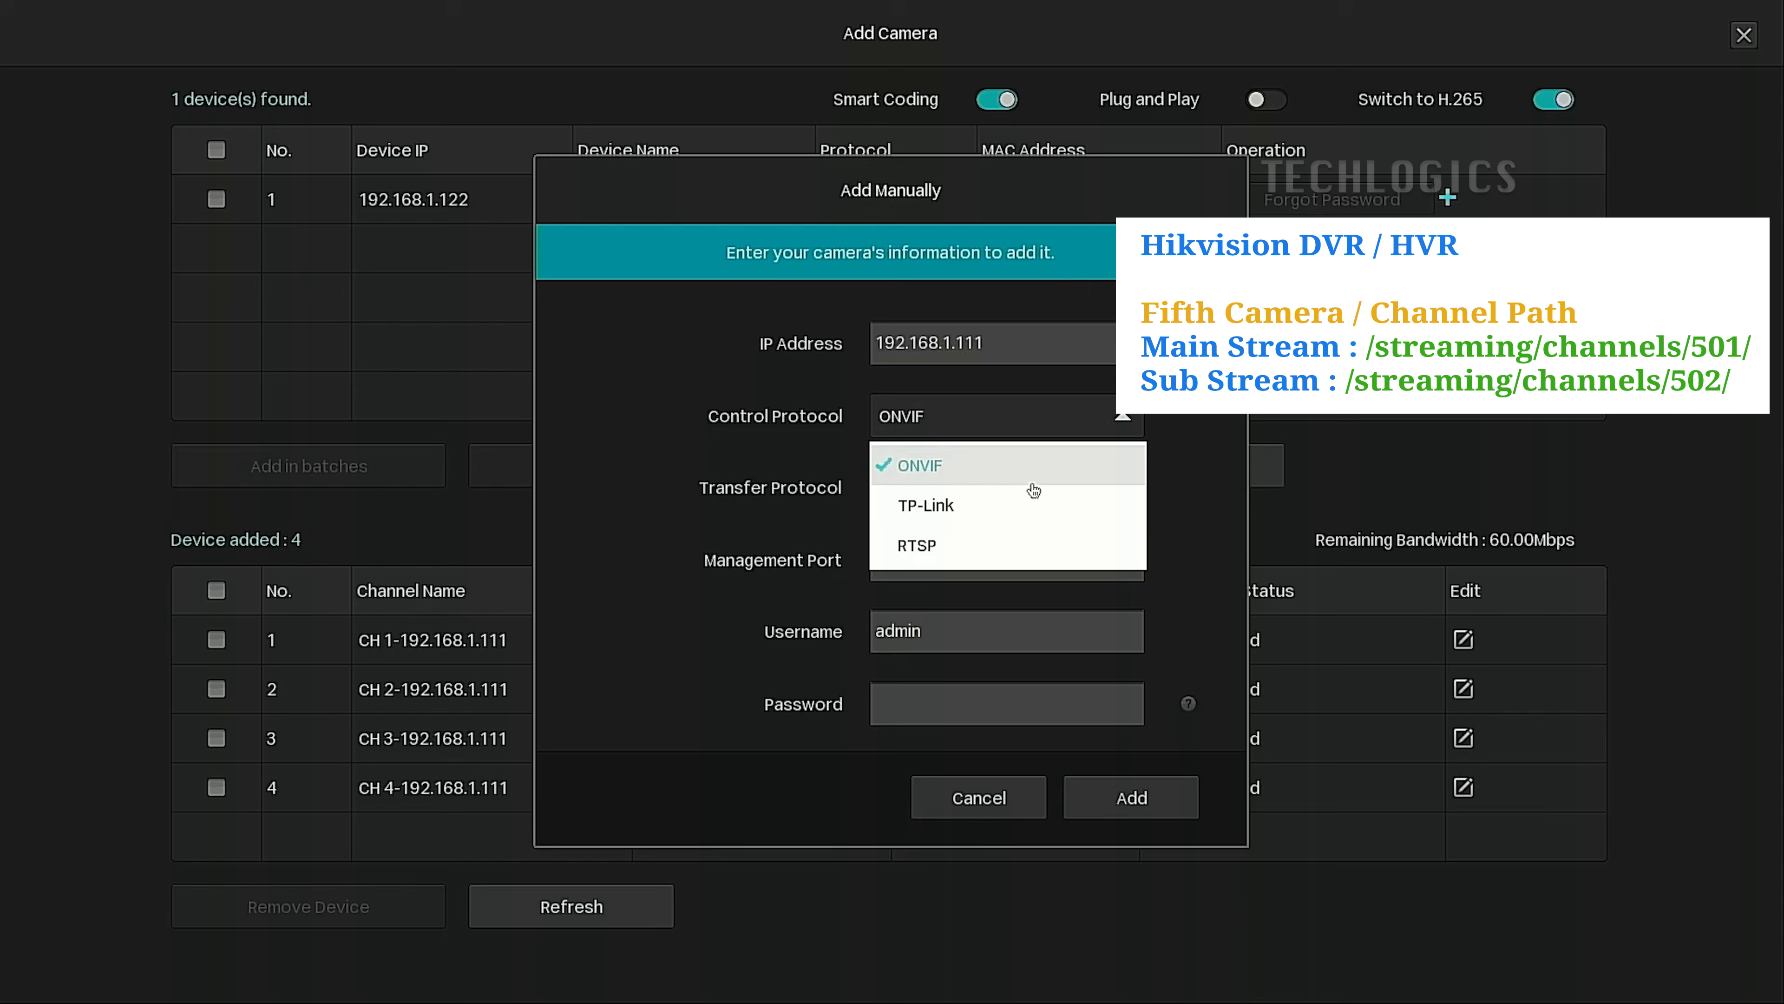
click(1010, 555)
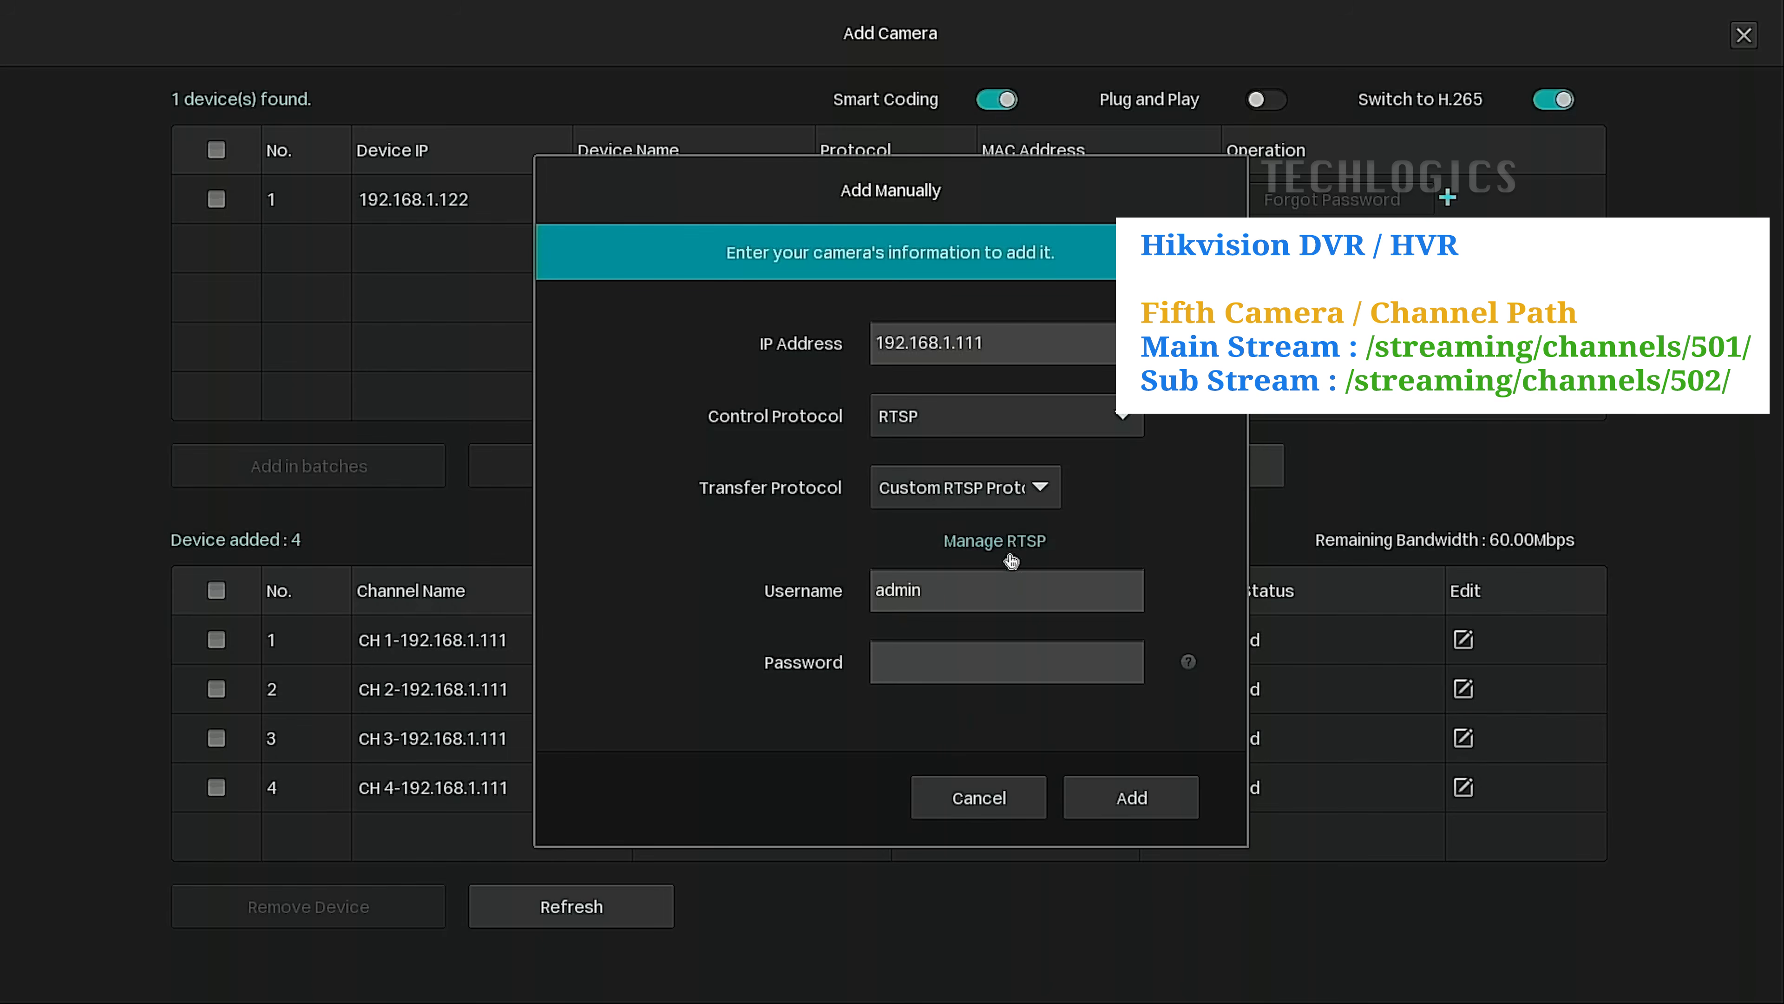
click(1044, 500)
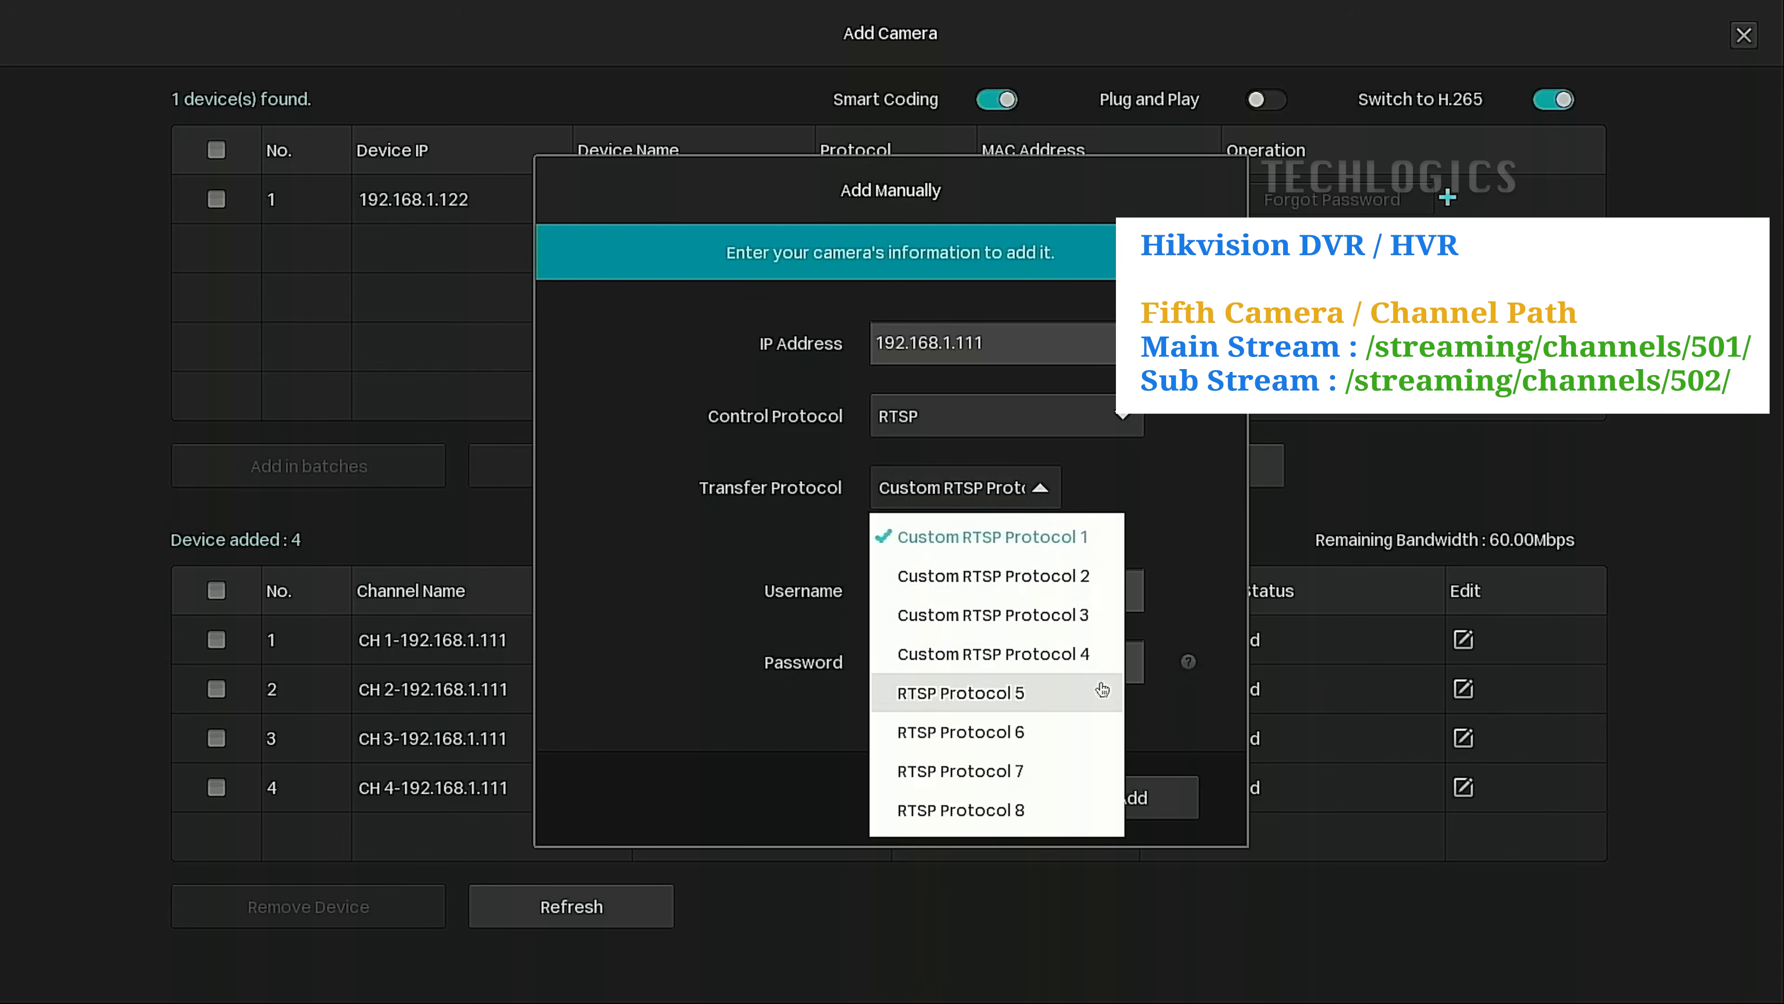
click(596, 652)
Select RTSP Protocol 5 and change its main stream path to streaming/channels/501/.
click(1001, 555)
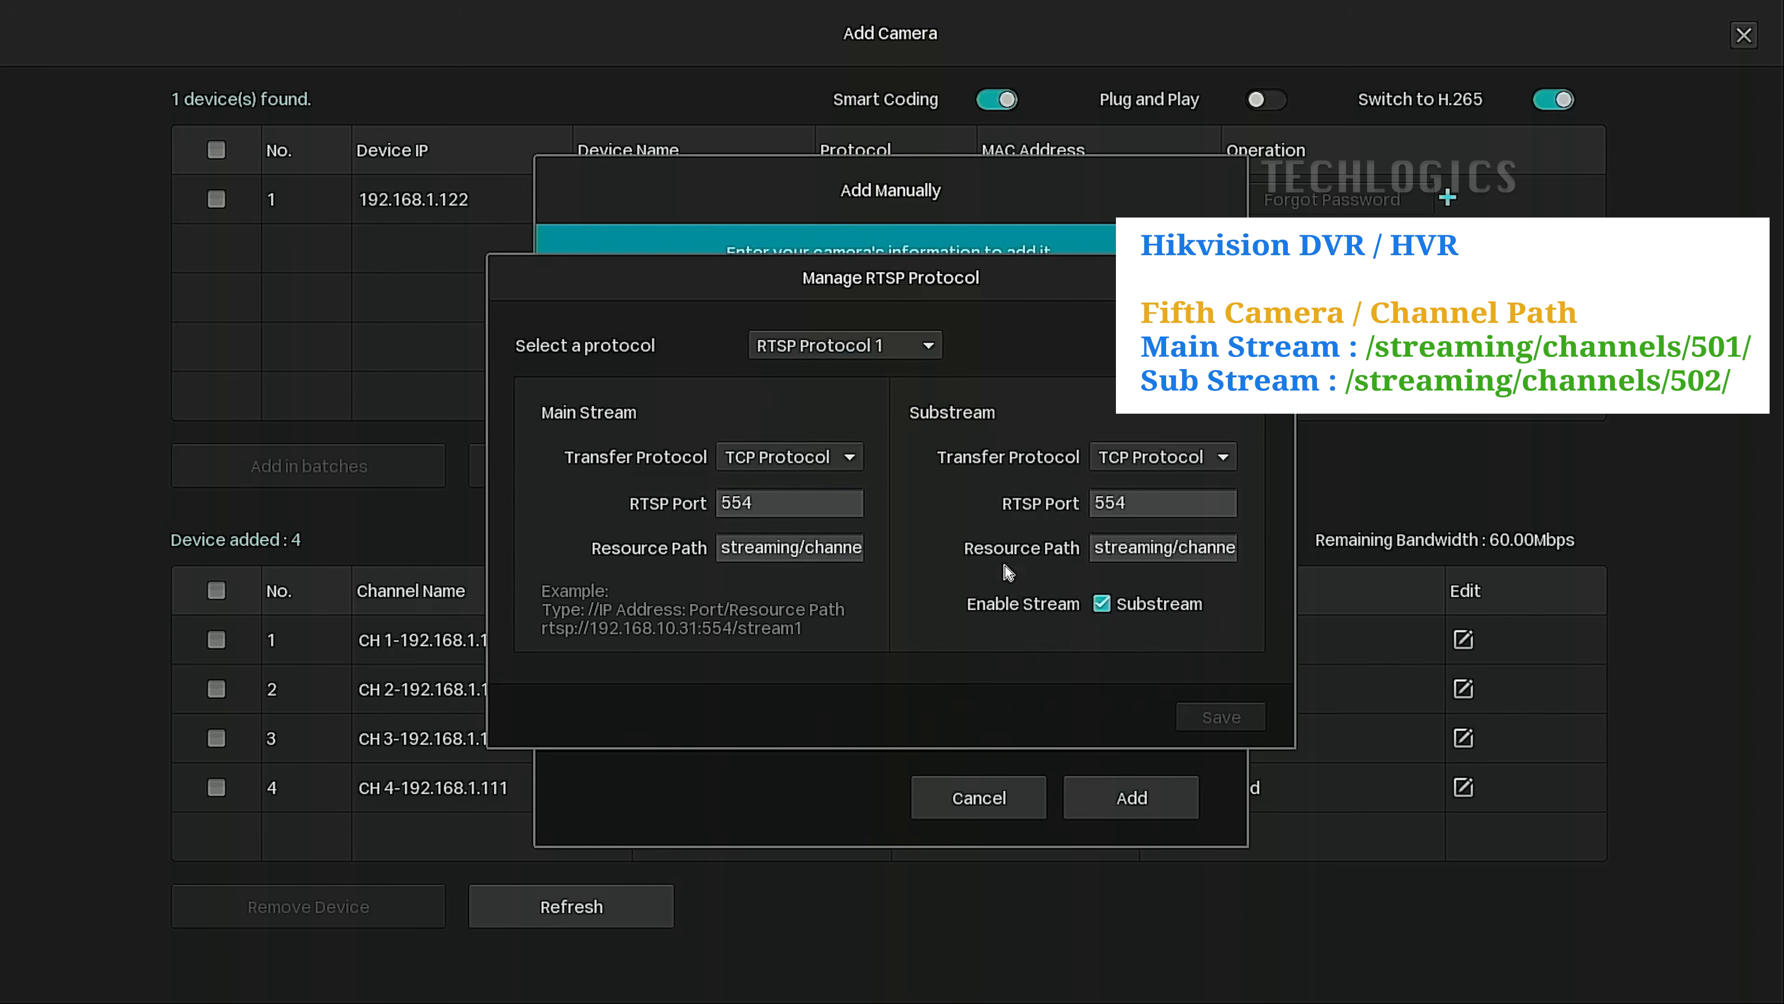
click(878, 351)
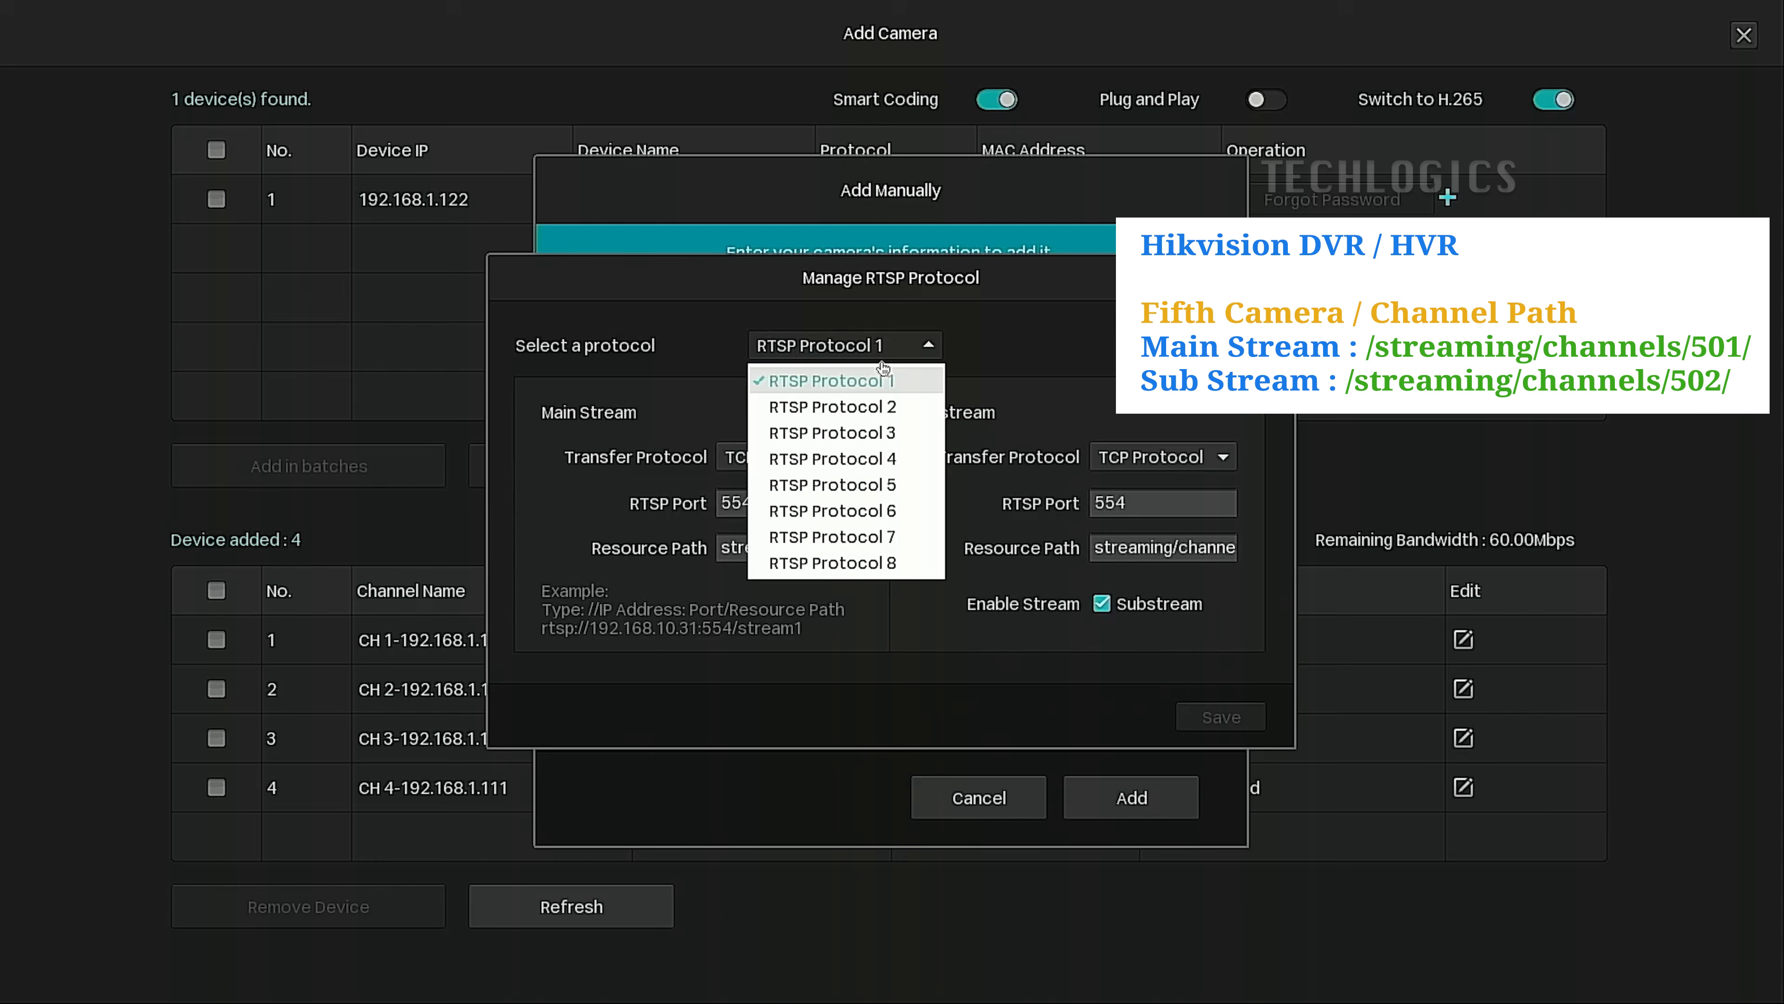
click(889, 485)
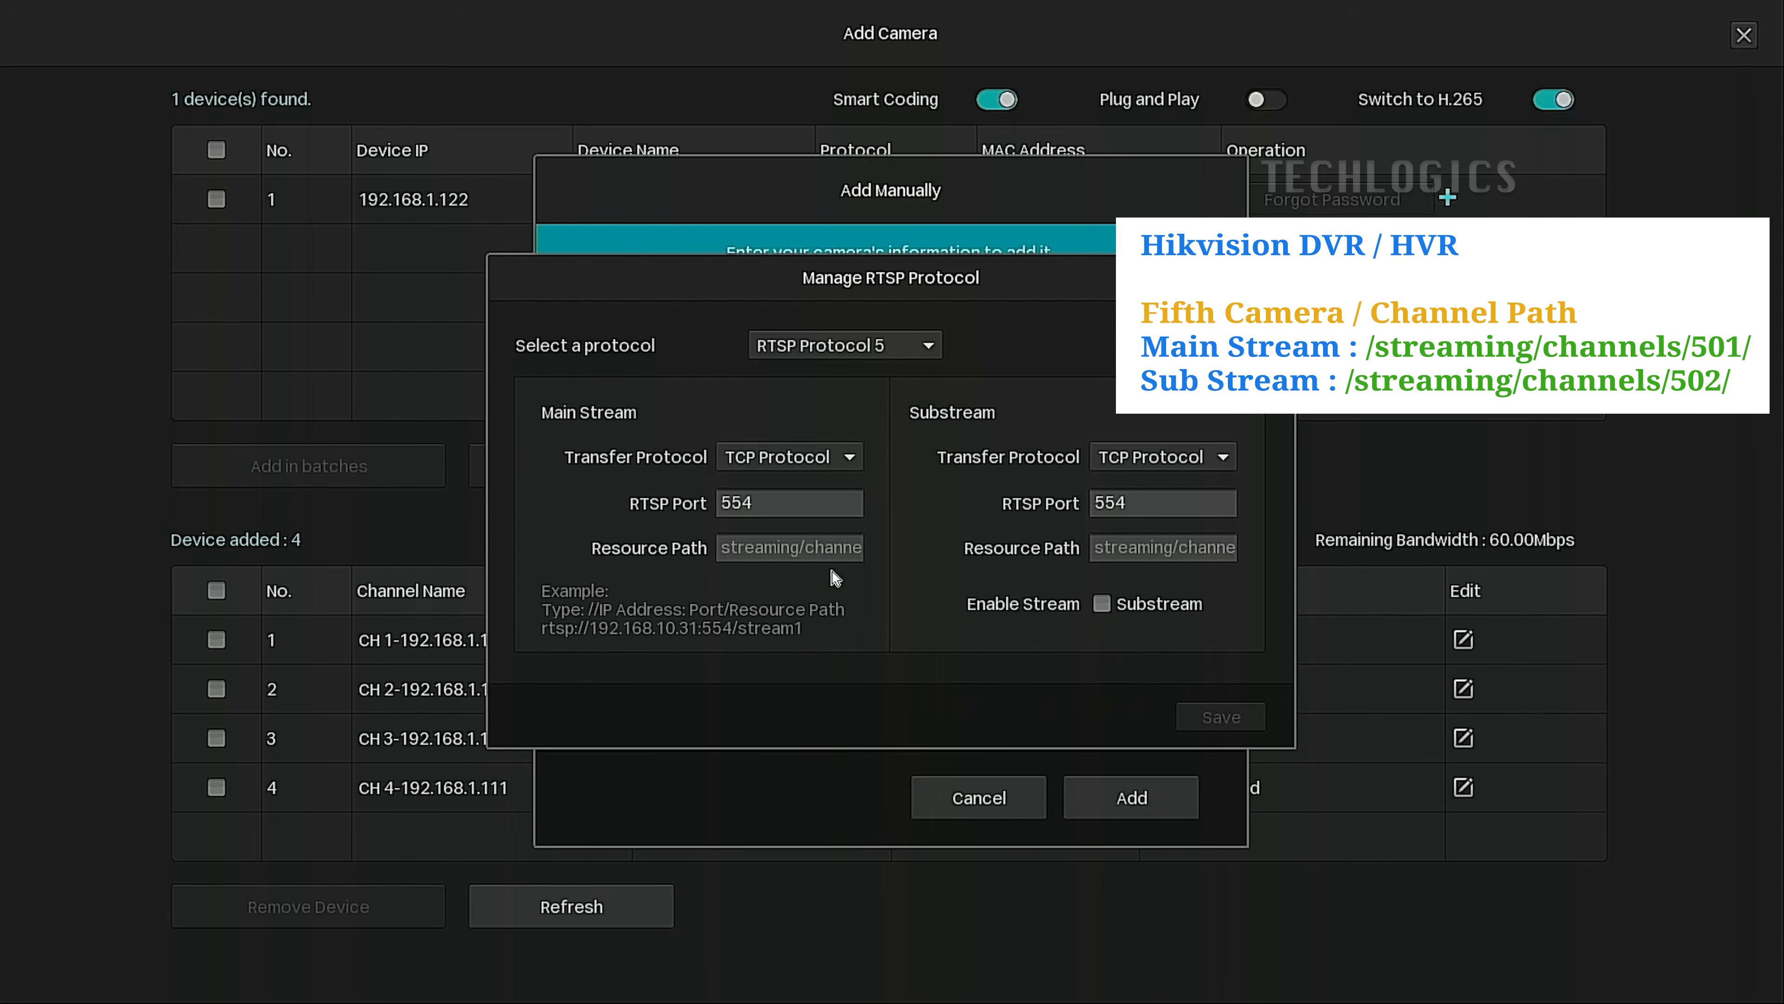
drag(843, 549, 980, 564)
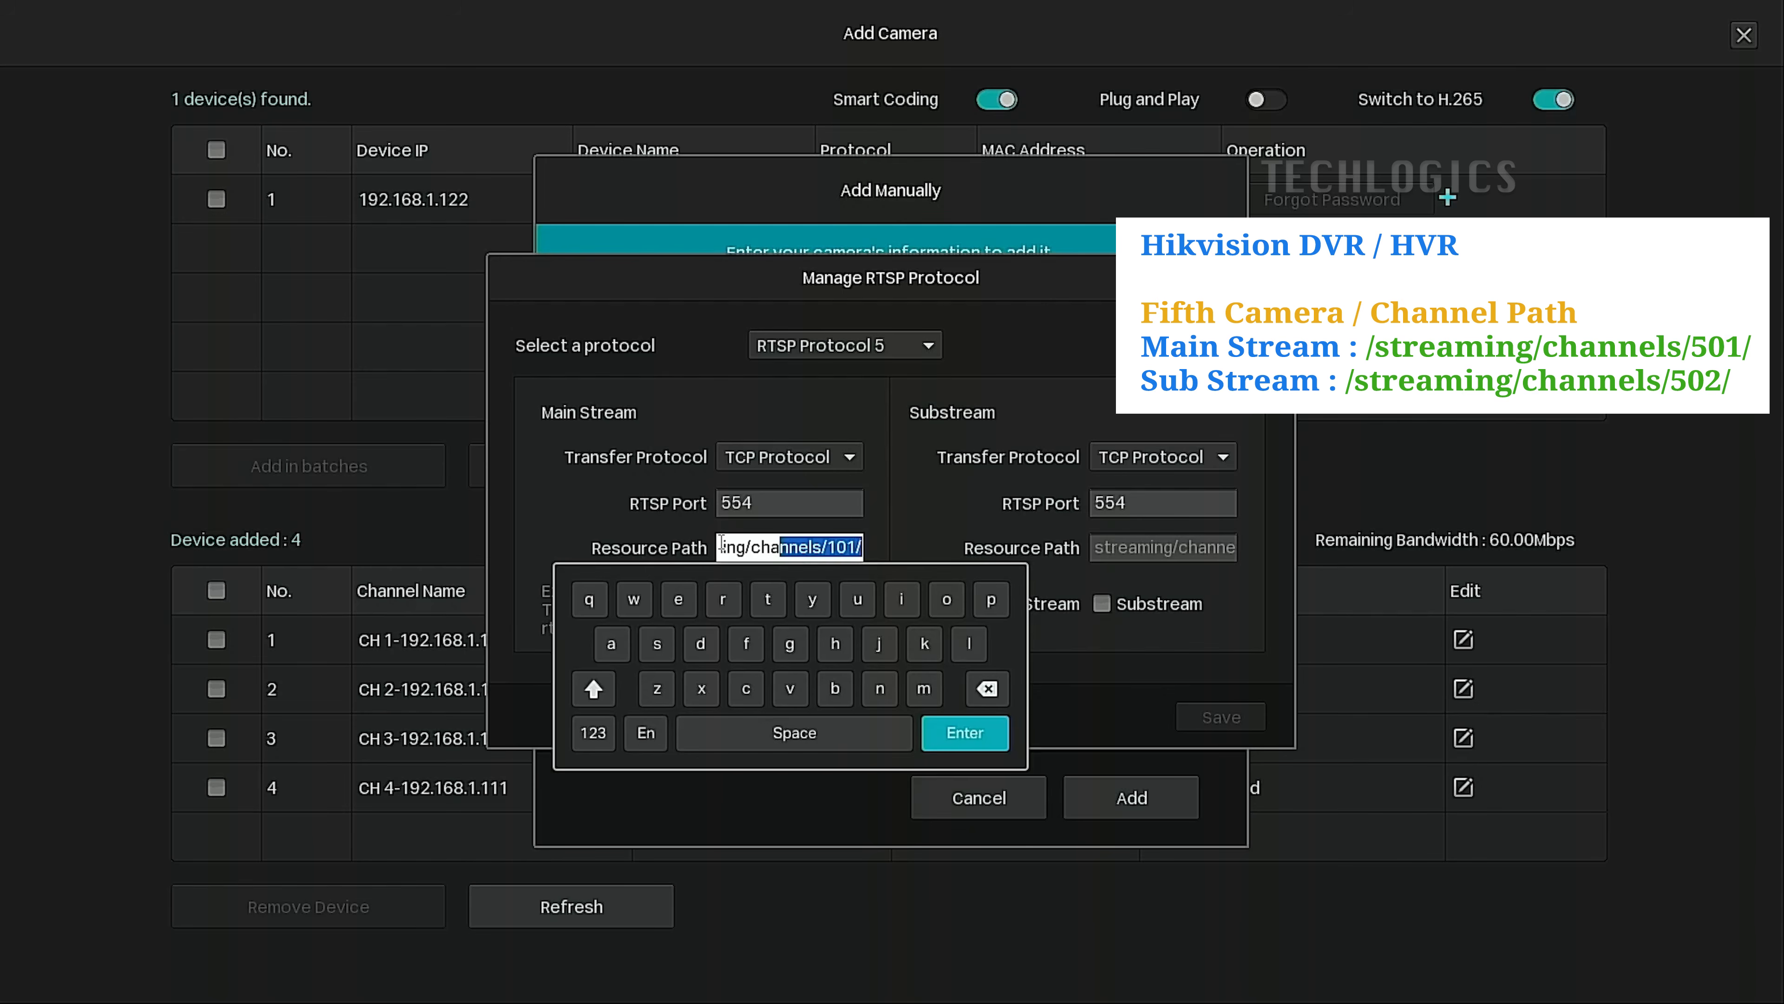
click(842, 546)
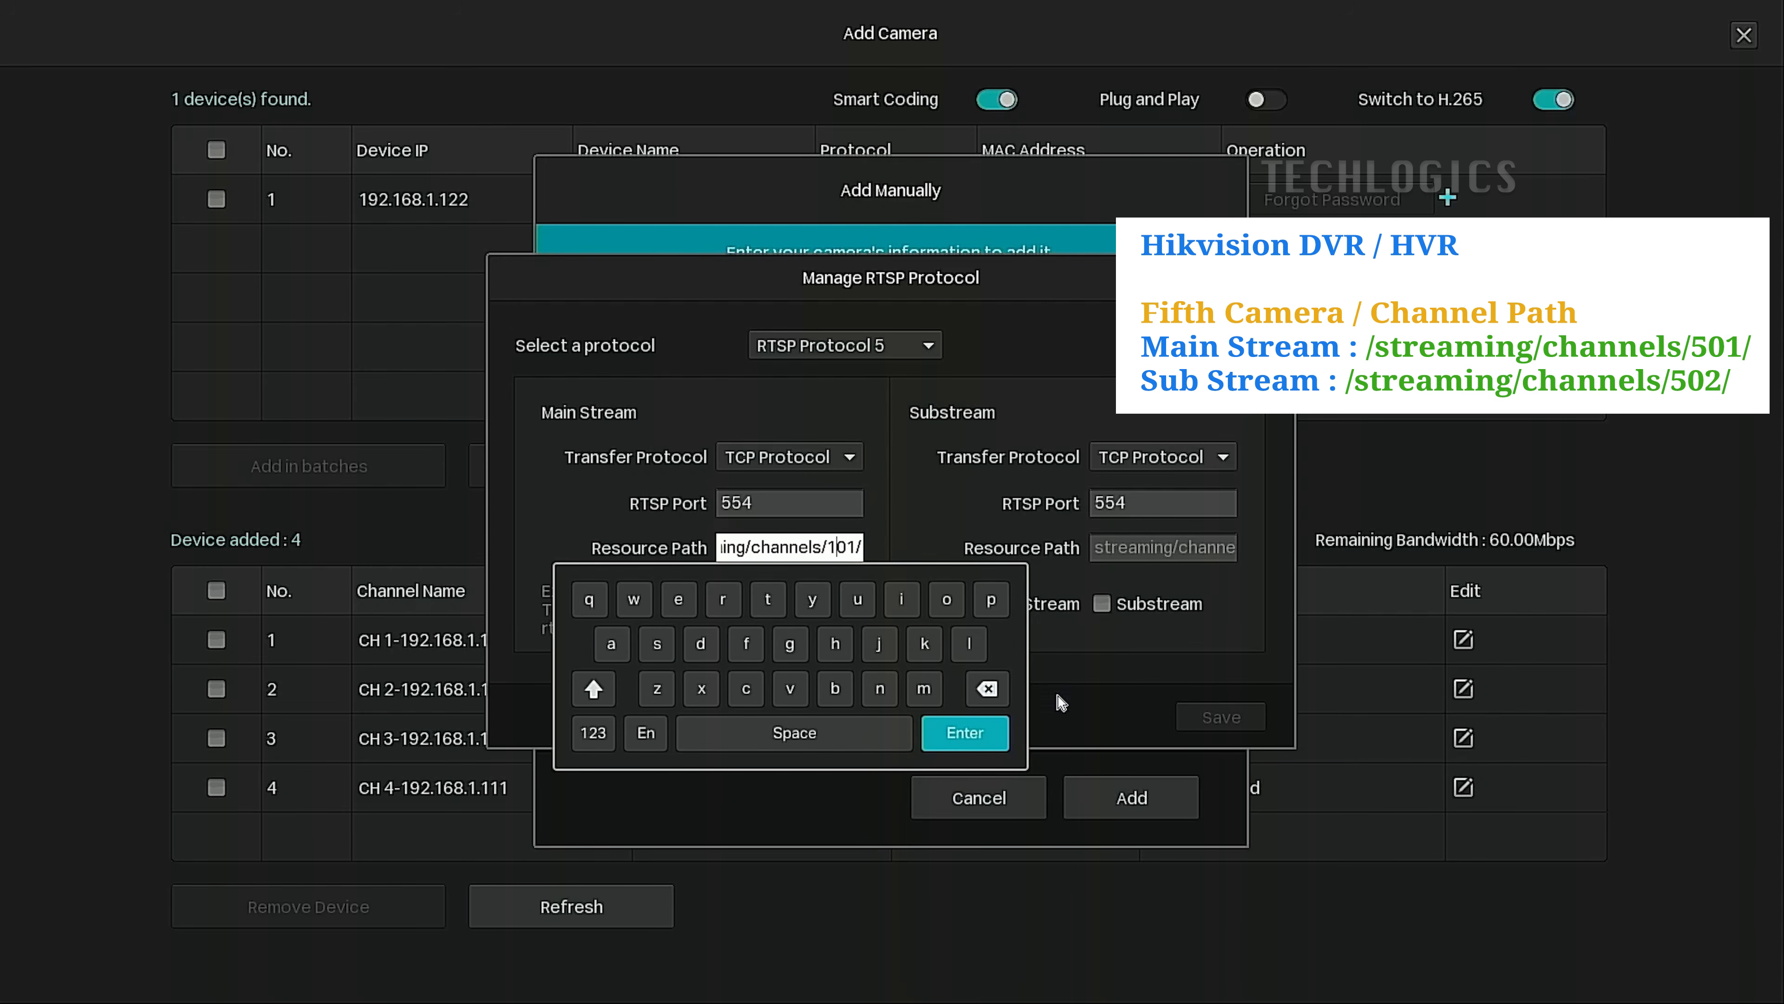
click(987, 689)
click(605, 728)
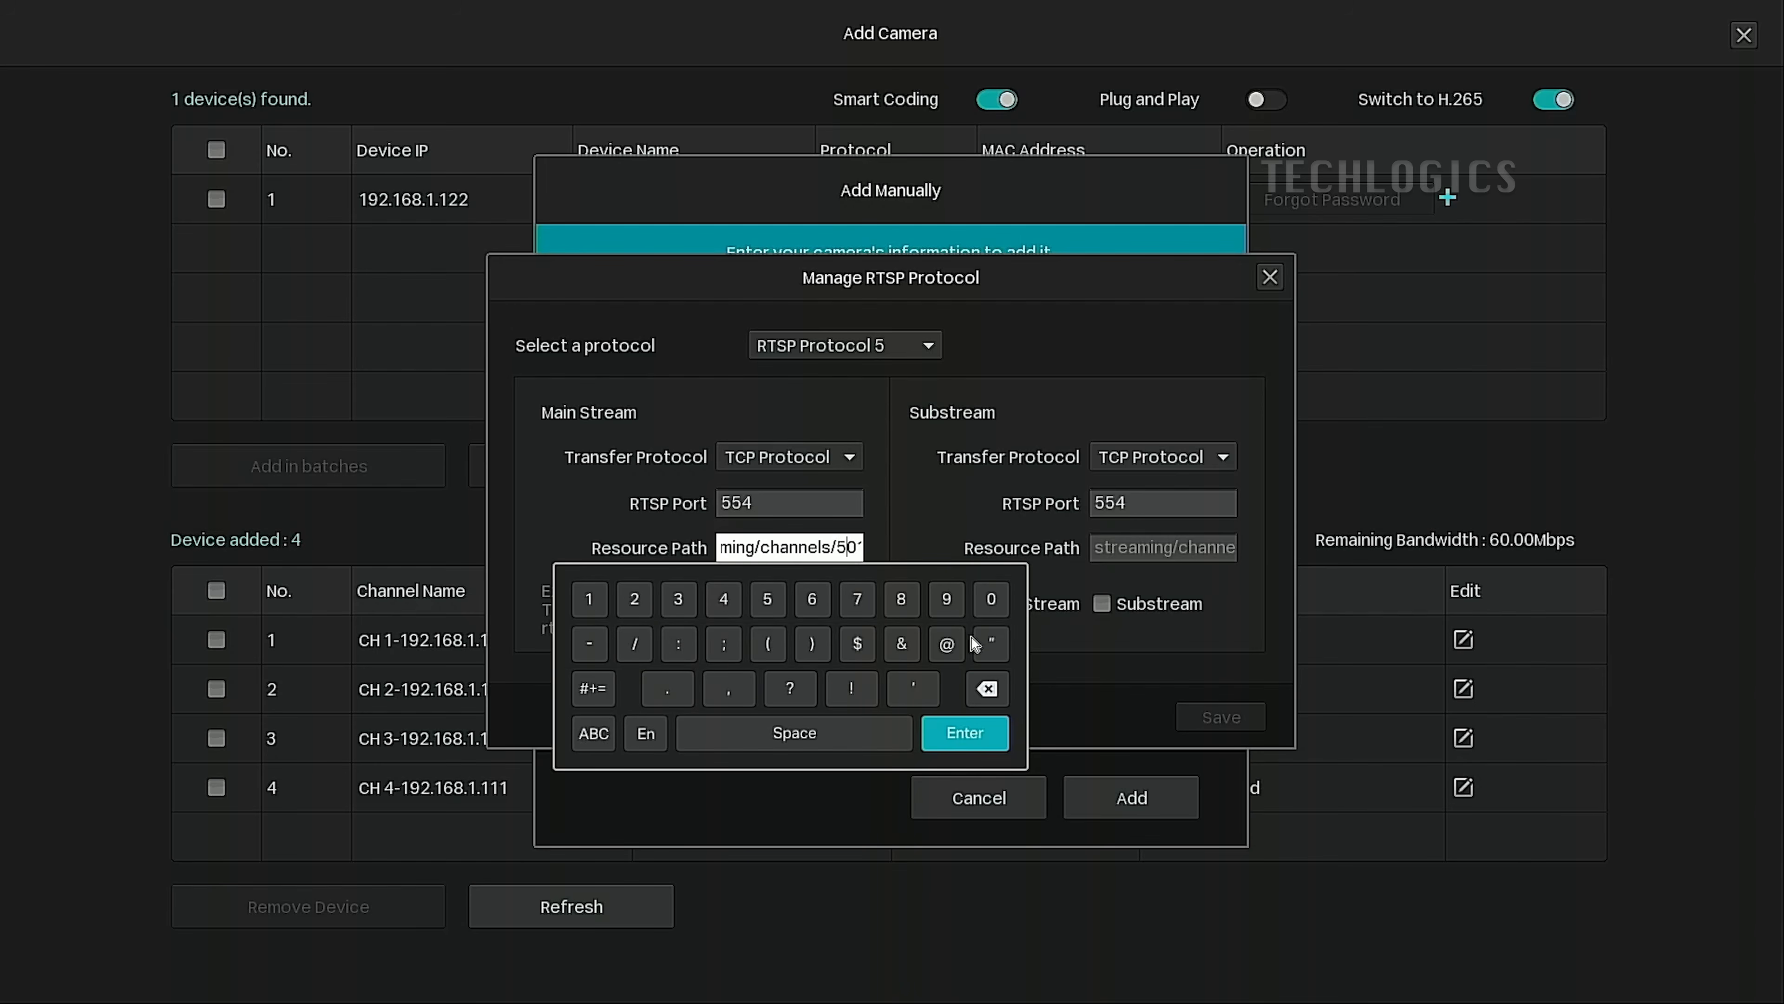
click(978, 737)
Set the substream path to streaming/channels/502/, enable the substream, and save Protocol 5.
click(1220, 545)
drag(1220, 546, 1604, 557)
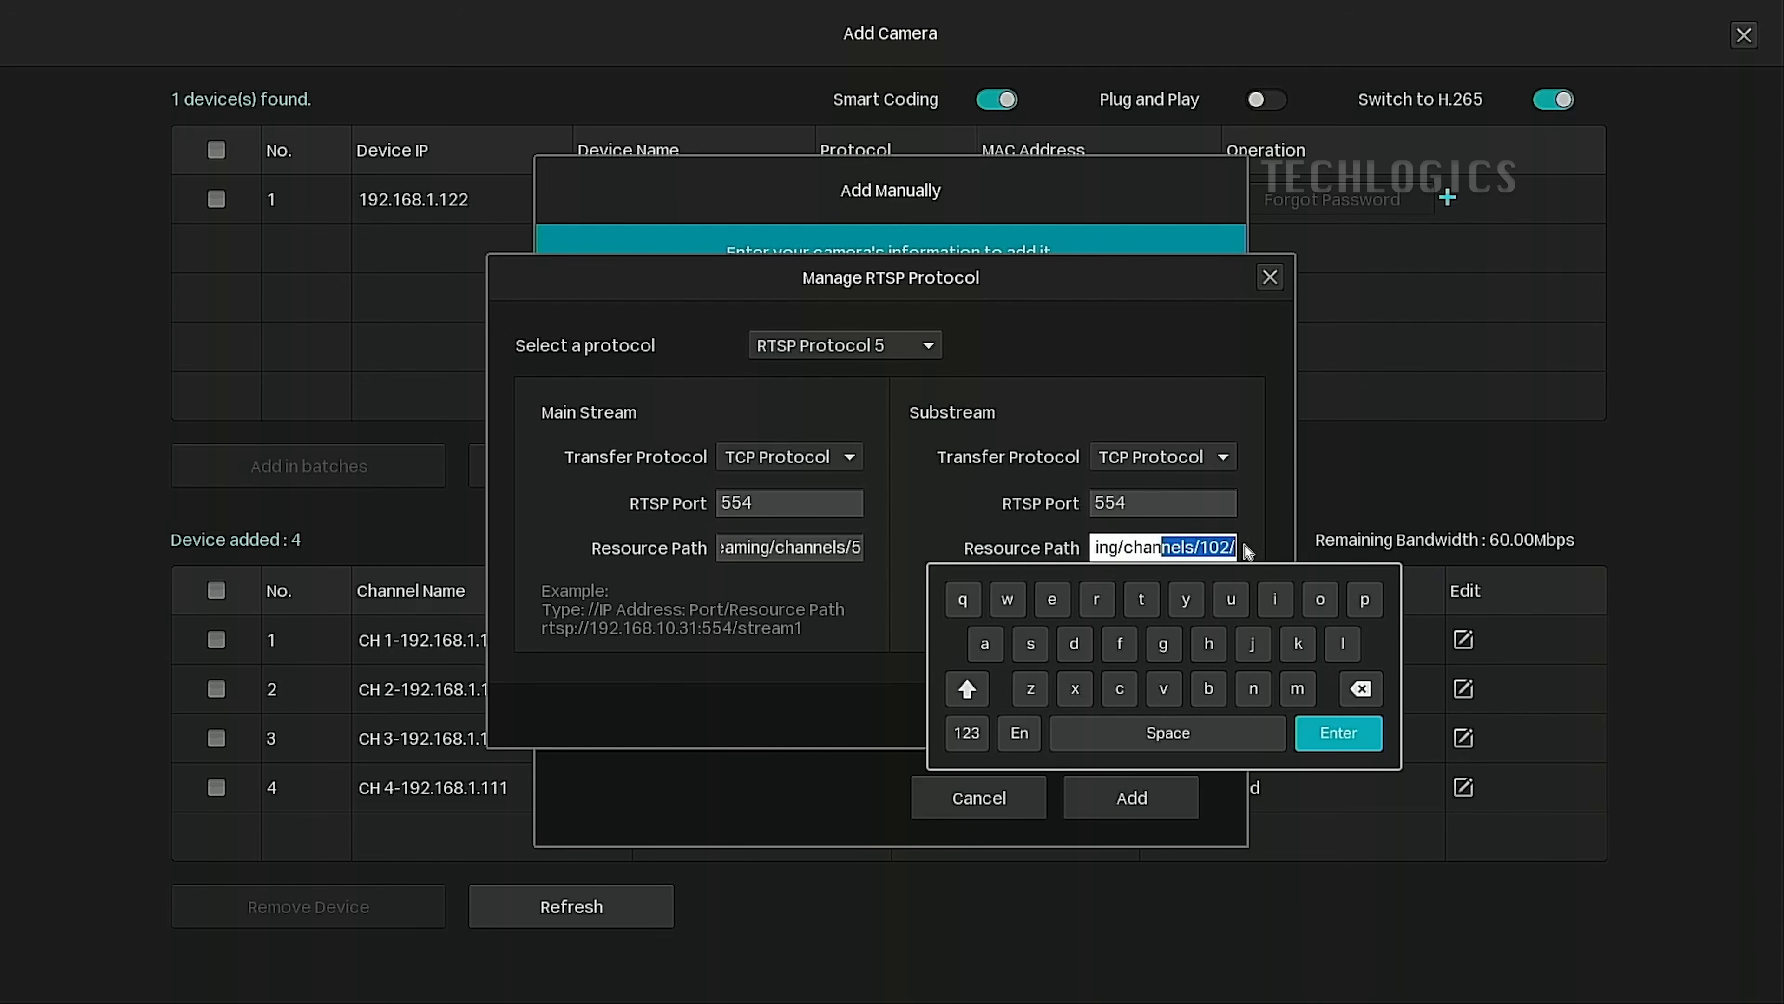
click(1210, 550)
click(1360, 689)
click(966, 733)
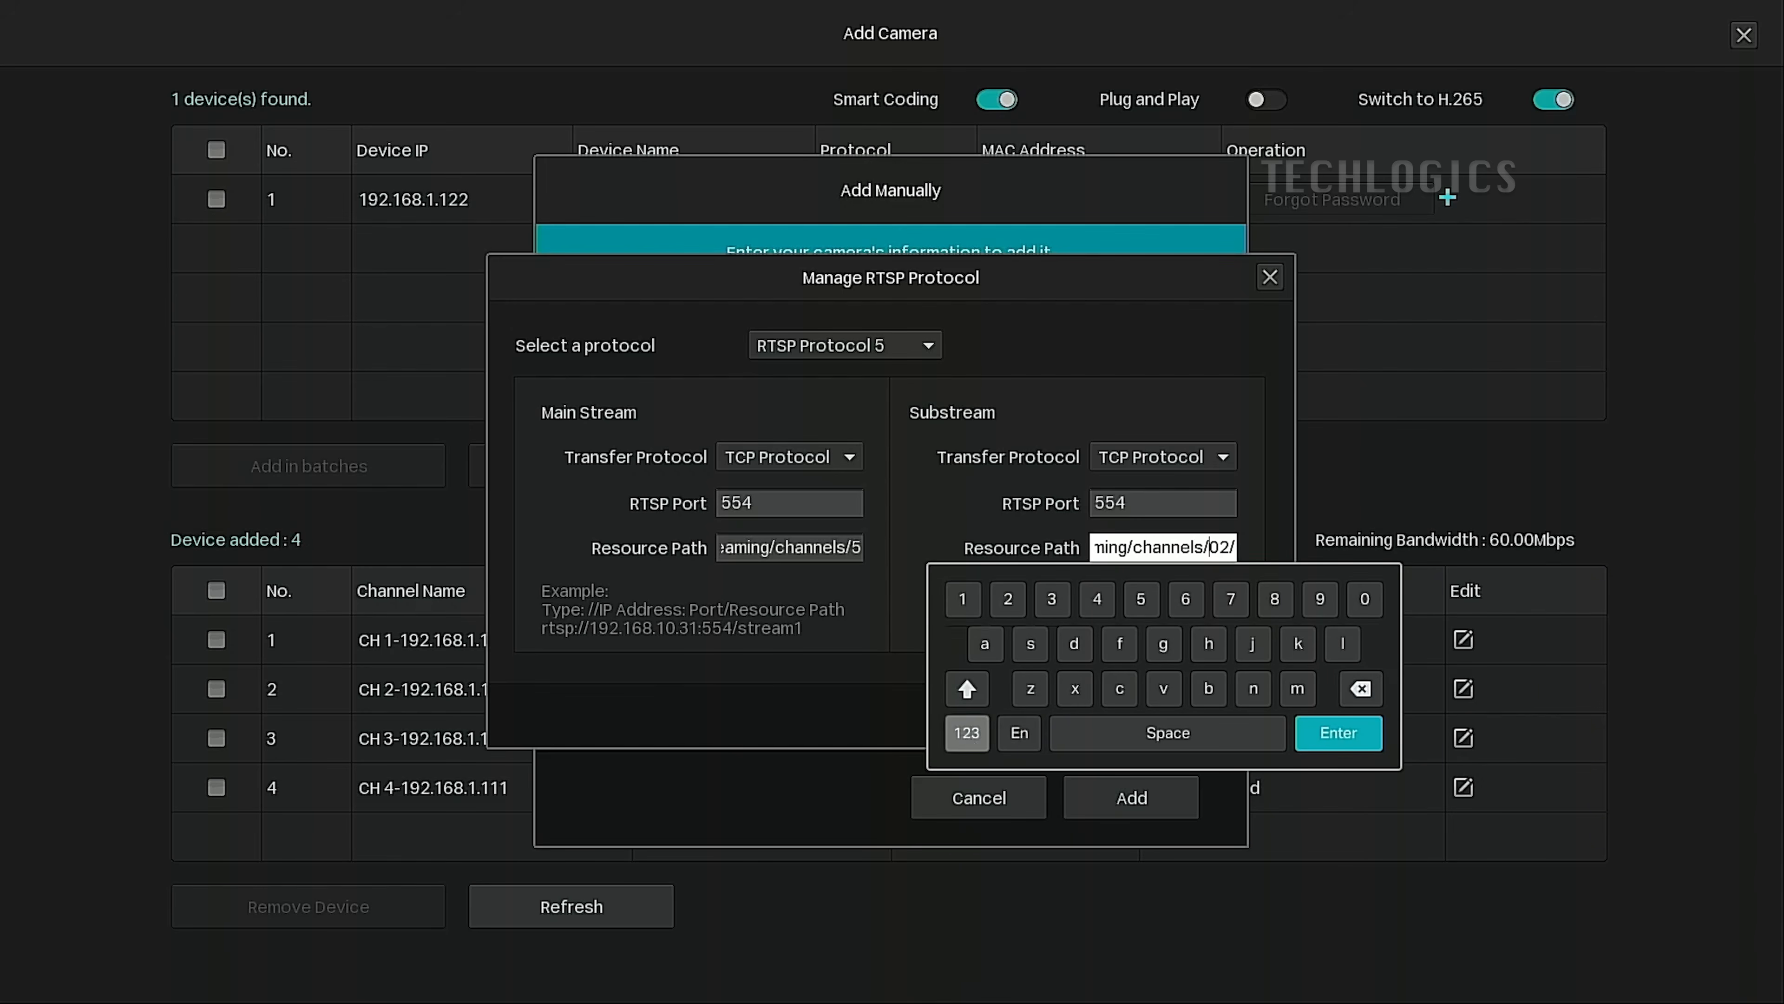
click(1141, 598)
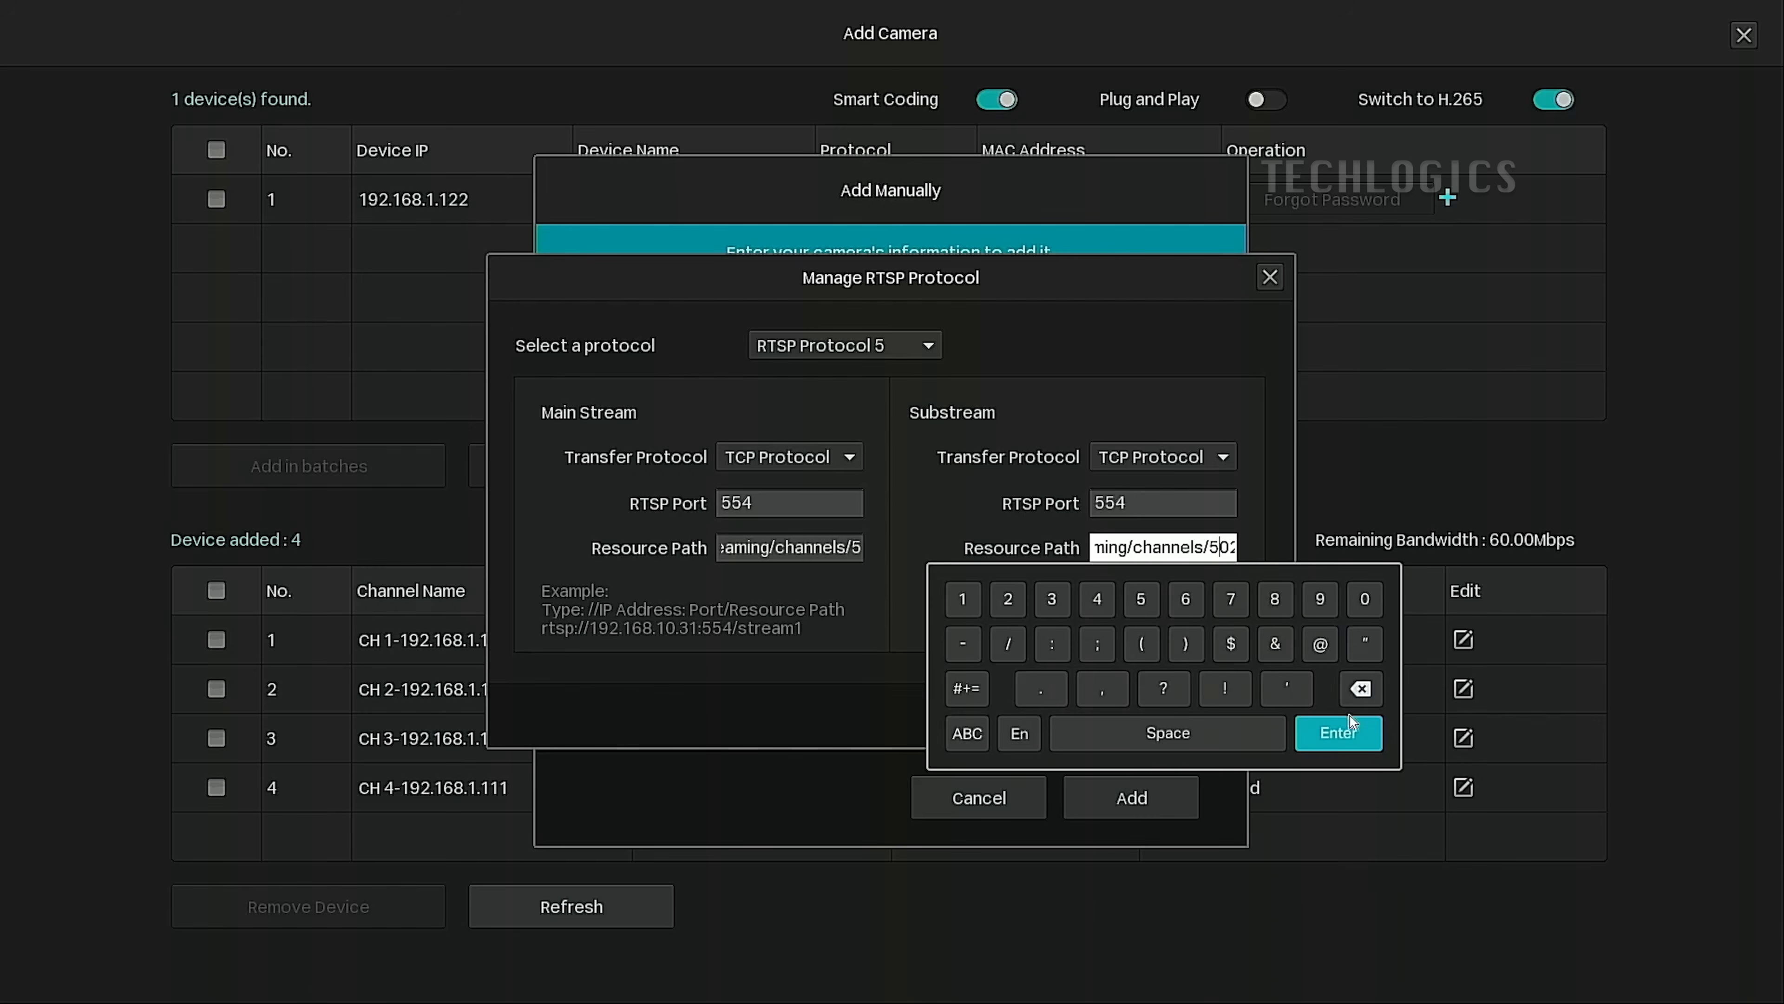
click(1348, 731)
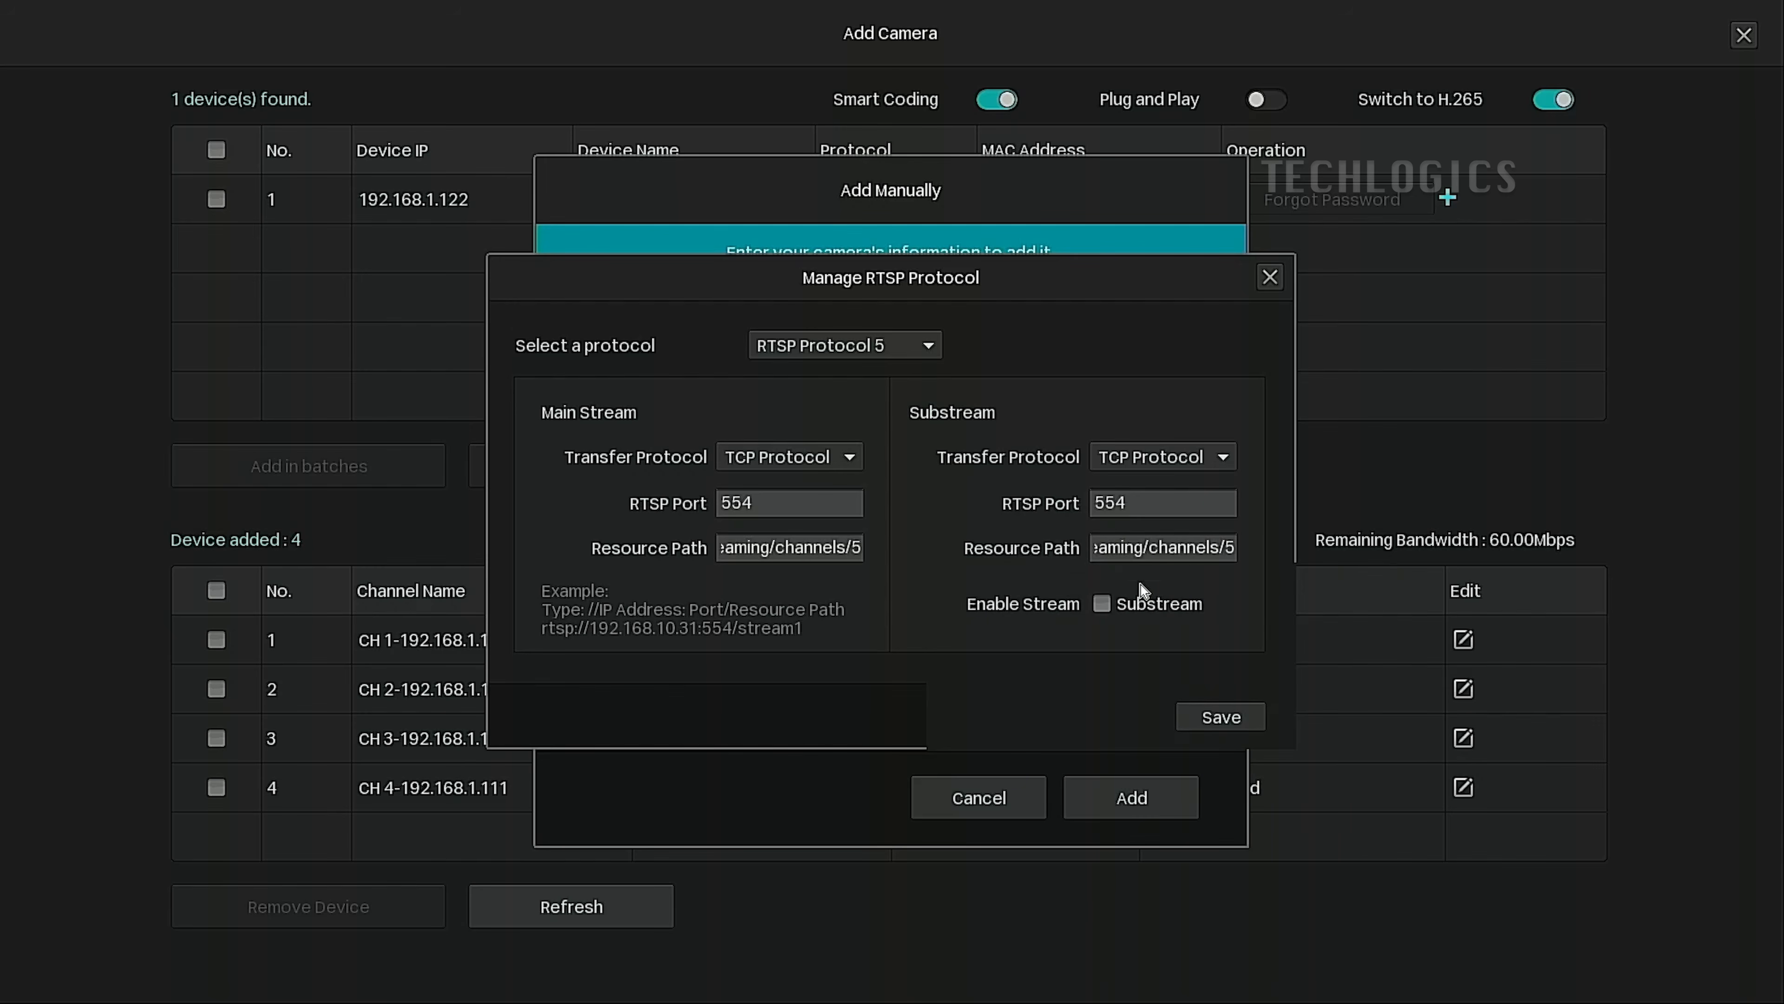
click(1101, 603)
click(1247, 731)
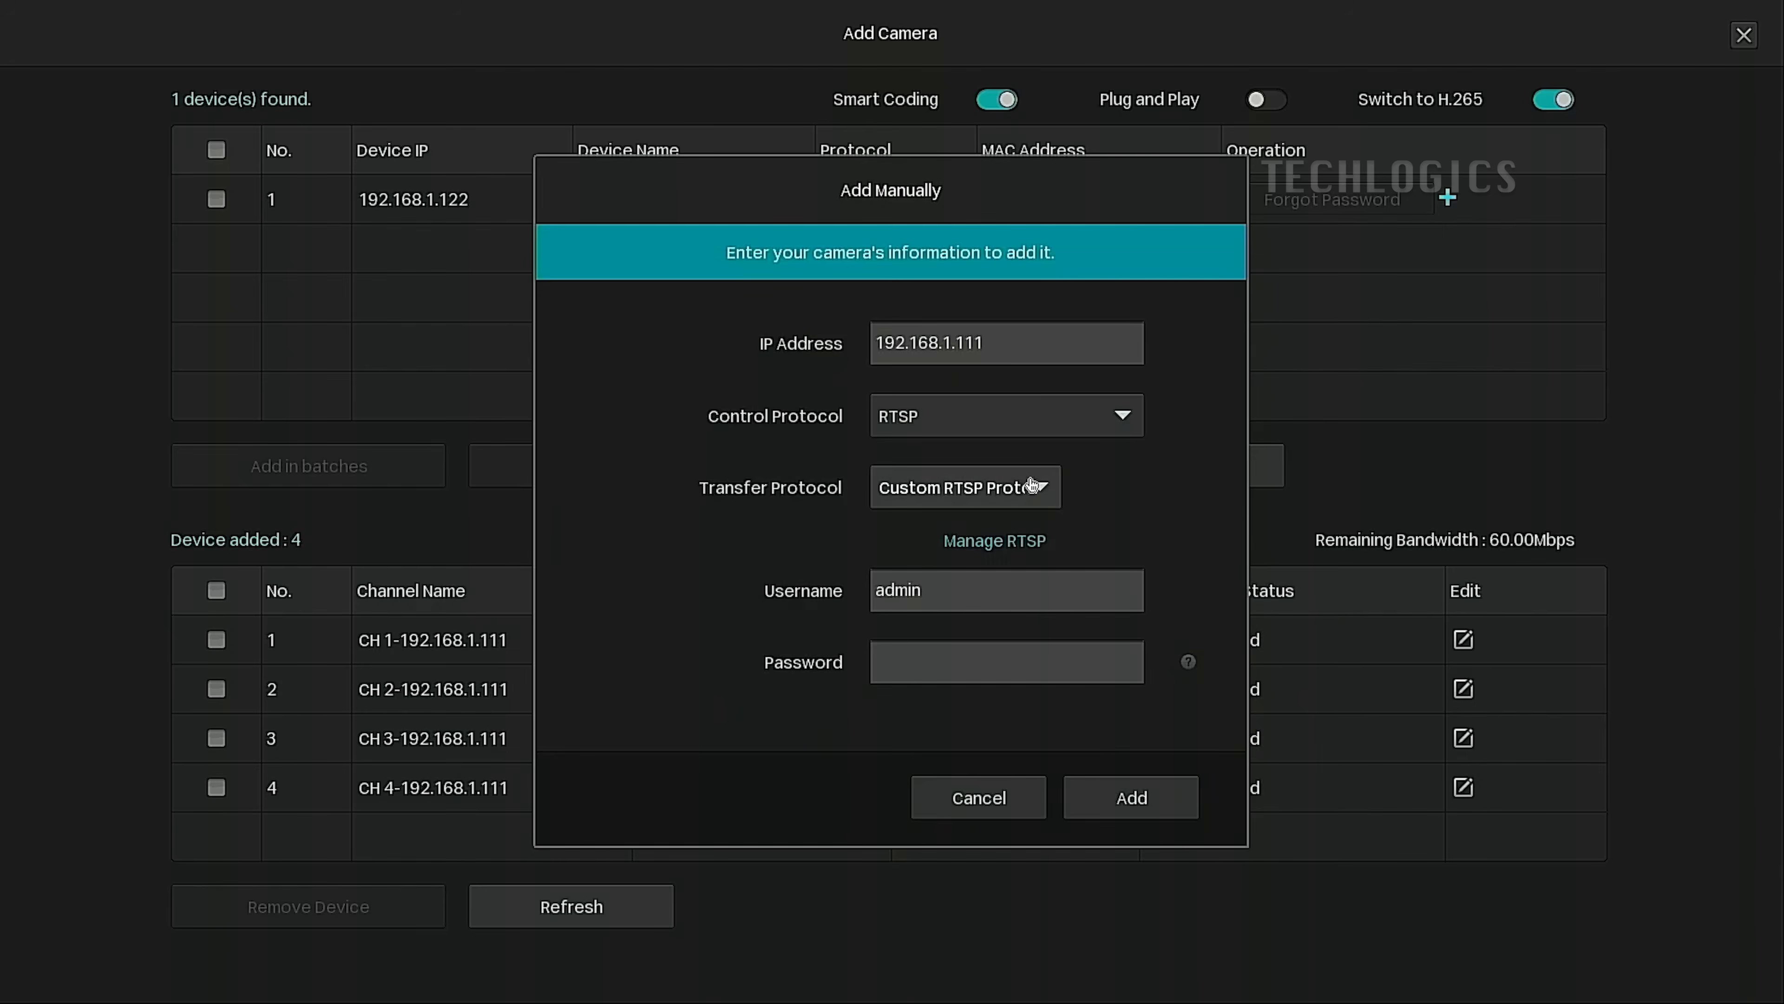
Add the camera as CH 5 with Custom RTSP Protocol 5 and the DVR password.
click(1044, 484)
click(1056, 688)
click(956, 662)
click(940, 720)
click(896, 720)
click(963, 810)
click(1053, 768)
click(821, 854)
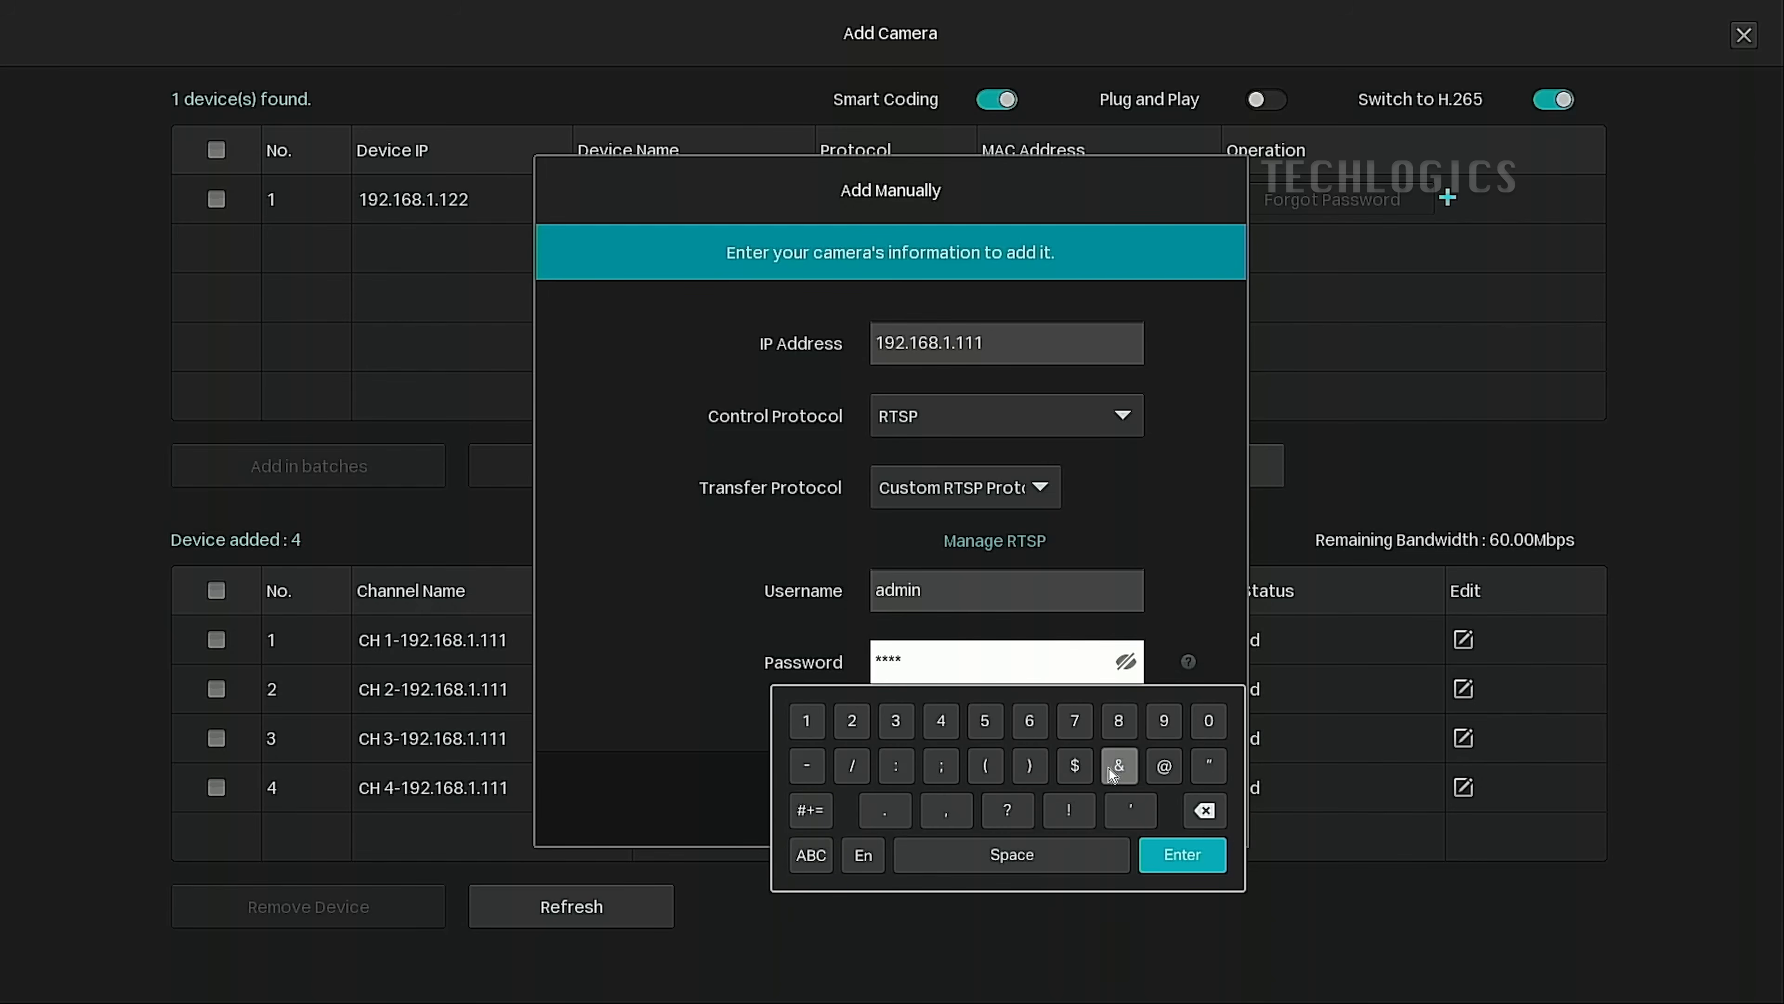
click(1164, 765)
click(795, 731)
click(848, 727)
click(911, 729)
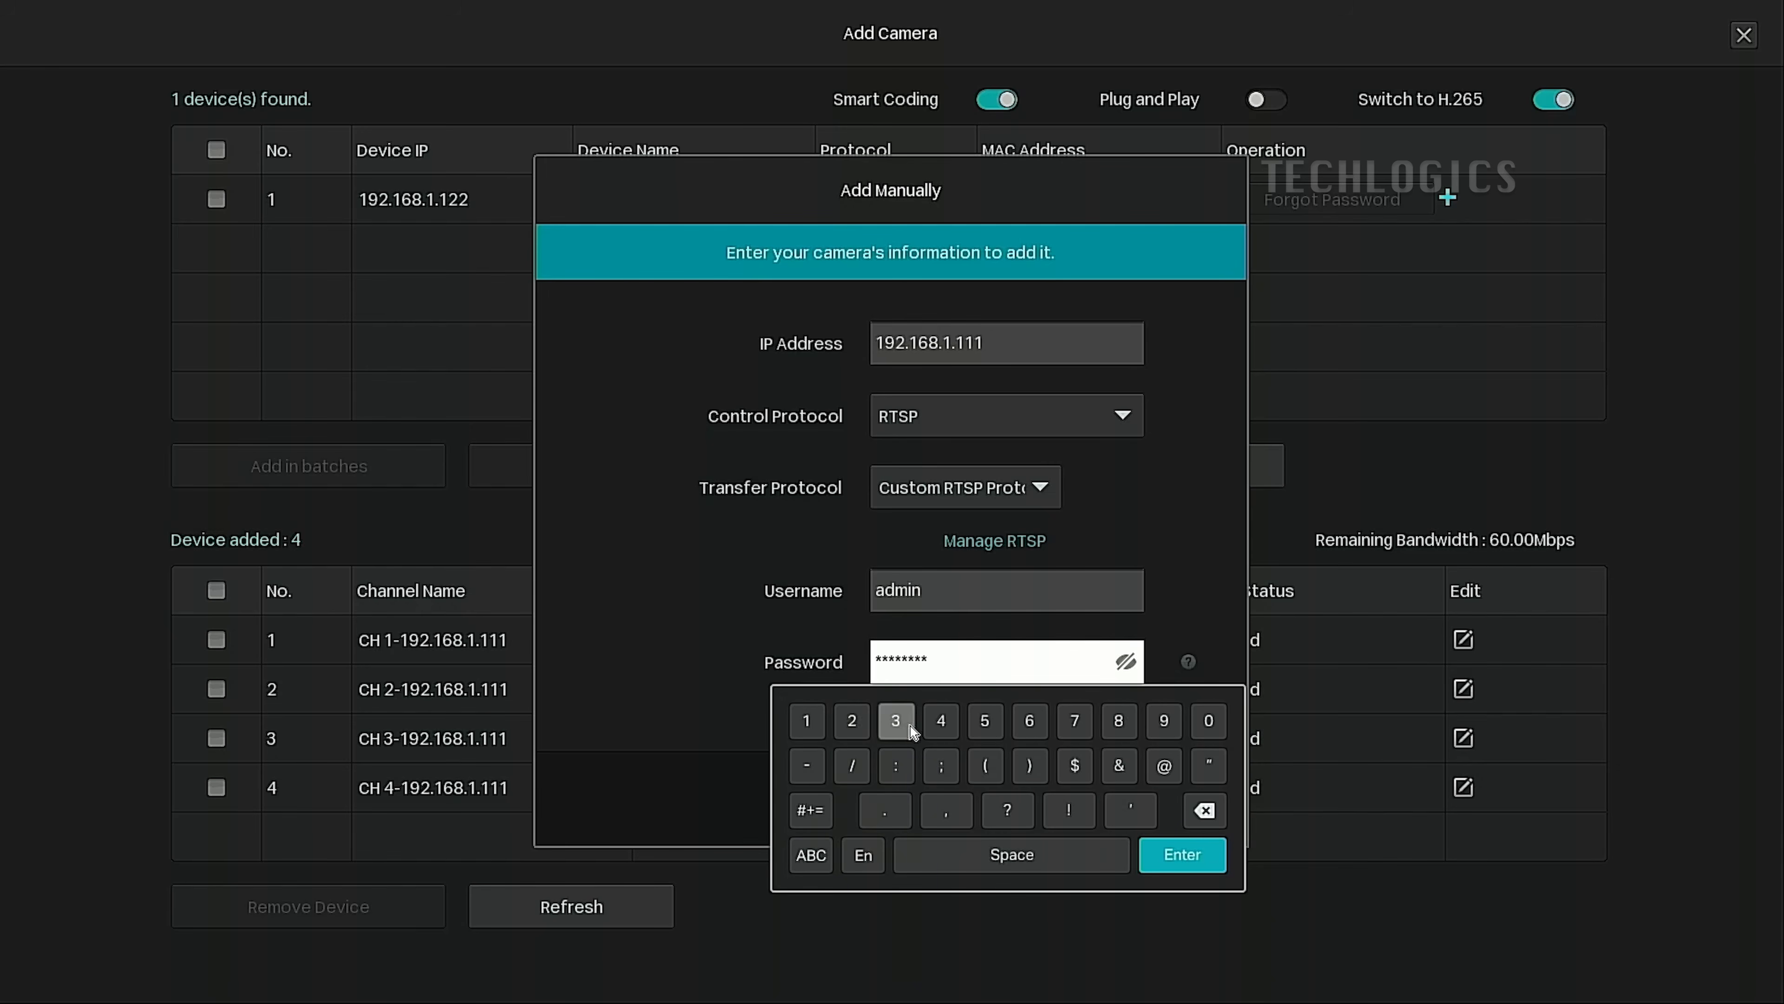
click(1187, 856)
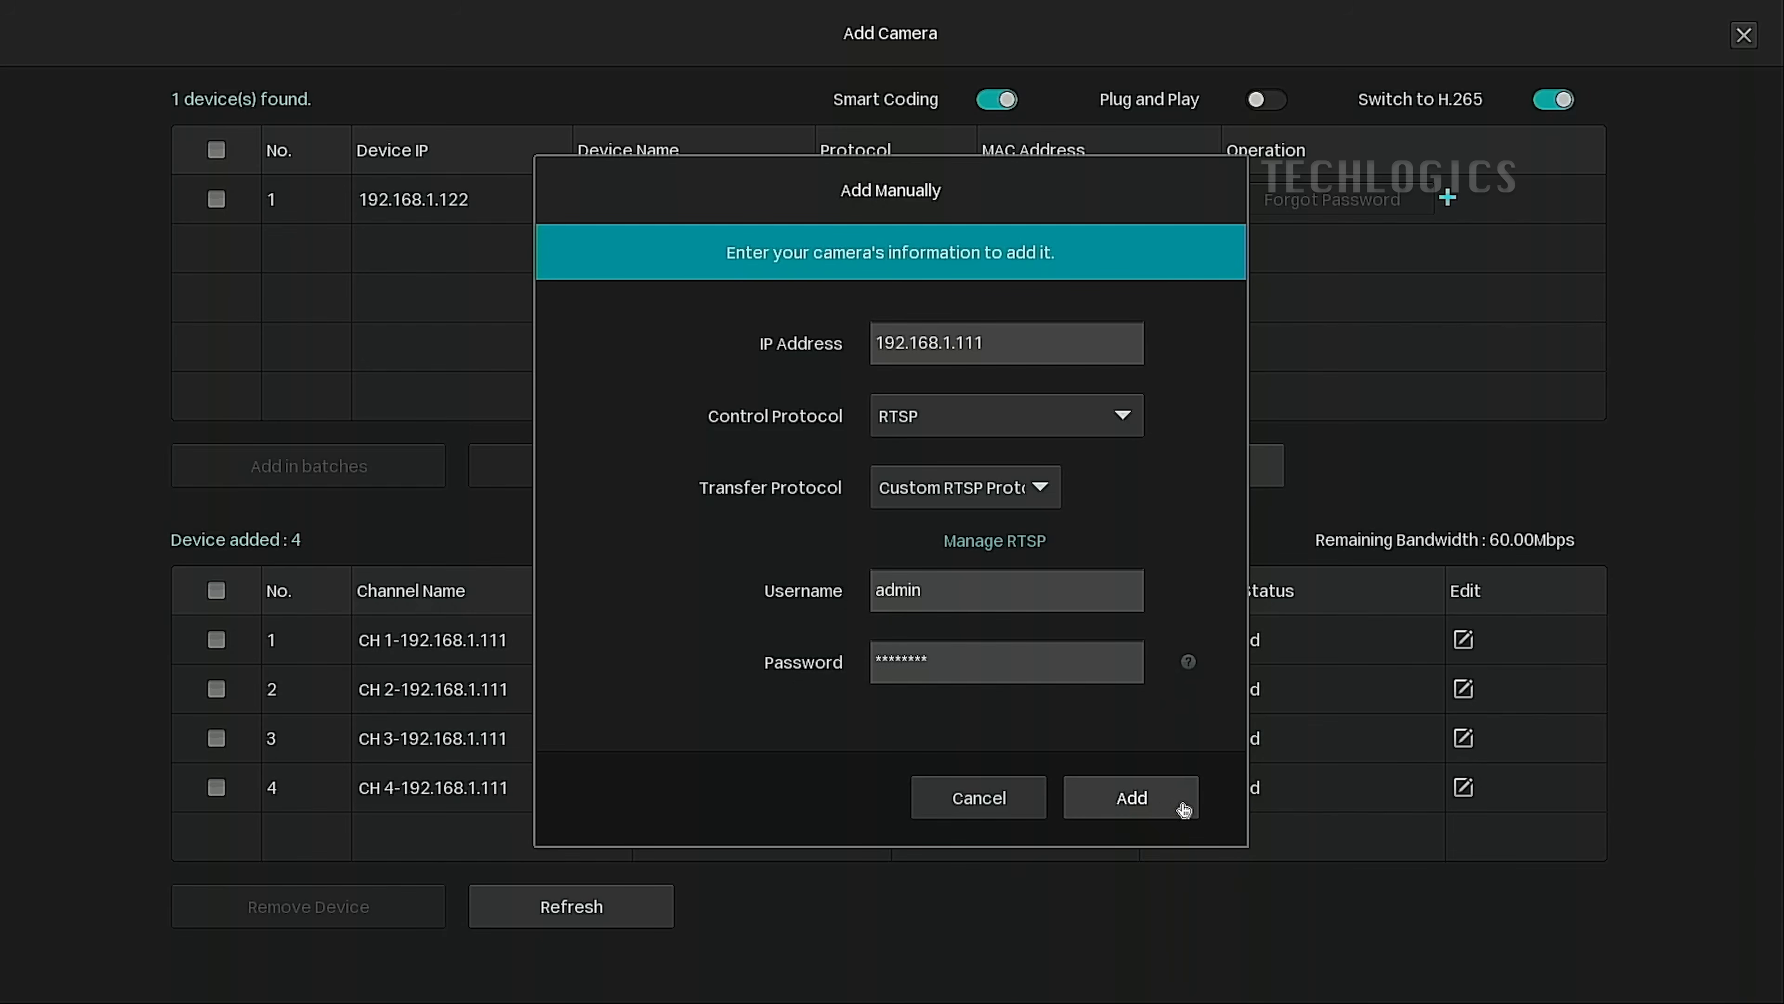
click(1164, 807)
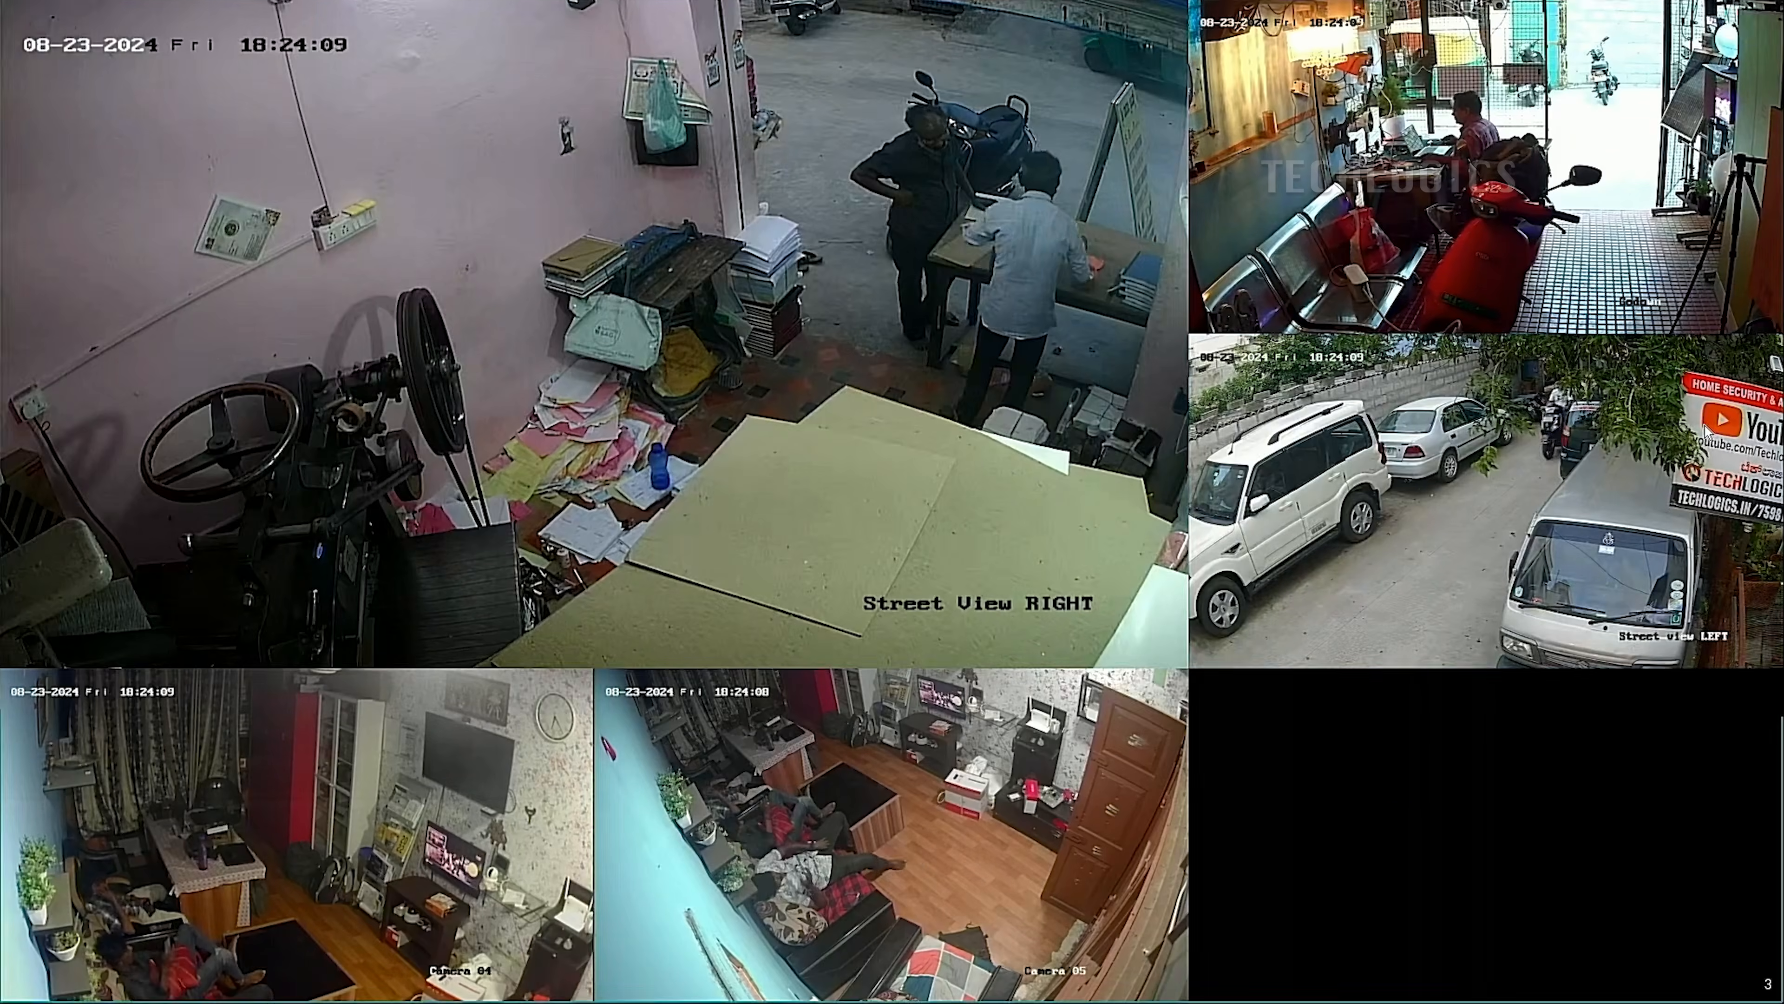
Toggle the Street View LEFT feed between the grid and full screen, ending full-screen.
double_click(1705, 430)
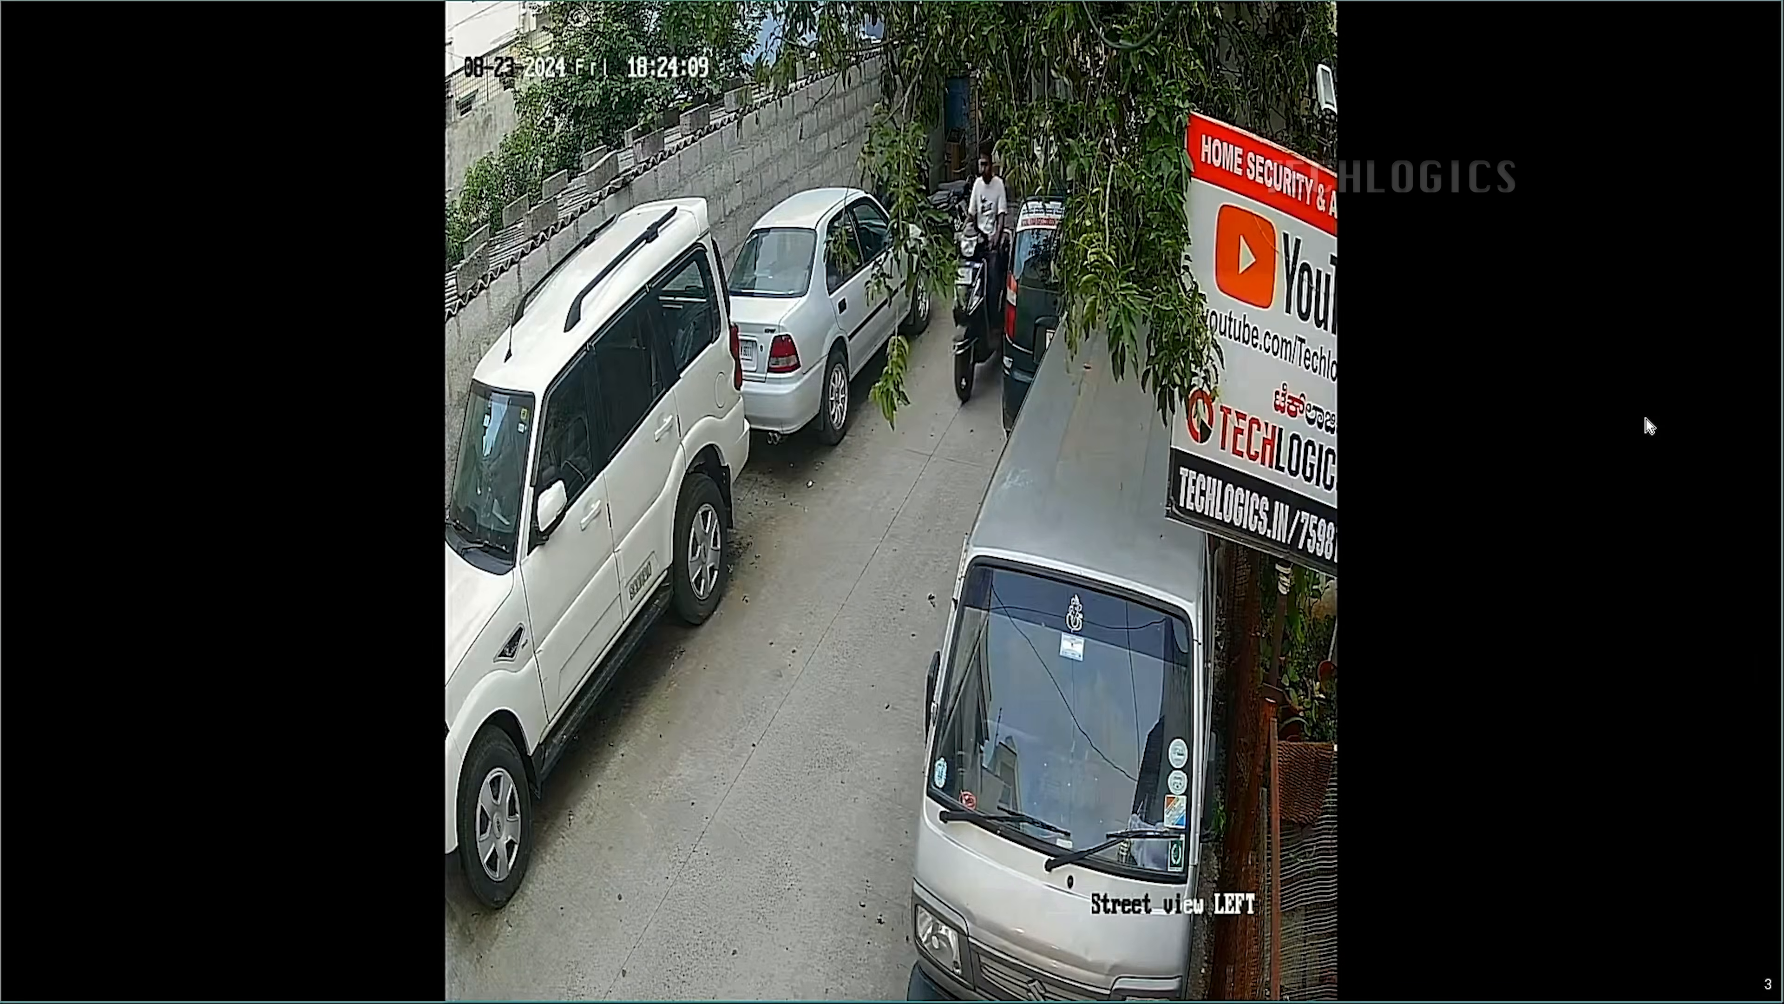
double_click(1619, 439)
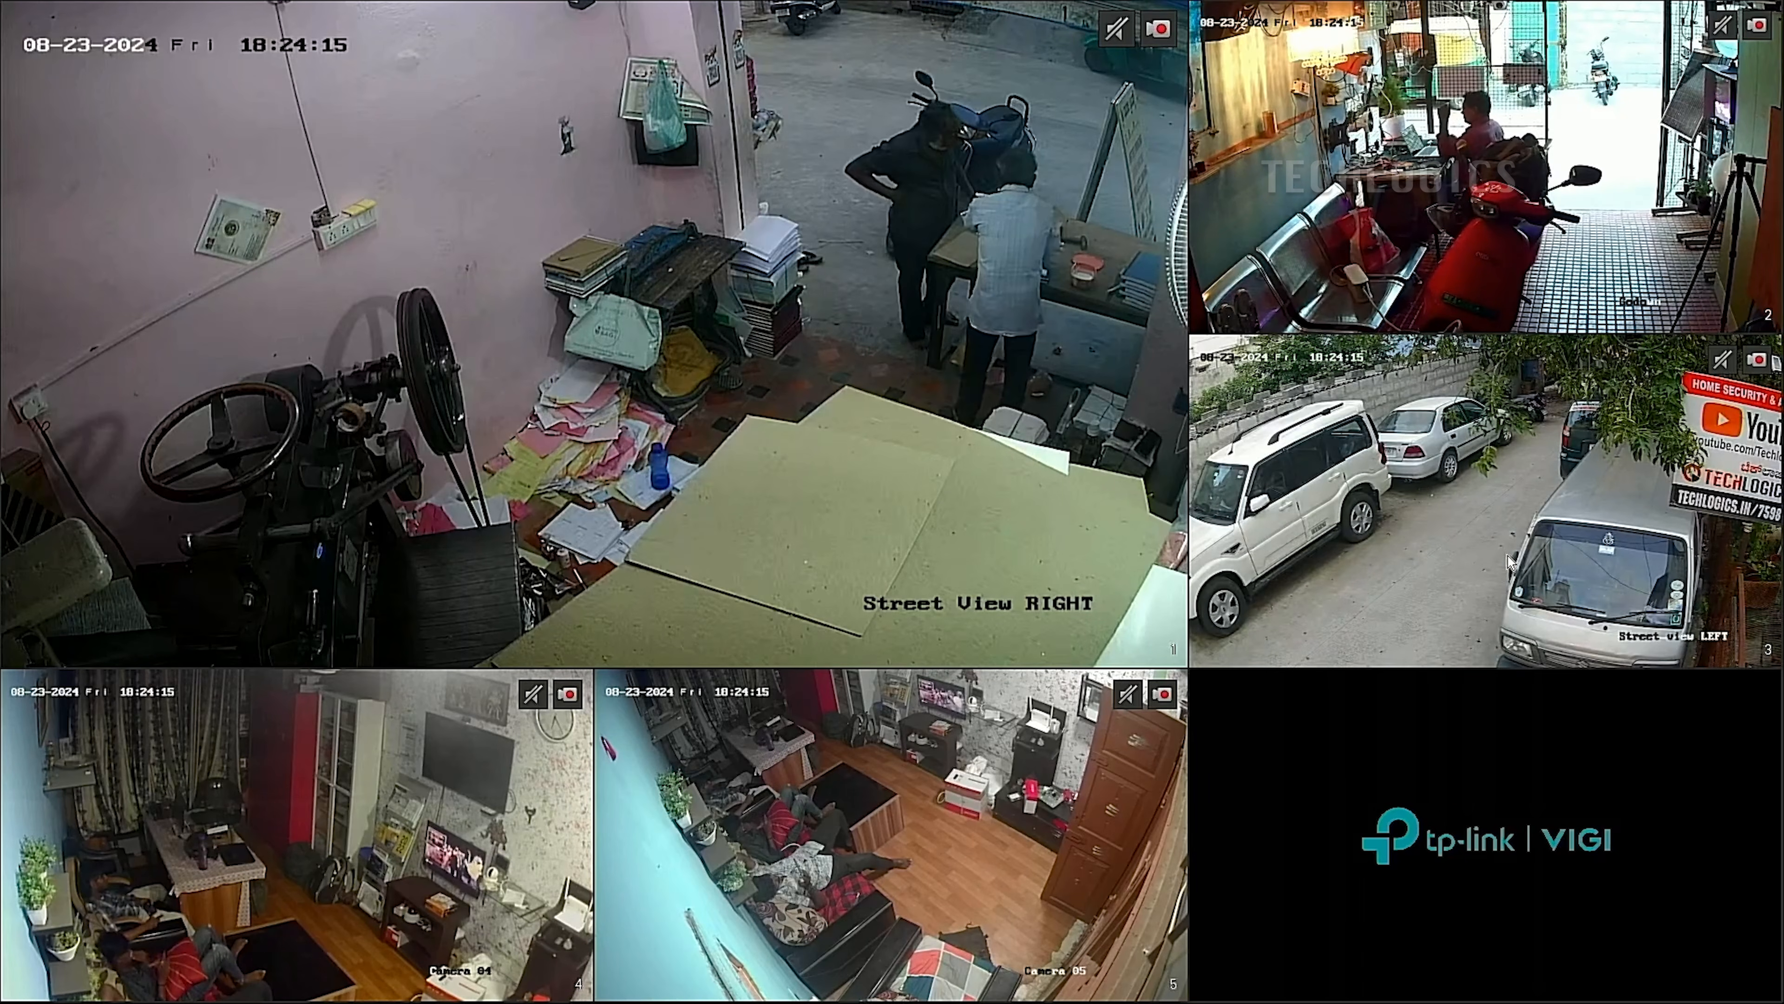
click(1492, 507)
double_click(1492, 507)
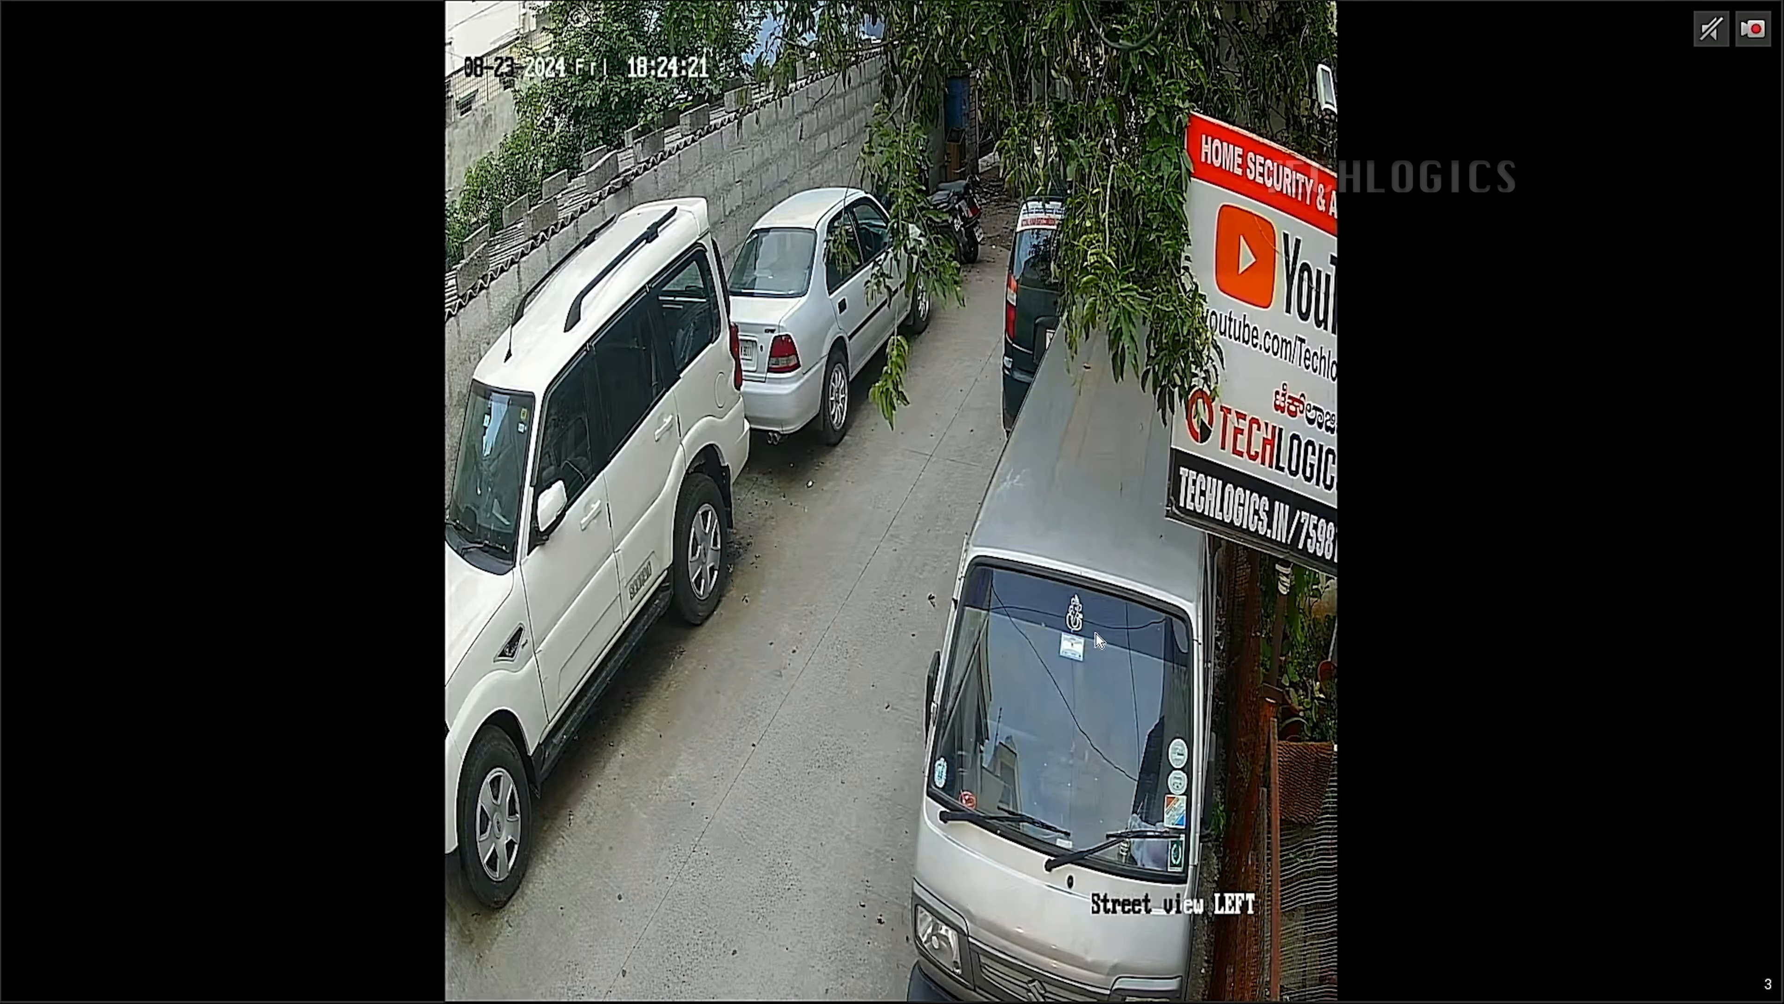
double_click(1071, 635)
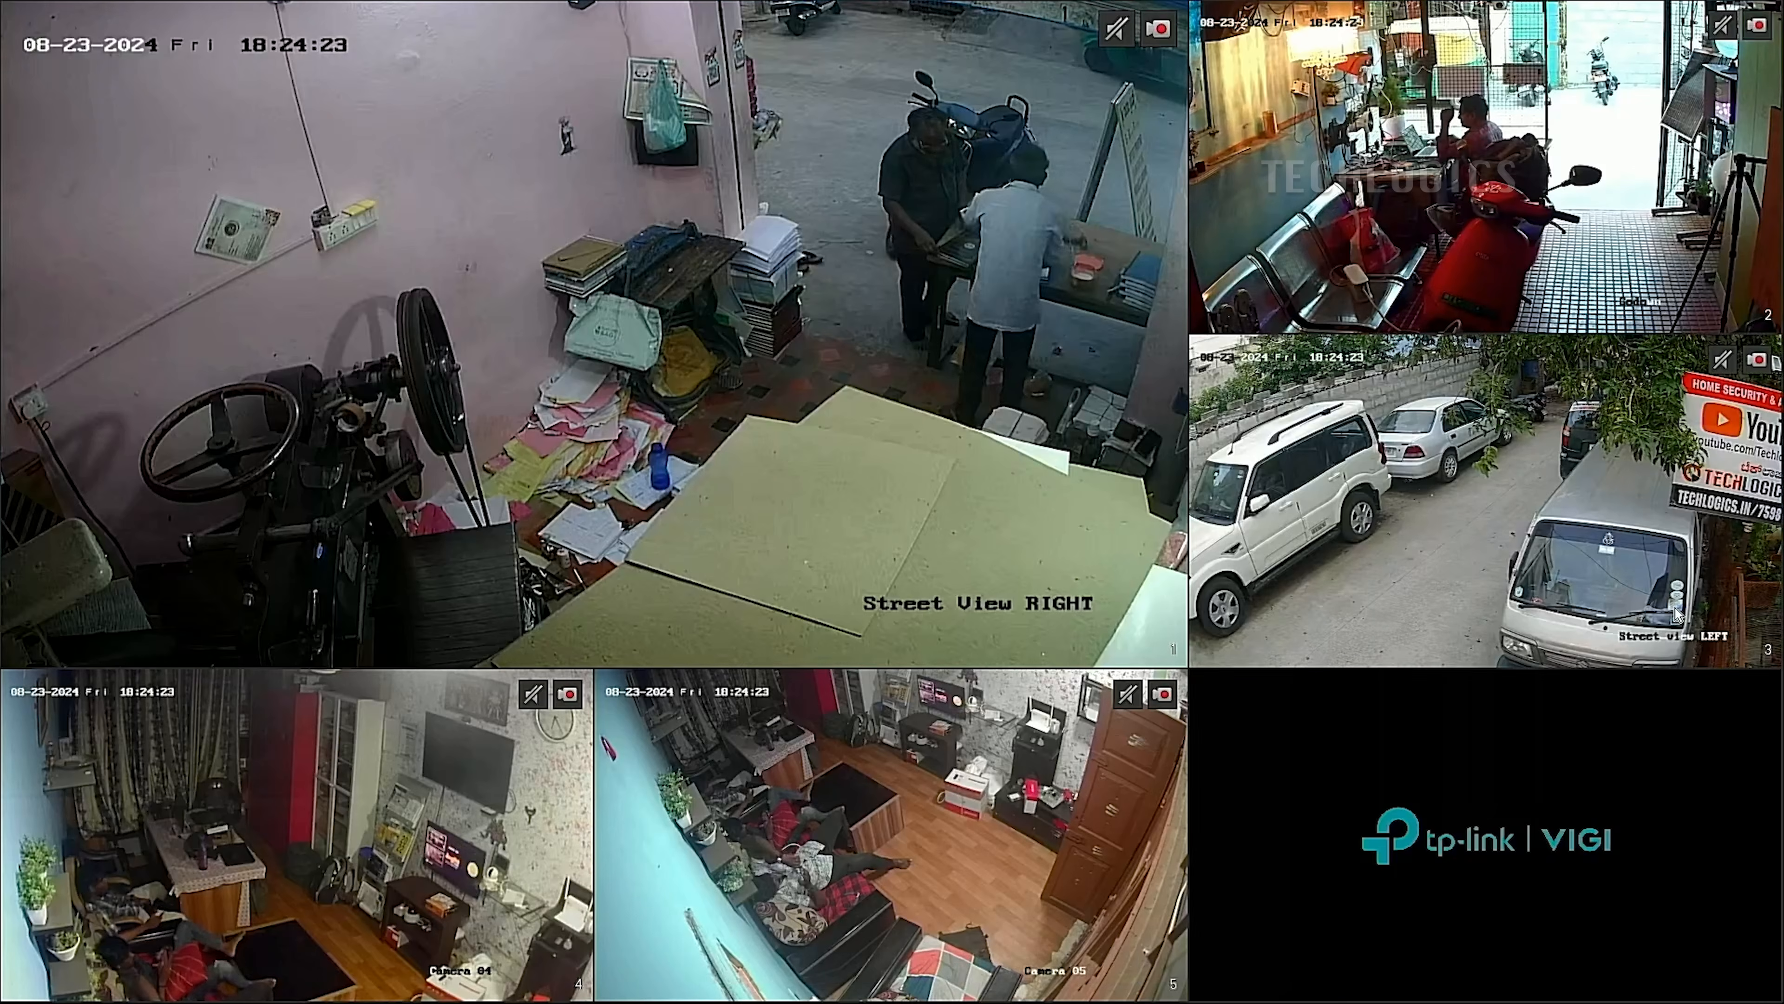
double_click(1265, 598)
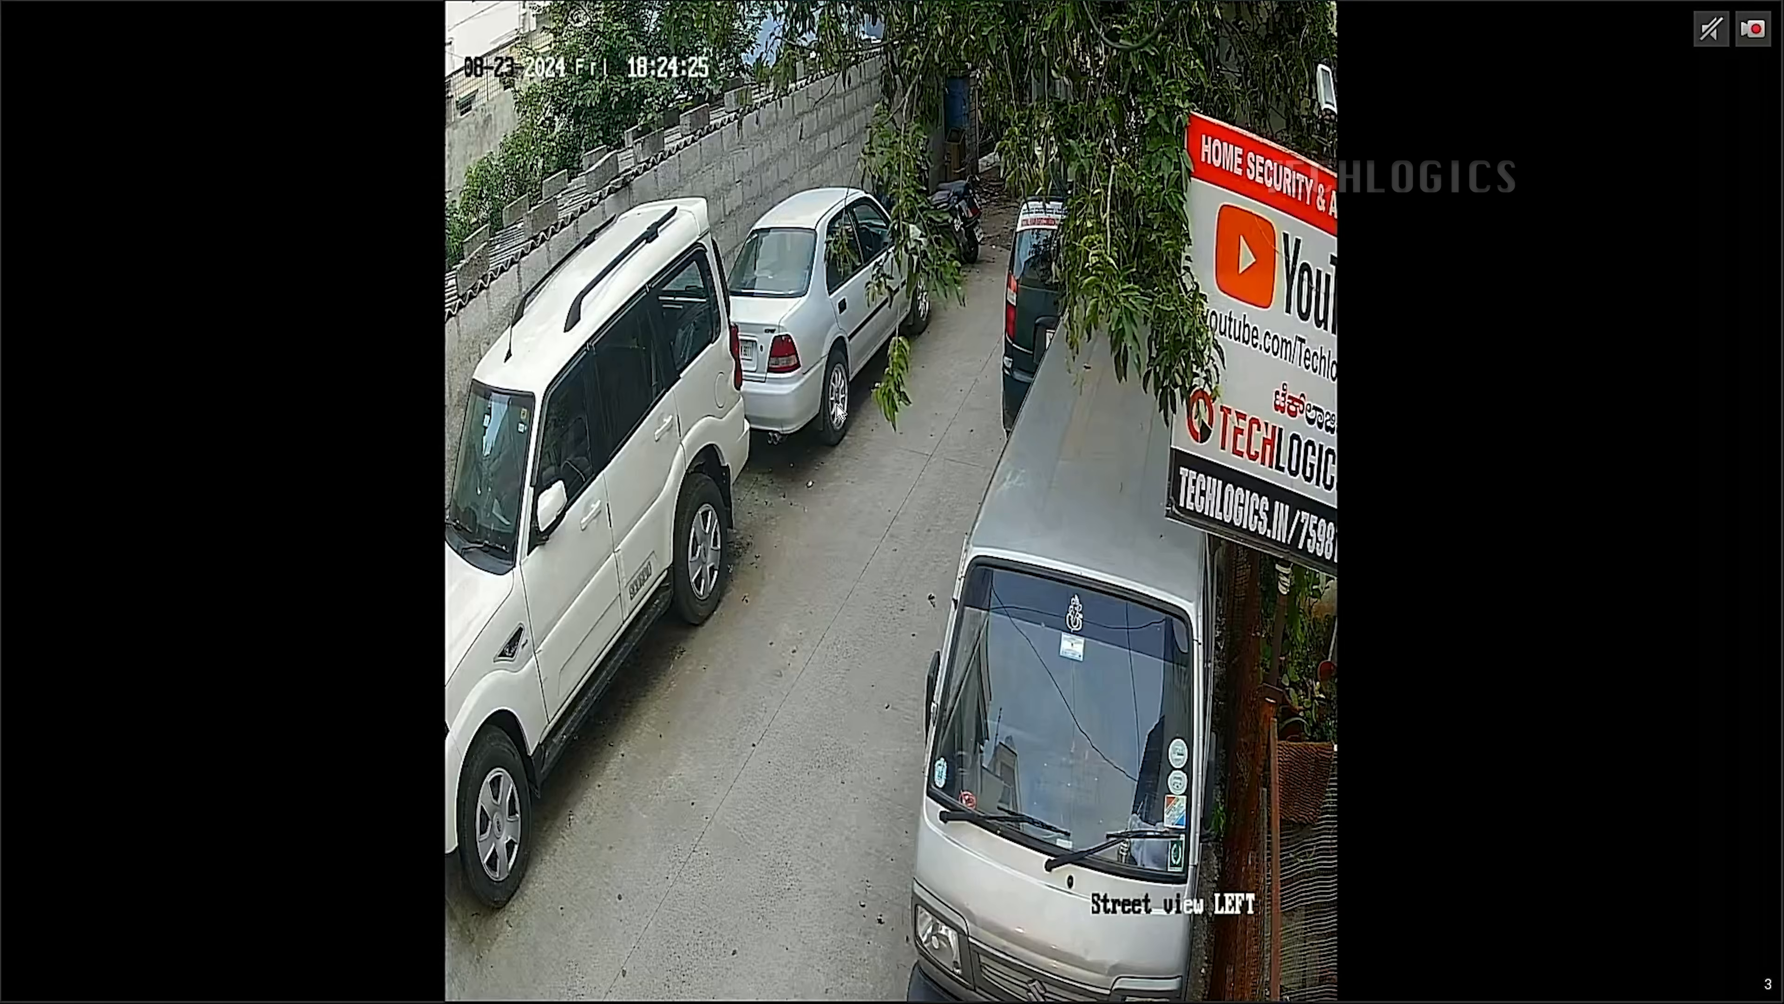
right_click(1032, 566)
Tick the CH 3 row in the added-devices table and remove that device.
click(708, 631)
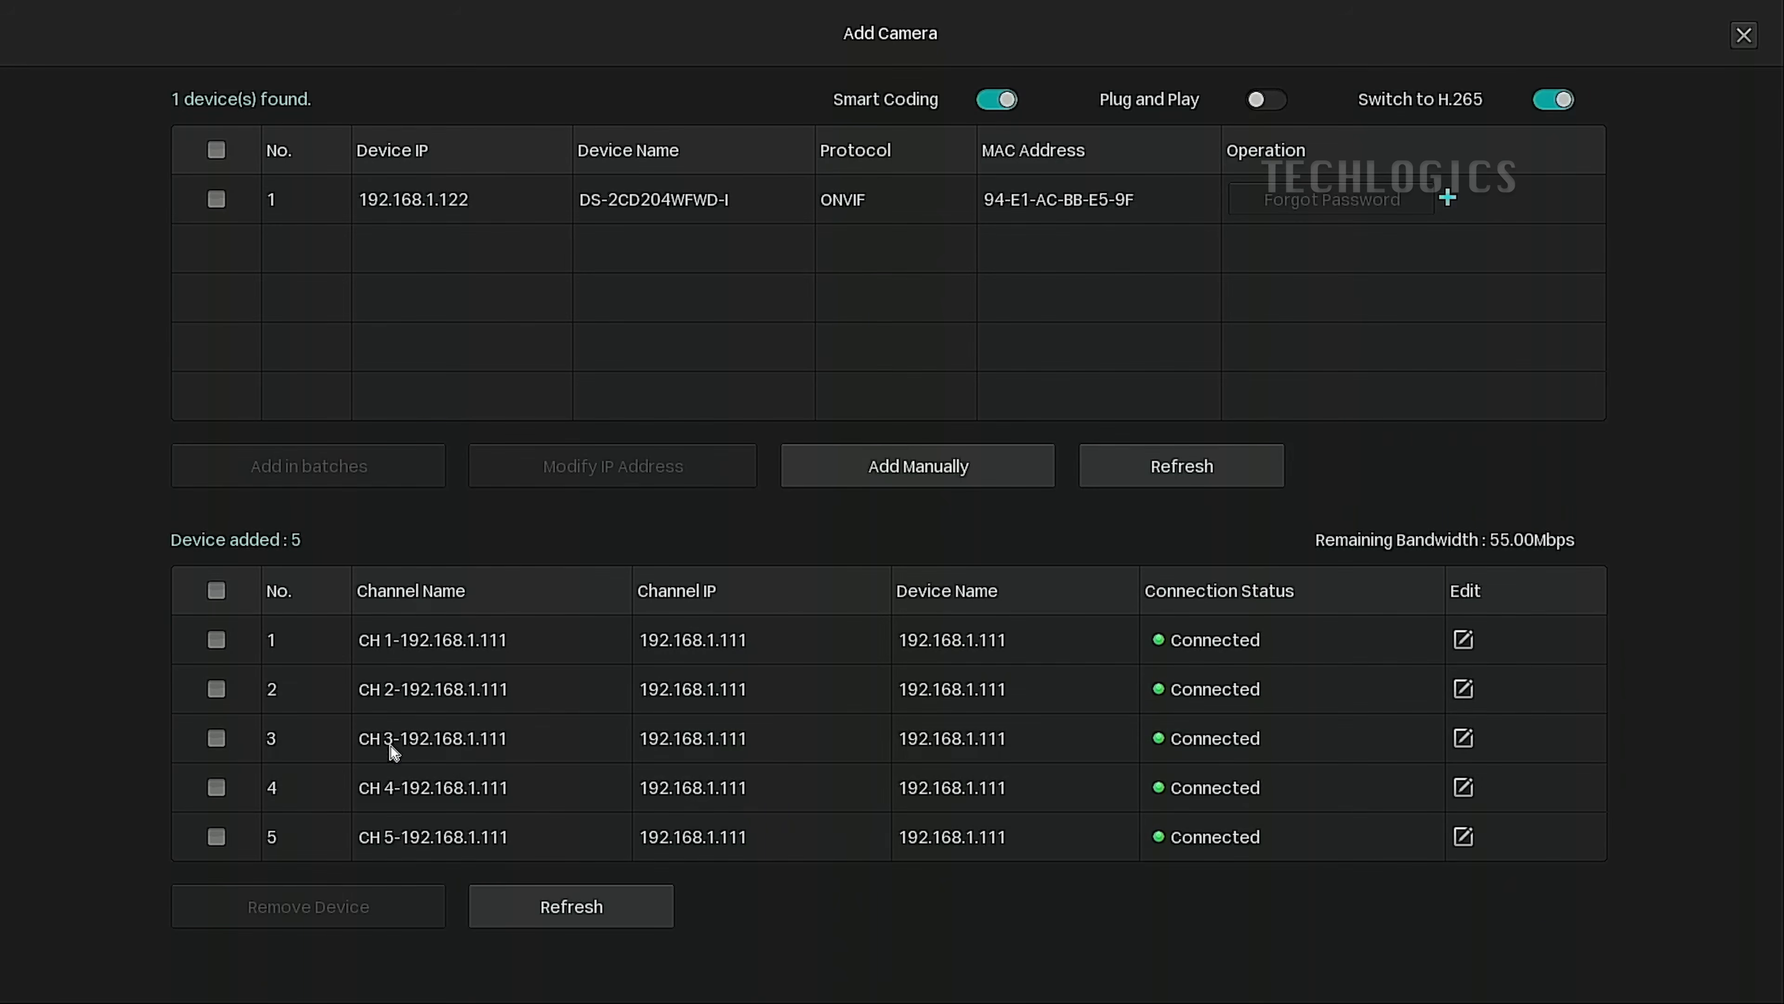
click(217, 737)
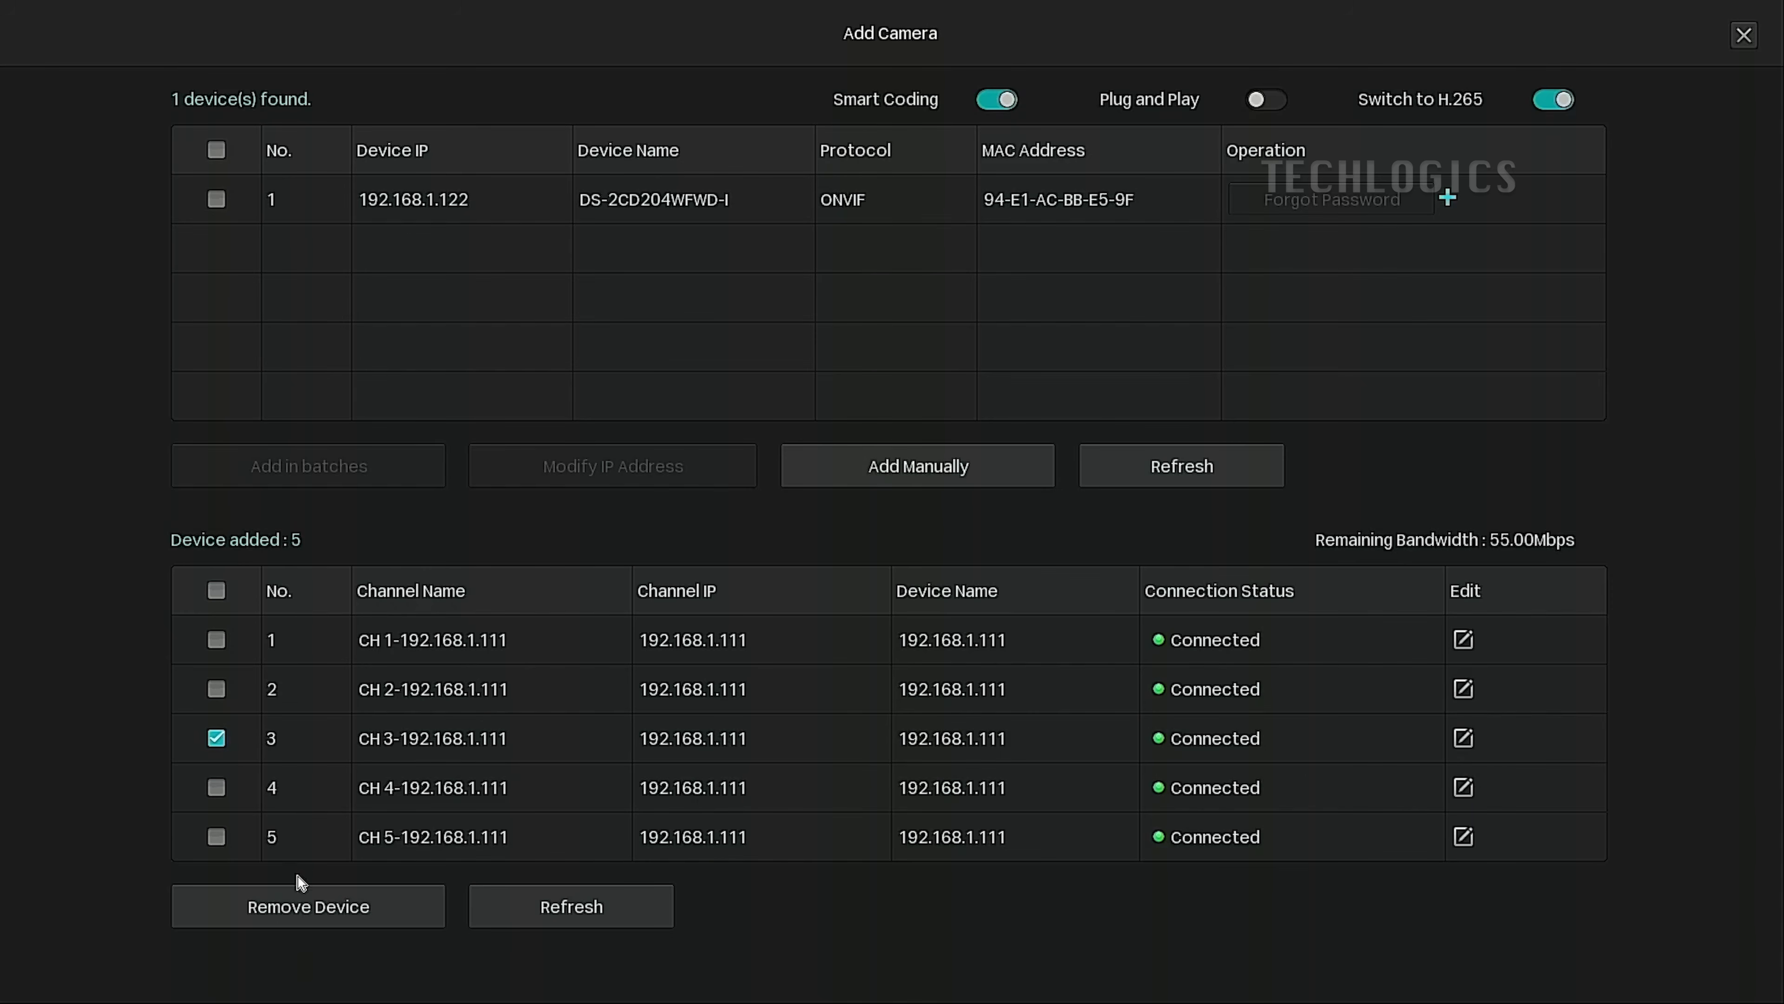
click(309, 914)
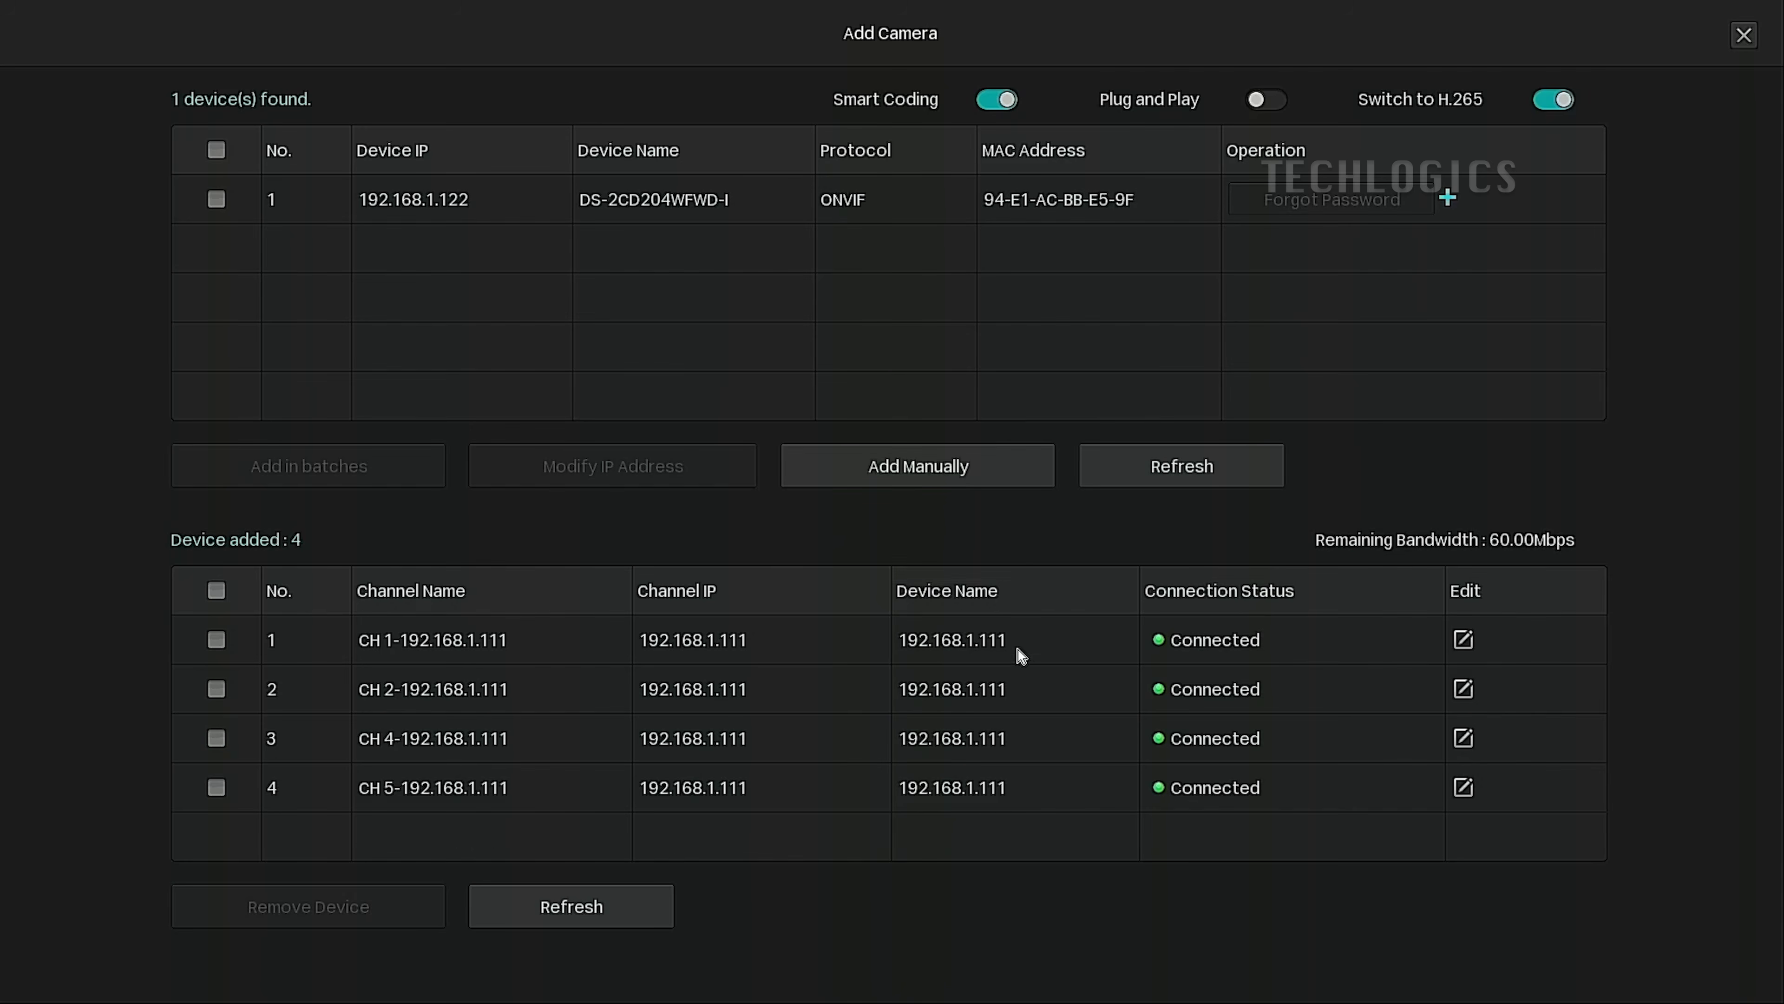
Start a manual camera entry with IP address 192.168.1.111.
click(949, 467)
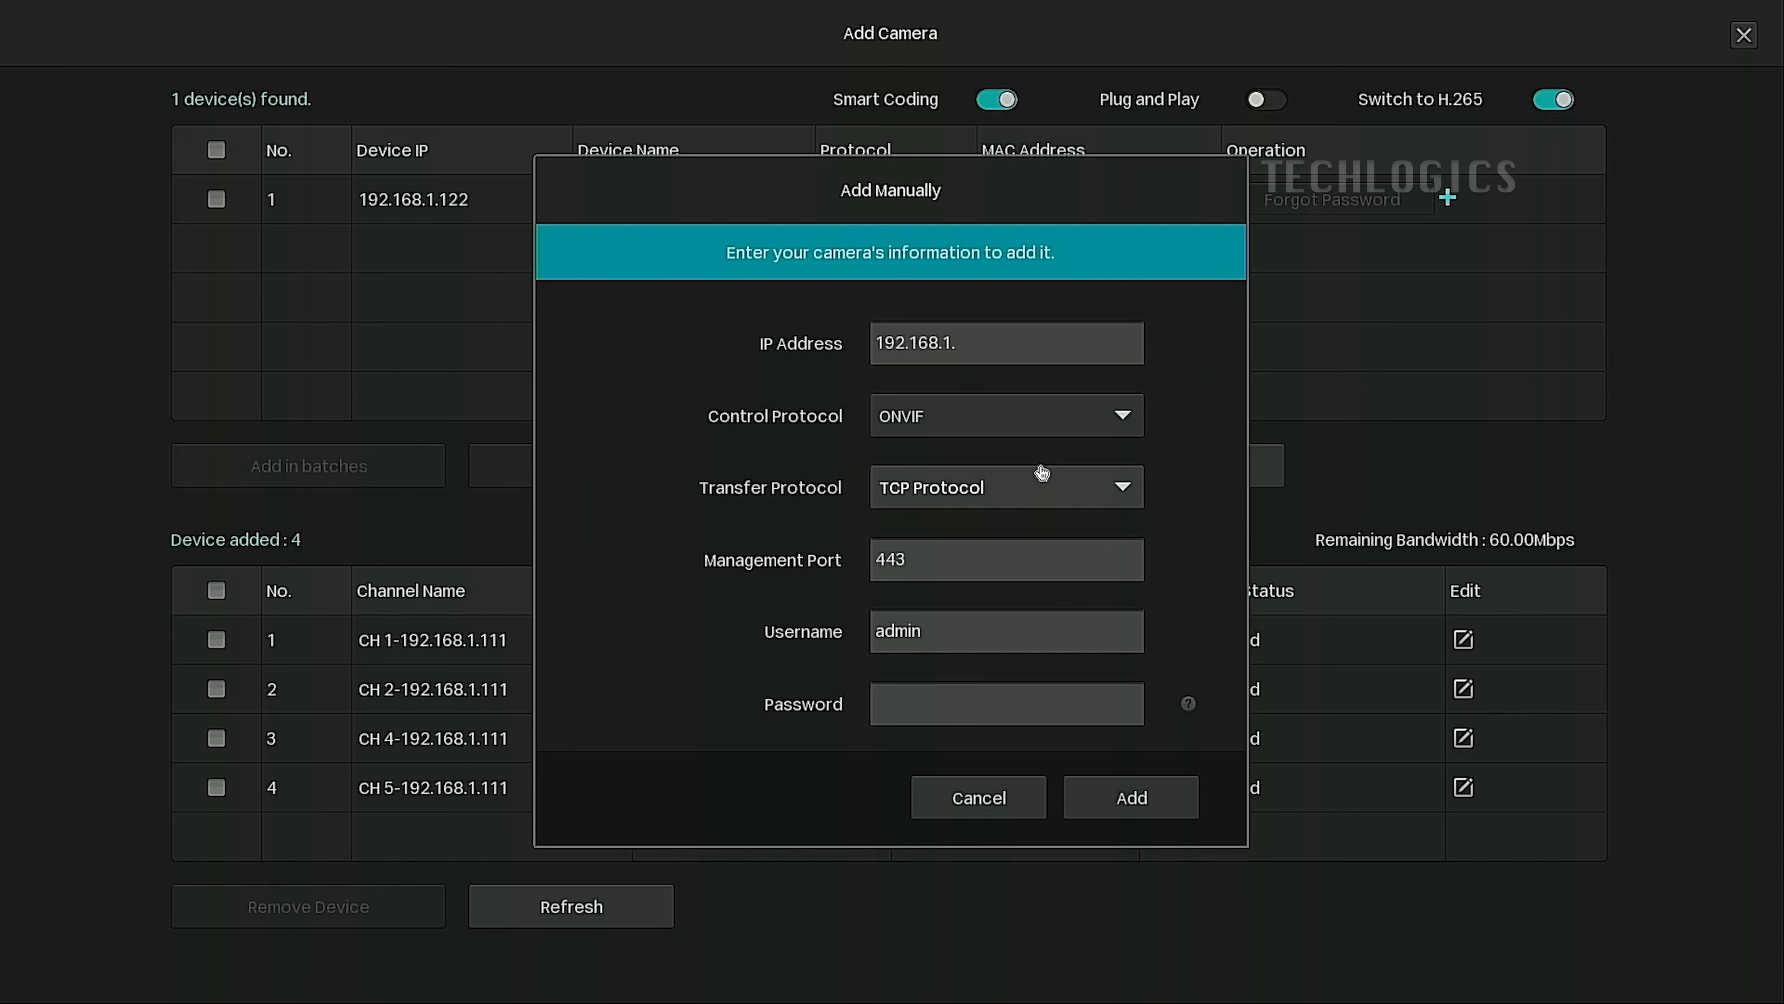
click(1077, 349)
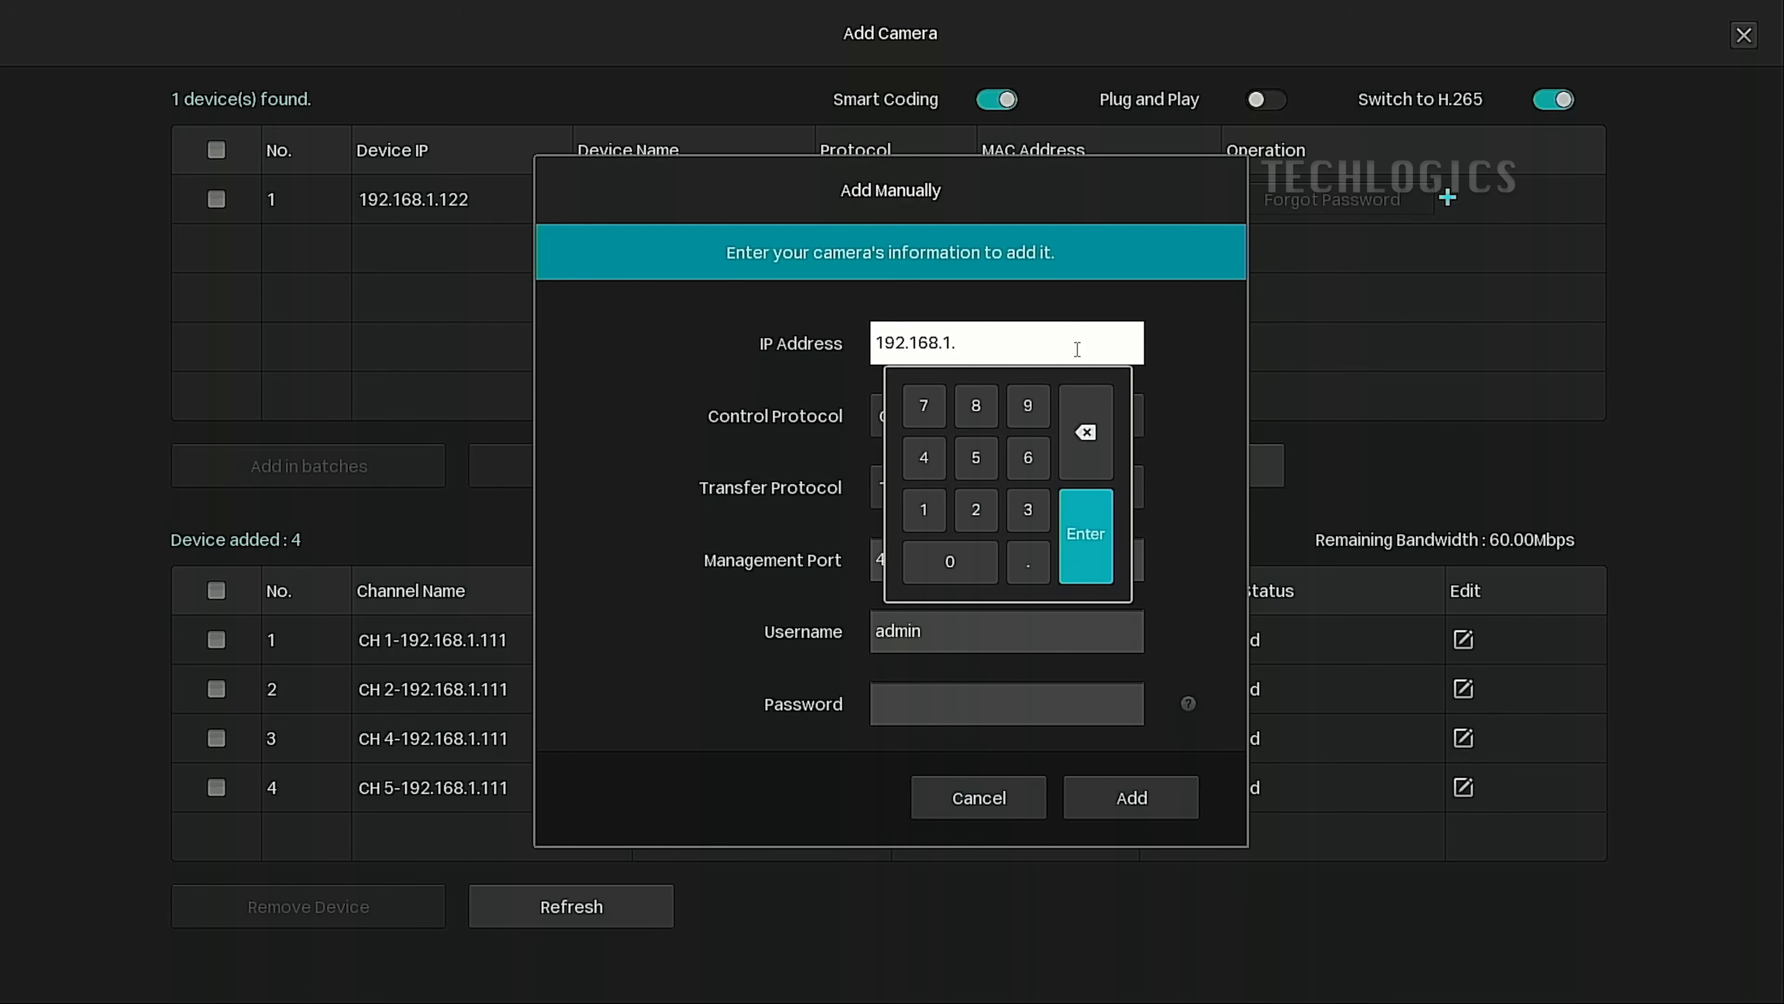
click(940, 502)
click(938, 504)
click(936, 506)
click(1109, 566)
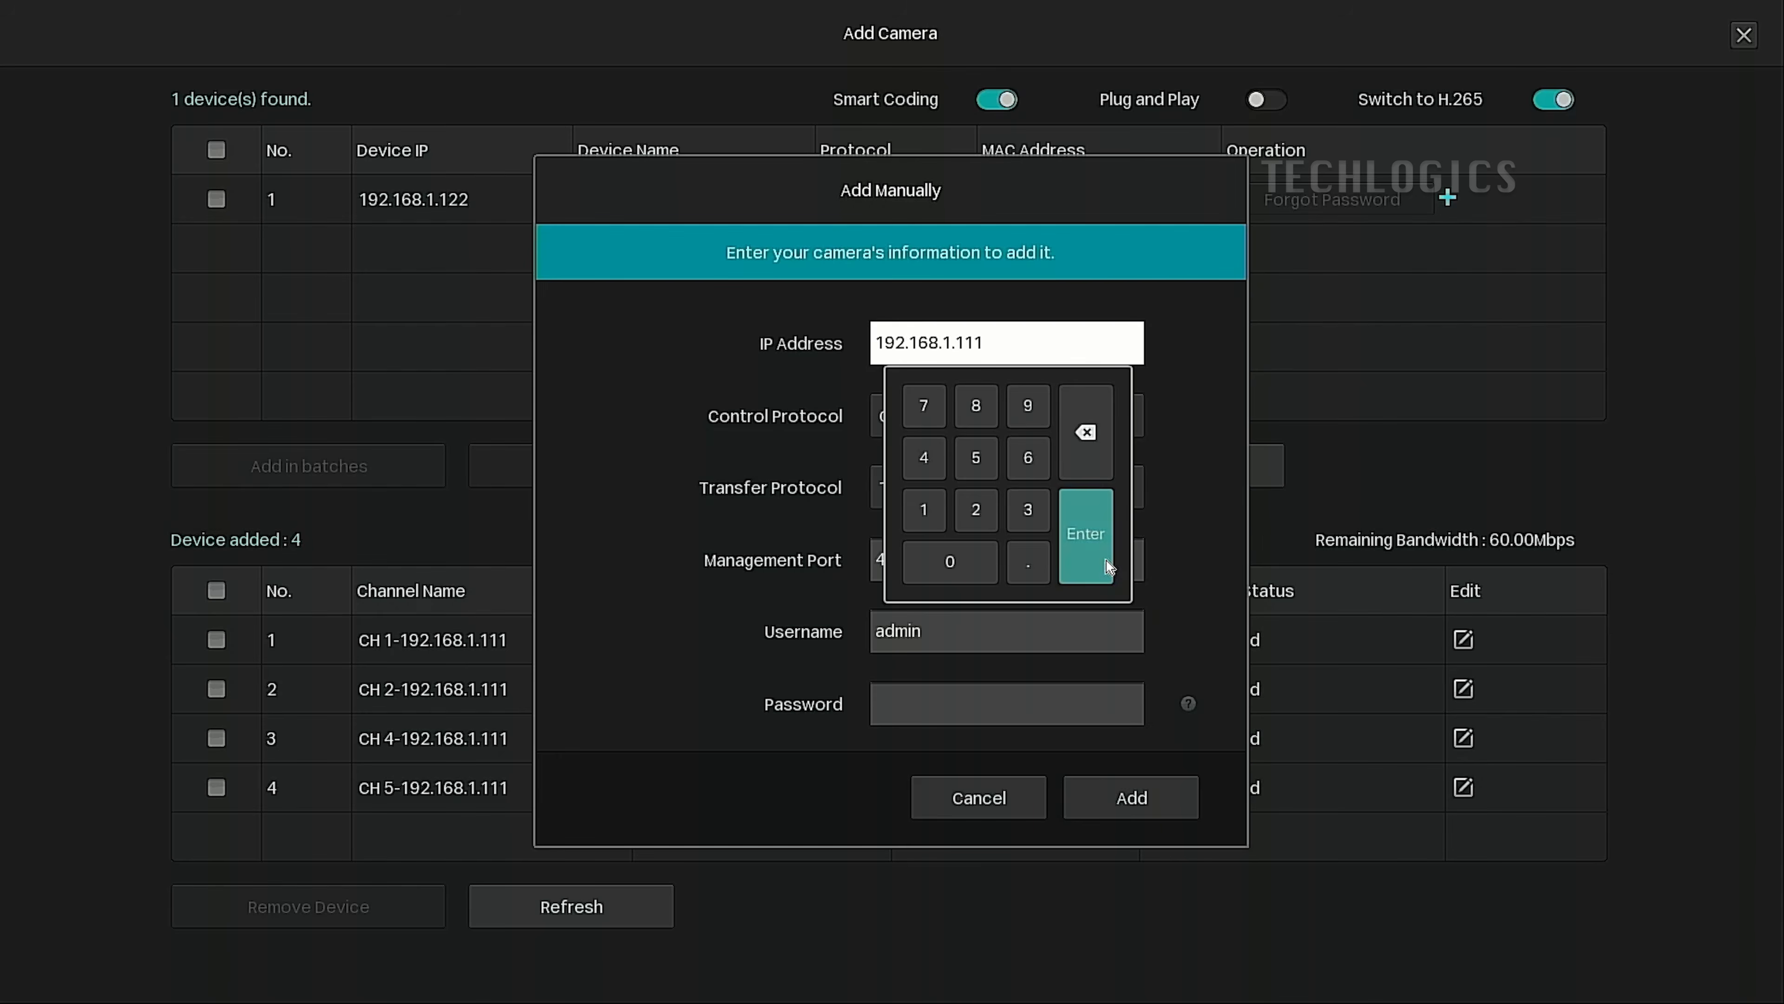
Set the control protocol to RTSP and open the Manage RTSP Protocol settings.
click(1035, 415)
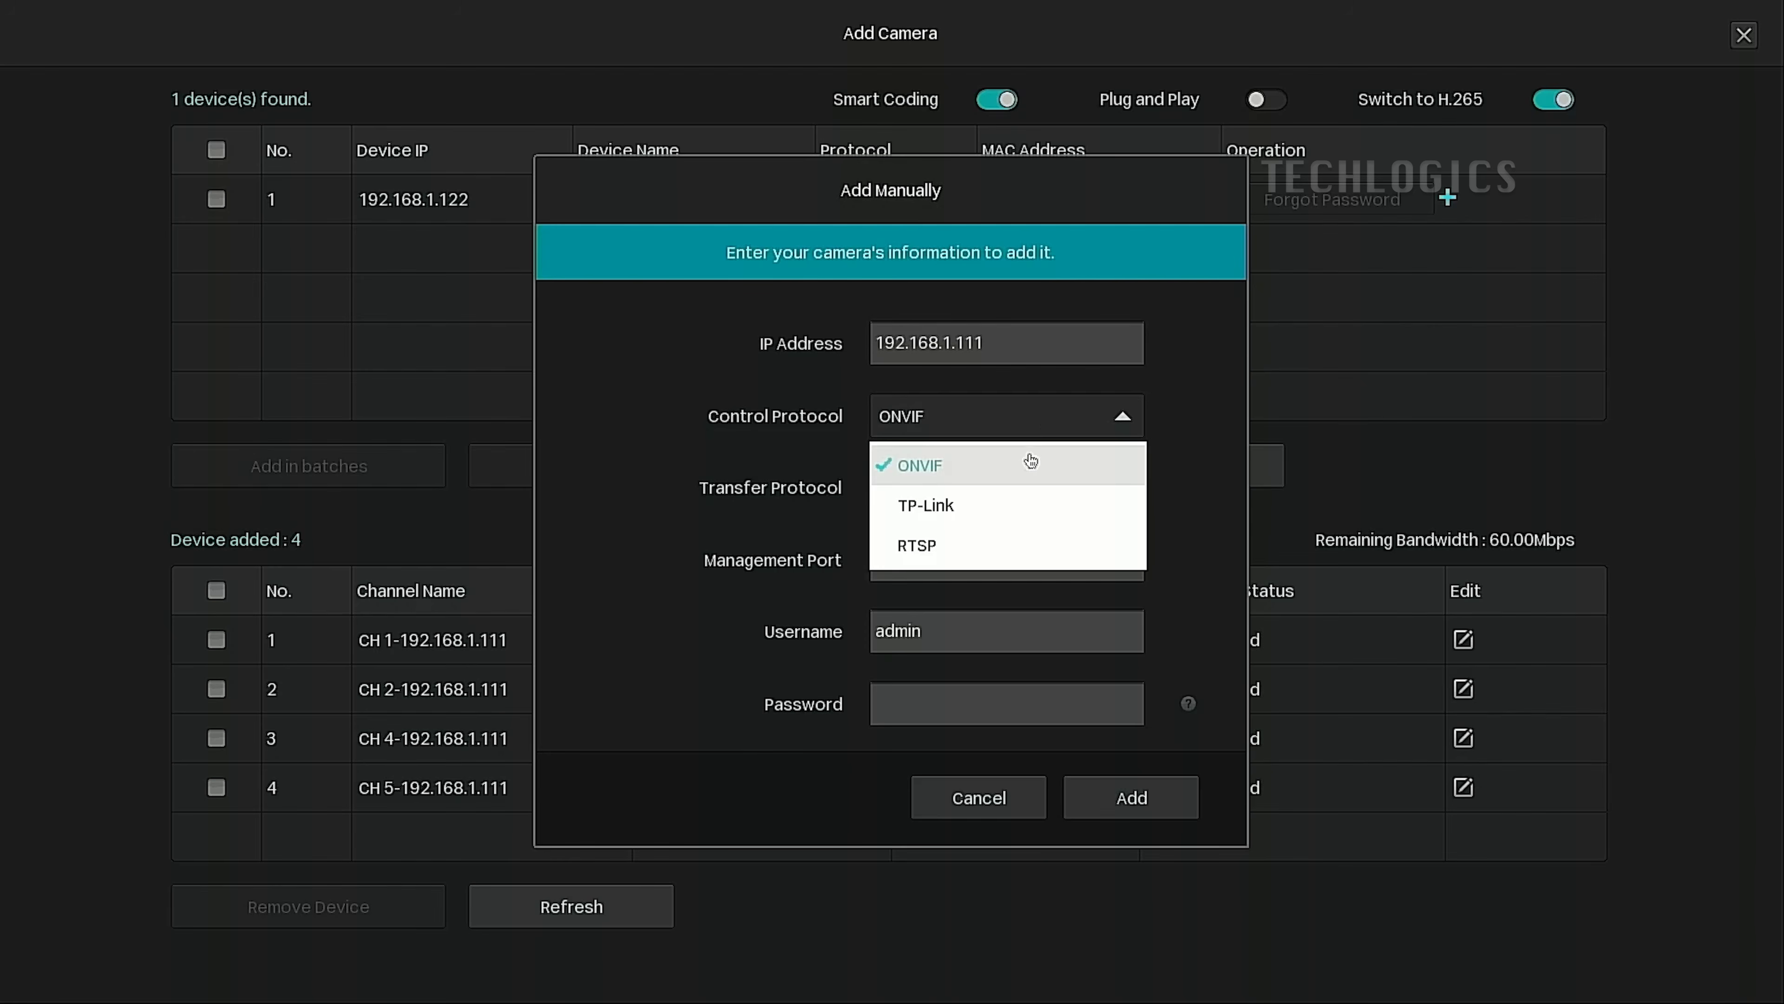
click(1020, 552)
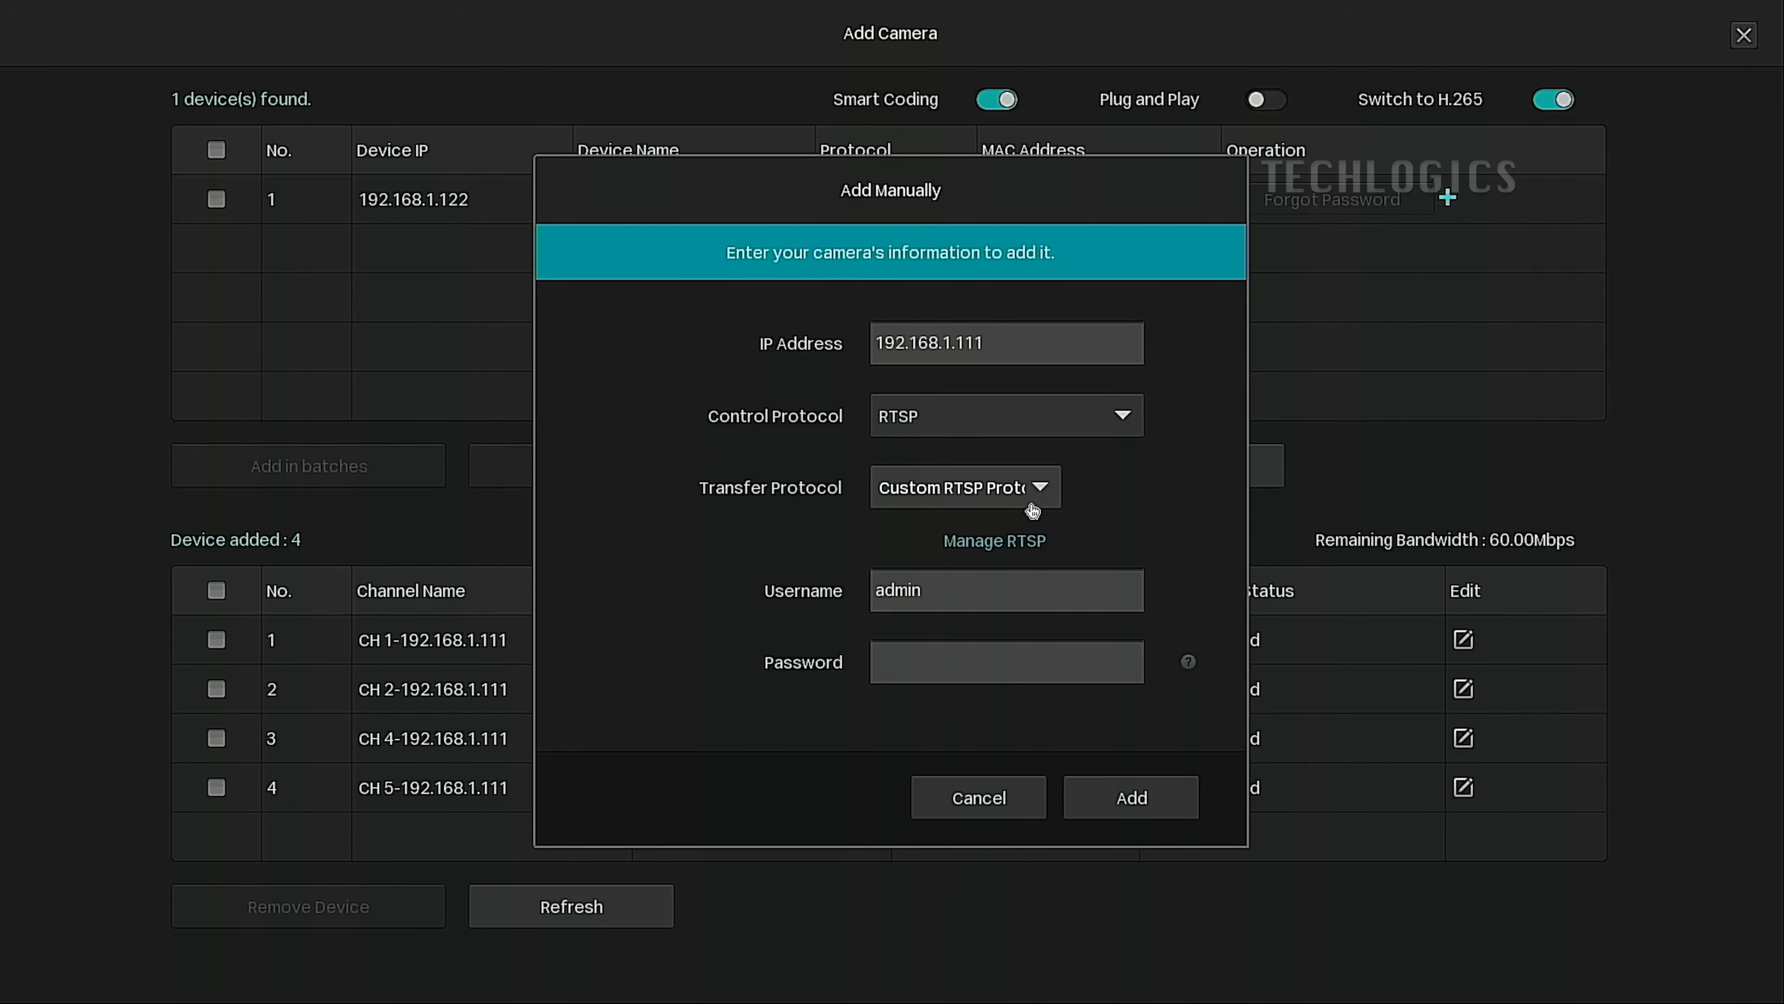
click(1029, 552)
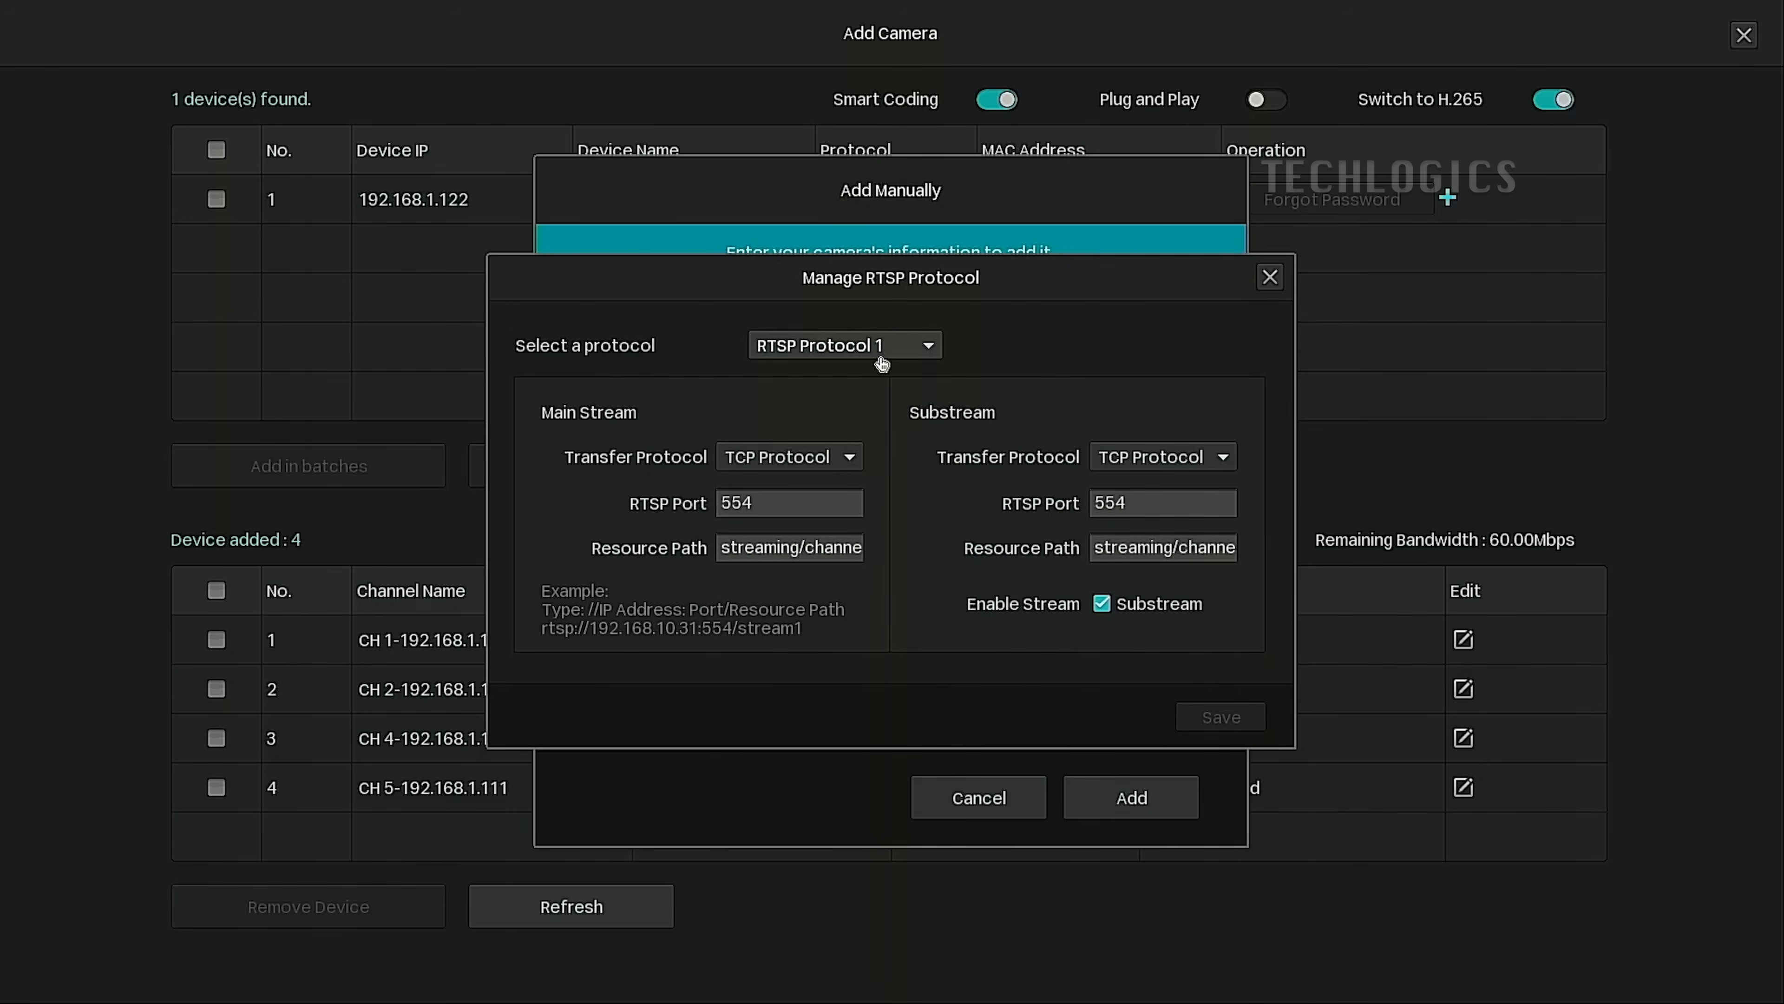
Select RTSP Protocol 3 and inspect its main stream and substream resource paths.
click(846, 345)
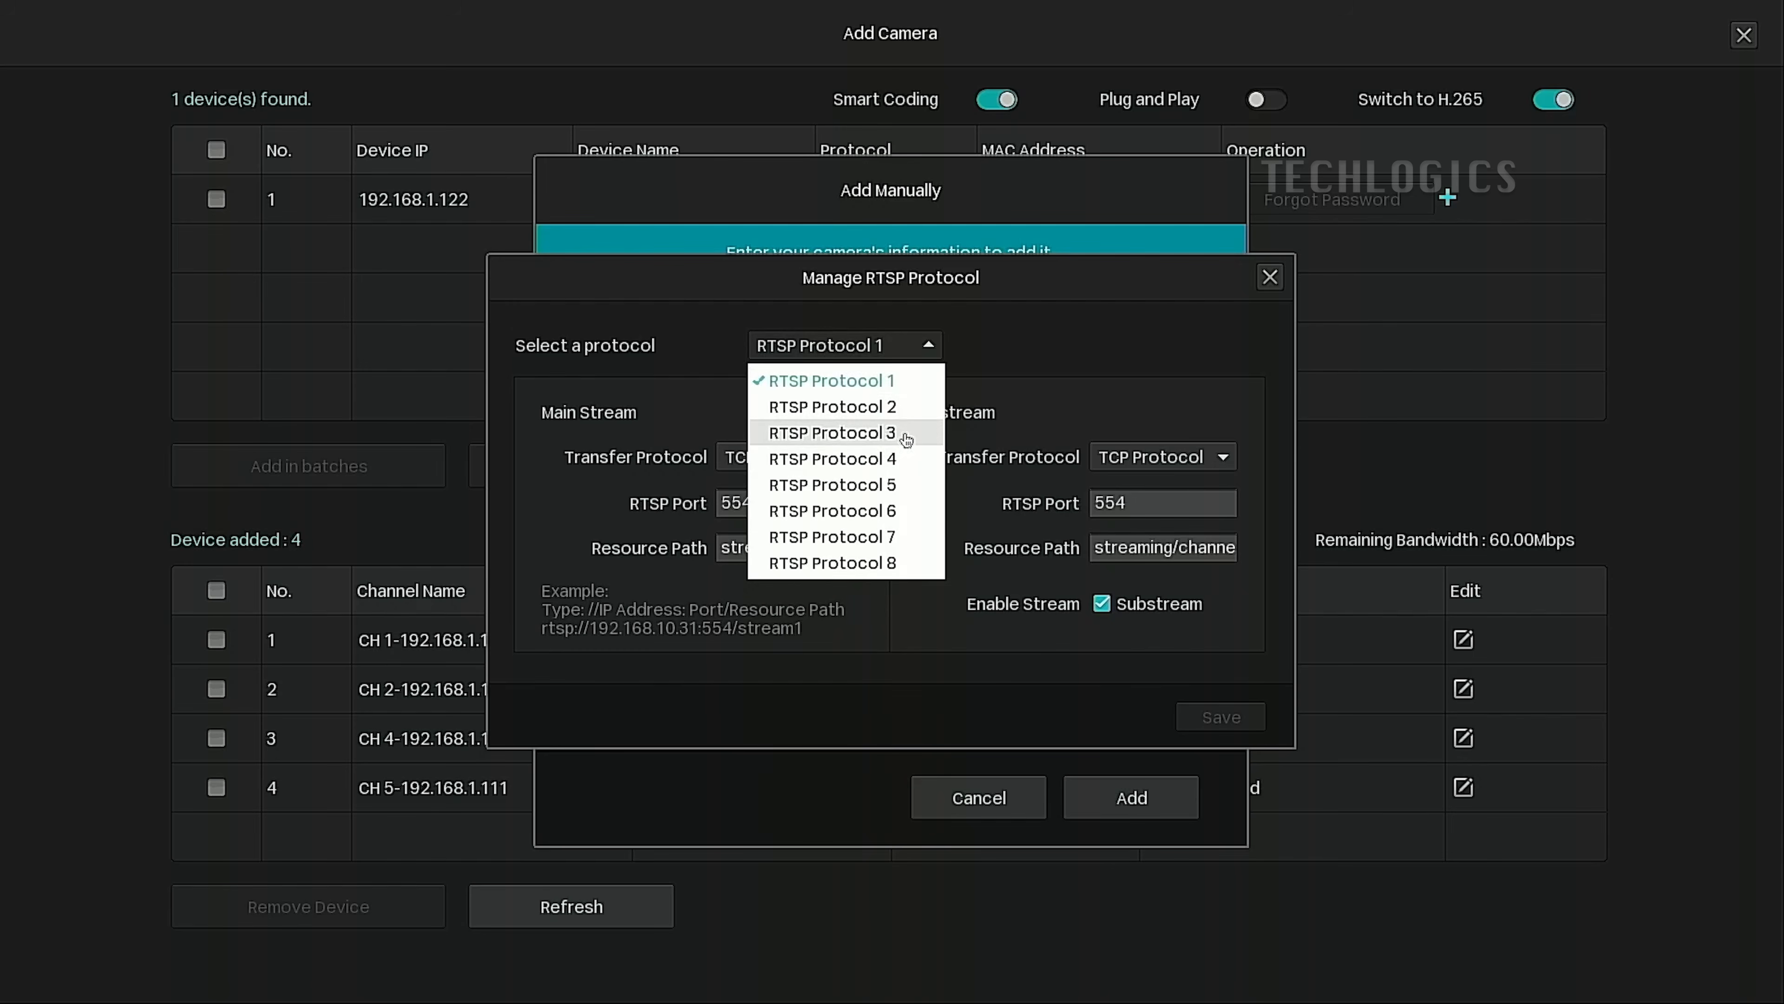
click(832, 432)
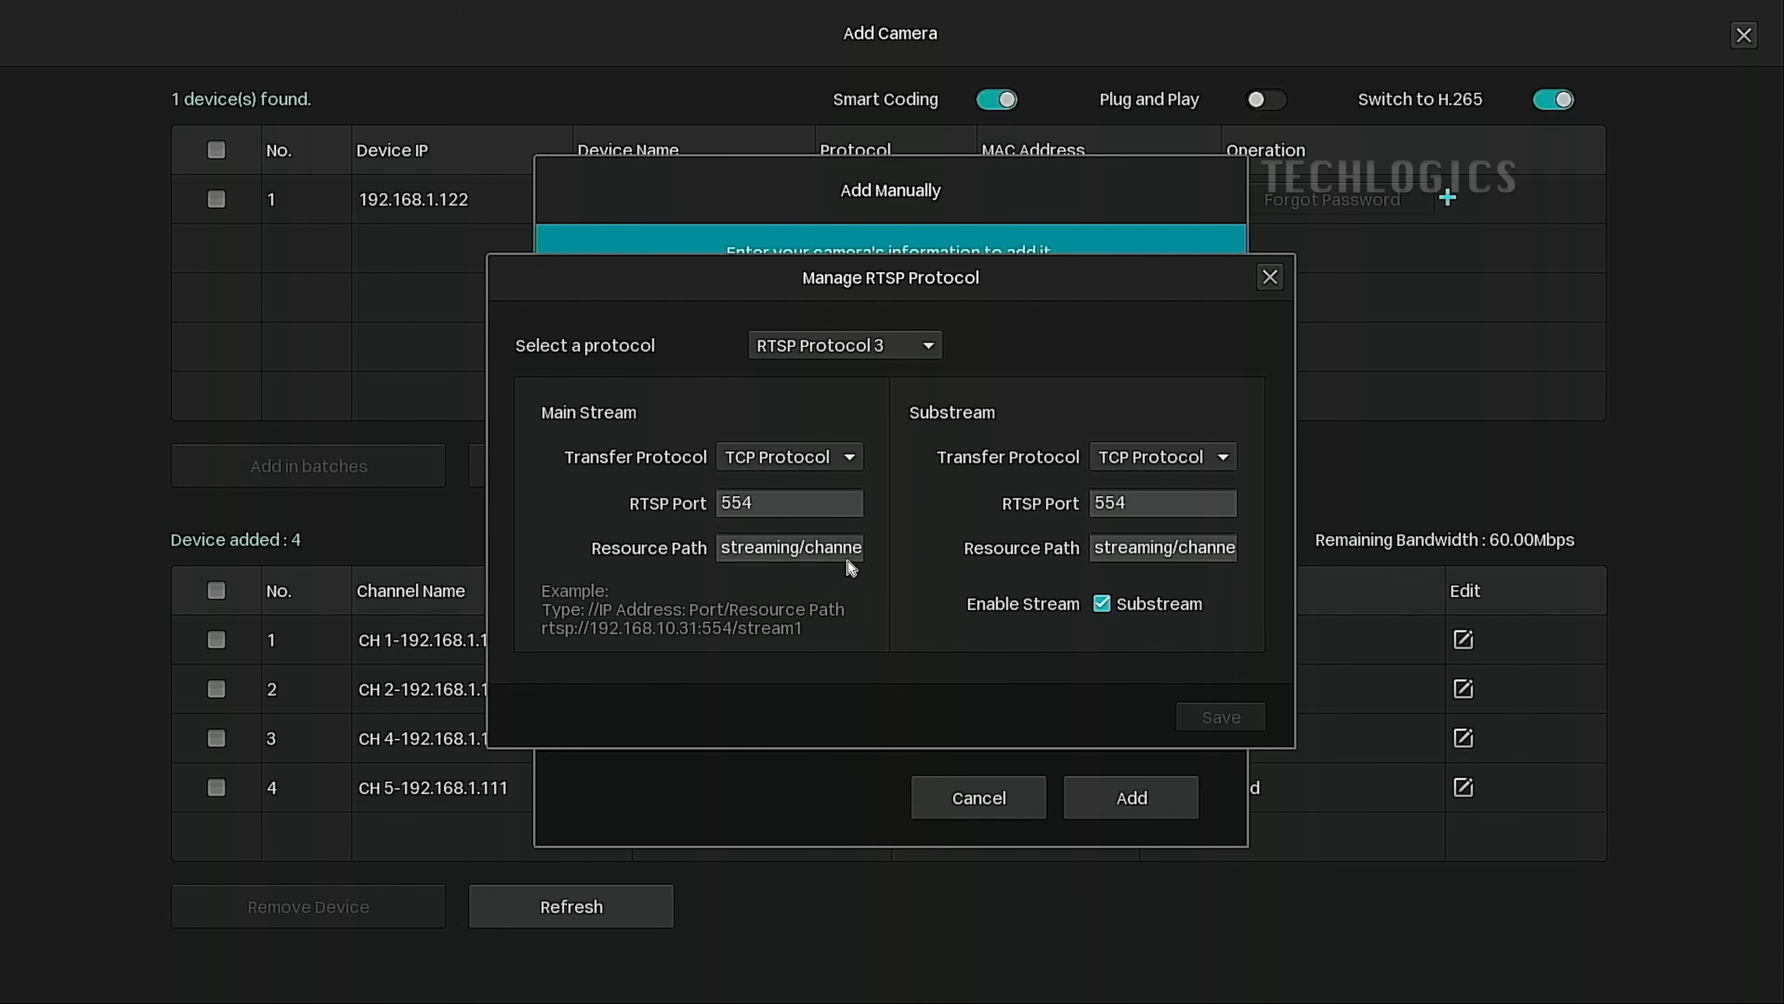
drag(864, 551, 960, 562)
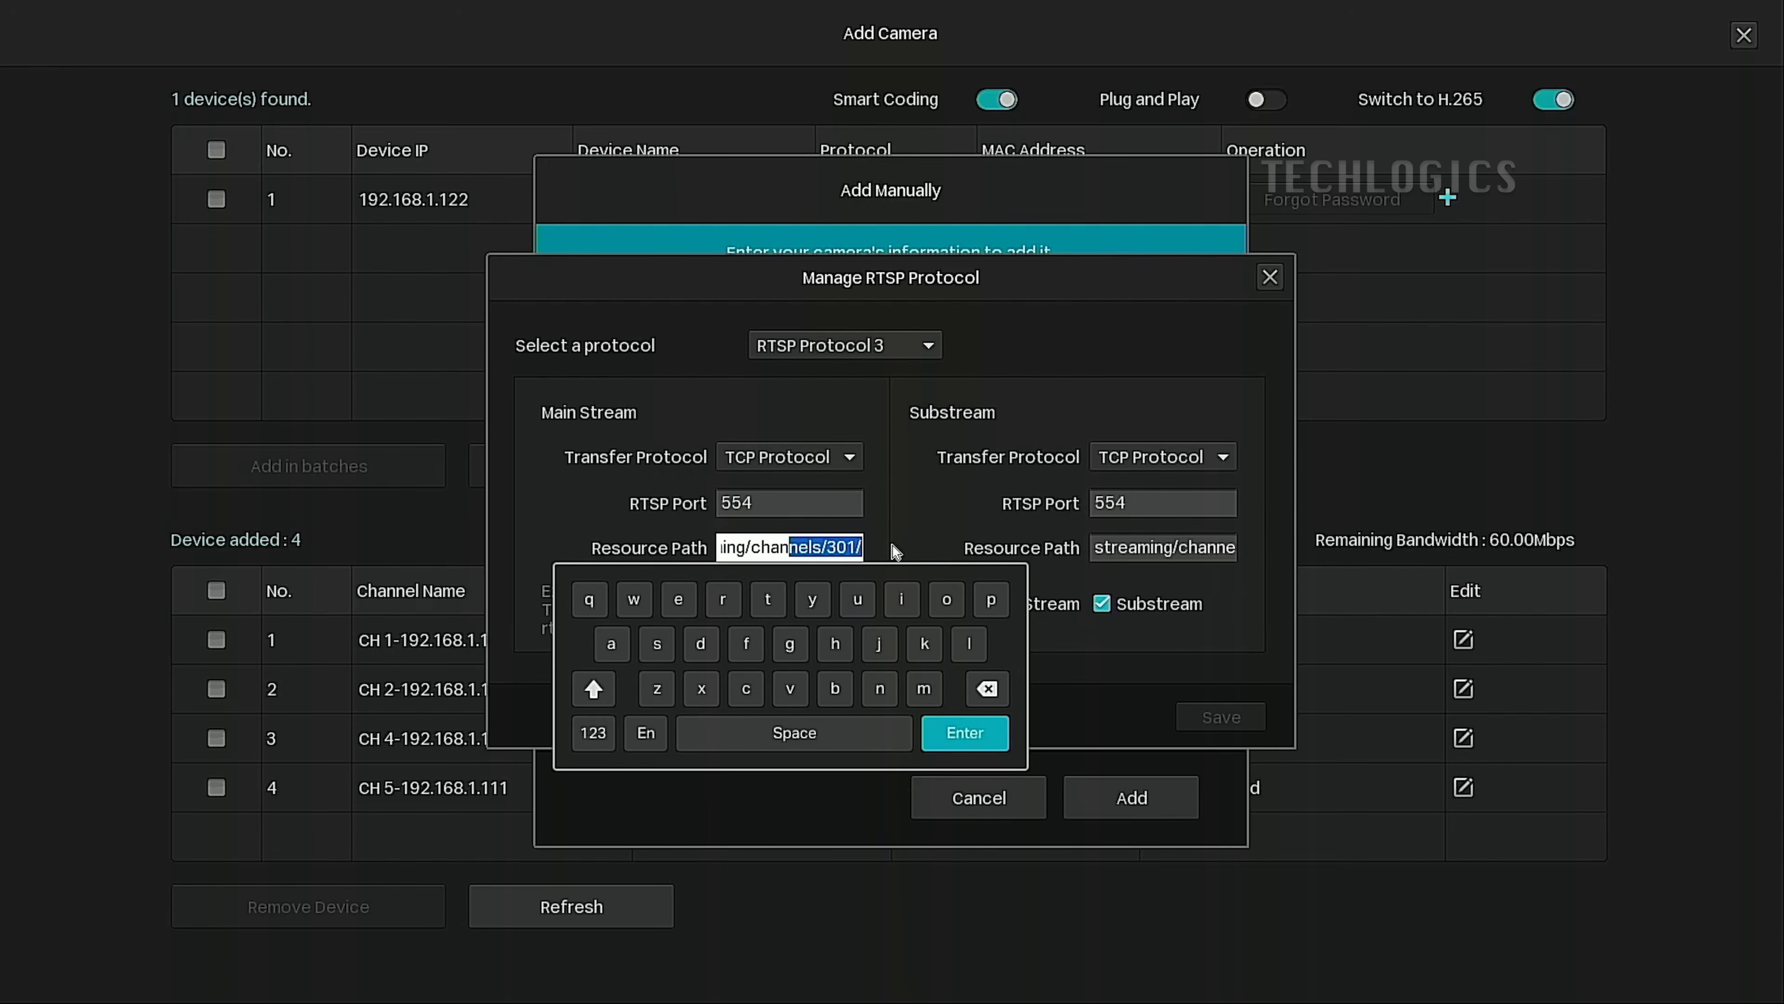
click(1217, 540)
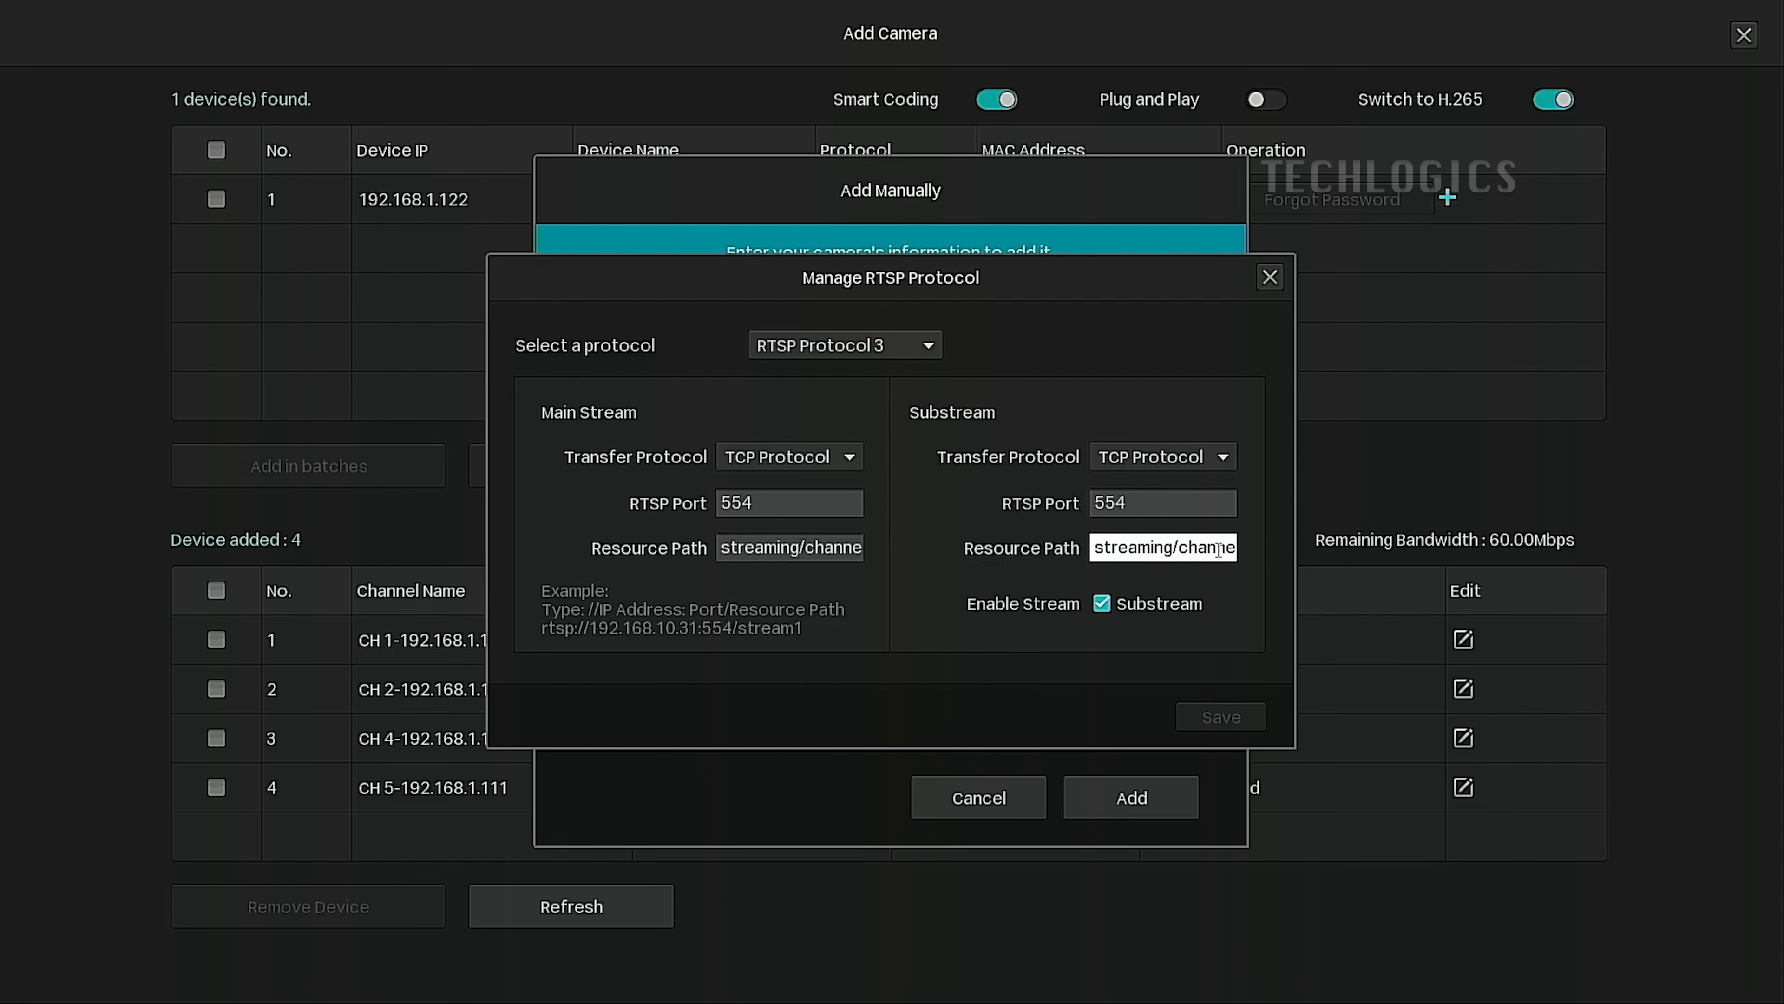
drag(1216, 540, 1298, 554)
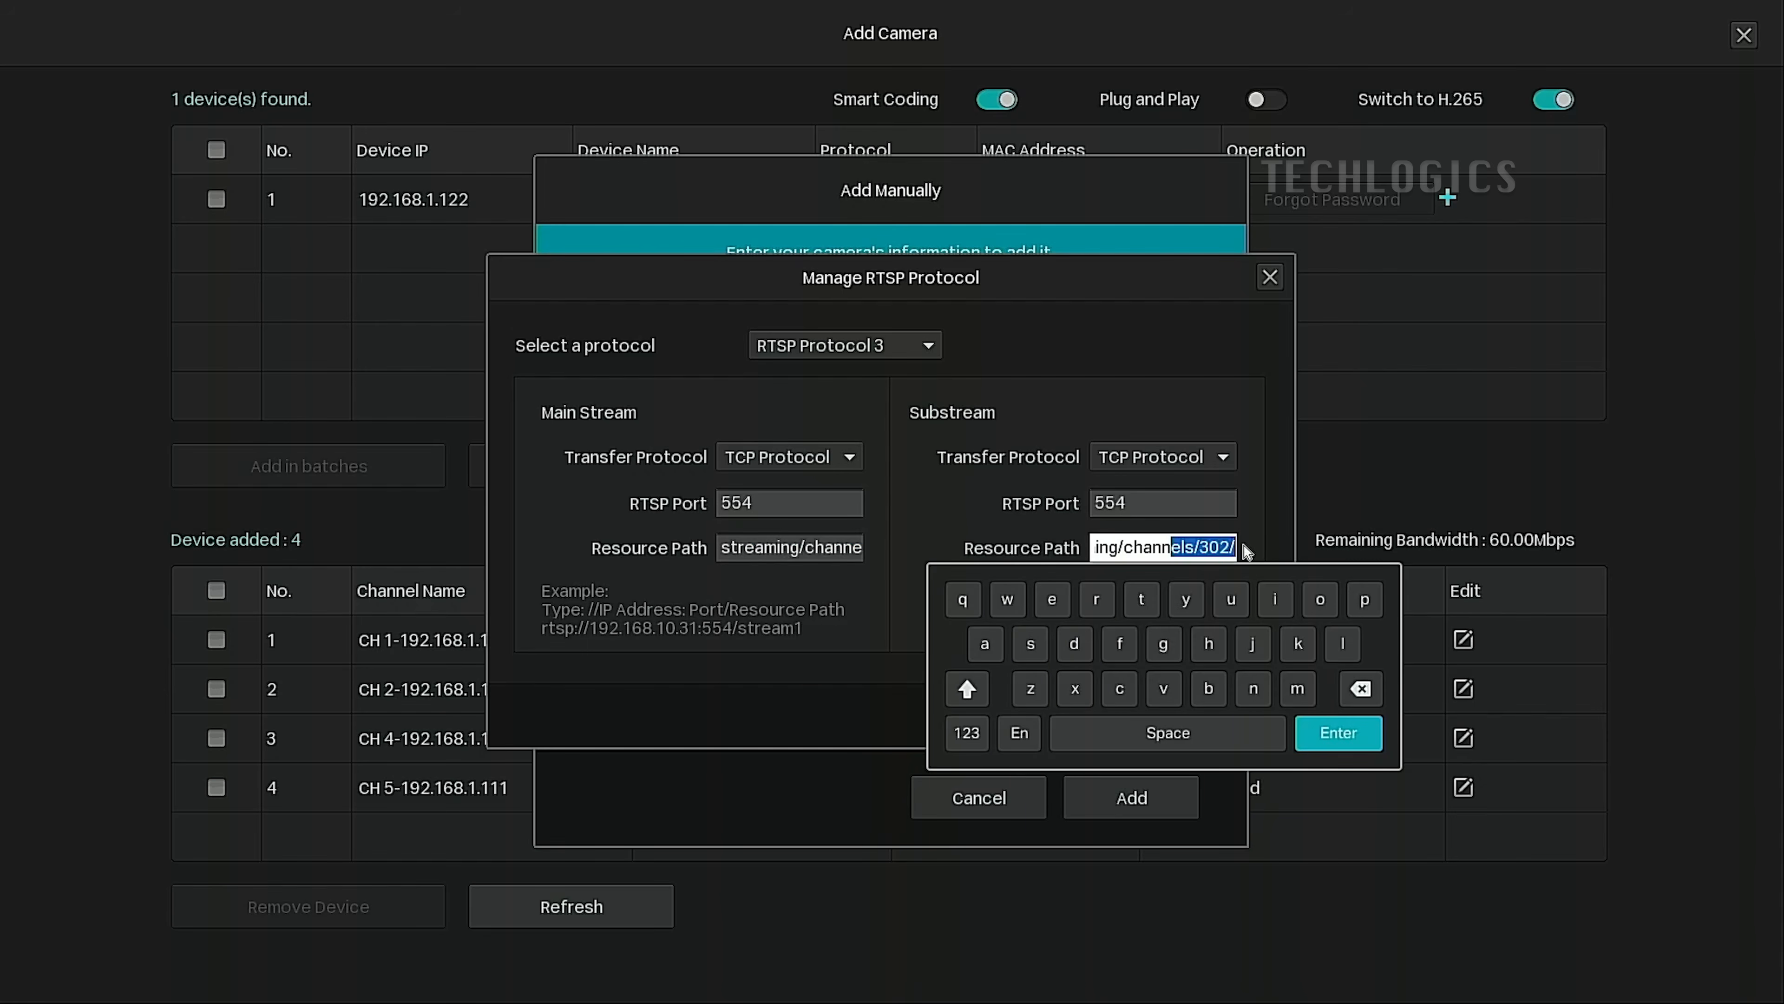
click(850, 541)
drag(850, 541, 1010, 548)
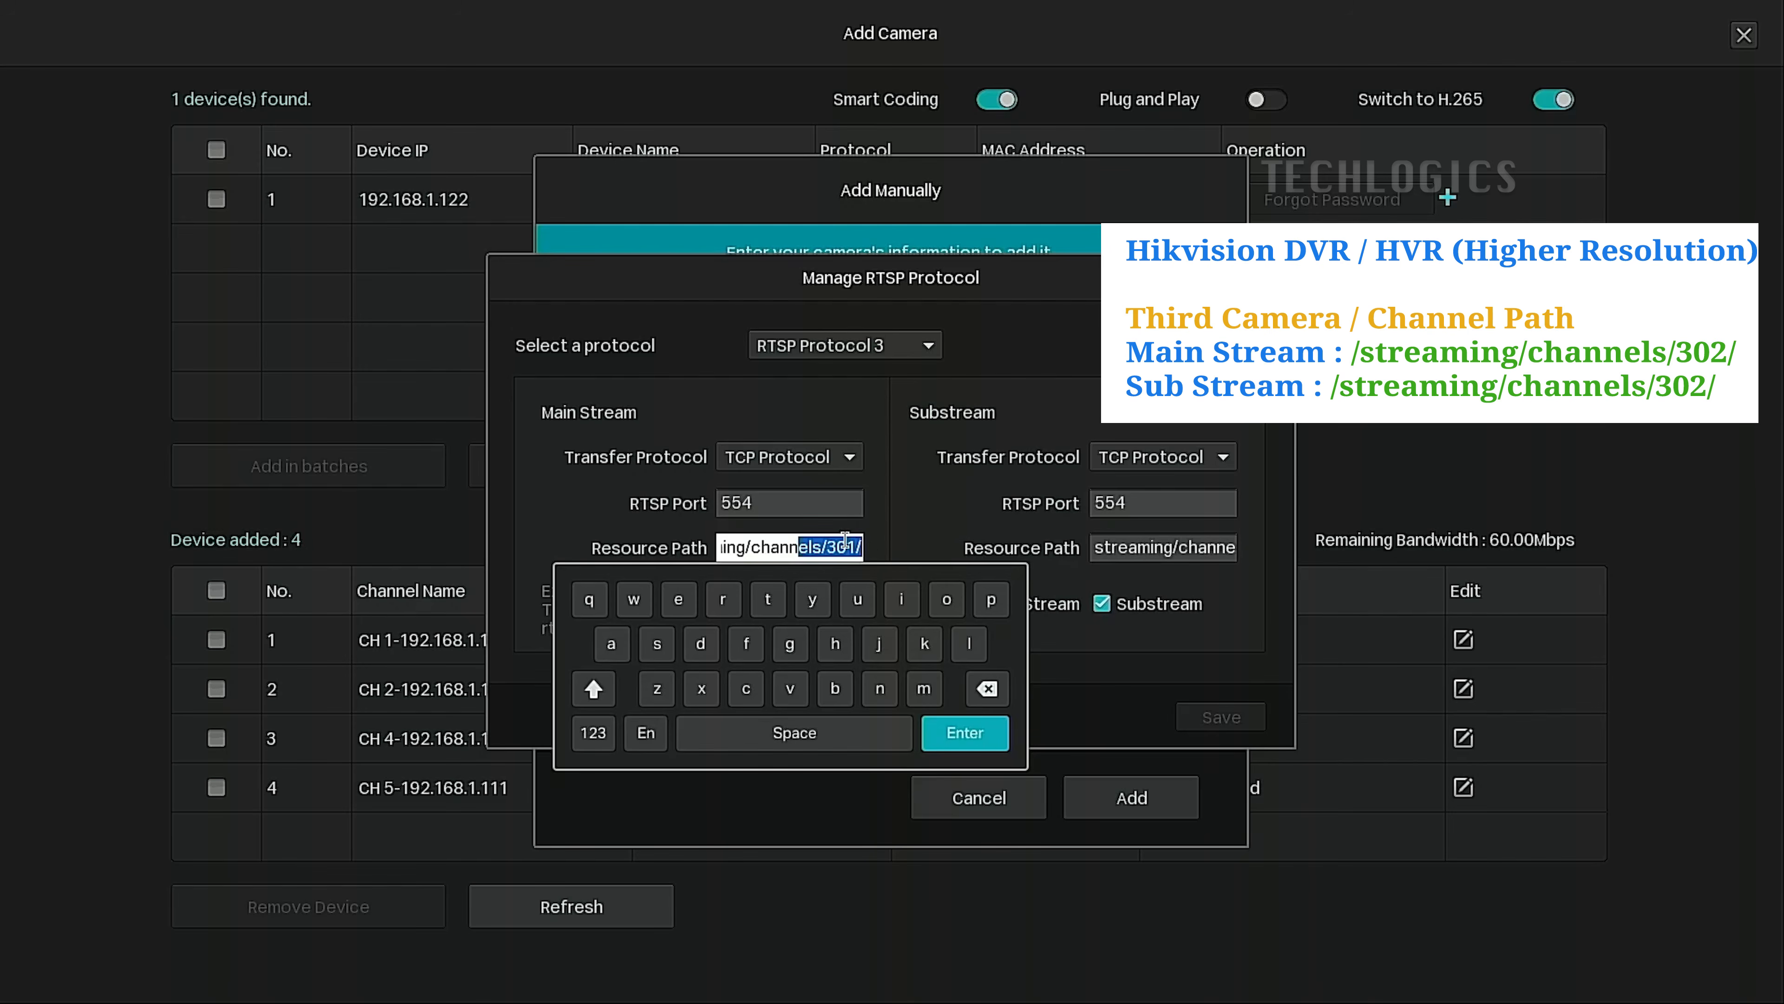
Change the main stream path to streaming/channels/302/ and save RTSP Protocol 3.
click(834, 548)
click(987, 688)
click(596, 733)
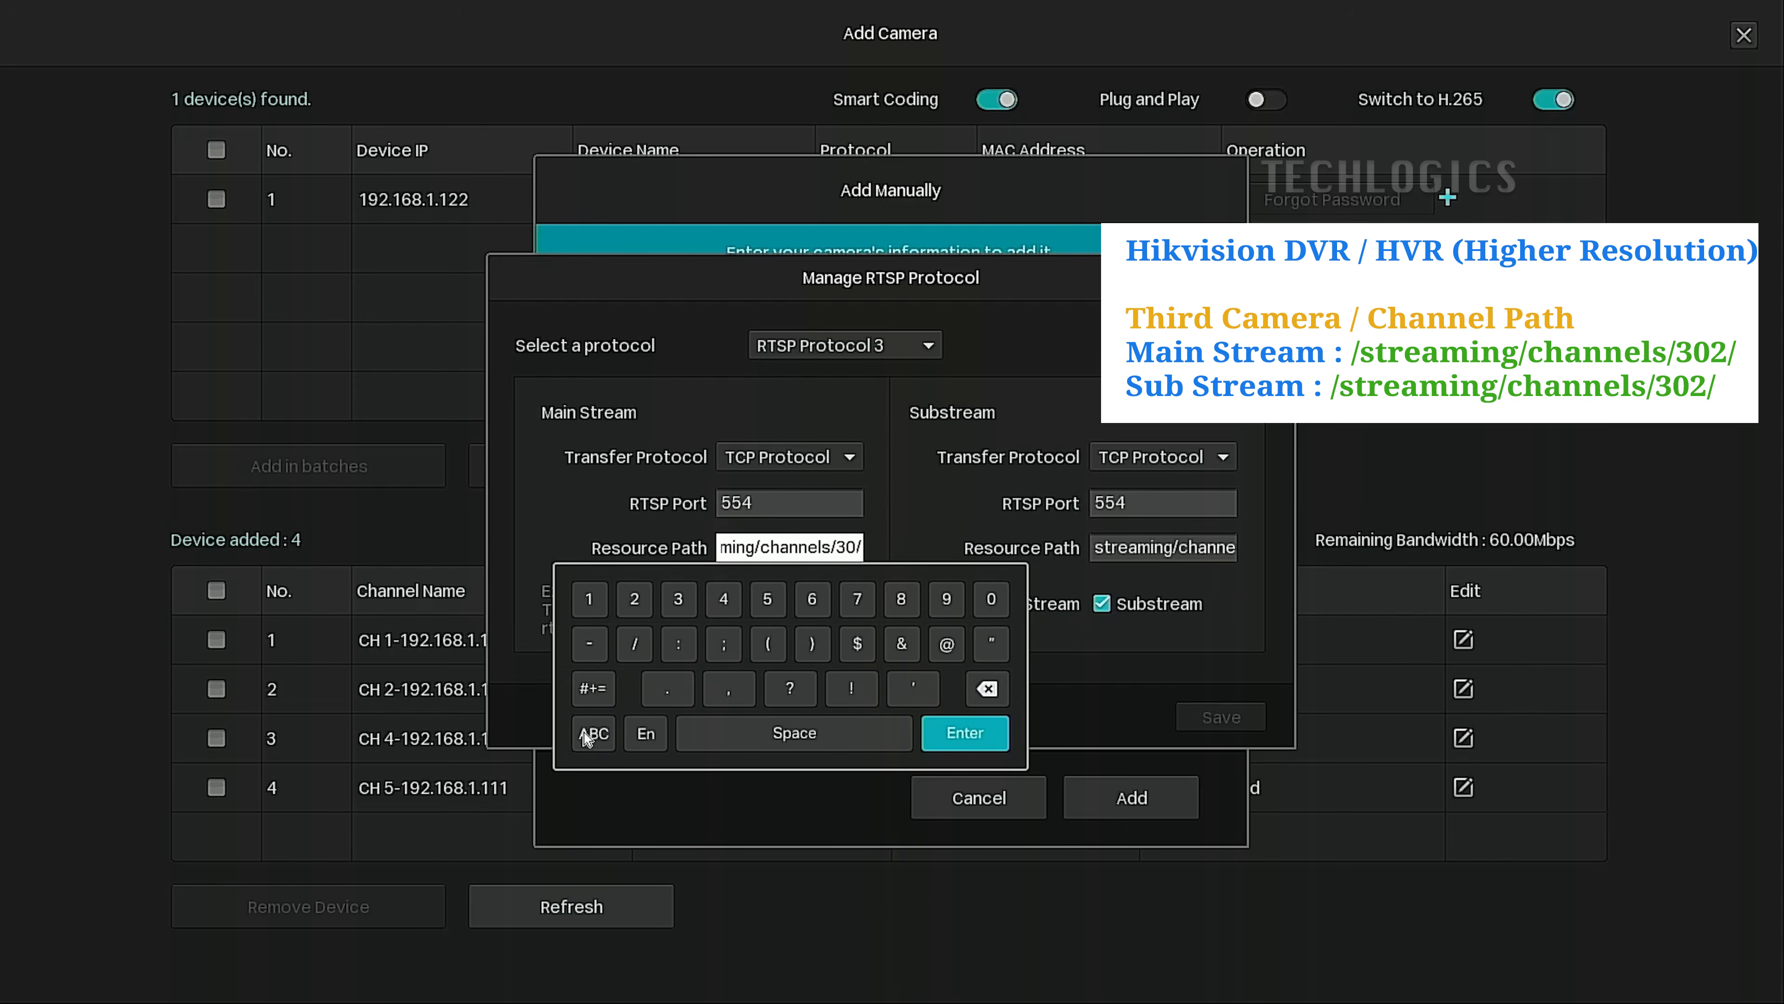
click(637, 601)
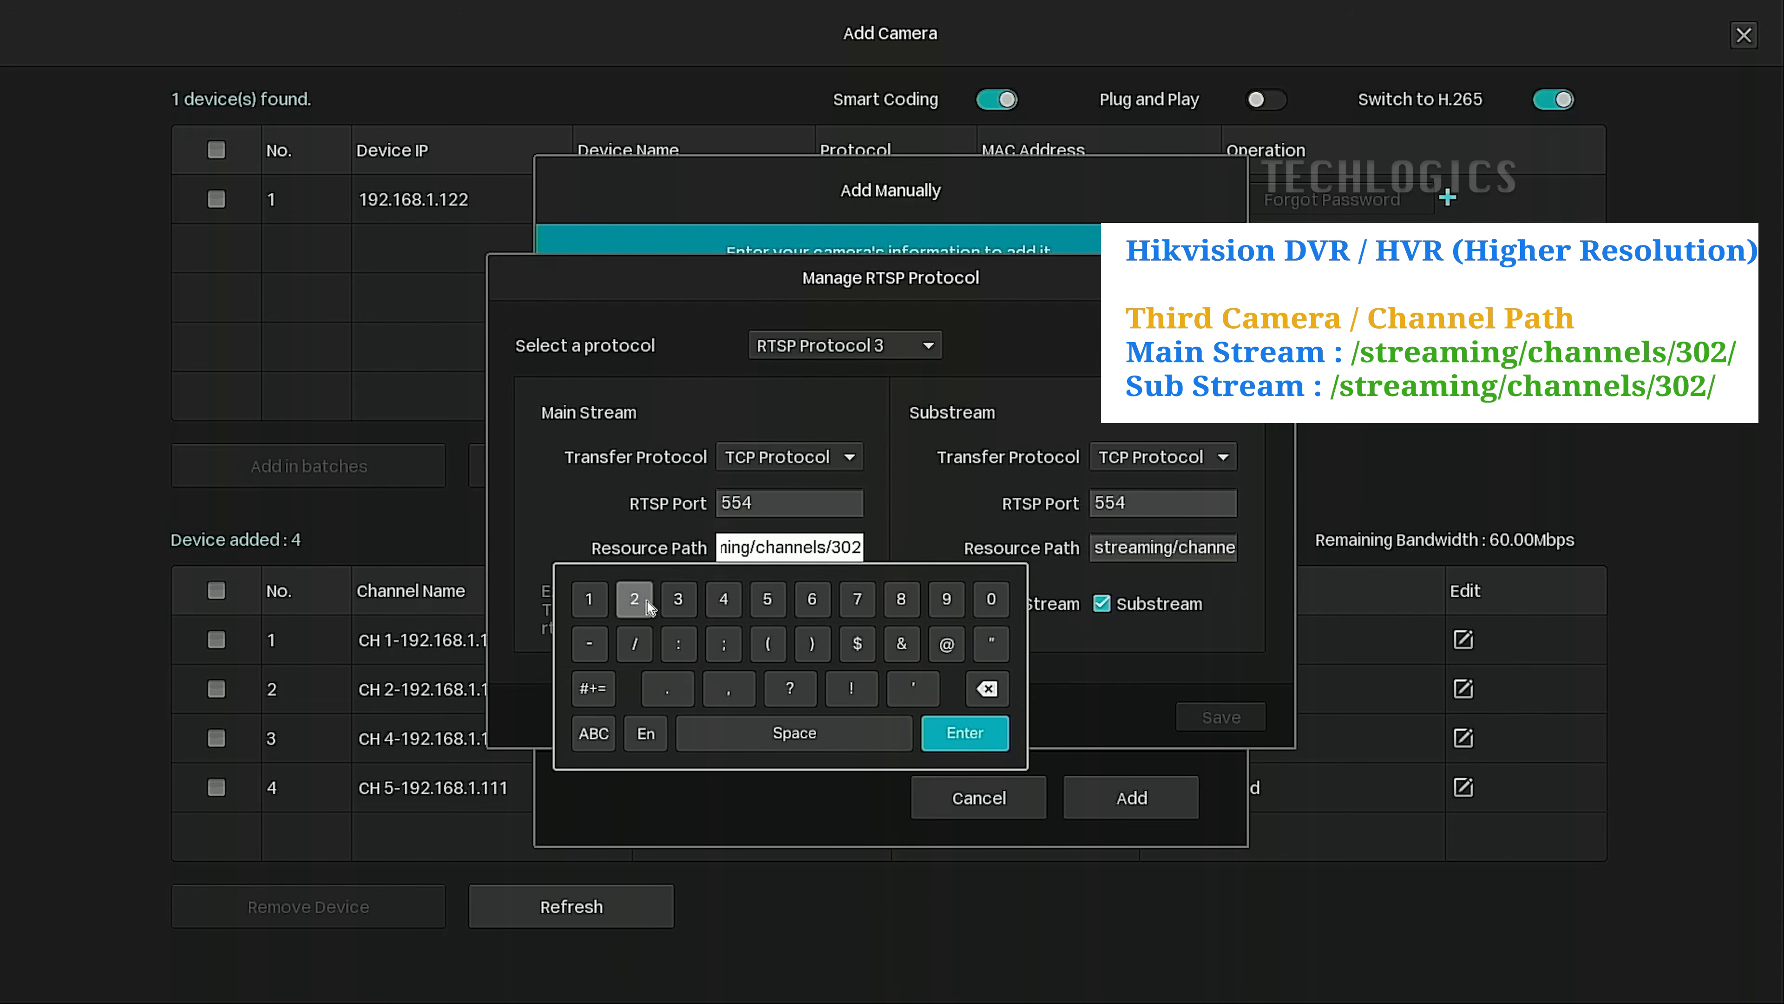
click(965, 734)
drag(847, 549, 958, 551)
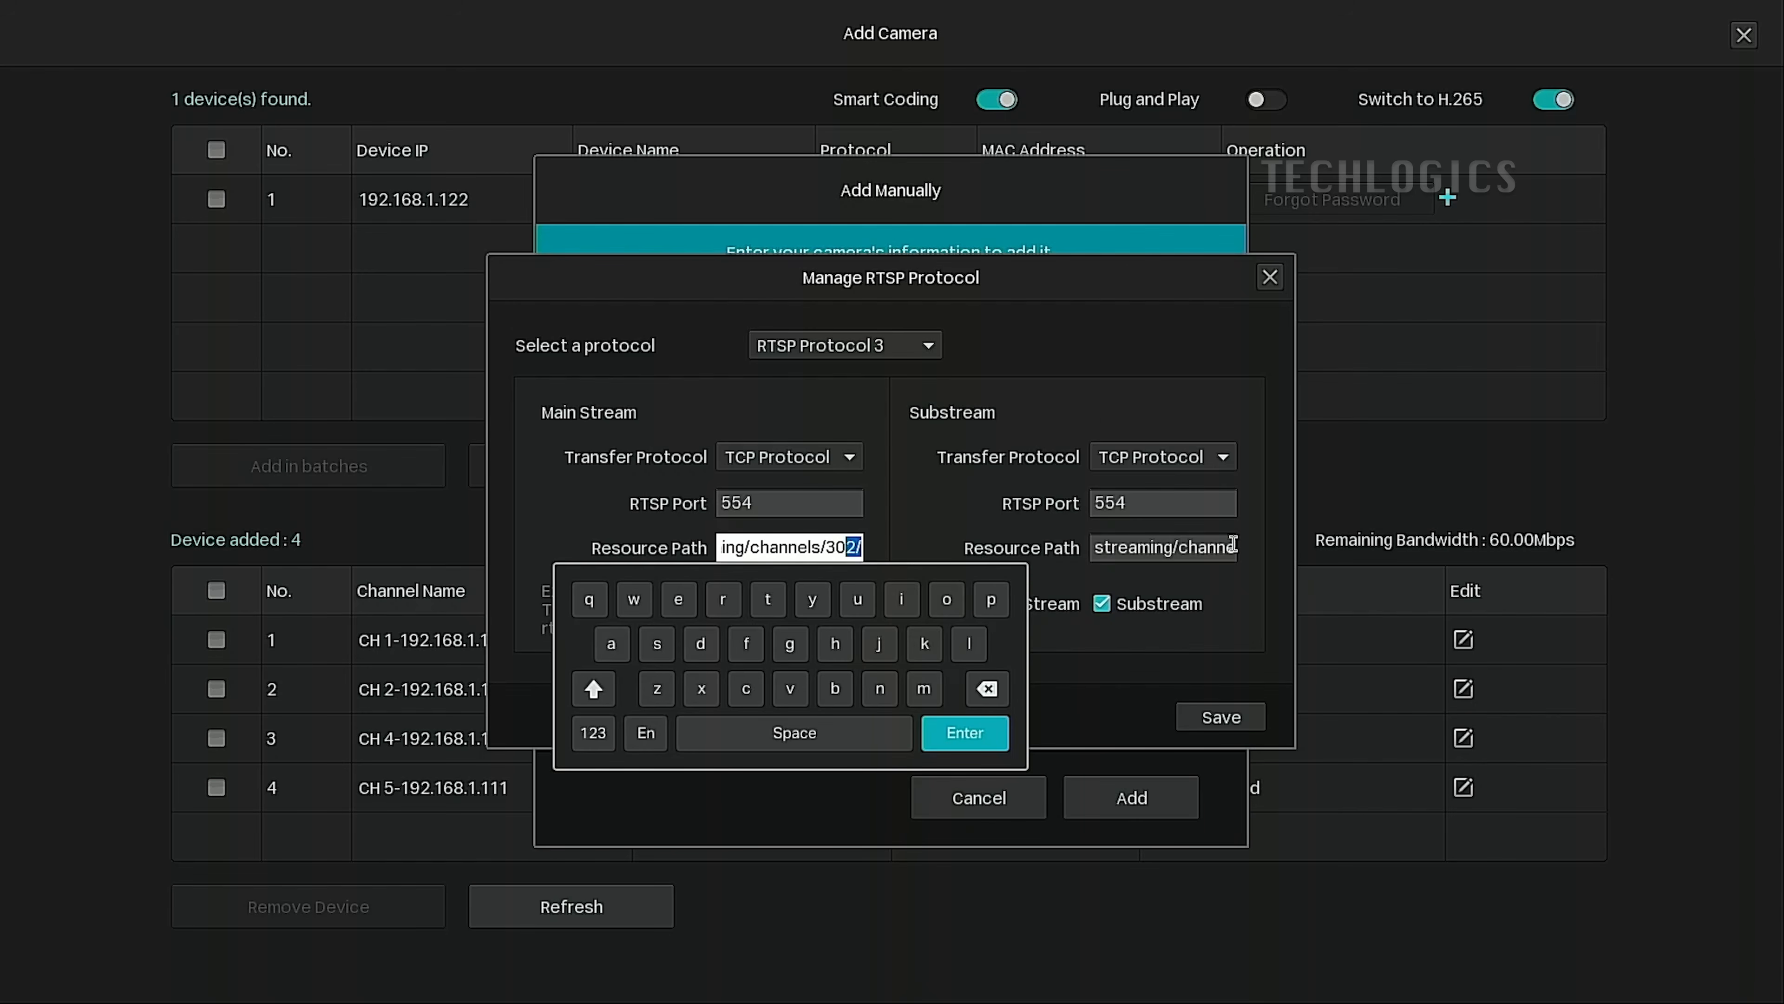
drag(1231, 546, 1353, 550)
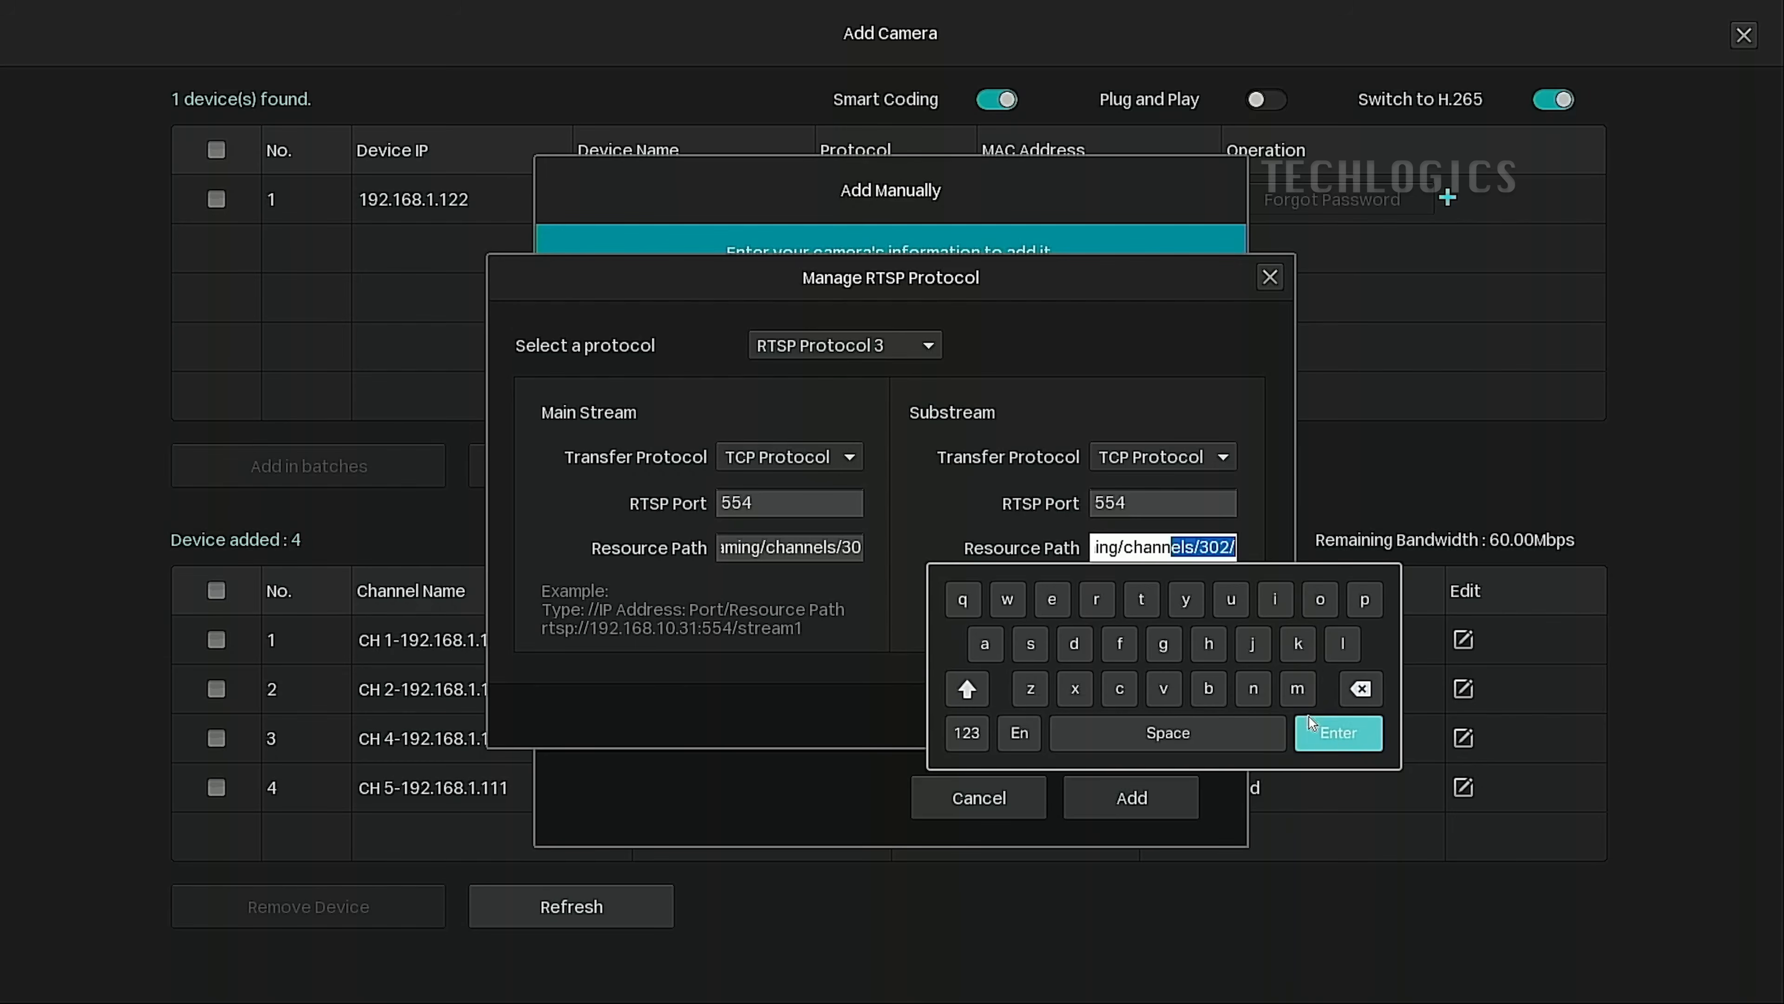
click(1333, 739)
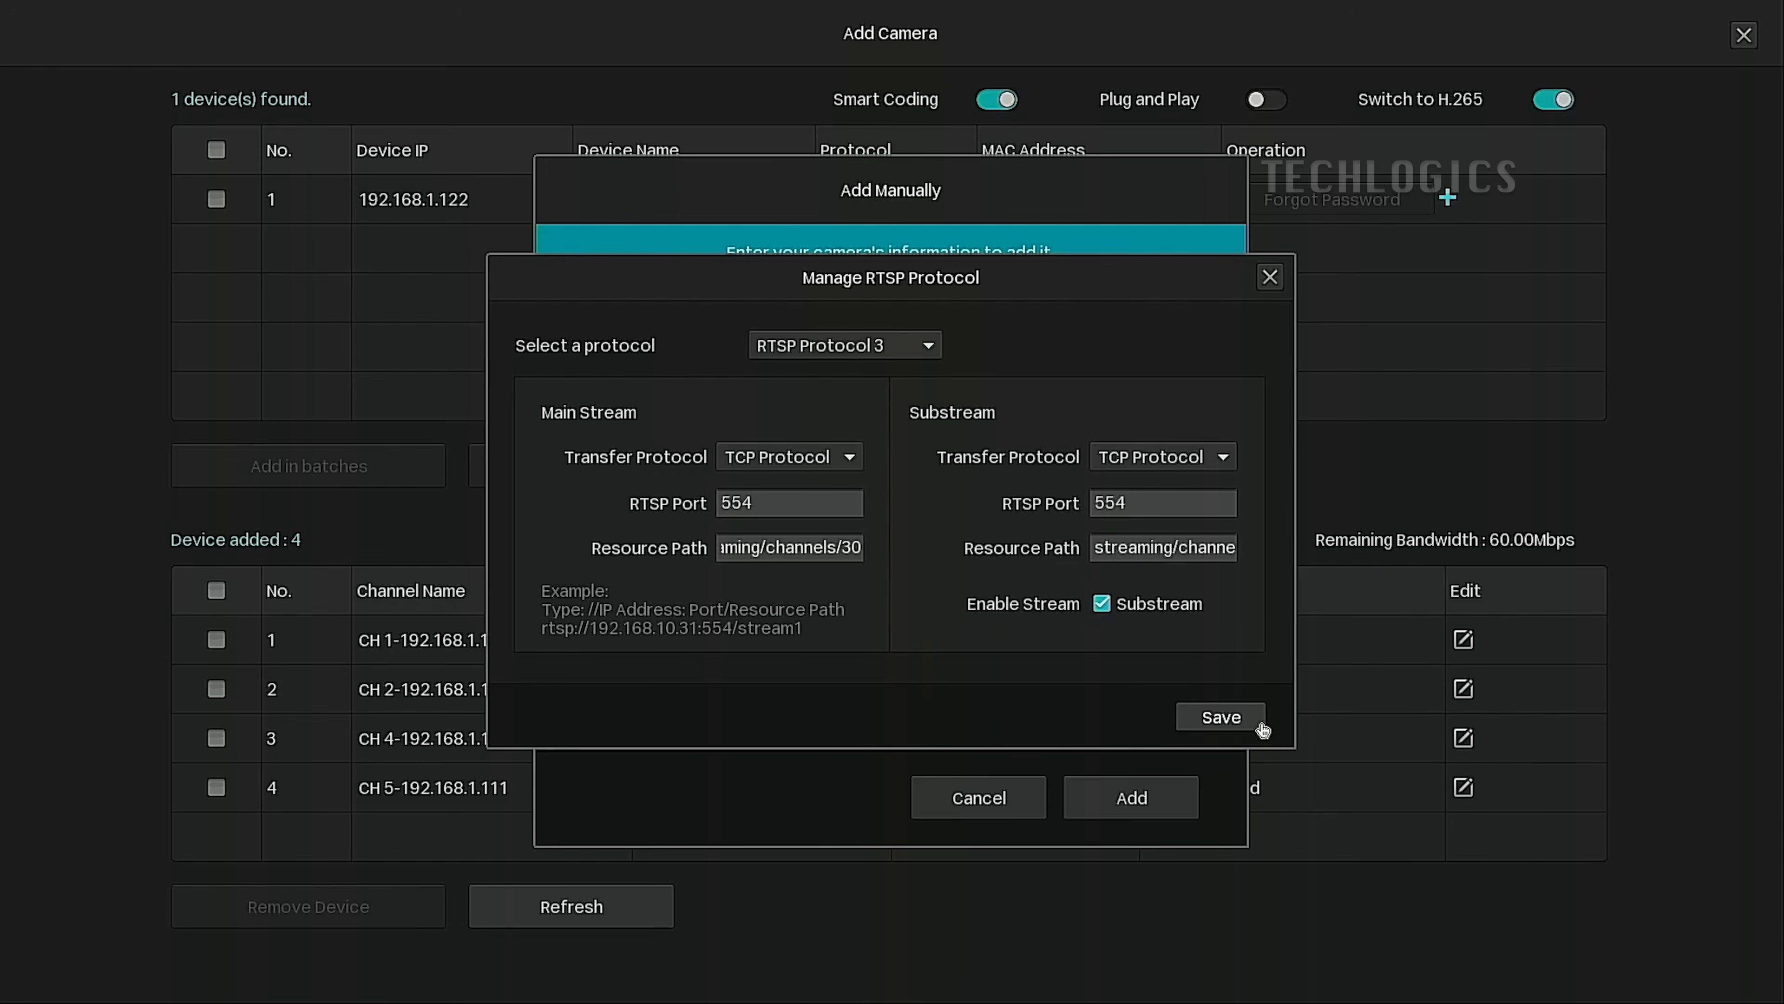
click(1223, 717)
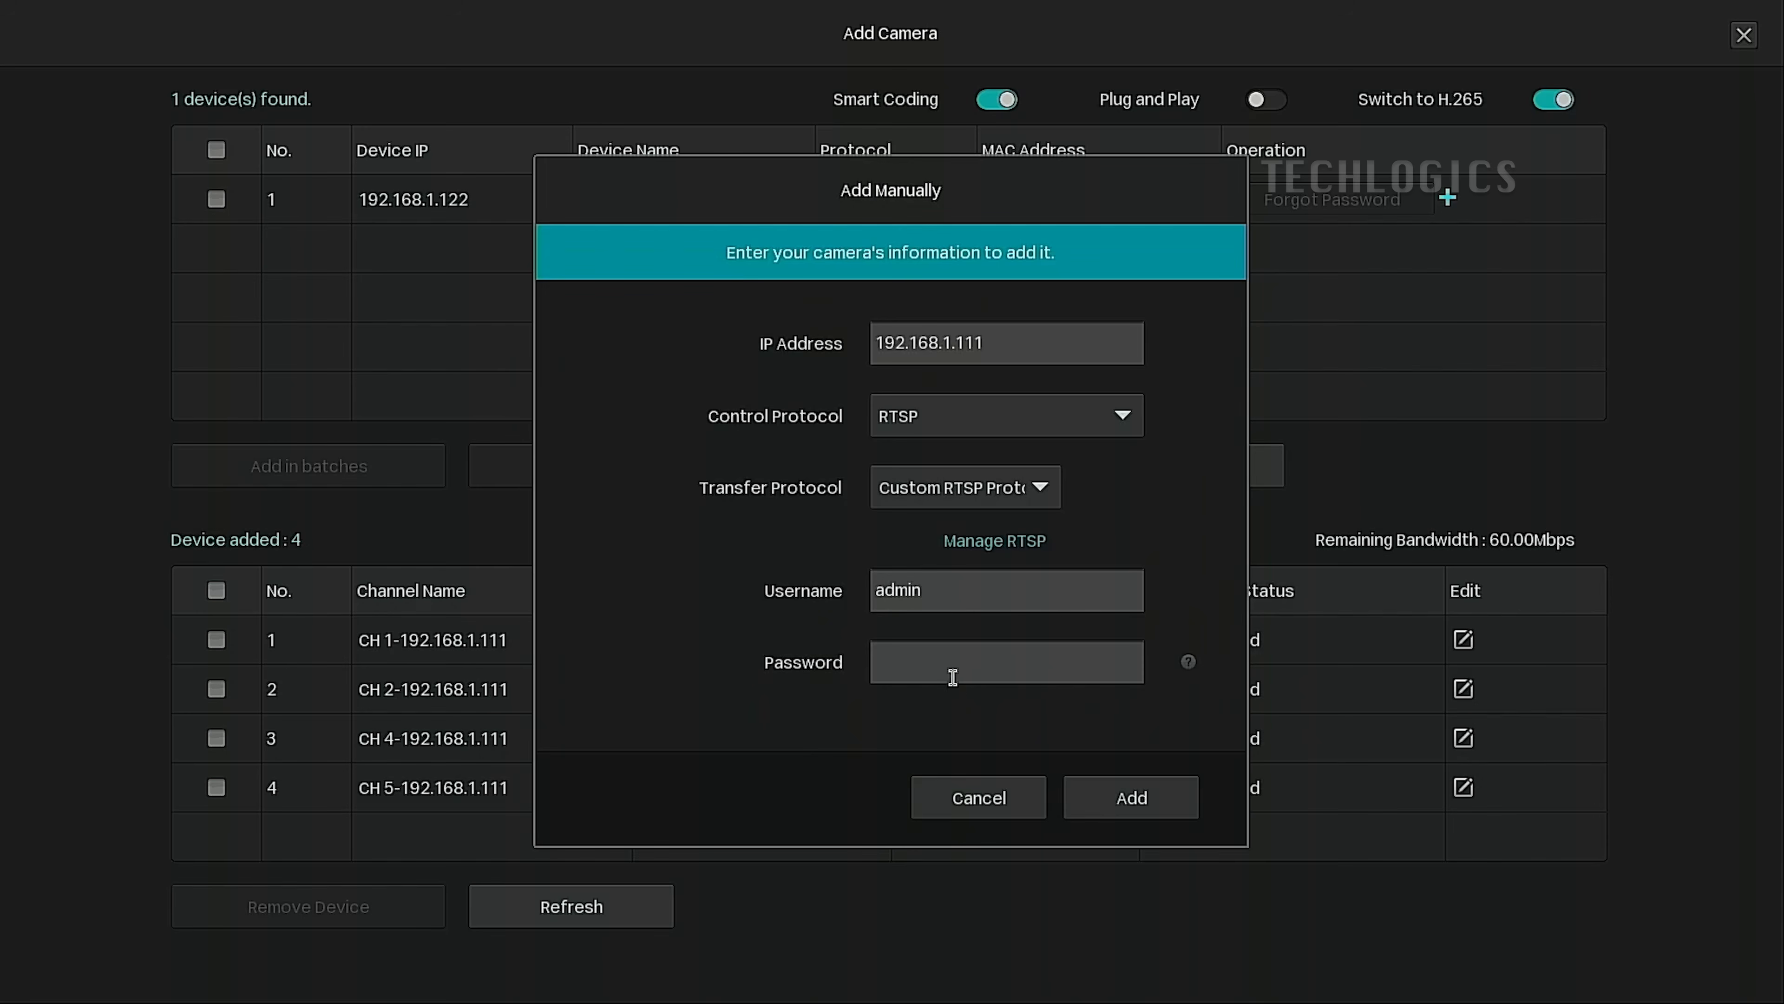
Set the camera's transfer protocol to Custom RTSP Protocol 3.
click(953, 662)
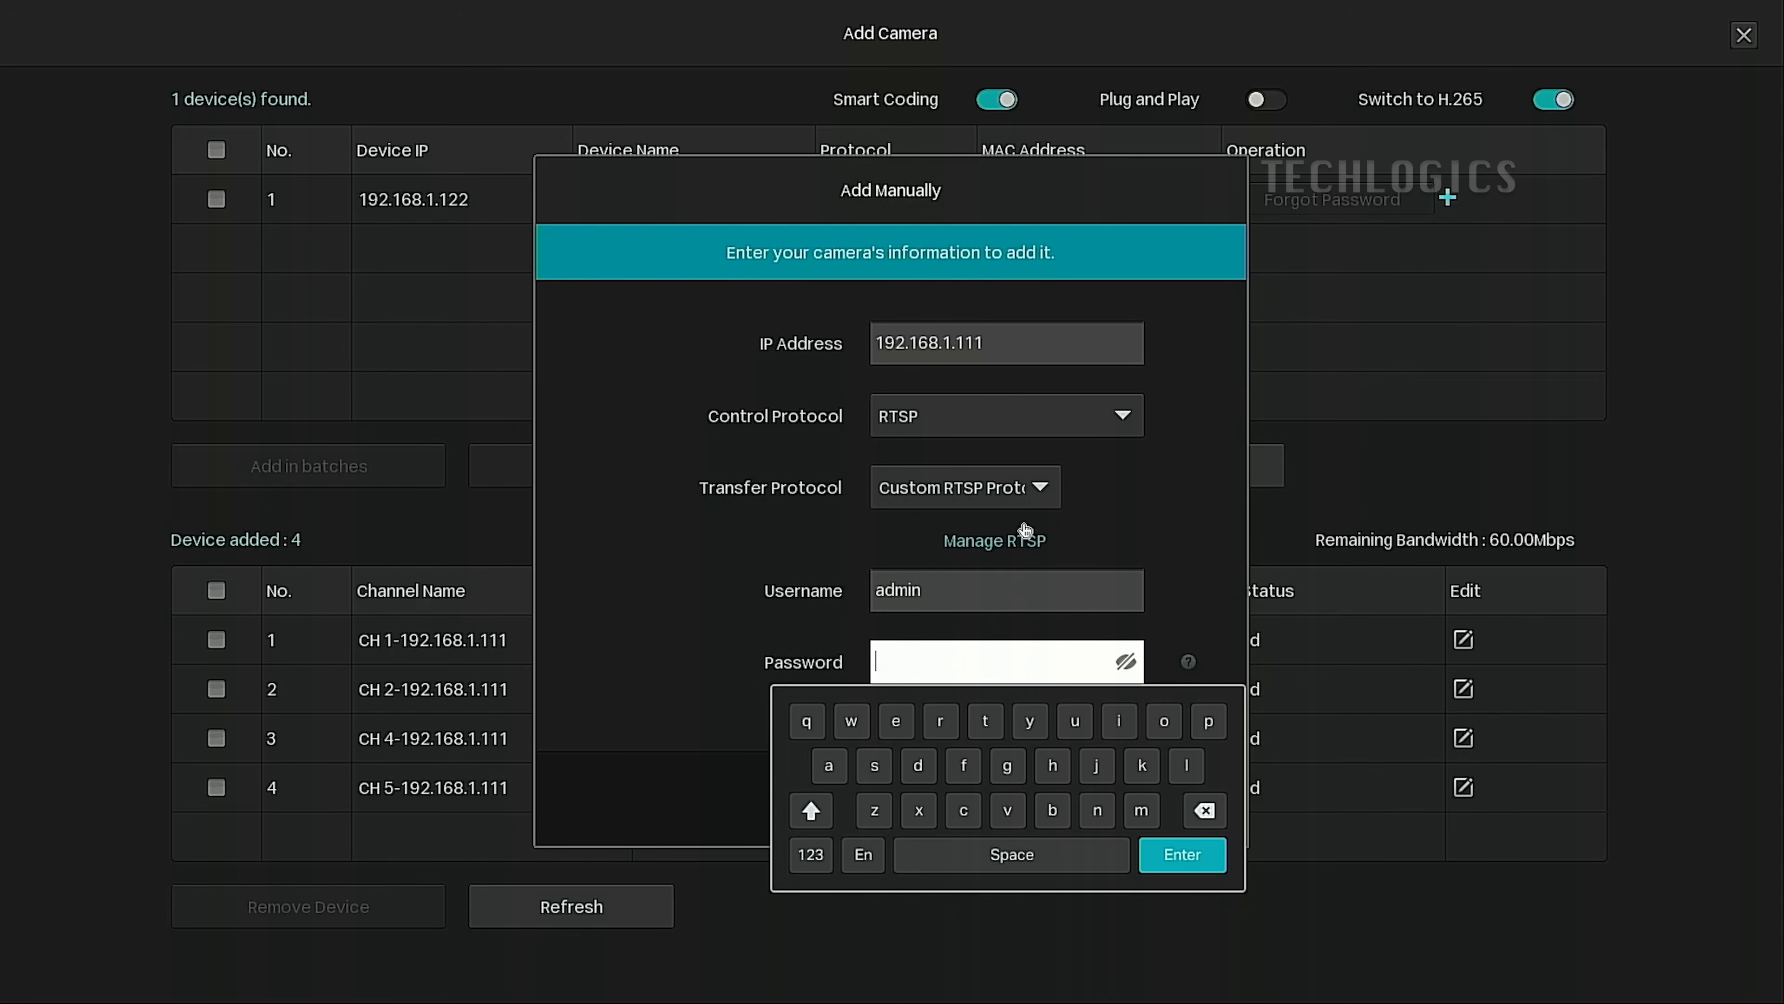
click(1095, 510)
click(1044, 492)
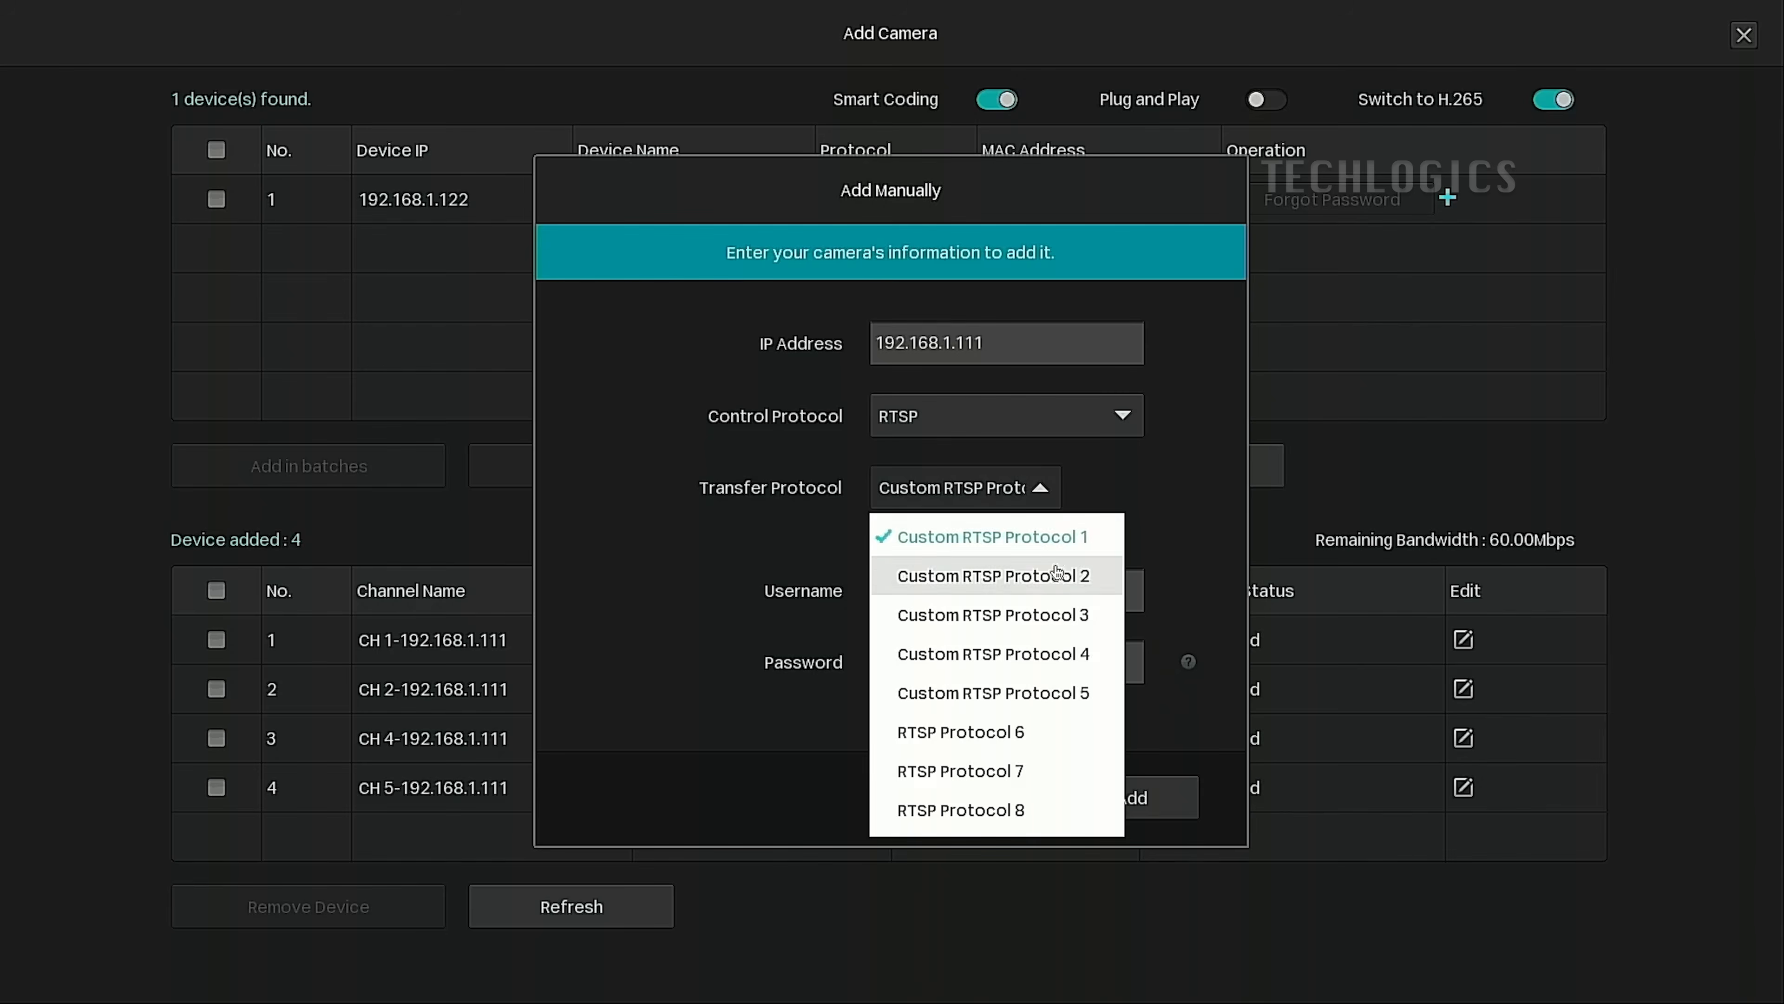
click(1057, 615)
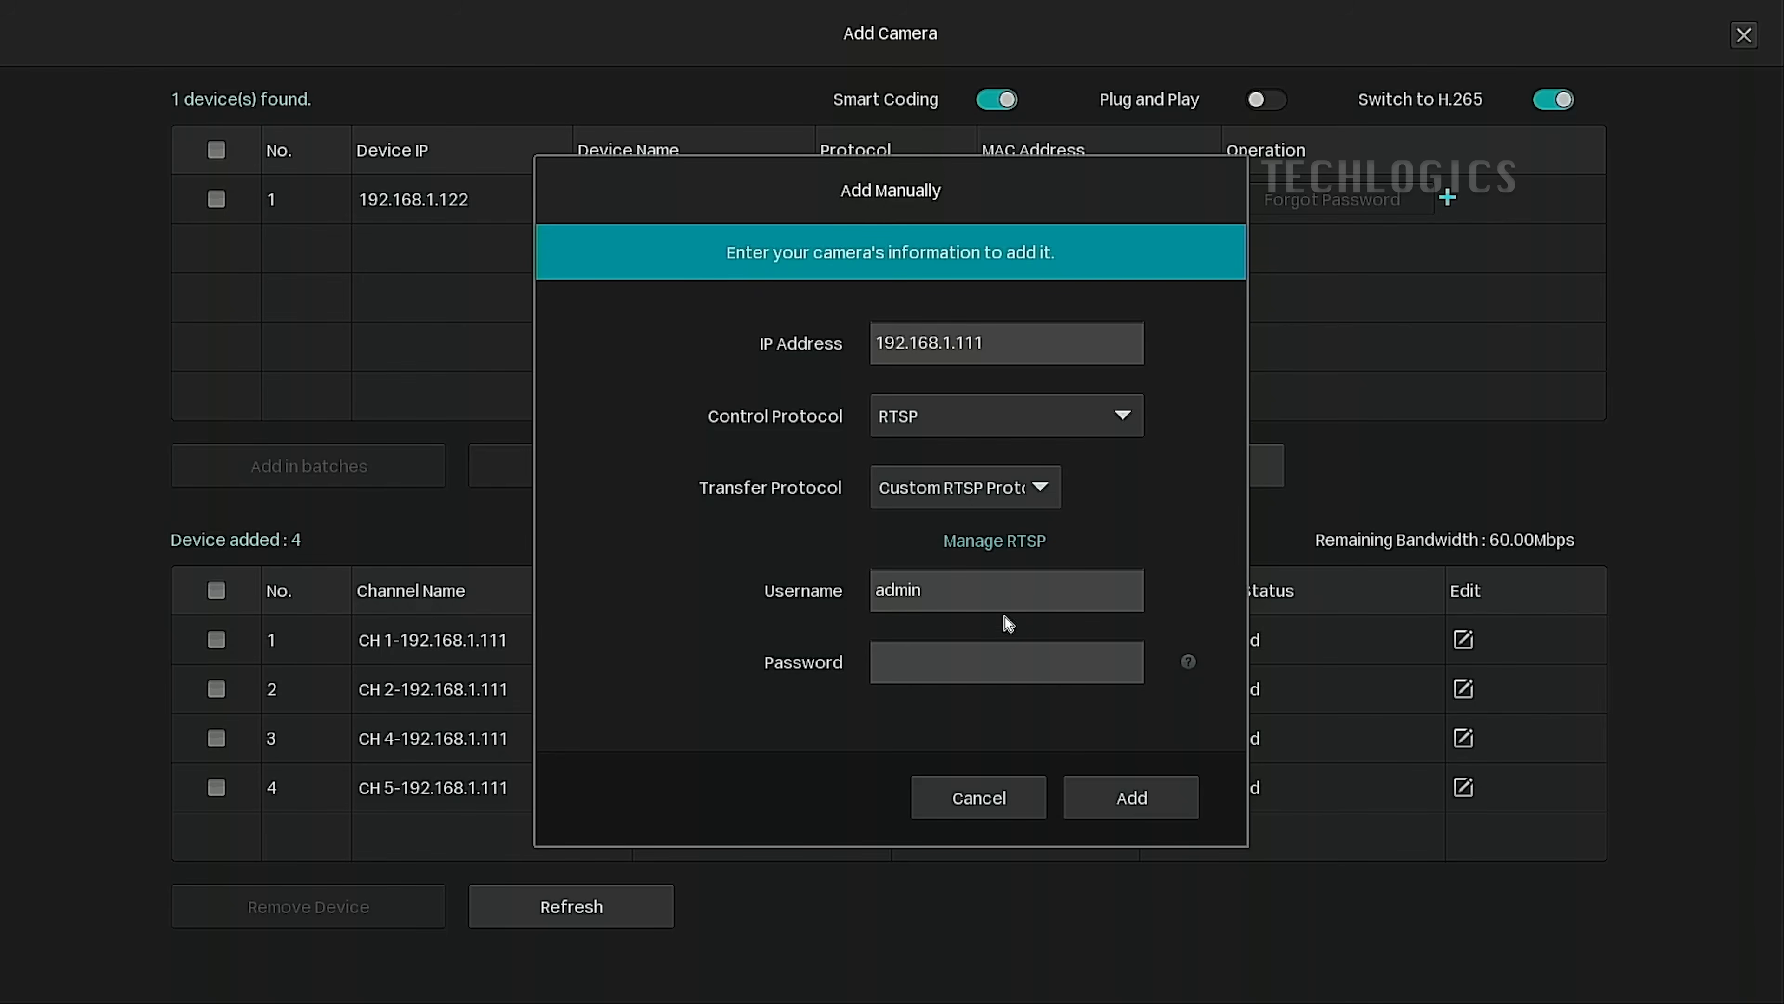
Enter the admin account's password and add the camera back as CH 3.
click(969, 658)
click(989, 728)
click(905, 726)
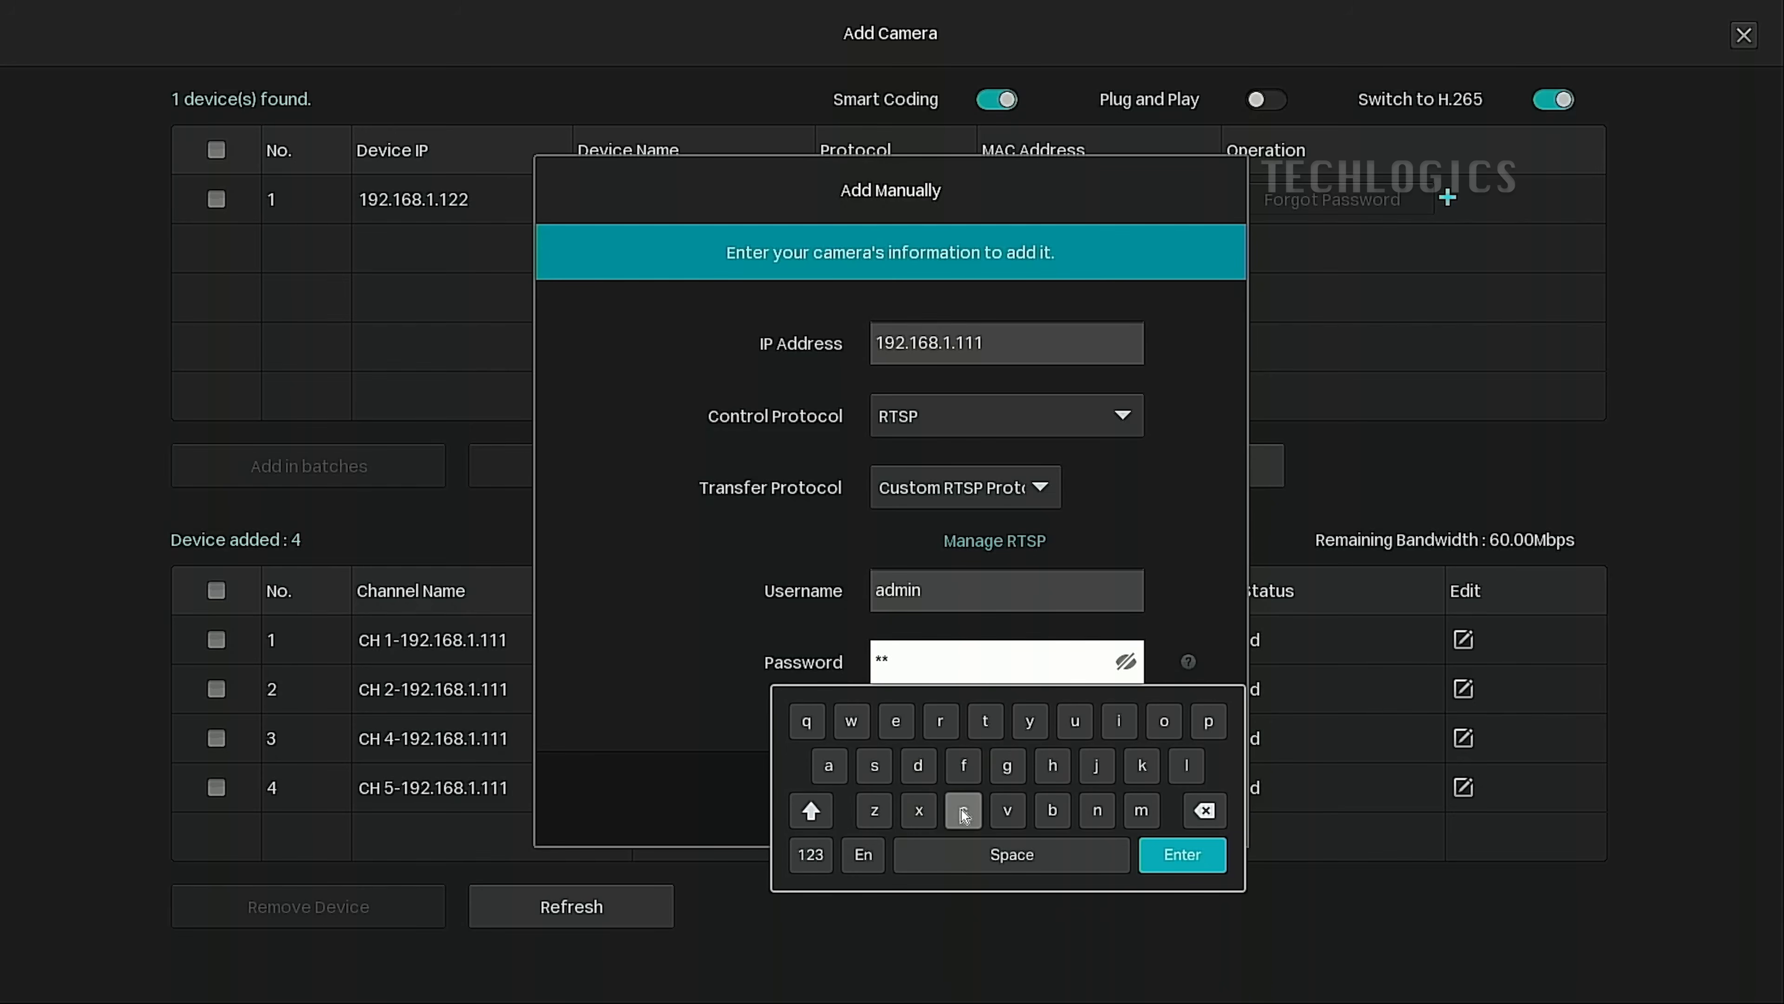
click(1039, 766)
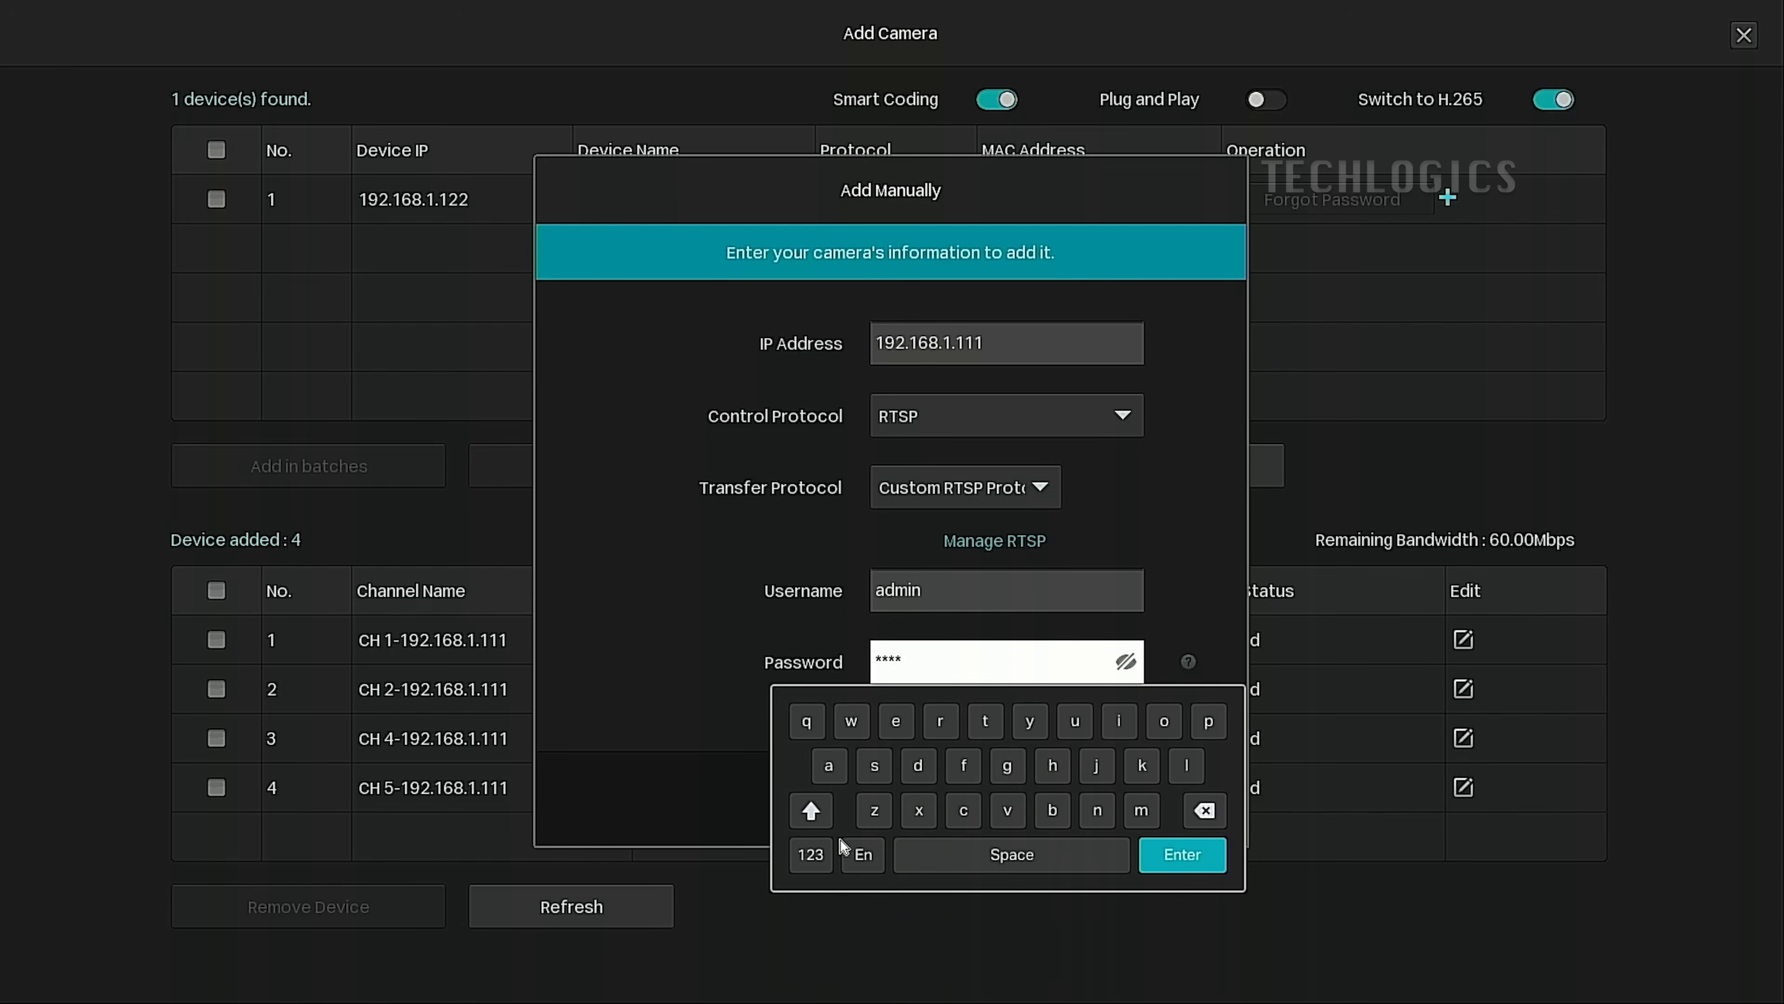
click(812, 854)
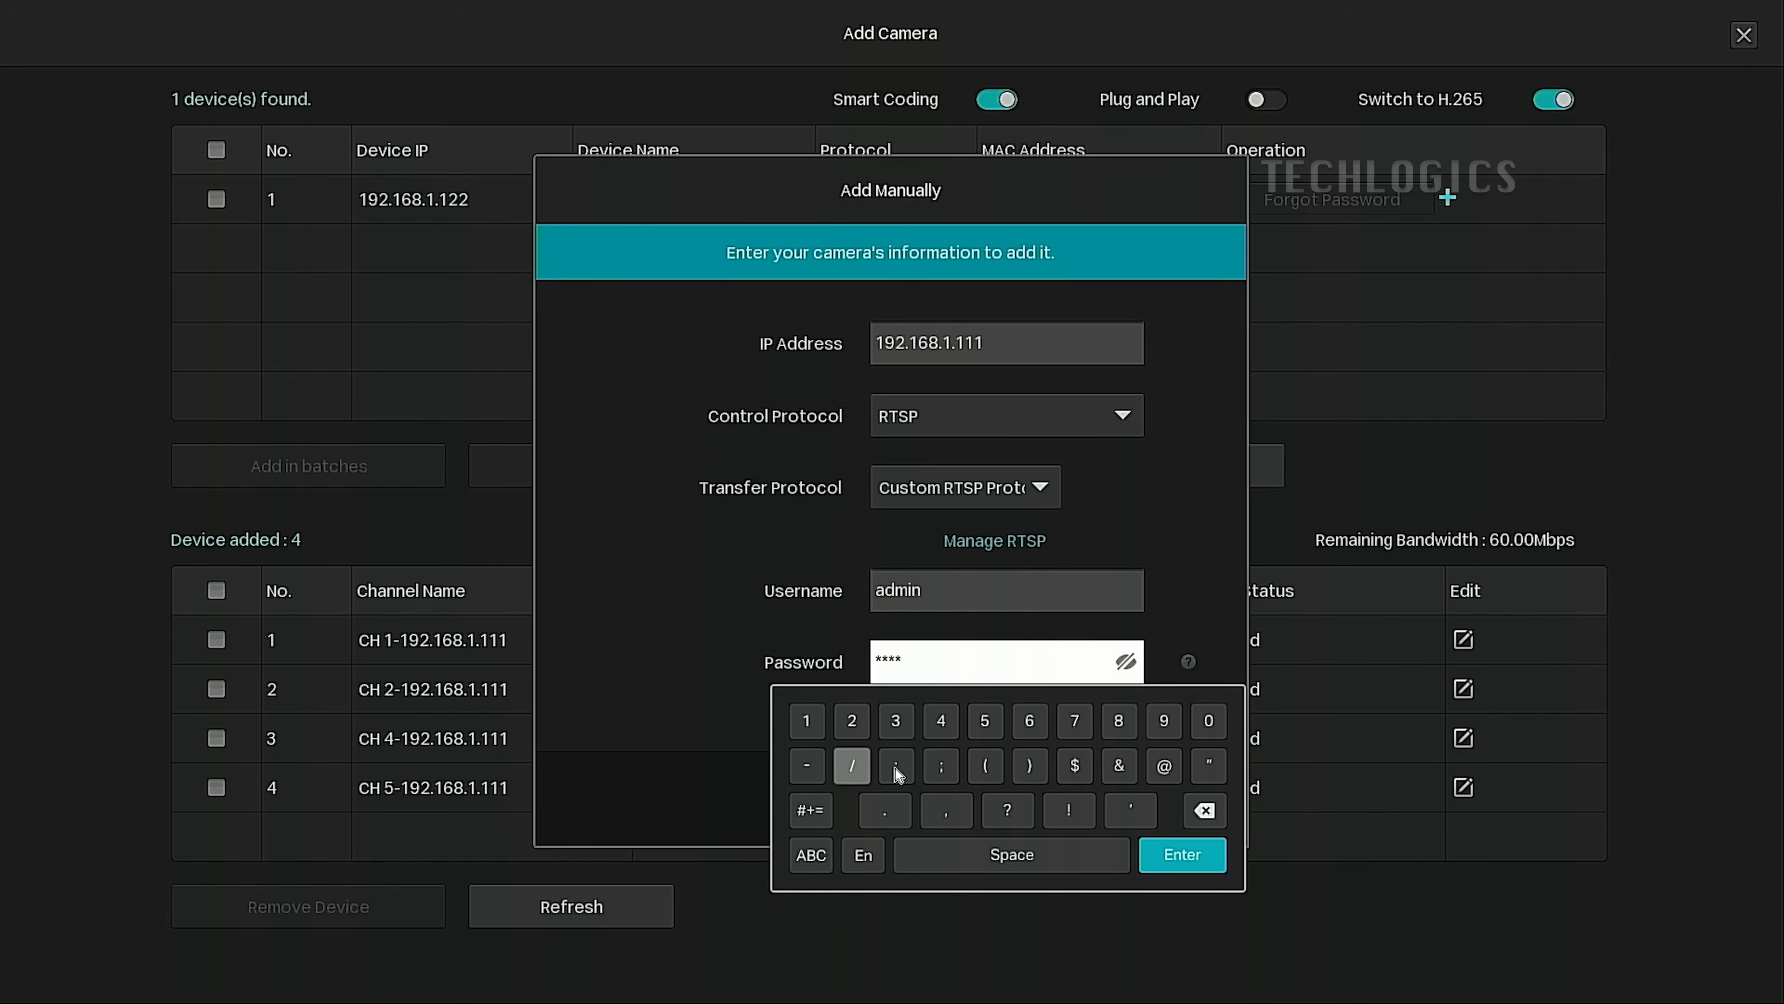
click(1164, 766)
click(806, 722)
click(897, 721)
click(1156, 841)
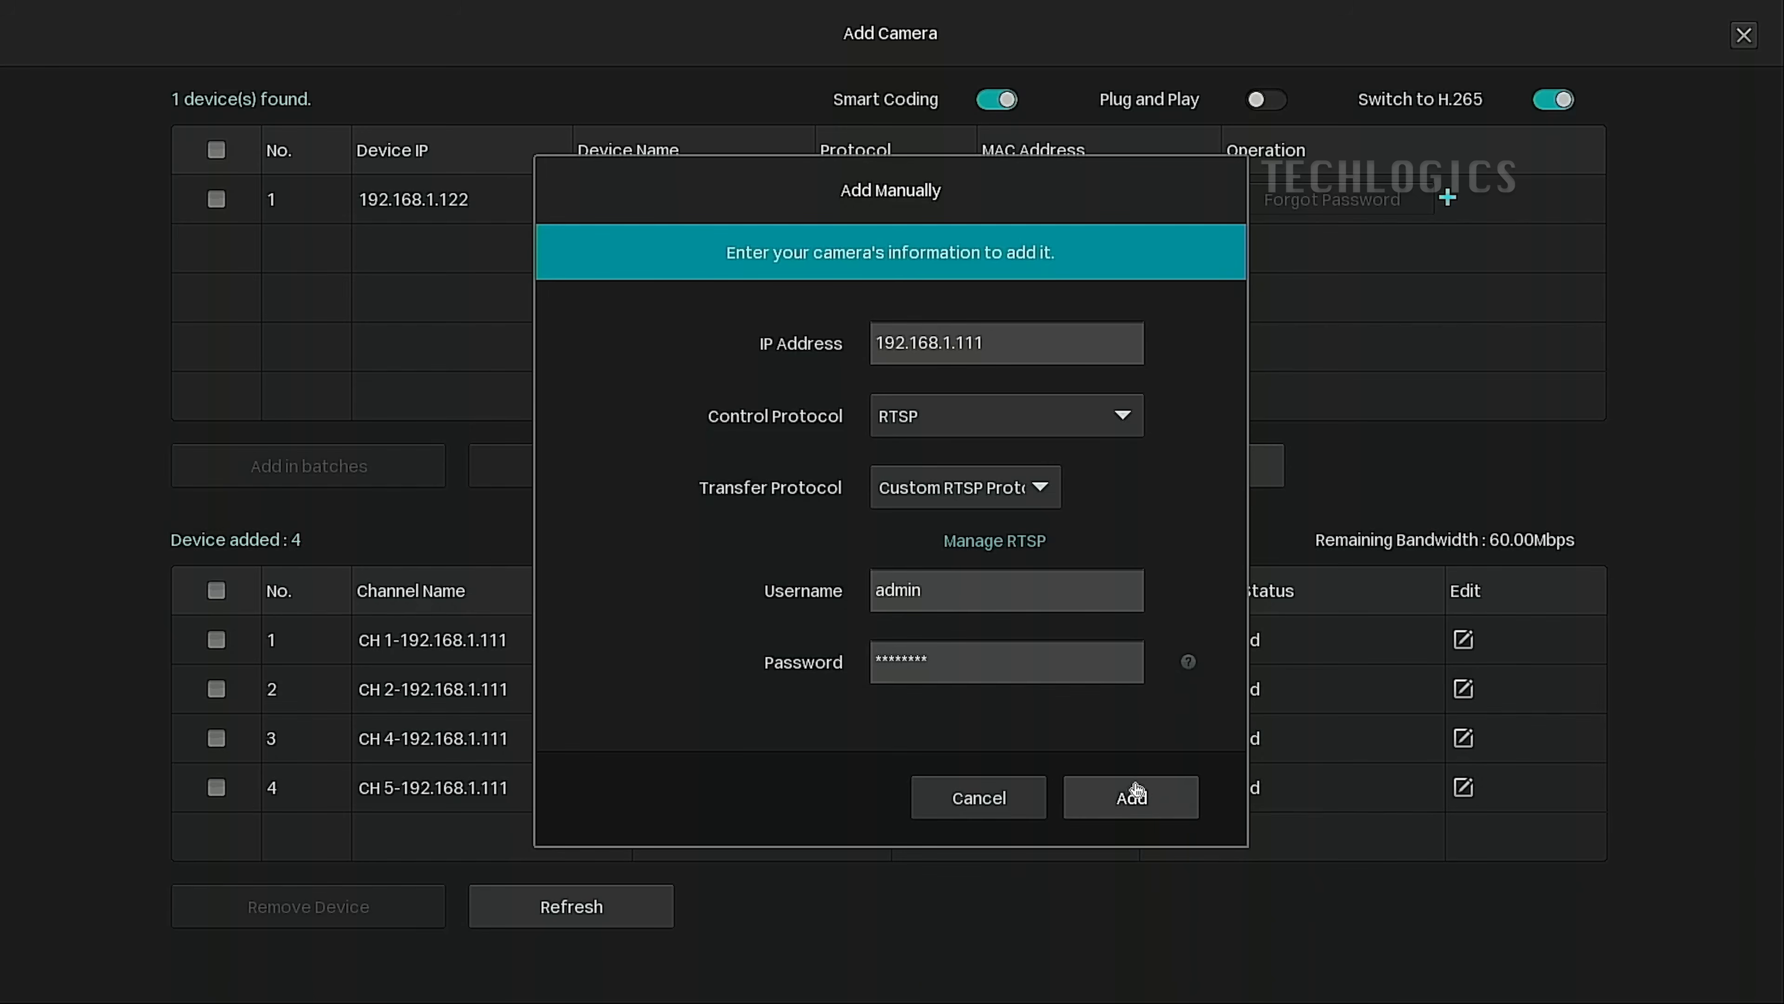
click(1181, 808)
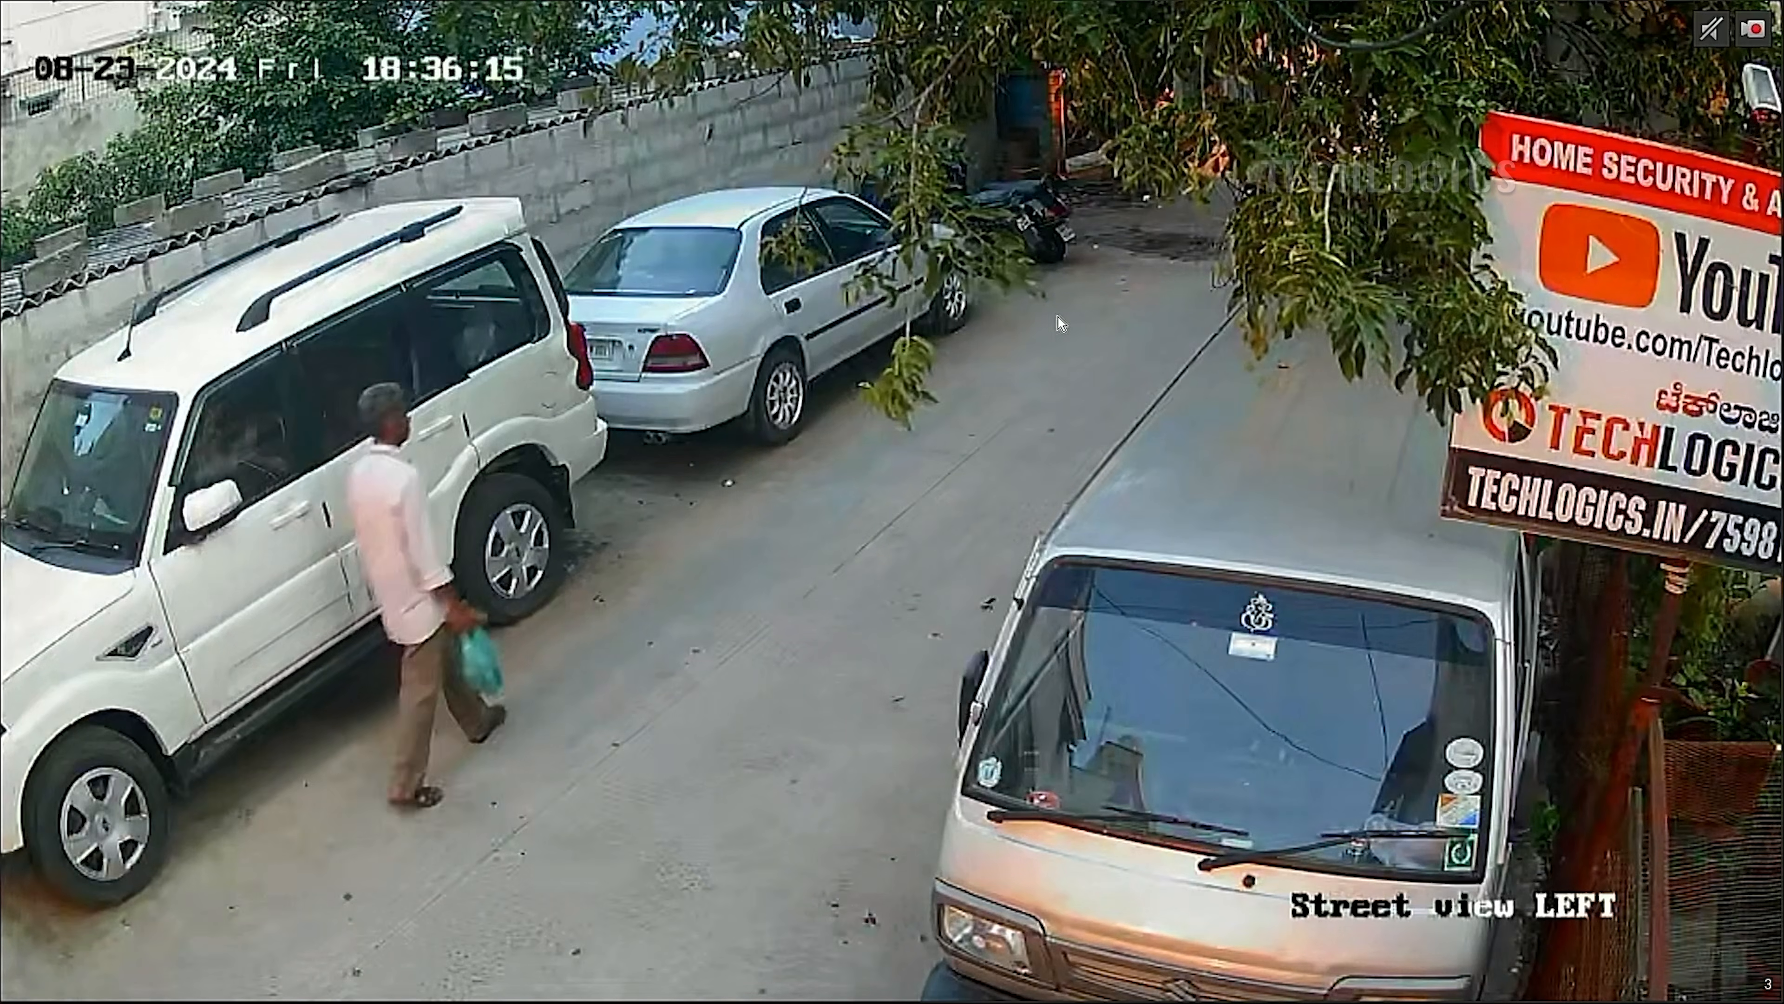
Exit the full-screen Street View LEFT feed to show all five channels streaming in the grid.
double_click(1132, 337)
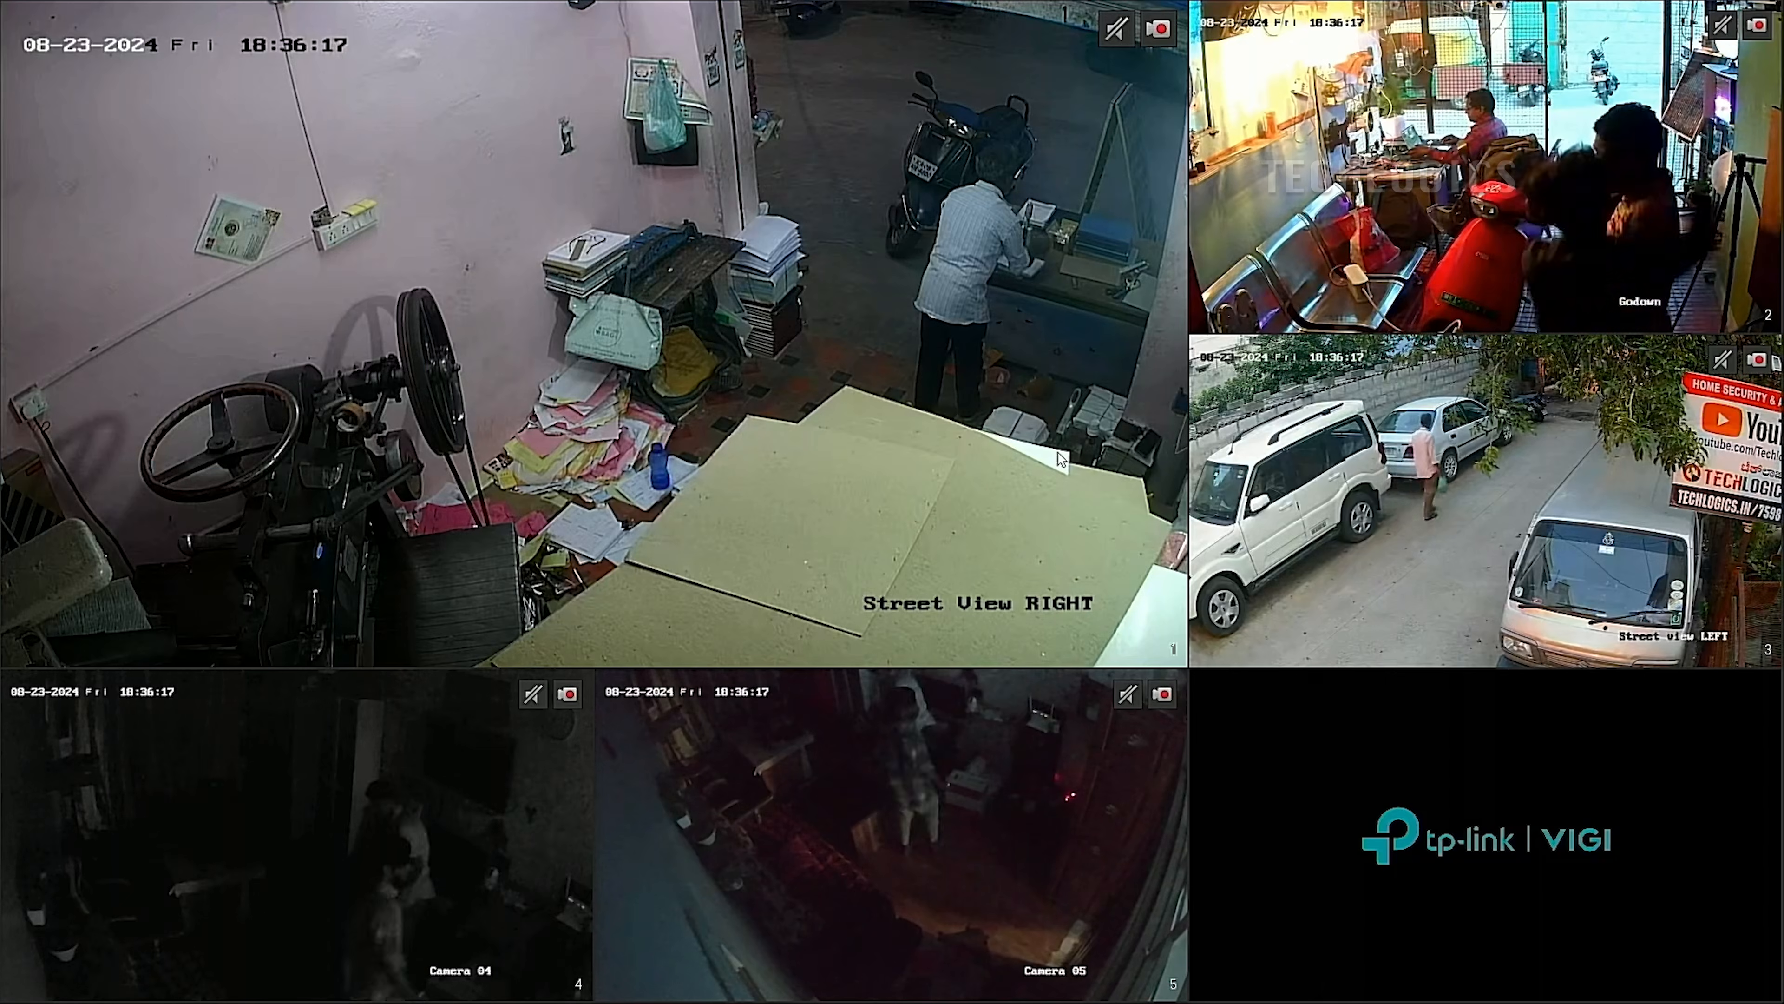